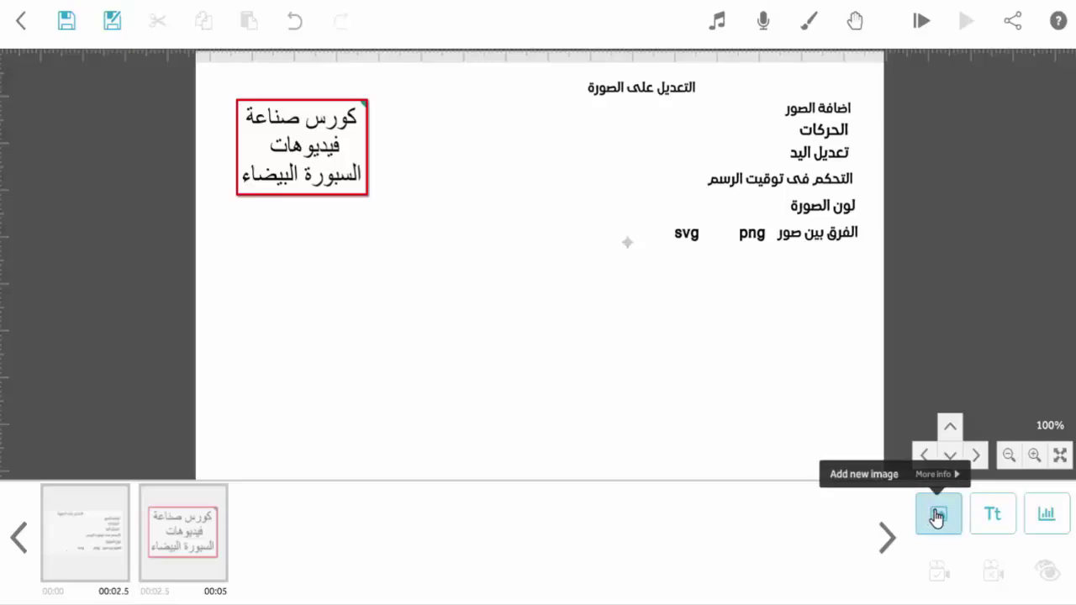
# - Search the image library and add the puzzled man with question marks to the canvas
pyautogui.click(938, 516)
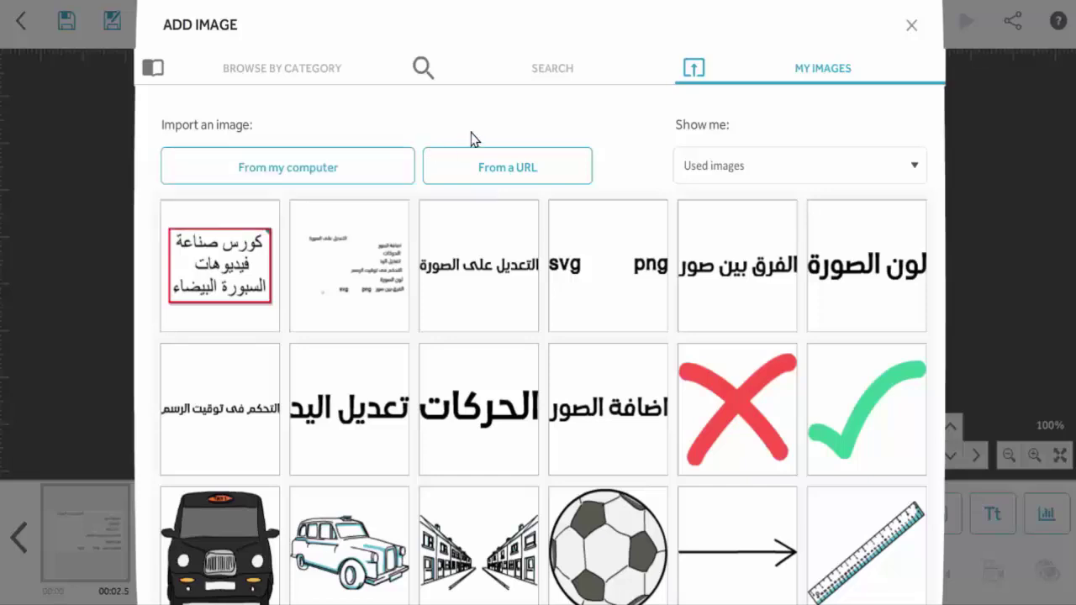
pyautogui.click(552, 72)
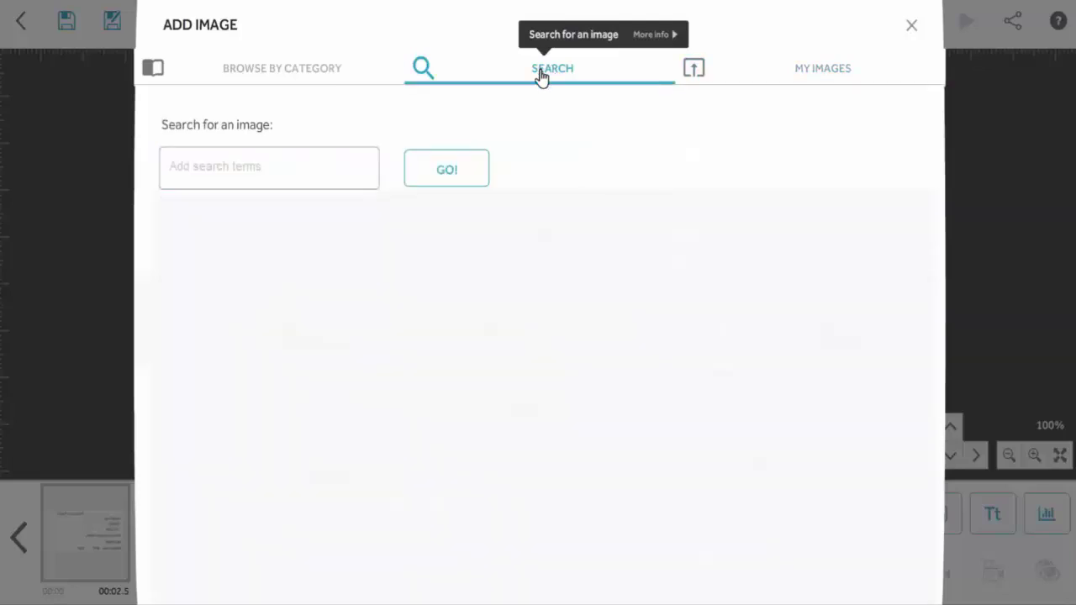
pyautogui.click(272, 76)
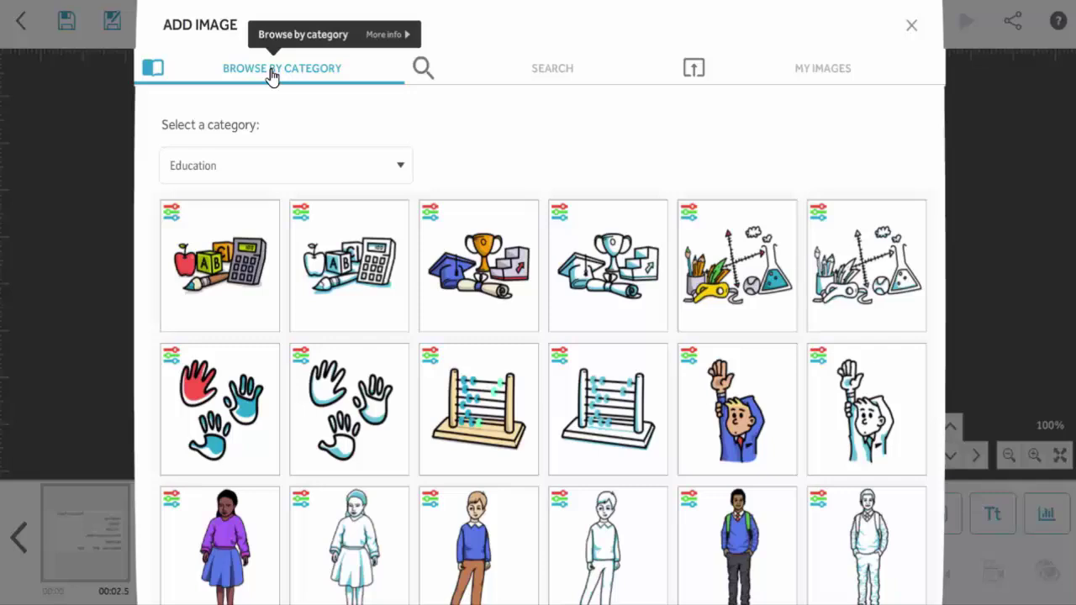
pyautogui.click(380, 174)
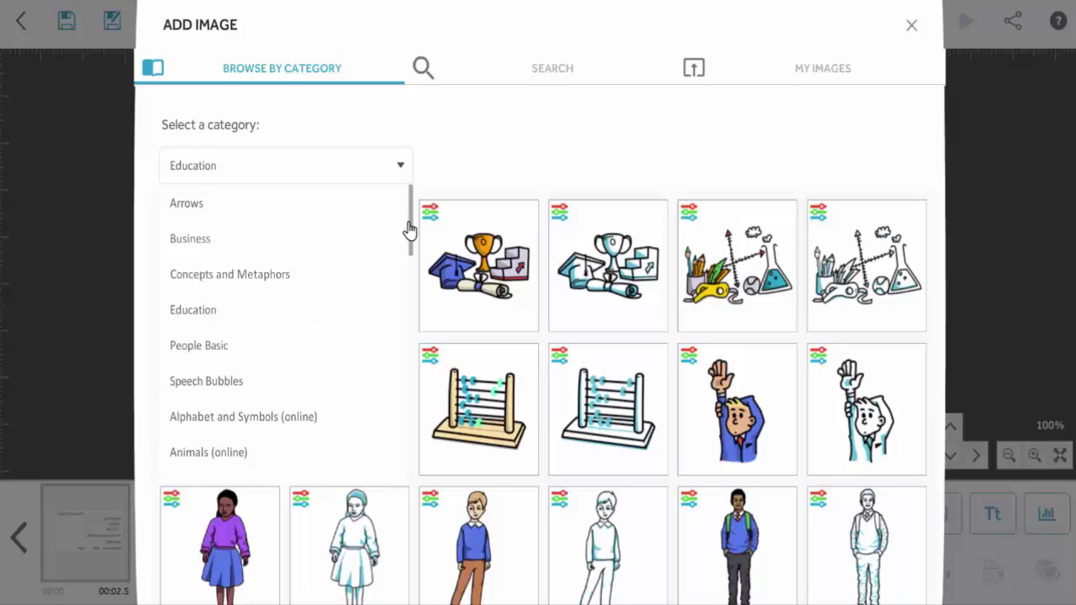
pyautogui.click(561, 74)
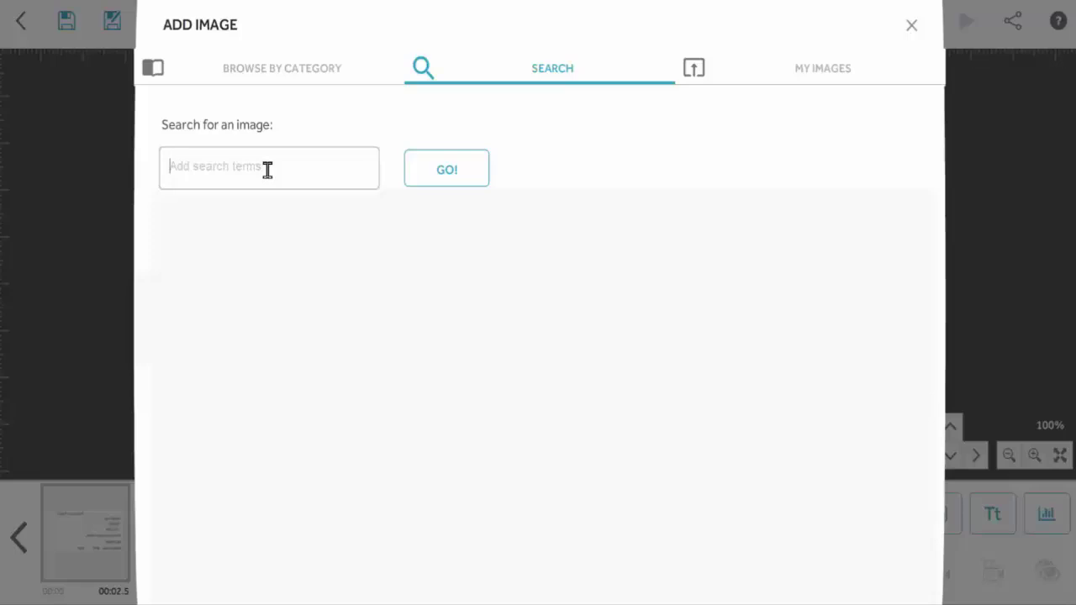
pyautogui.press('super+space')
pyautogui.write('m')
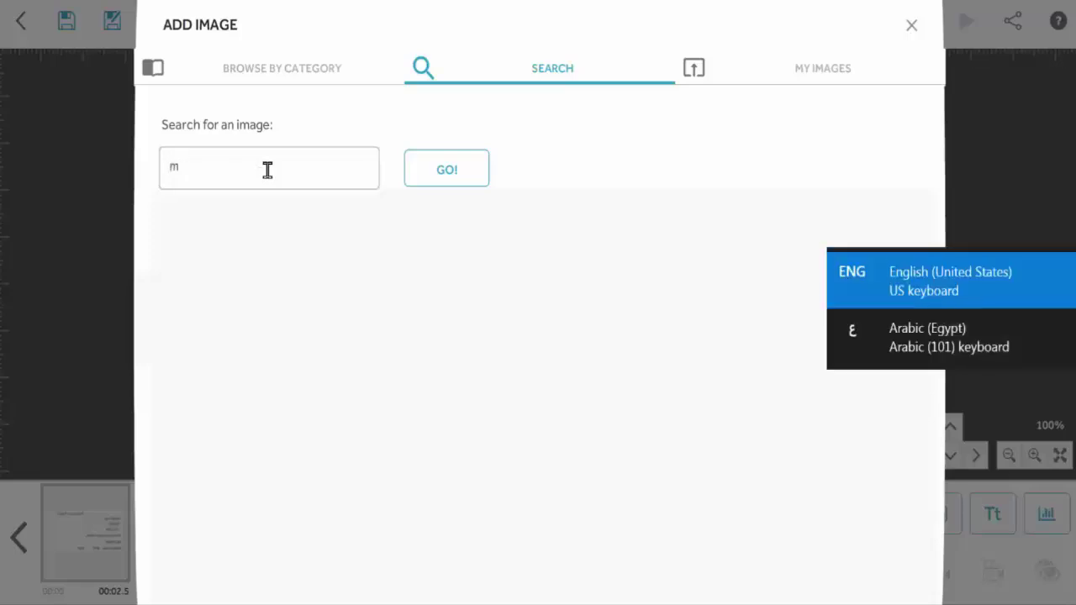
pyautogui.press('Return')
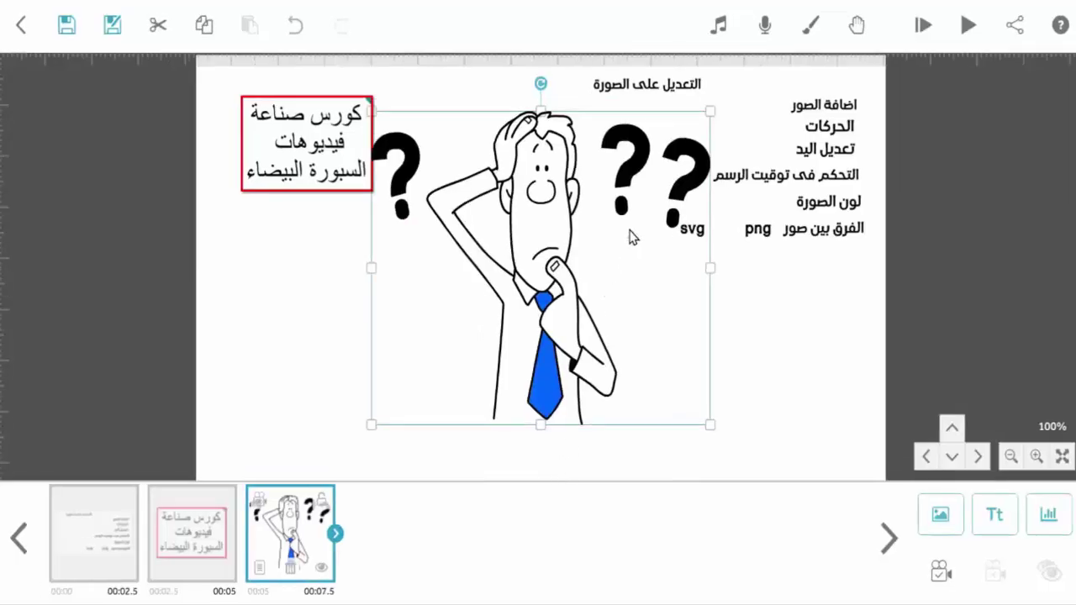
# - Resize the puzzled man image and move it into the empty area below the text list
pyautogui.moveTo(712, 112); pyautogui.dragTo(632, 269)
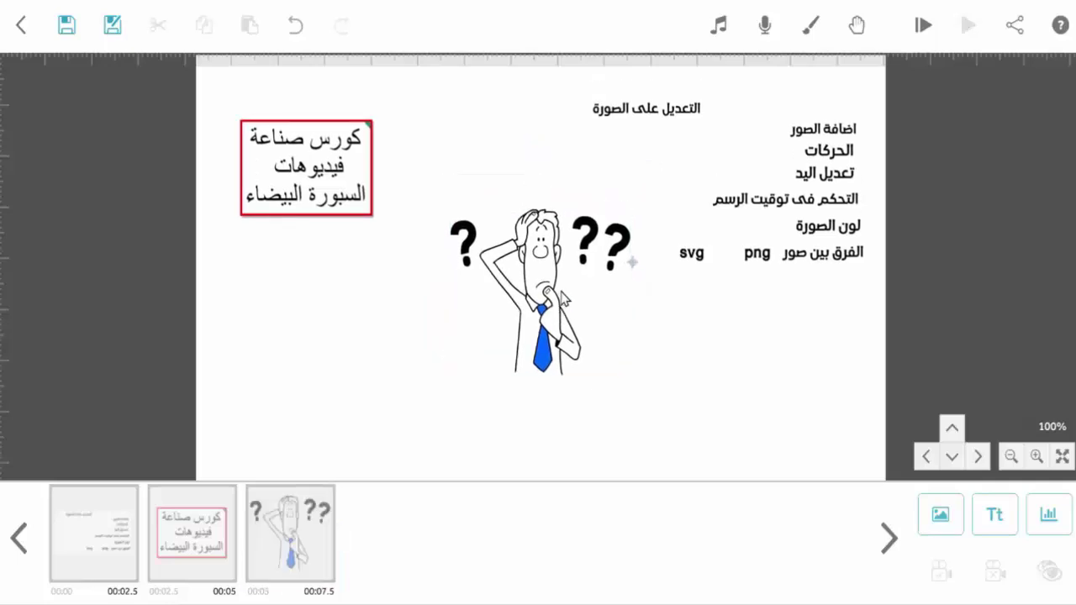
pyautogui.click(561, 296)
pyautogui.moveTo(562, 296); pyautogui.dragTo(565, 376)
pyautogui.click(668, 349)
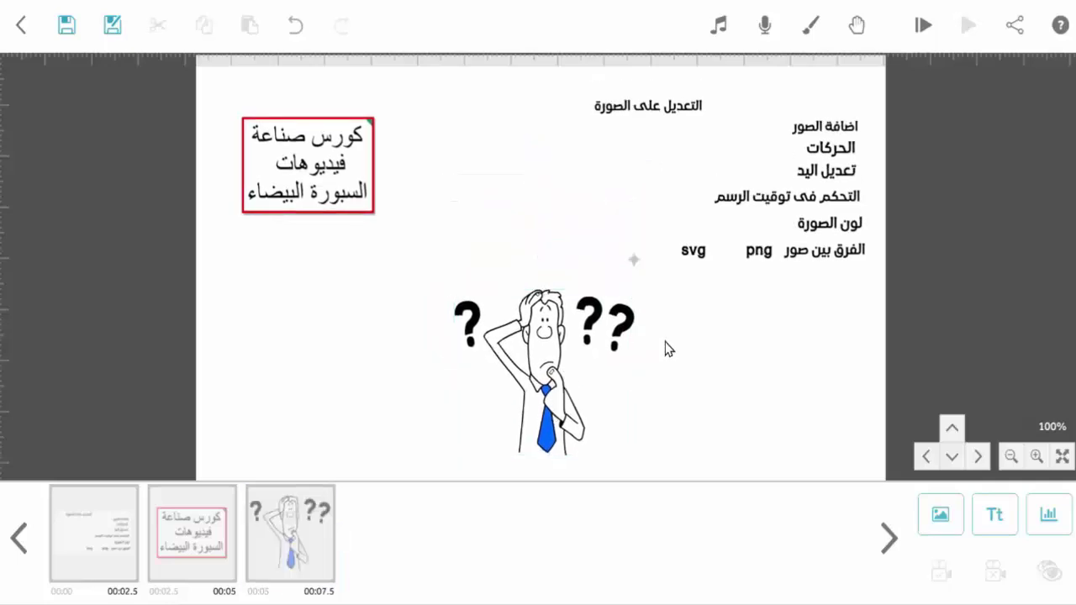
pyautogui.moveTo(668, 349); pyautogui.dragTo(643, 123)
pyautogui.click(507, 189)
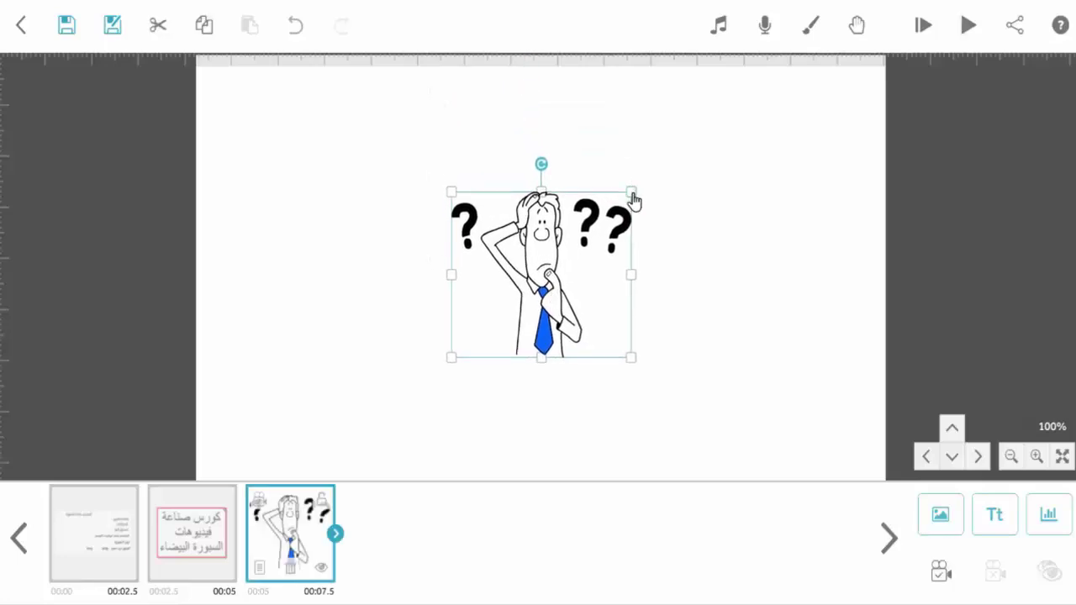
pyautogui.moveTo(633, 195); pyautogui.dragTo(671, 161)
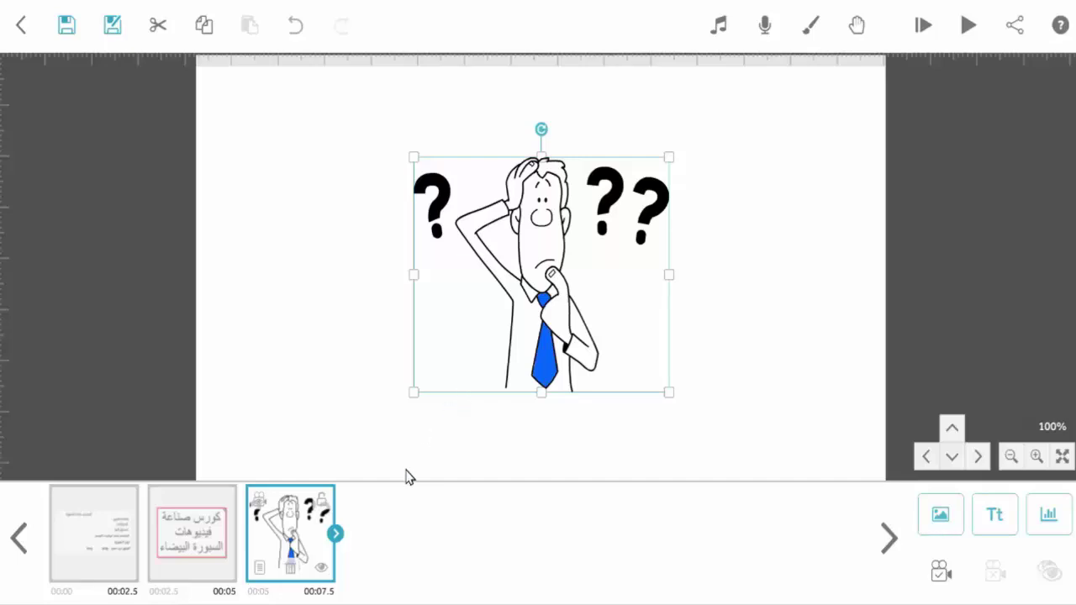
# - Keep the Draw animation for the puzzled man image and set its animate time to 2.0 s
pyautogui.click(336, 535)
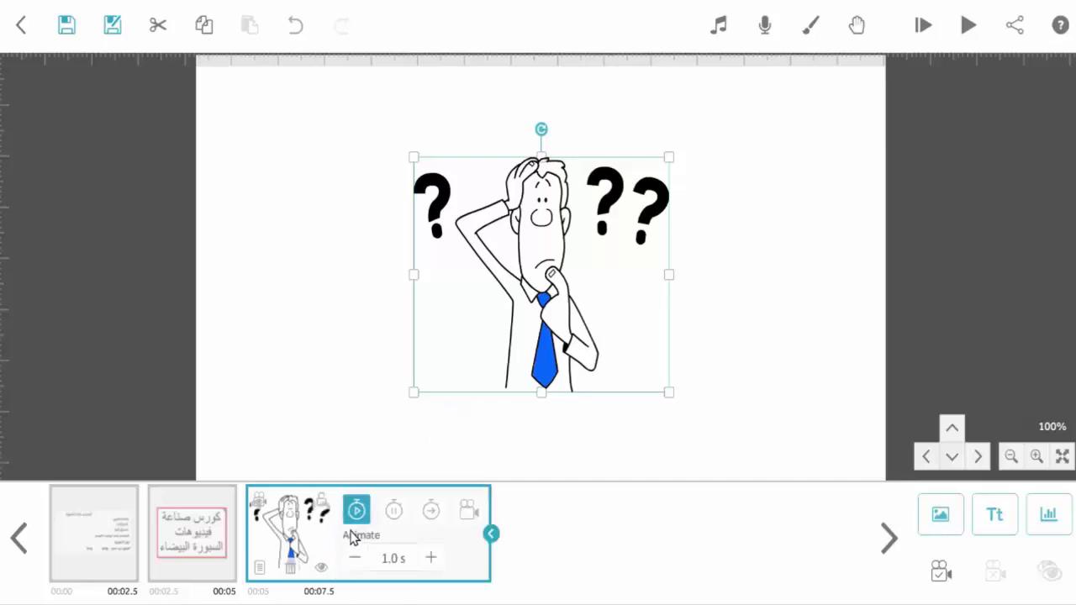
pyautogui.click(491, 534)
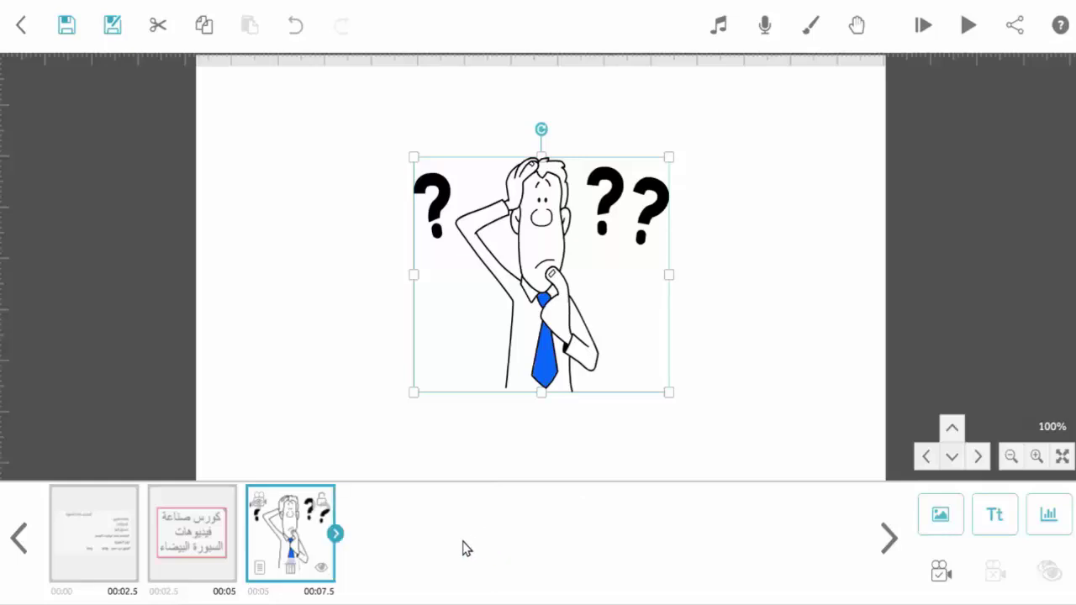
pyautogui.click(260, 577)
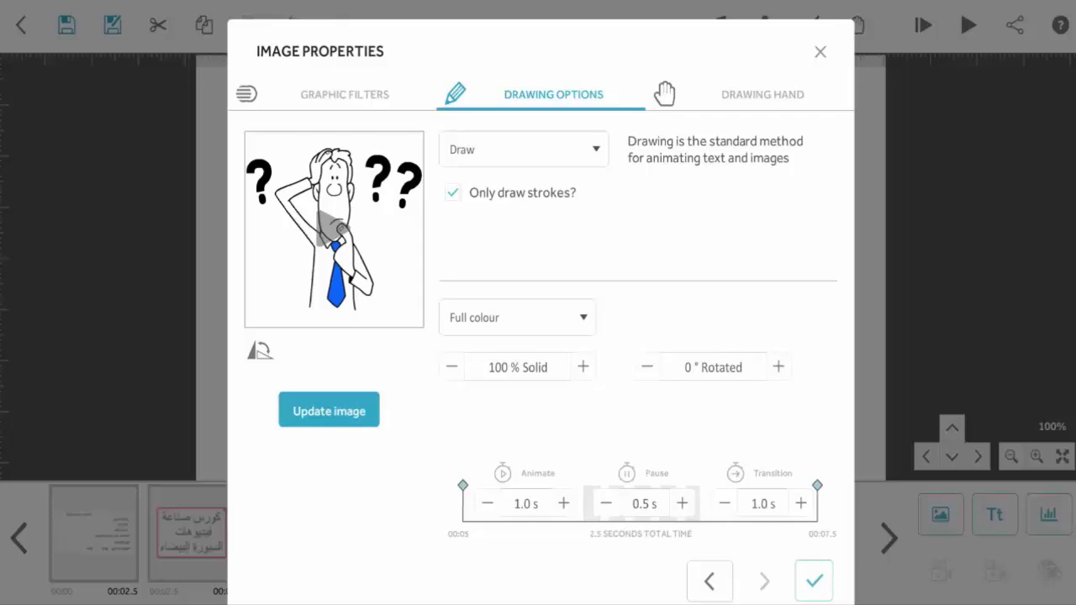
pyautogui.click(588, 151)
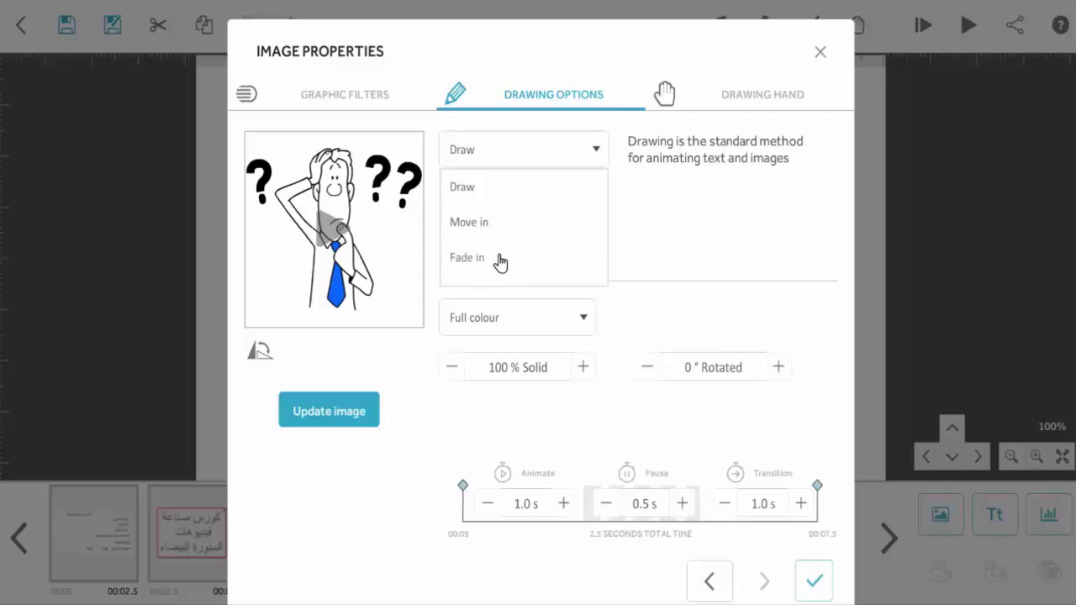
pyautogui.click(476, 188)
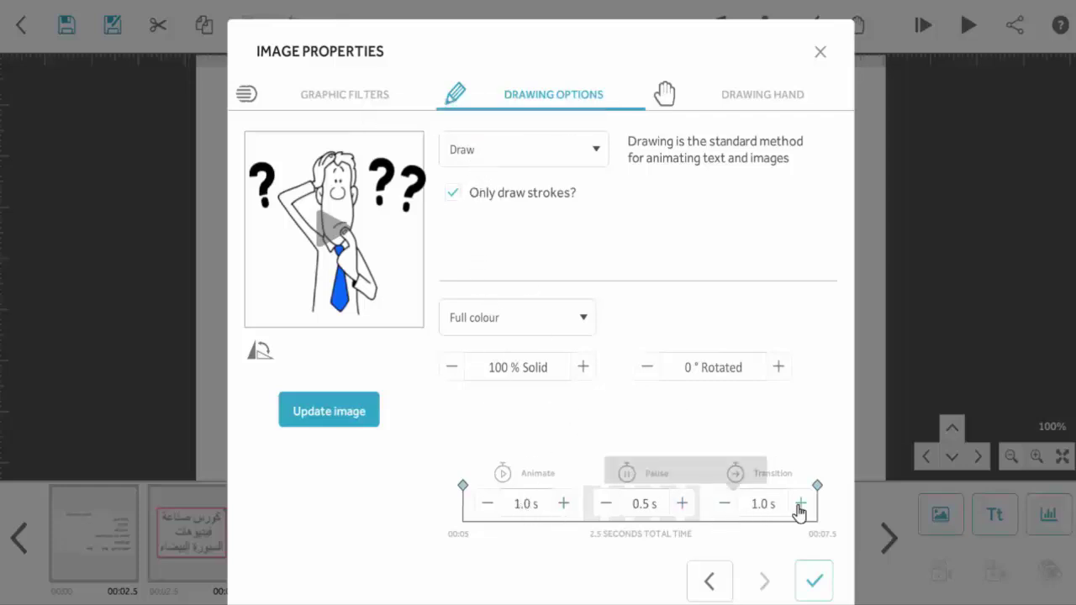
pyautogui.click(563, 505)
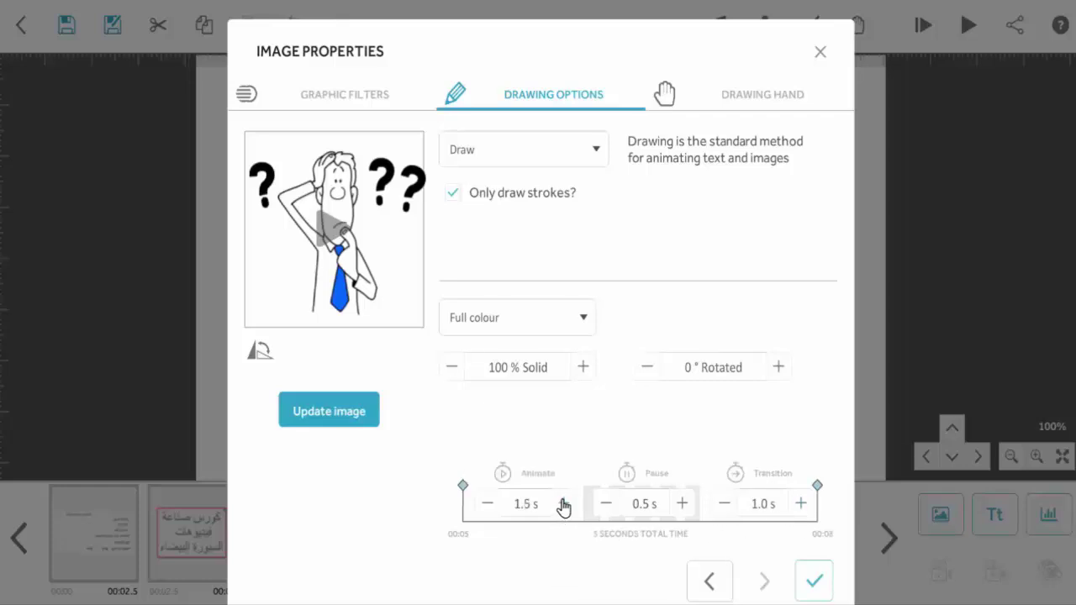
pyautogui.click(563, 504)
pyautogui.click(815, 583)
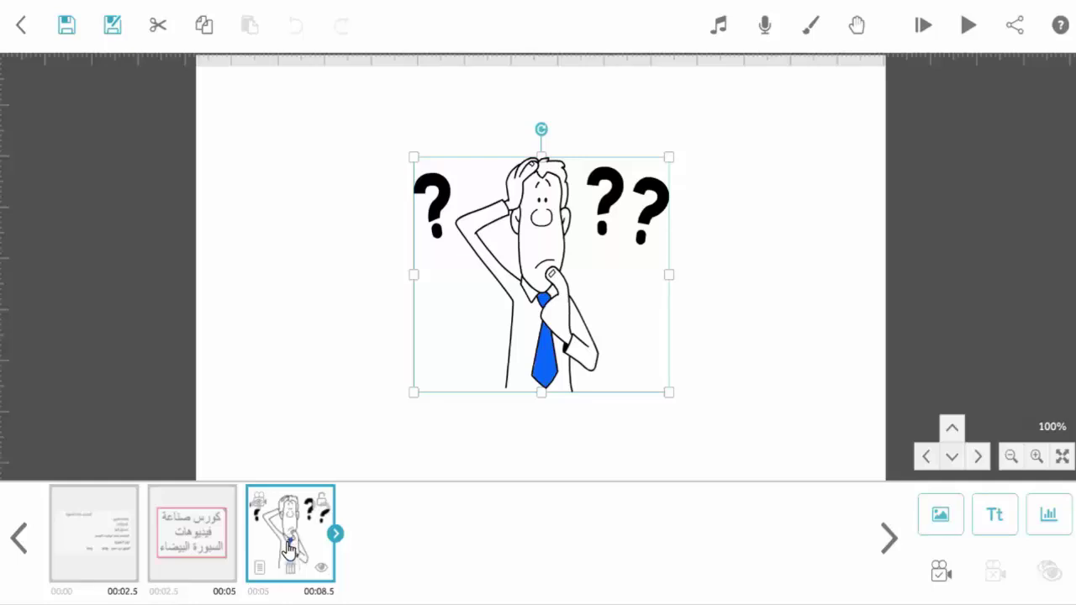
# - Set the camera position for the puzzled man image and preview from that element with zoom at end turned off
pyautogui.click(940, 573)
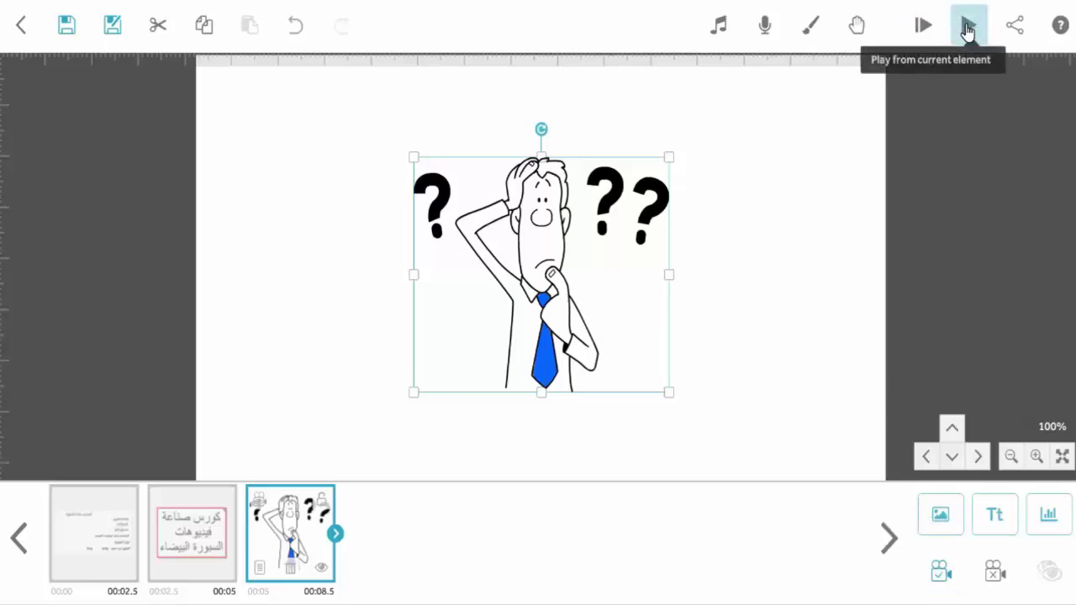
pyautogui.click(967, 30)
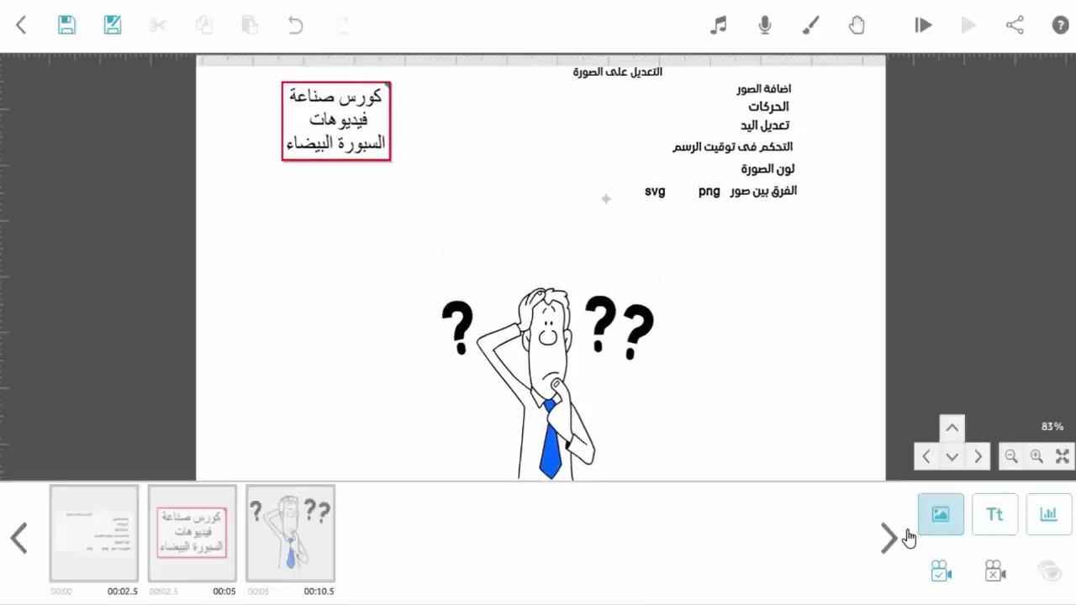
pyautogui.click(316, 547)
pyautogui.click(969, 25)
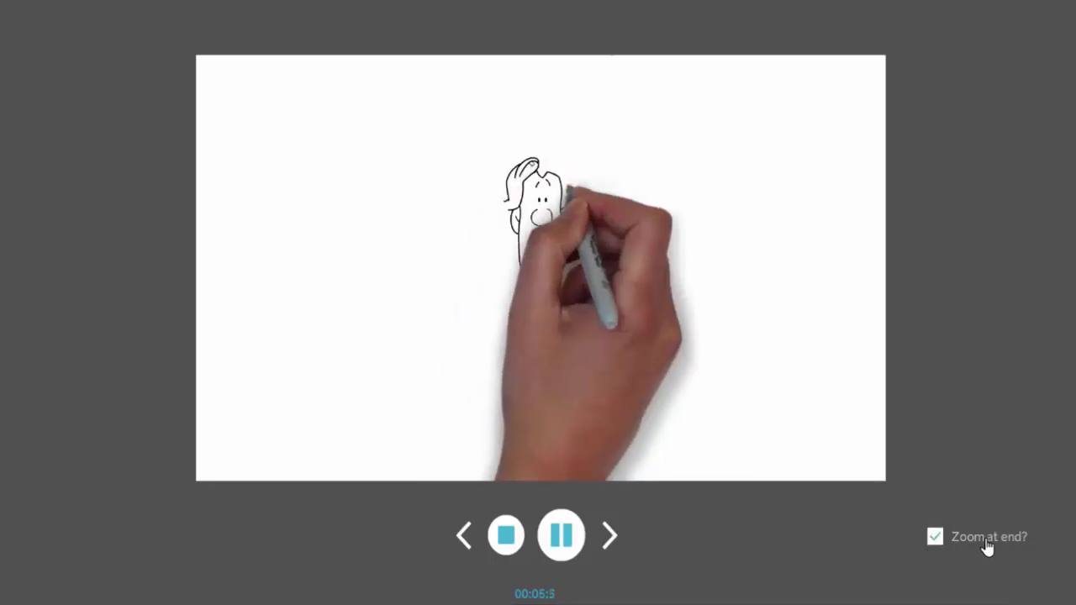
pyautogui.click(935, 536)
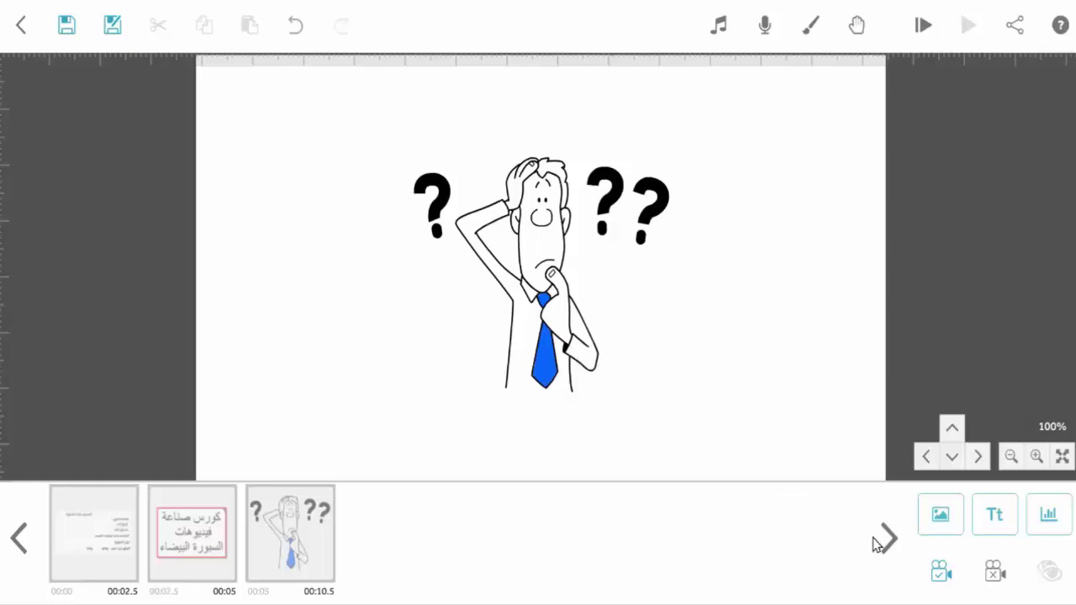
# - Change the puzzled man's animation to Move in from the right and preview it from the current element
pyautogui.click(280, 554)
pyautogui.click(259, 573)
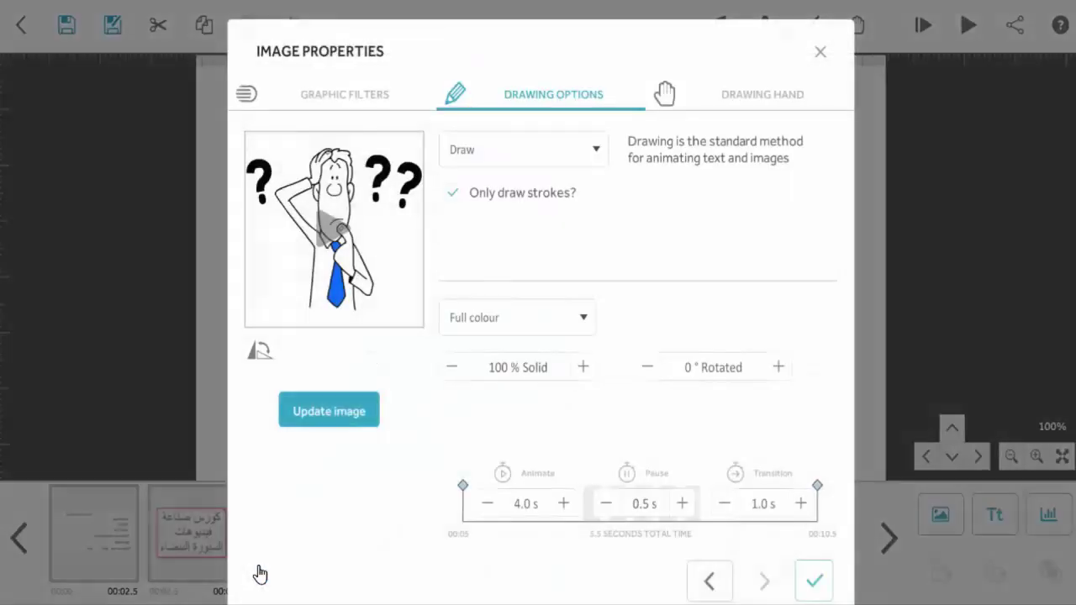
pyautogui.click(594, 151)
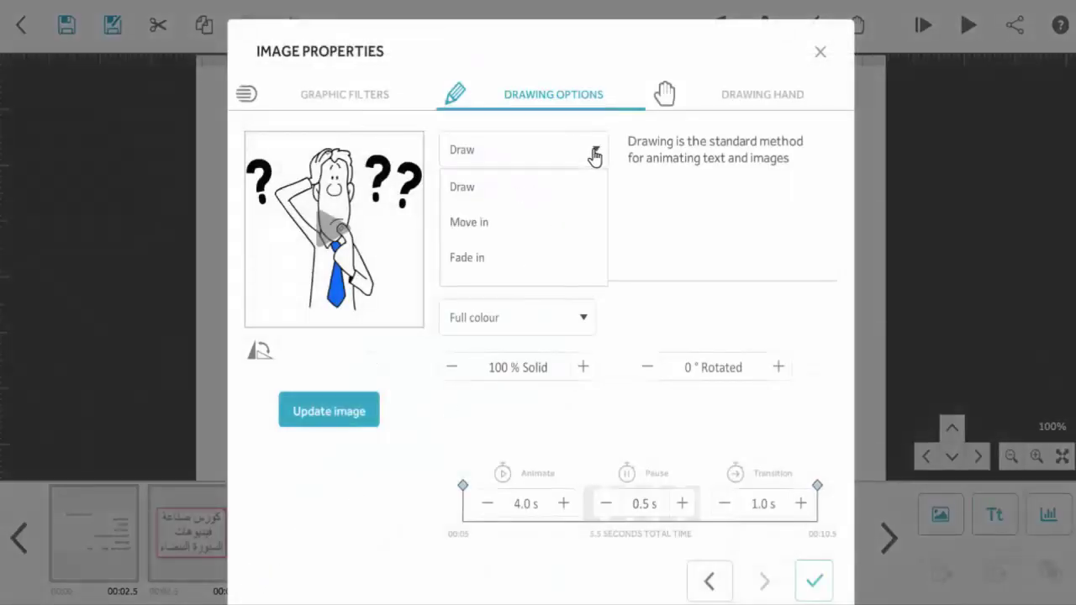
pyautogui.click(468, 222)
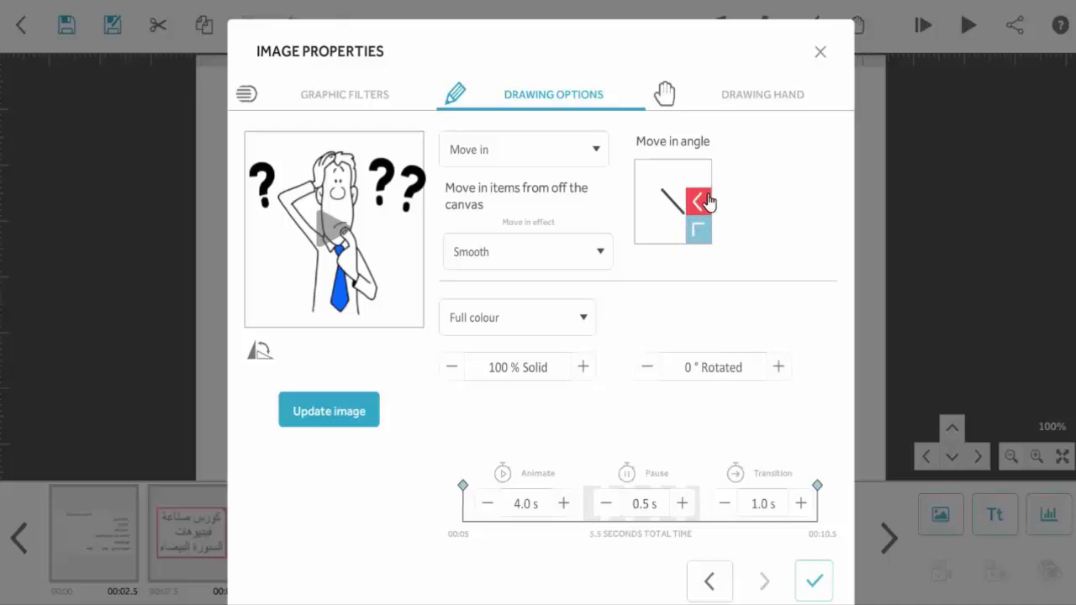
pyautogui.click(707, 200)
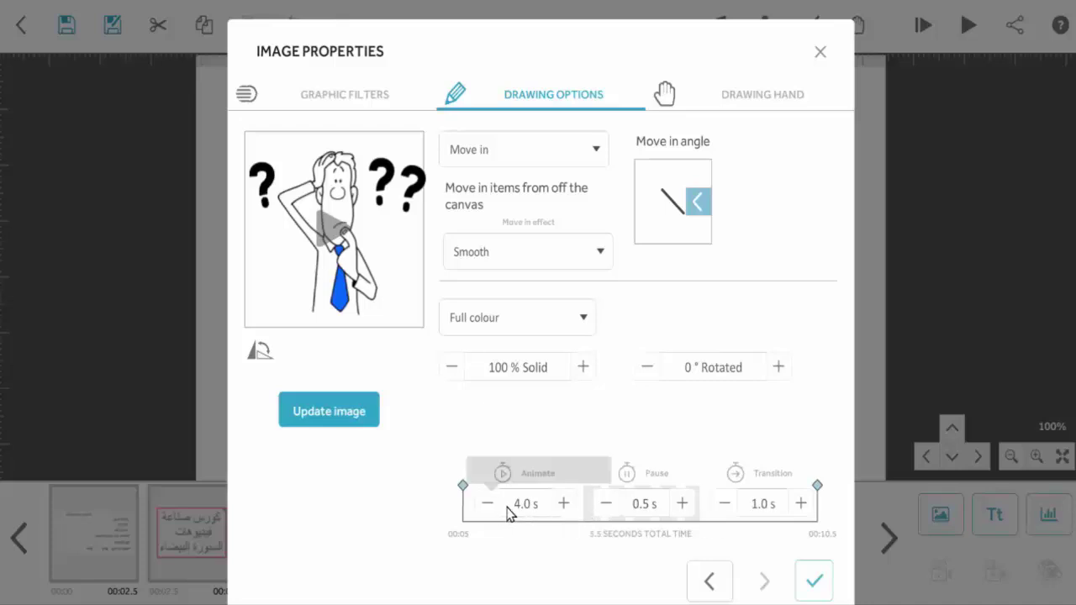
pyautogui.click(814, 582)
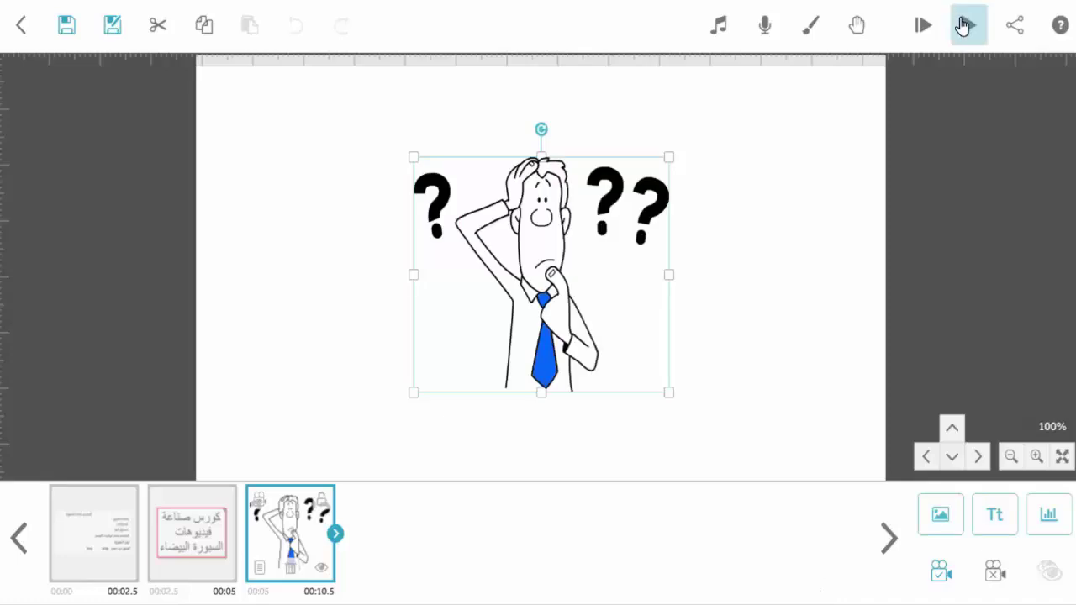
pyautogui.click(963, 25)
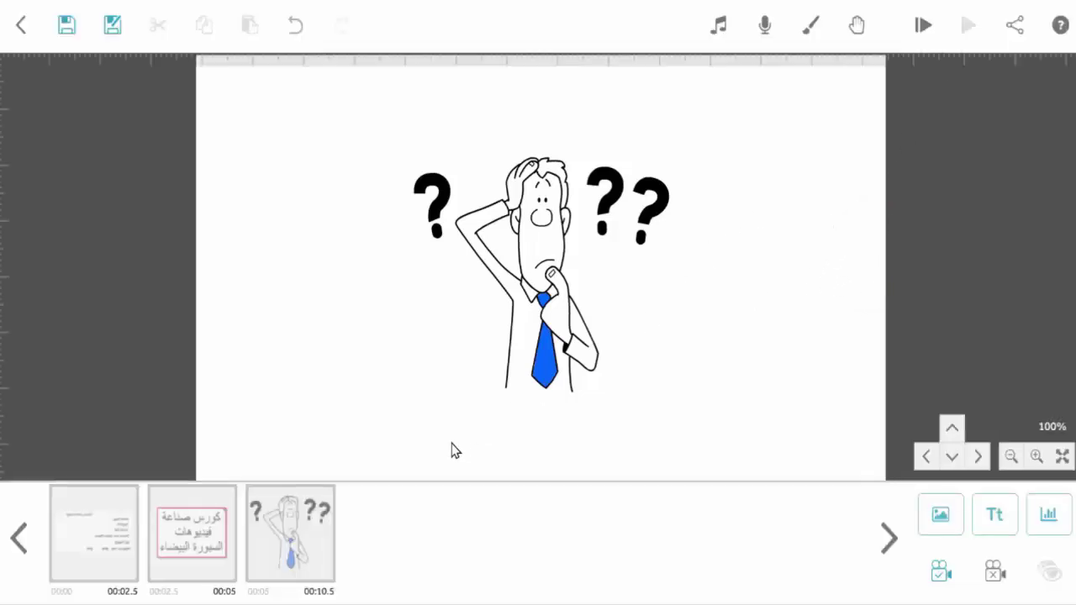
# - Set the puzzled man image's drawing hand to No Hand and preview the move-in animation
pyautogui.click(296, 542)
pyautogui.click(260, 570)
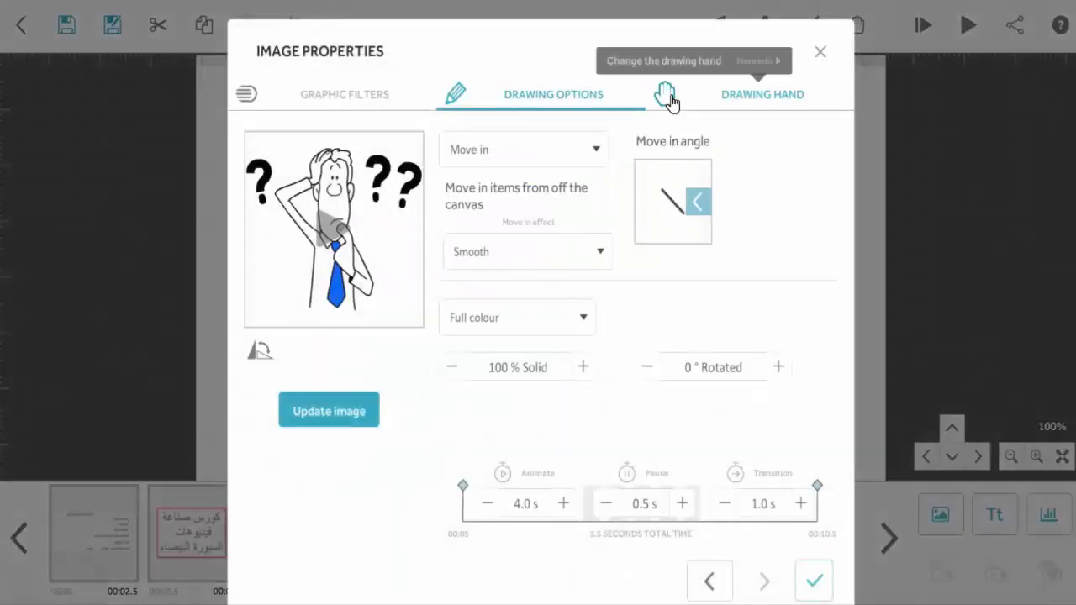
pyautogui.click(669, 96)
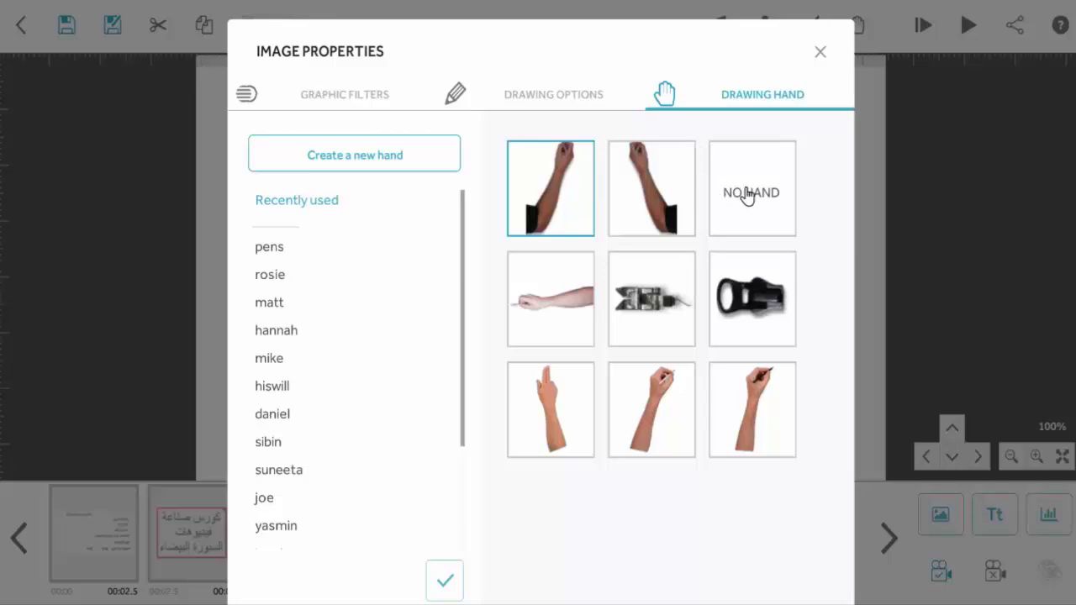
pyautogui.click(747, 196)
pyautogui.click(771, 497)
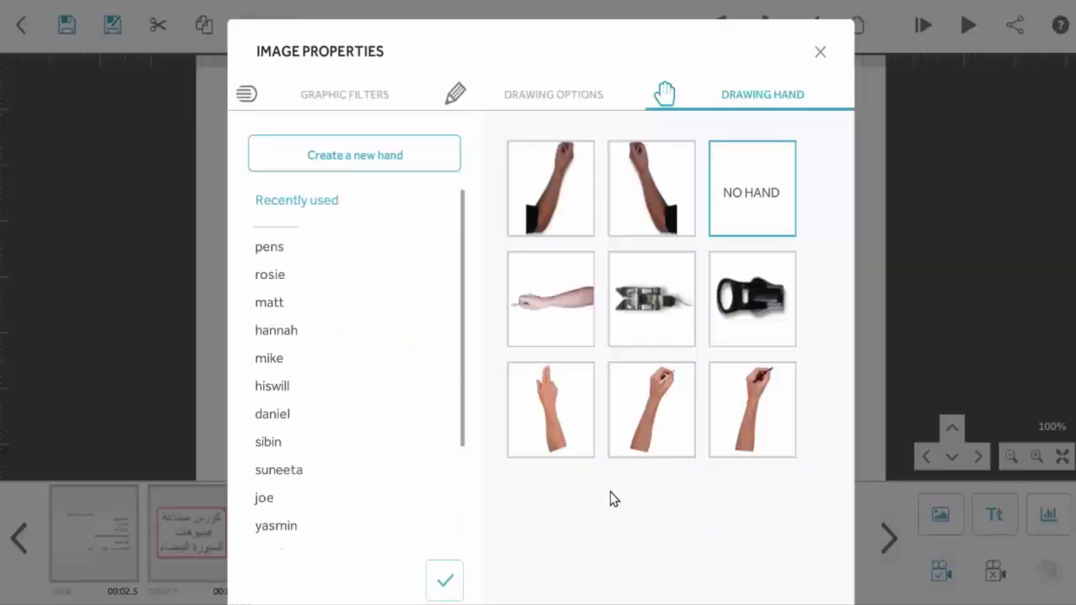
pyautogui.click(445, 580)
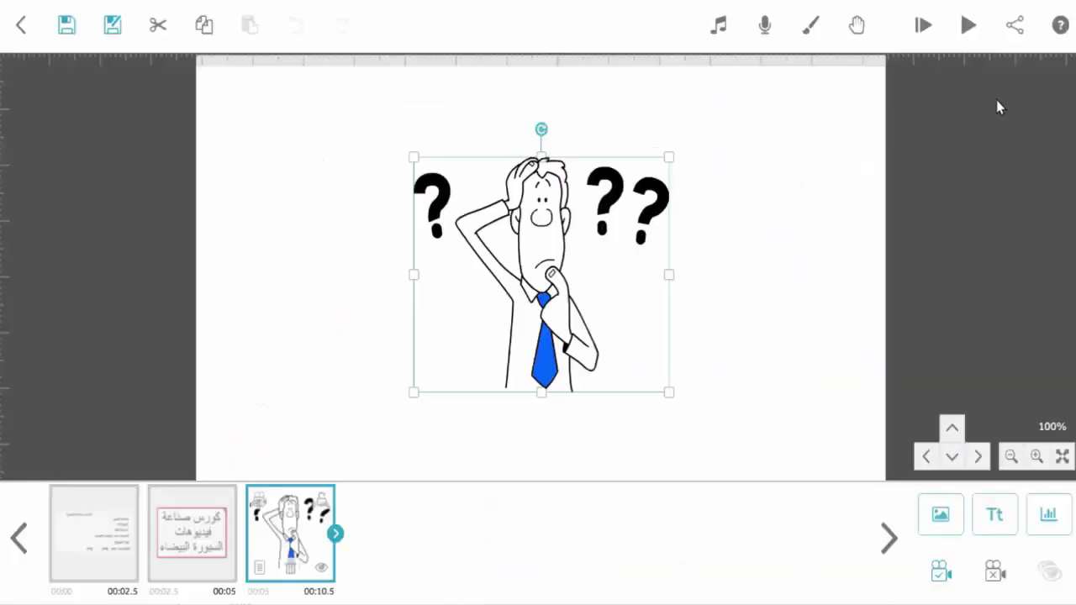
pyautogui.click(970, 27)
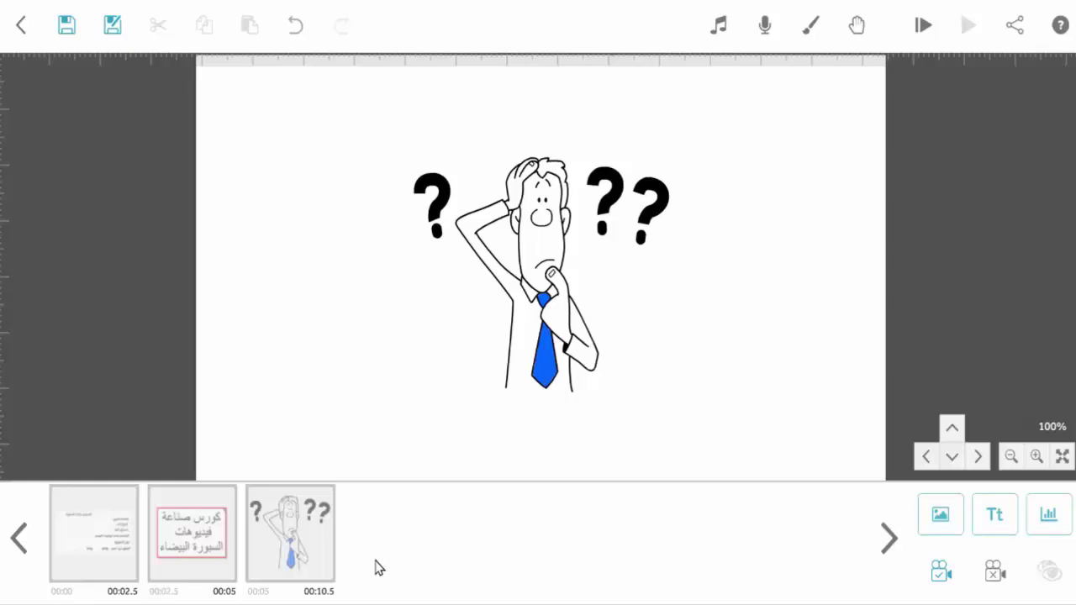
# - Set the puzzled man image's drawing hand to the pushing hand with two extended fingers and preview the move-in animation
pyautogui.click(273, 561)
pyautogui.click(272, 561)
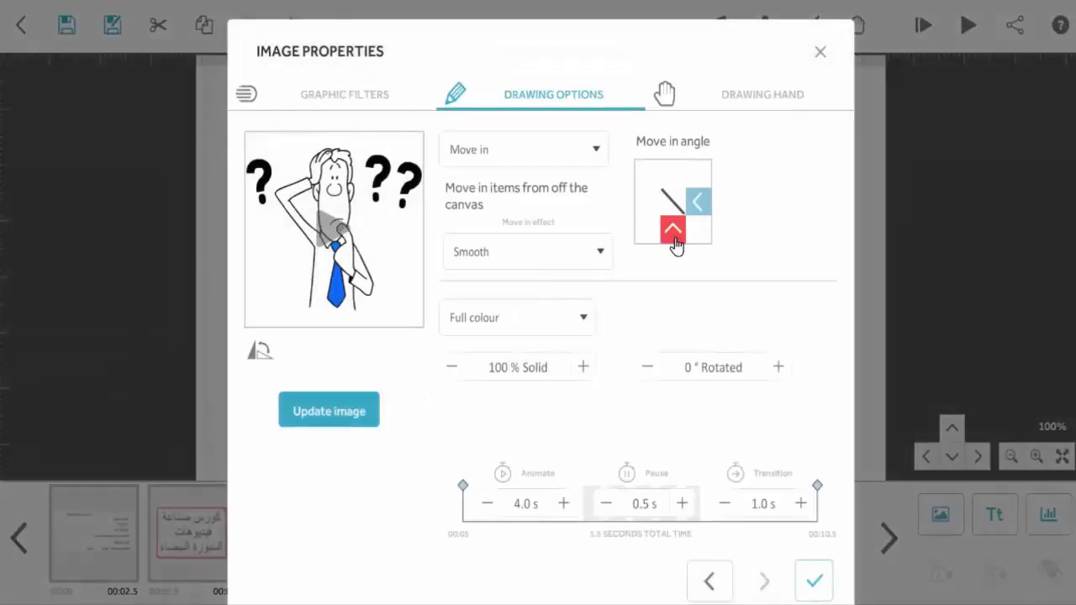
pyautogui.click(754, 96)
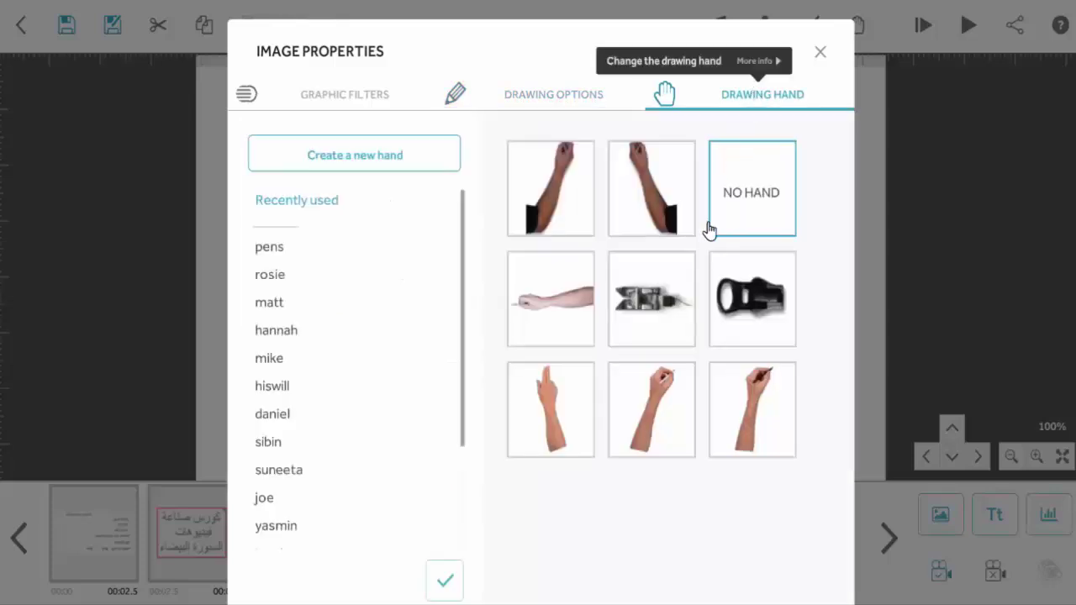
pyautogui.click(550, 416)
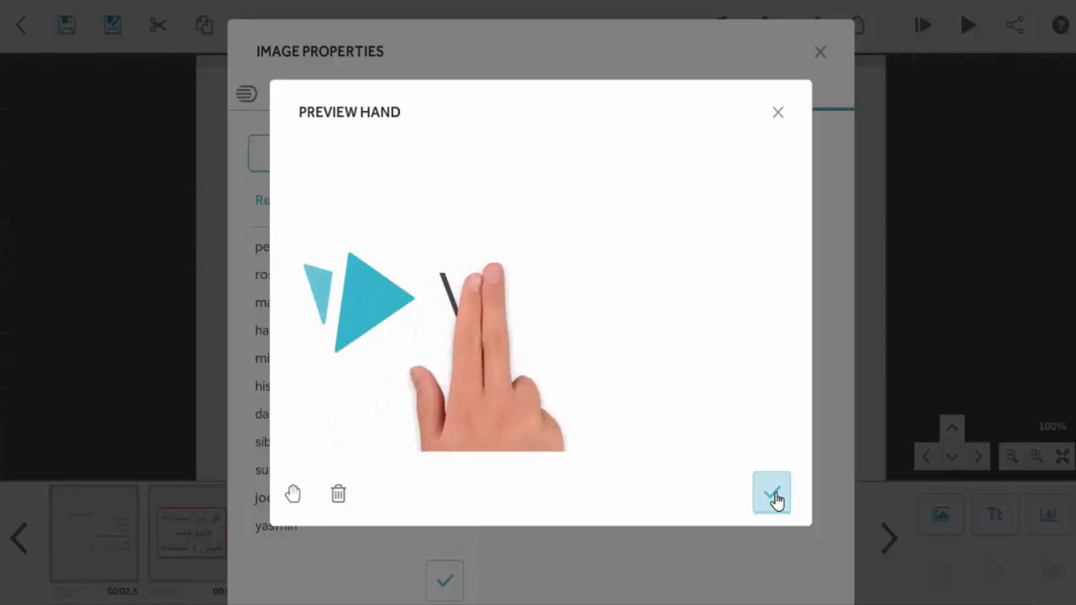
pyautogui.click(773, 499)
pyautogui.click(445, 581)
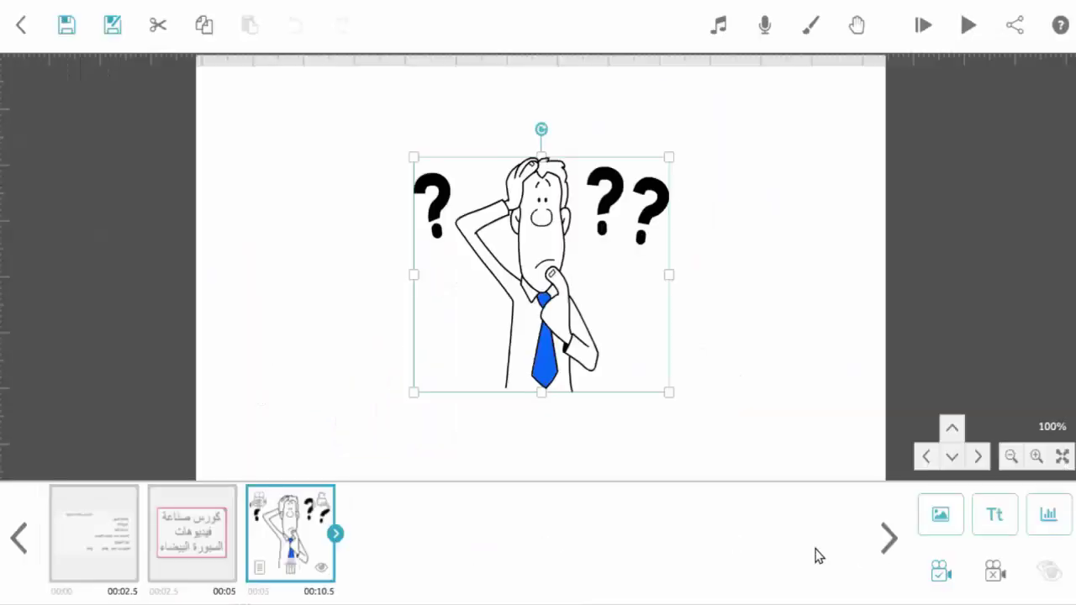
pyautogui.click(967, 24)
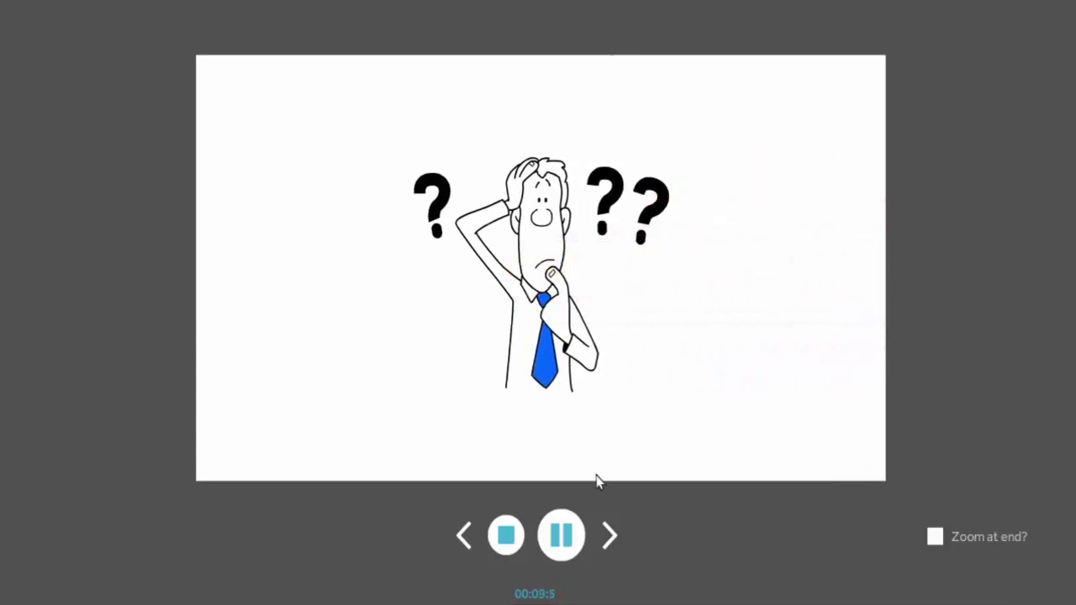
pyautogui.click(492, 533)
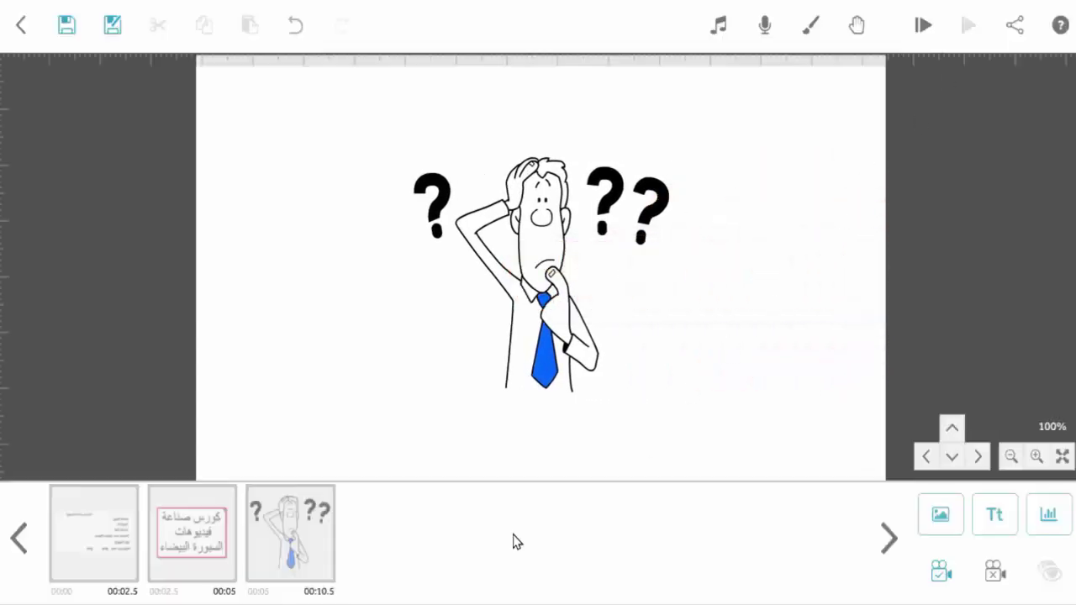
# - Reduce the puzzled man image's animate time to 1.5 s
pyautogui.click(258, 580)
pyautogui.click(266, 572)
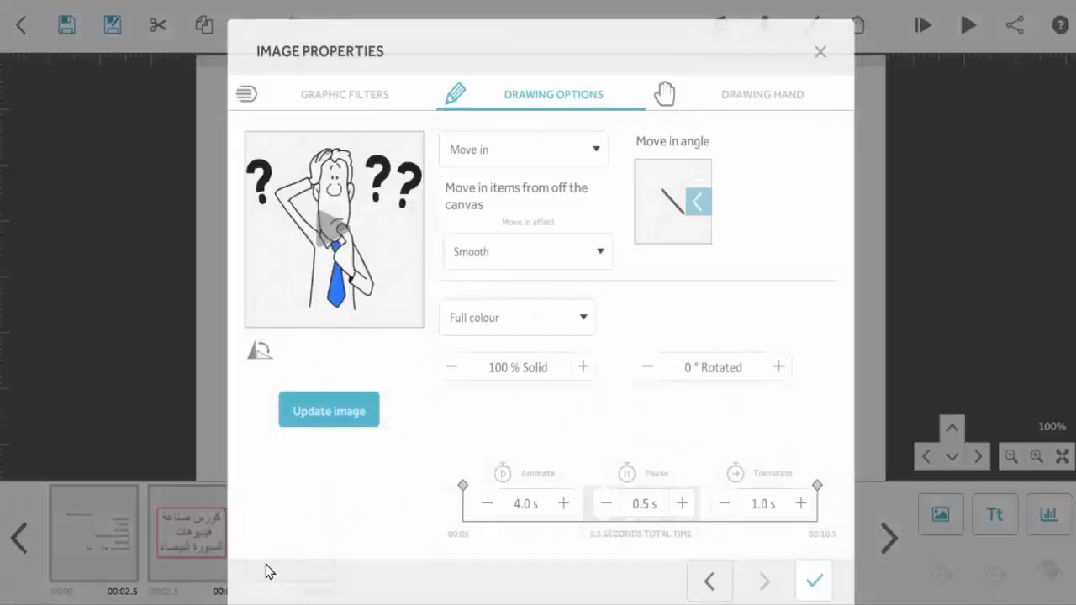
pyautogui.click(484, 507)
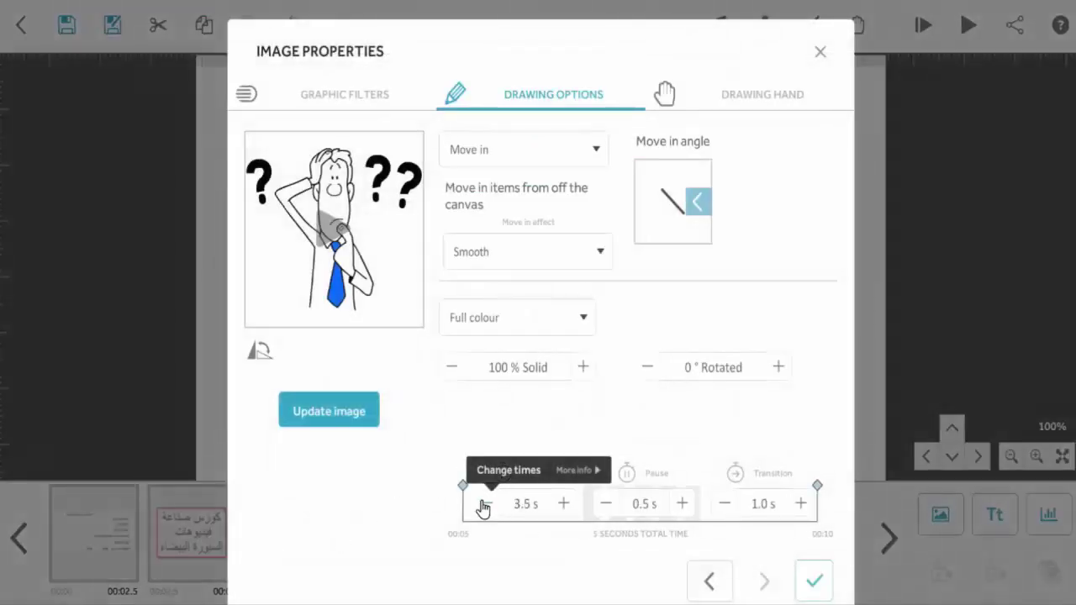
pyautogui.click(484, 507)
pyautogui.click(484, 507)
pyautogui.click(484, 507)
pyautogui.click(484, 507)
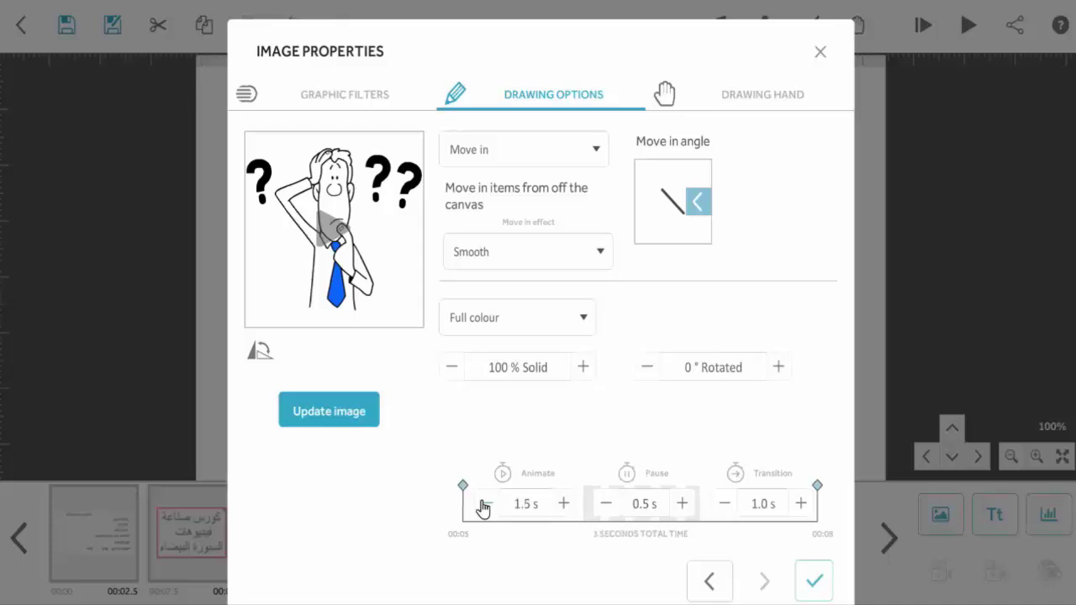
pyautogui.click(815, 582)
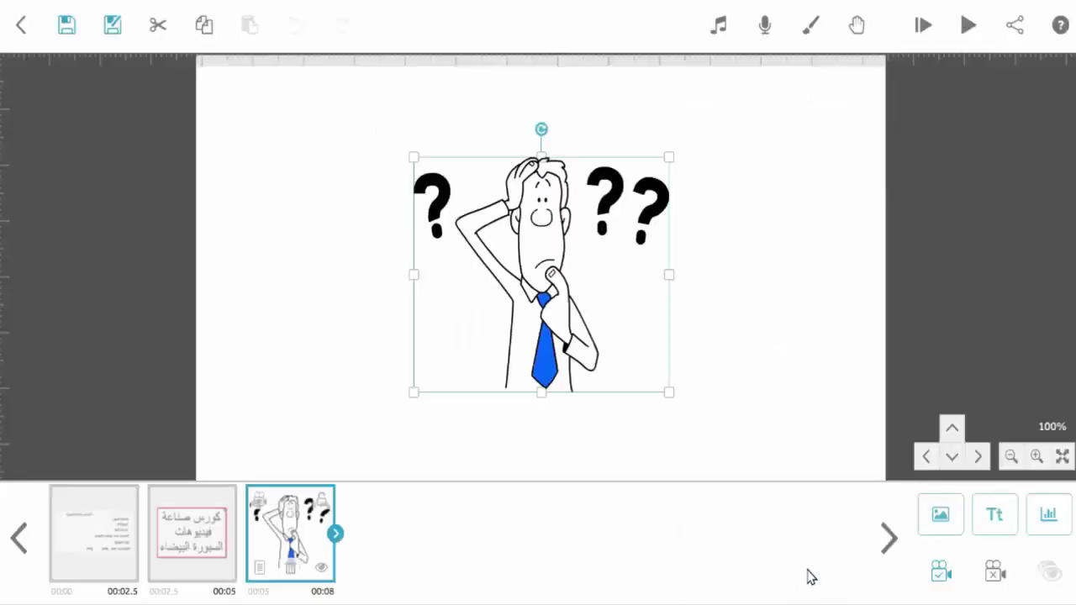
# - Change the puzzled man's move-in angle so he enters from above and preview the animation
pyautogui.click(260, 571)
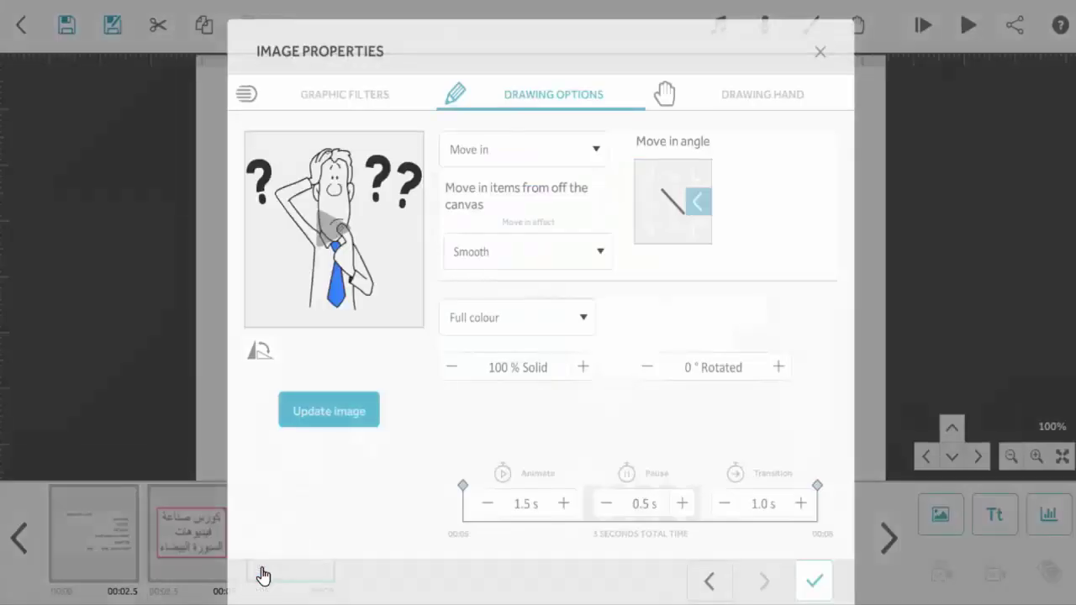
pyautogui.click(672, 178)
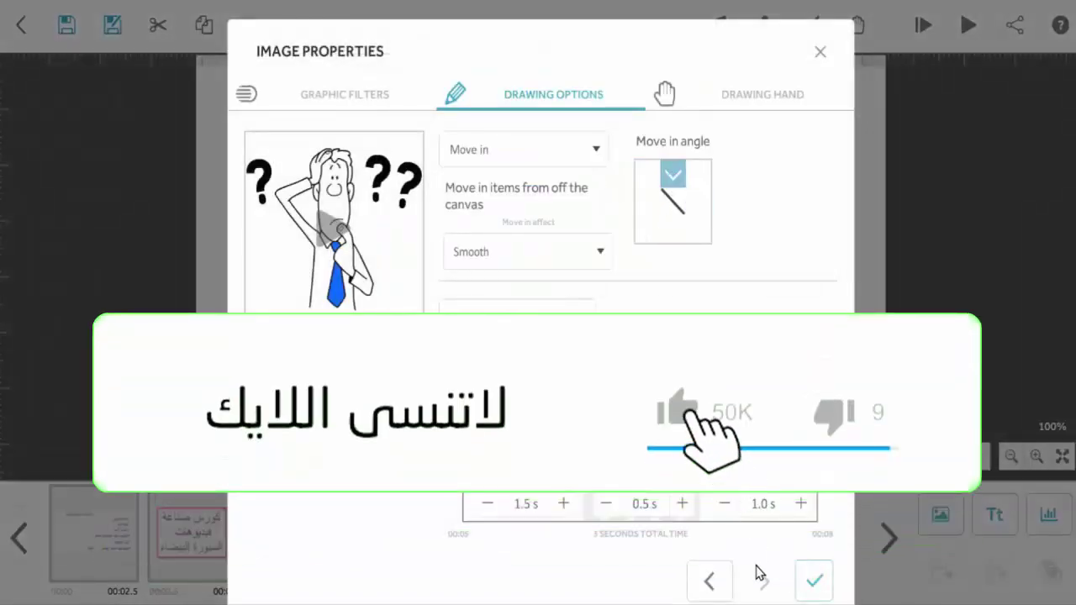
pyautogui.click(815, 583)
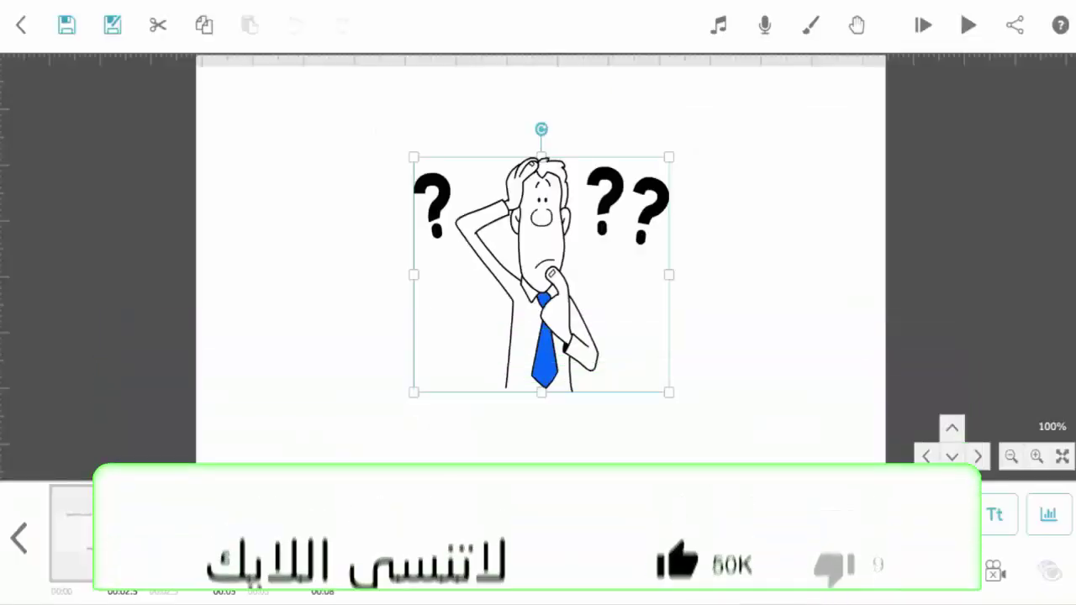
pyautogui.click(967, 25)
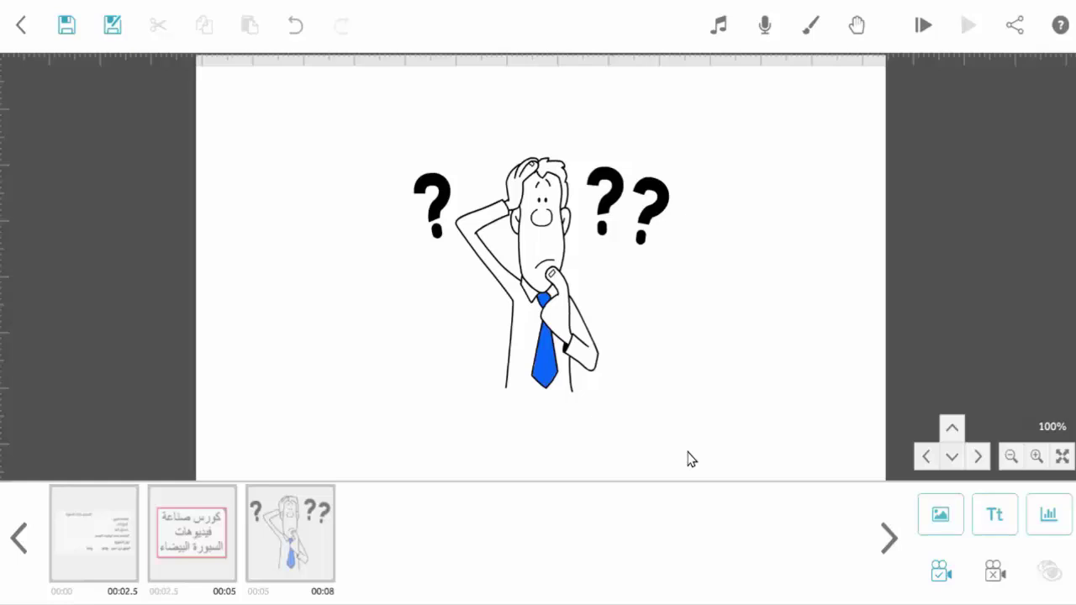
# - Change the puzzled man image's animation type to Fade in
pyautogui.click(291, 551)
pyautogui.click(257, 573)
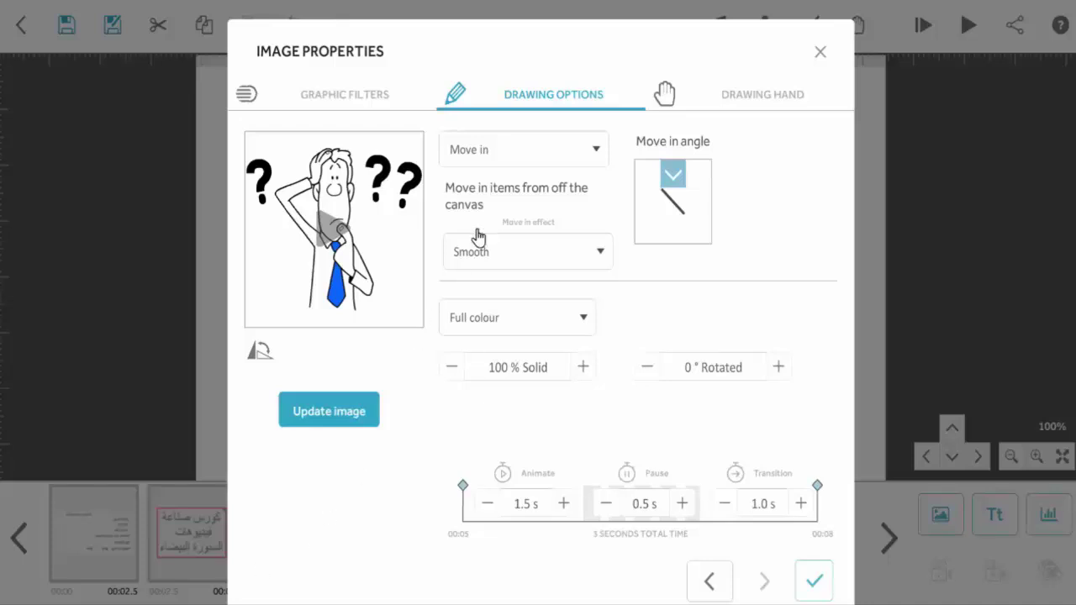
pyautogui.click(580, 151)
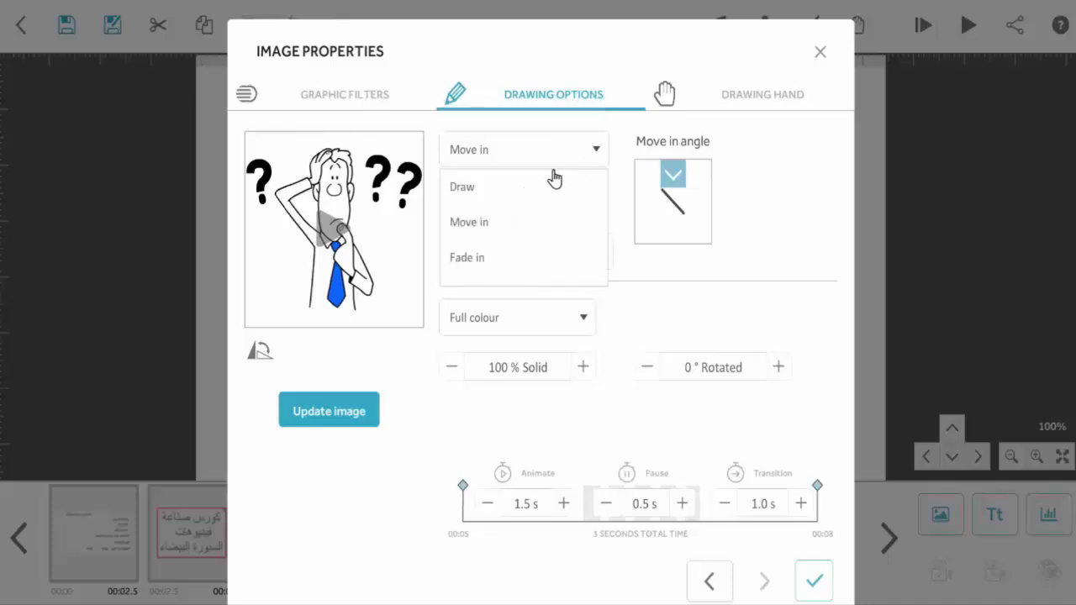
pyautogui.click(475, 258)
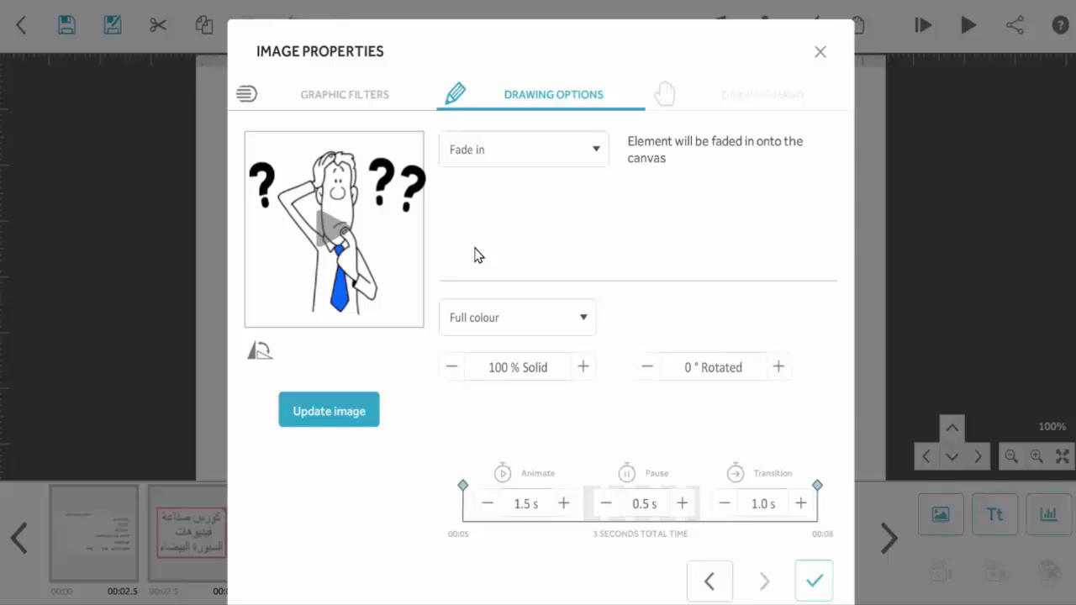
pyautogui.click(812, 581)
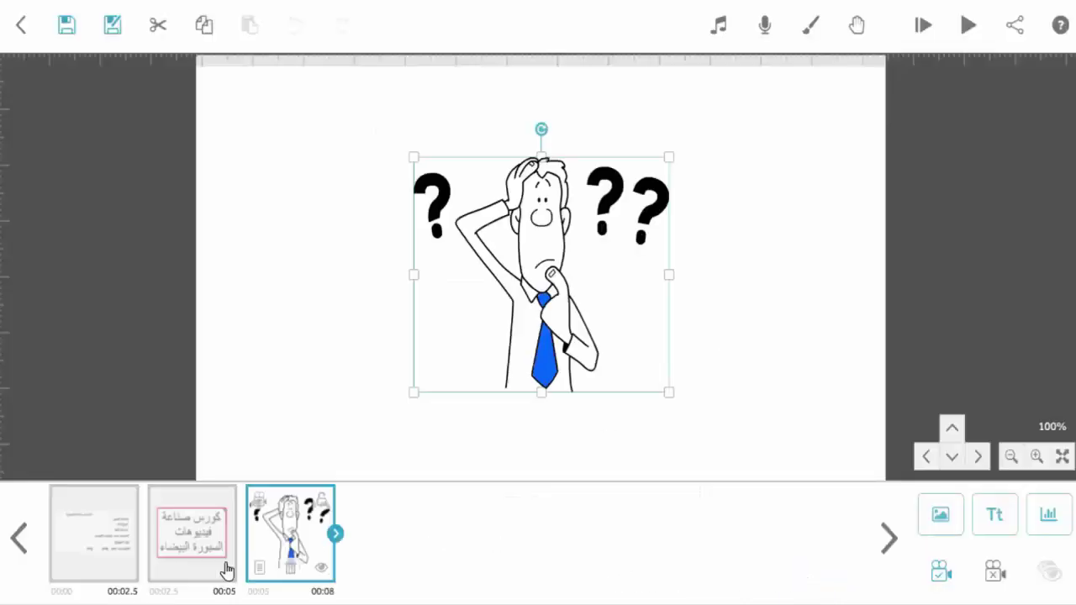
# - Lengthen the puzzled man's fade-in animate time to 5.0 s and preview it from the current element
pyautogui.click(258, 572)
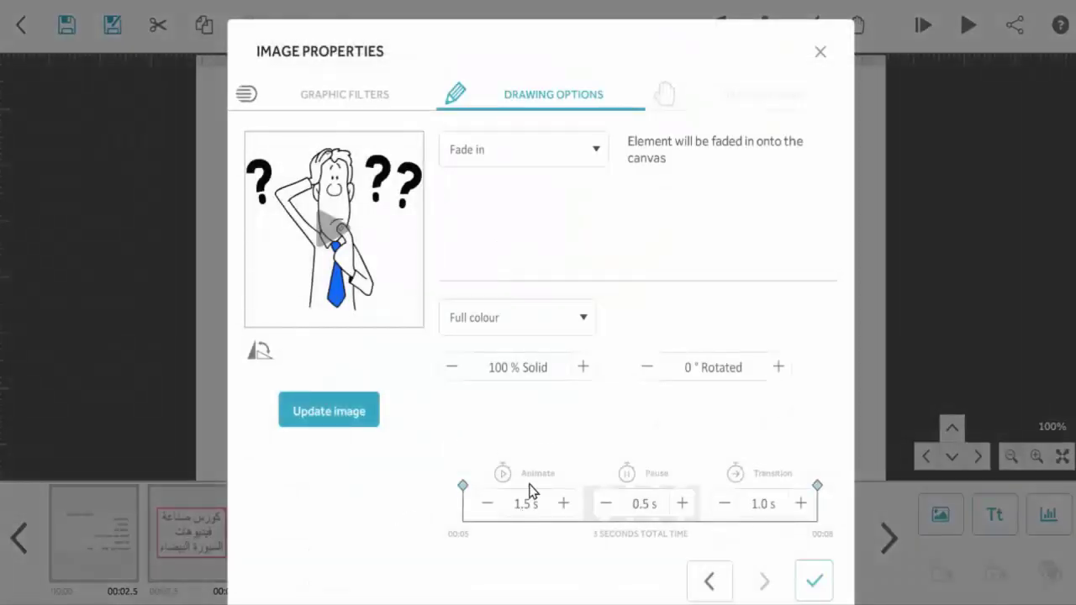
pyautogui.click(563, 503)
pyautogui.click(563, 503)
pyautogui.click(564, 503)
pyautogui.click(565, 505)
pyautogui.click(565, 504)
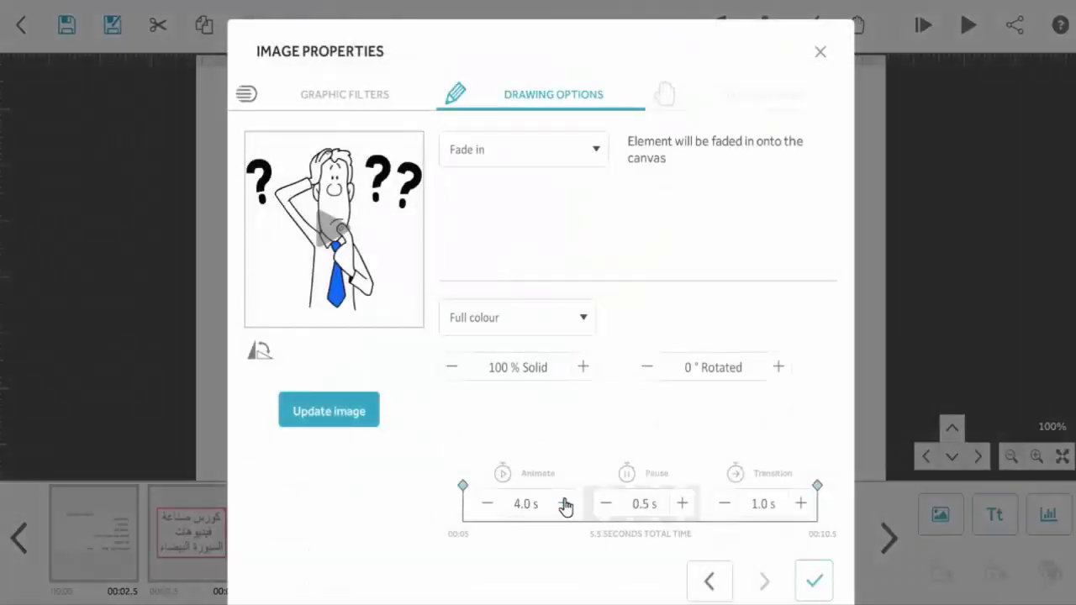
pyautogui.click(813, 580)
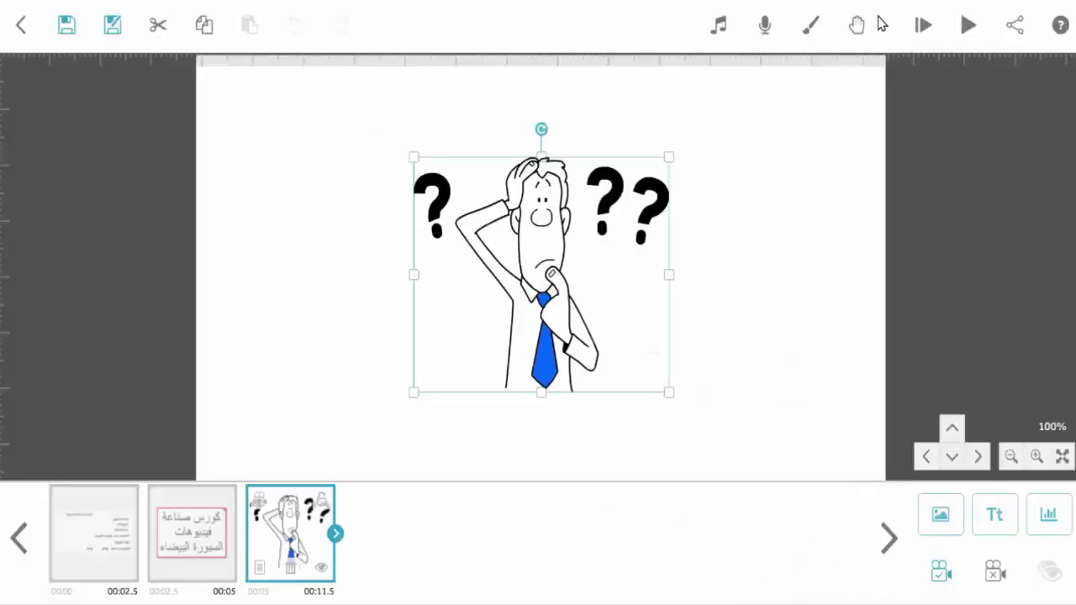
pyautogui.click(968, 27)
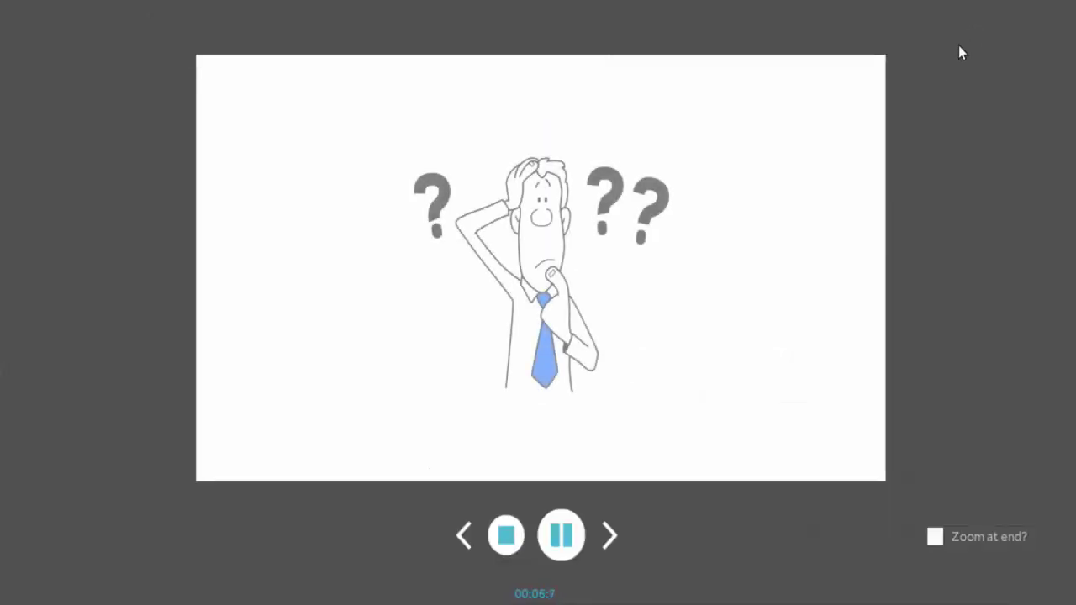
pyautogui.click(506, 538)
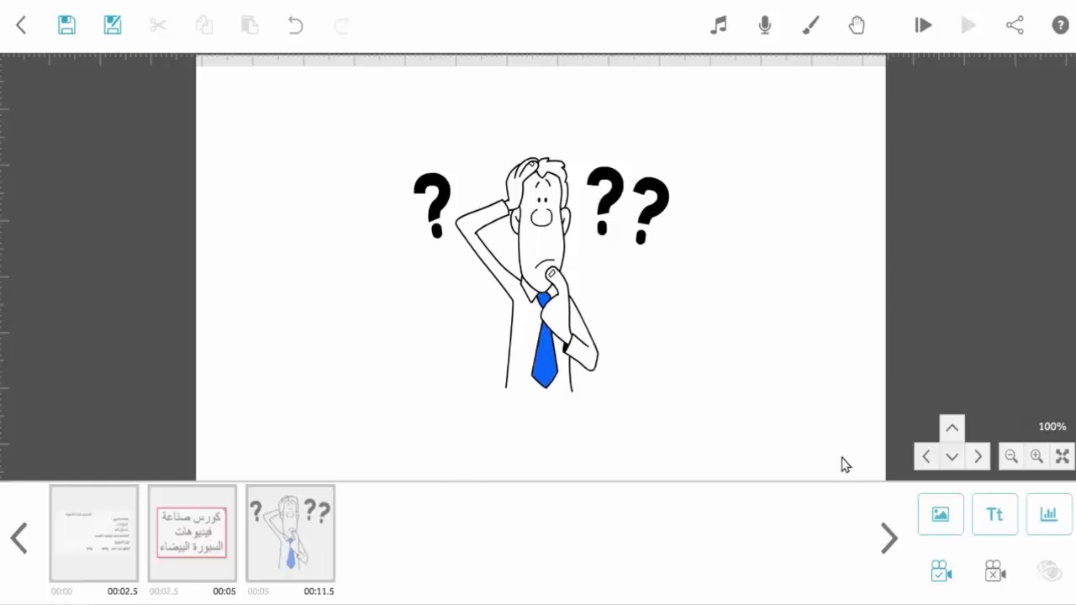
# - Add the image of the man reading a large book from the used images and shift it toward the canvas's left side
pyautogui.click(940, 511)
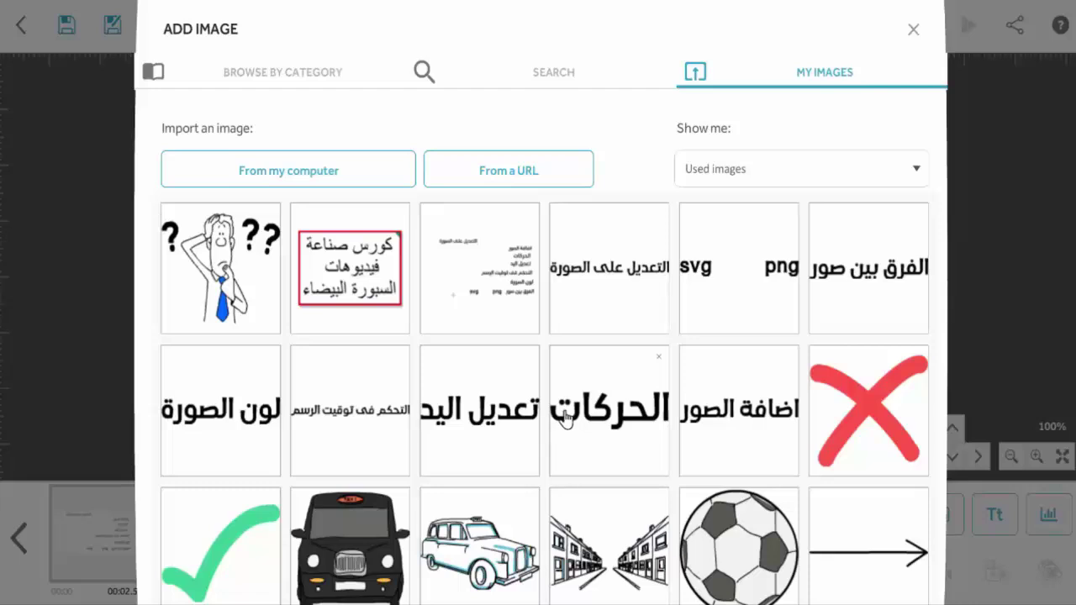
pyautogui.scroll(-15, 565, 420)
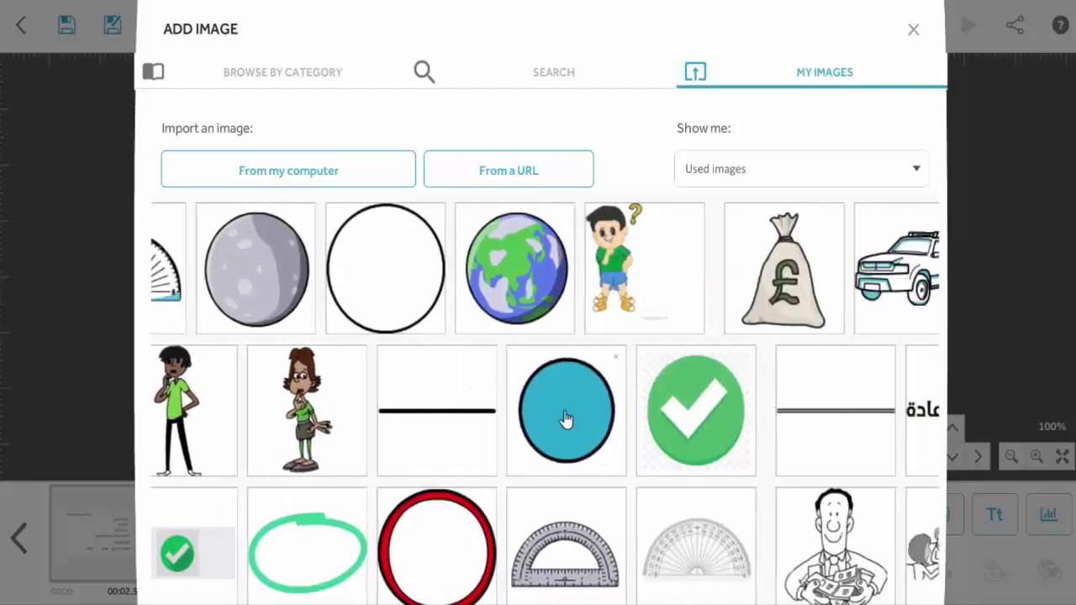
pyautogui.scroll(-1, 566, 418)
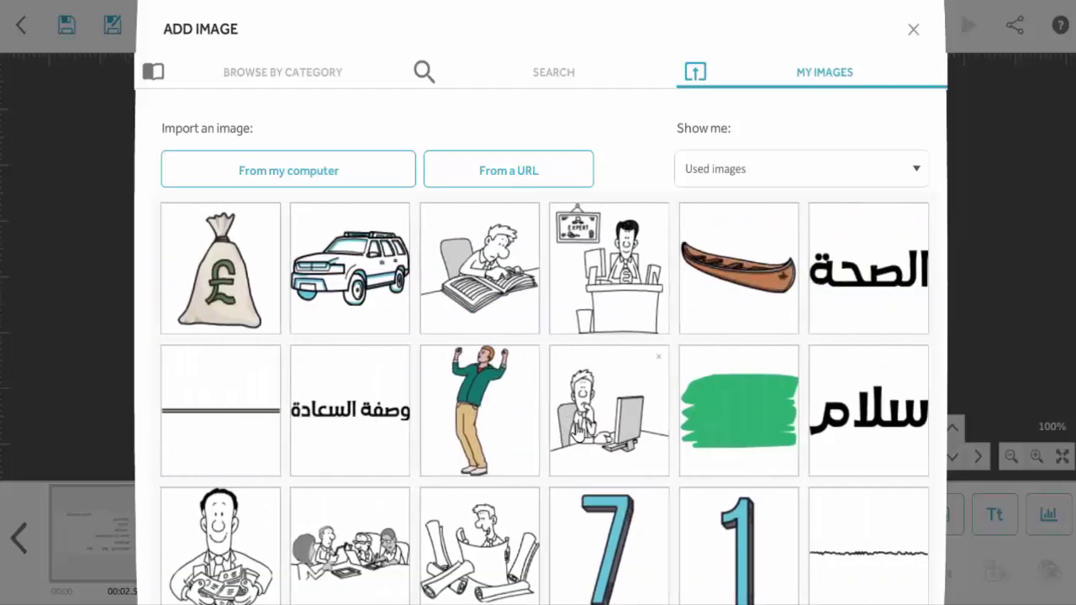
pyautogui.click(476, 286)
pyautogui.moveTo(545, 309); pyautogui.dragTo(419, 327)
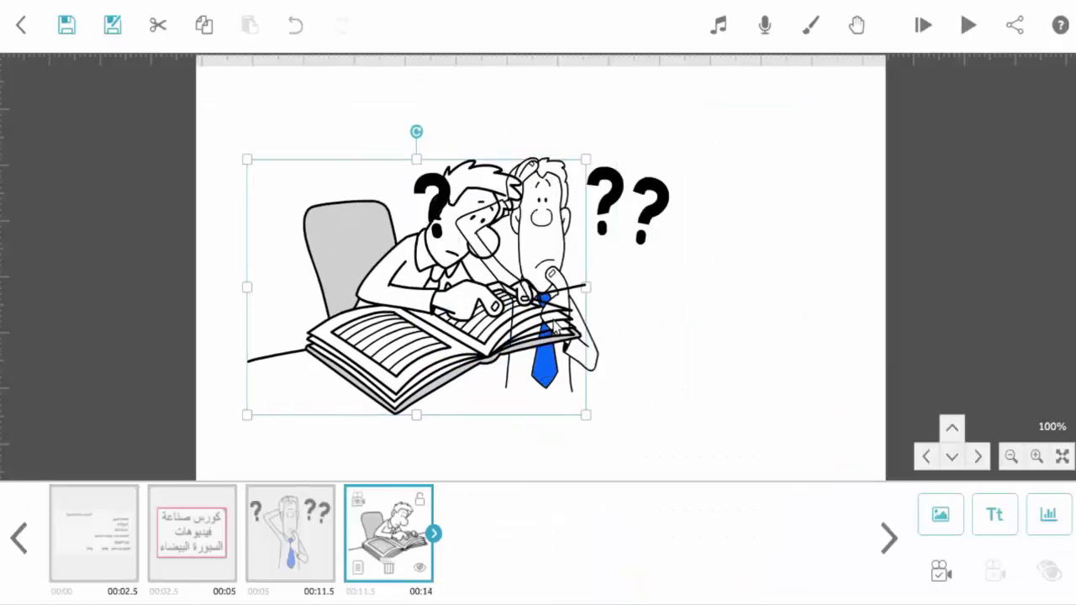
# - Move the puzzled man image to the right so it no longer overlaps the reading man
pyautogui.click(610, 282)
pyautogui.click(315, 509)
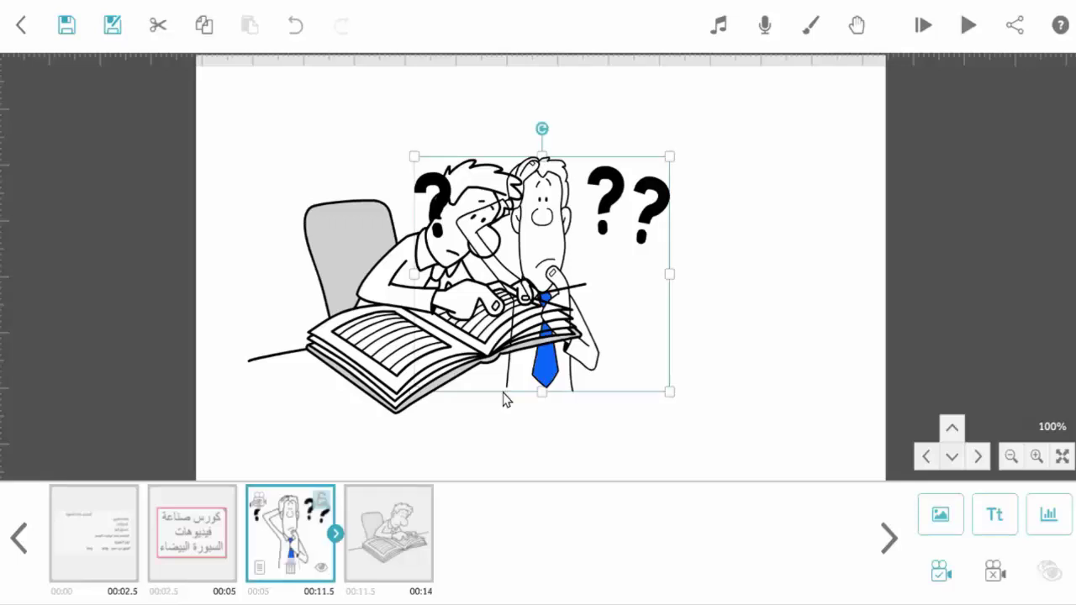
pyautogui.moveTo(602, 237); pyautogui.dragTo(776, 240)
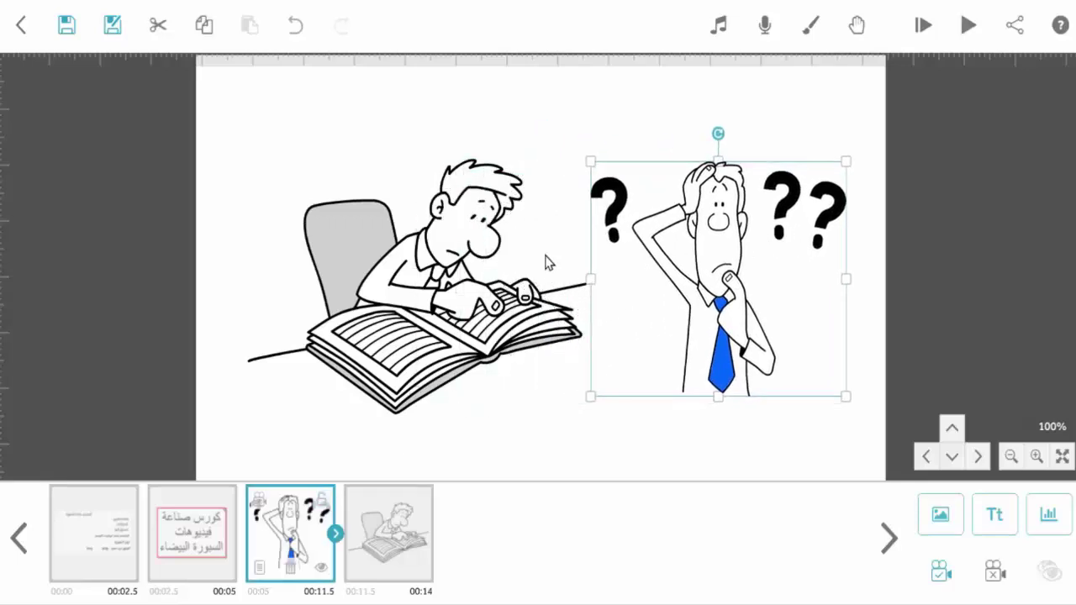
# - Move the reading man image farther left to leave a wide gap between it and the puzzled man
pyautogui.click(467, 281)
pyautogui.moveTo(466, 281); pyautogui.dragTo(374, 290)
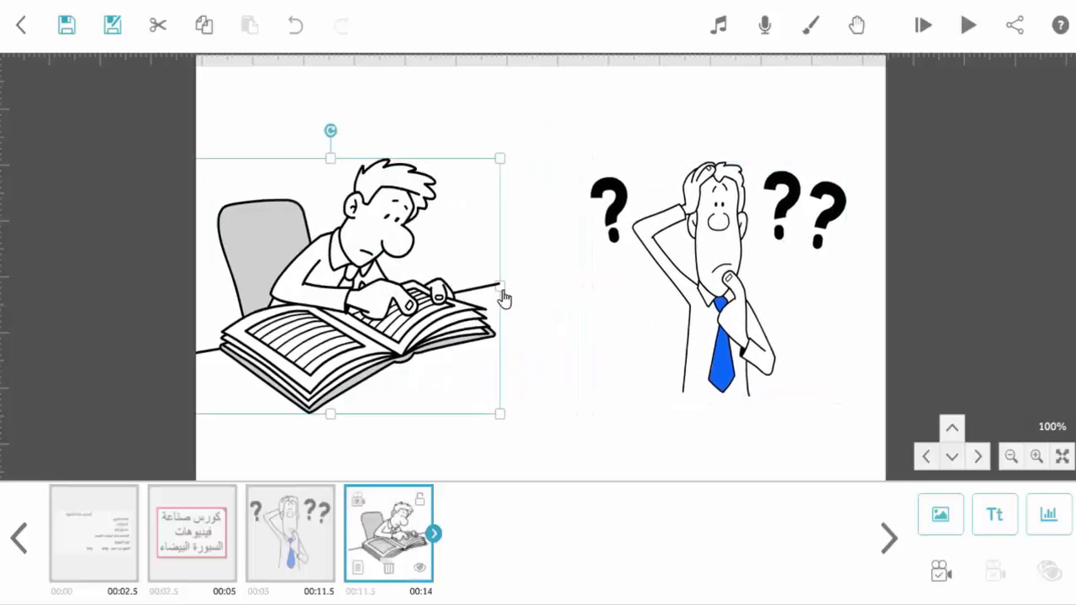
pyautogui.click(542, 290)
pyautogui.moveTo(542, 290); pyautogui.dragTo(706, 290)
pyautogui.moveTo(580, 316); pyautogui.dragTo(301, 313)
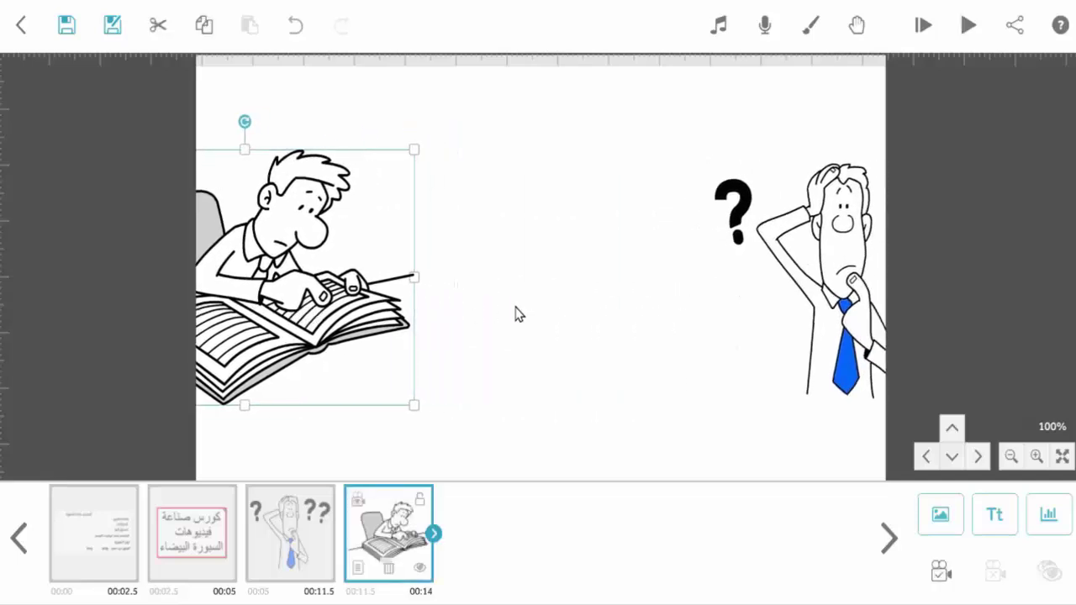
# - Set the camera for the reading man image to a view that frames him without the puzzled man
pyautogui.moveTo(514, 312); pyautogui.dragTo(735, 308)
pyautogui.moveTo(548, 314); pyautogui.dragTo(546, 317)
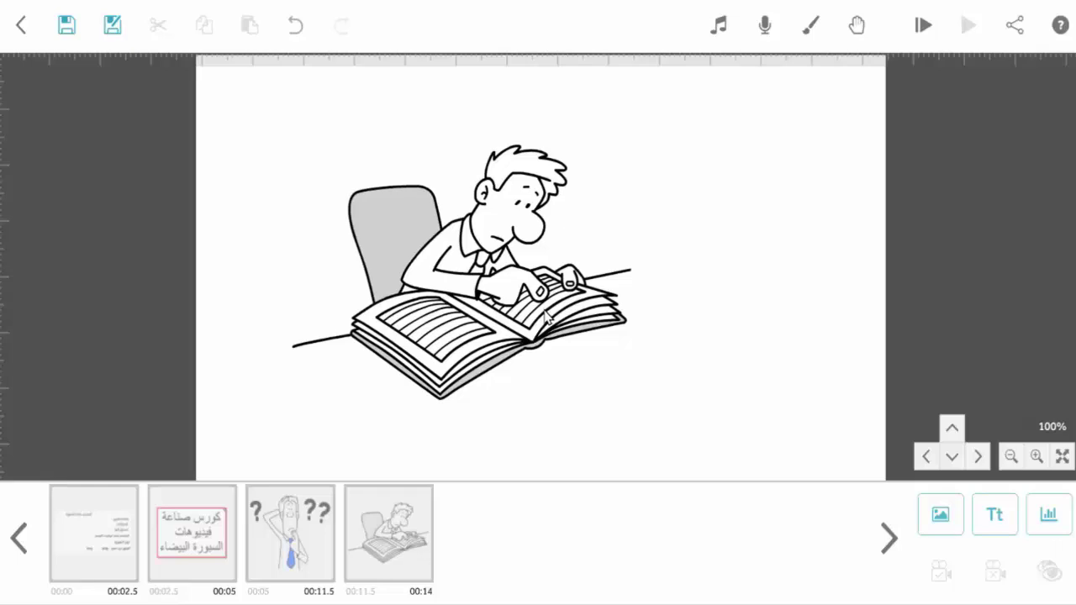
pyautogui.click(547, 317)
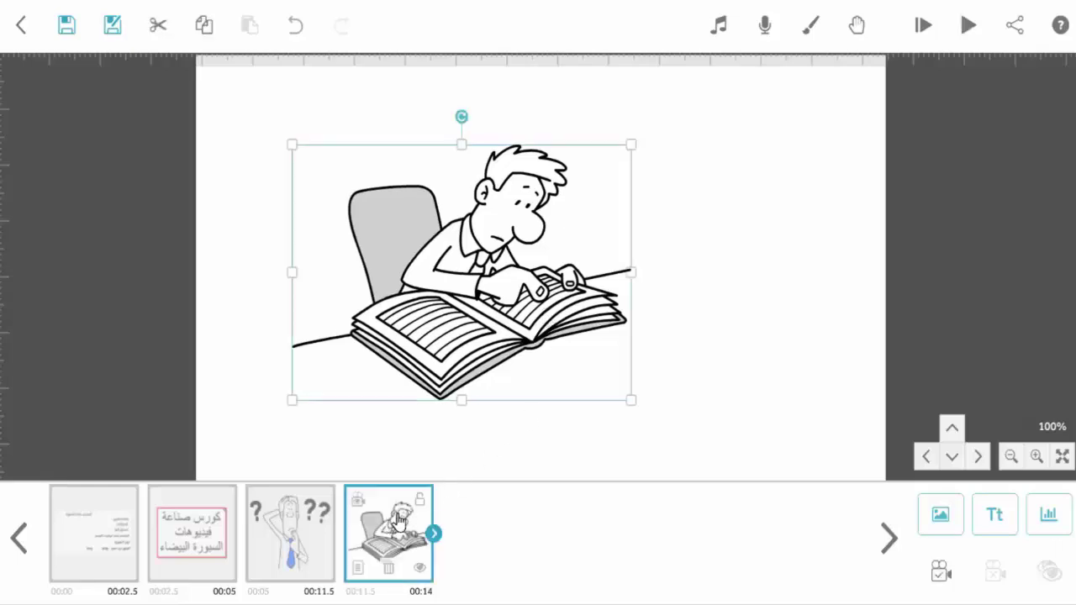
pyautogui.click(942, 575)
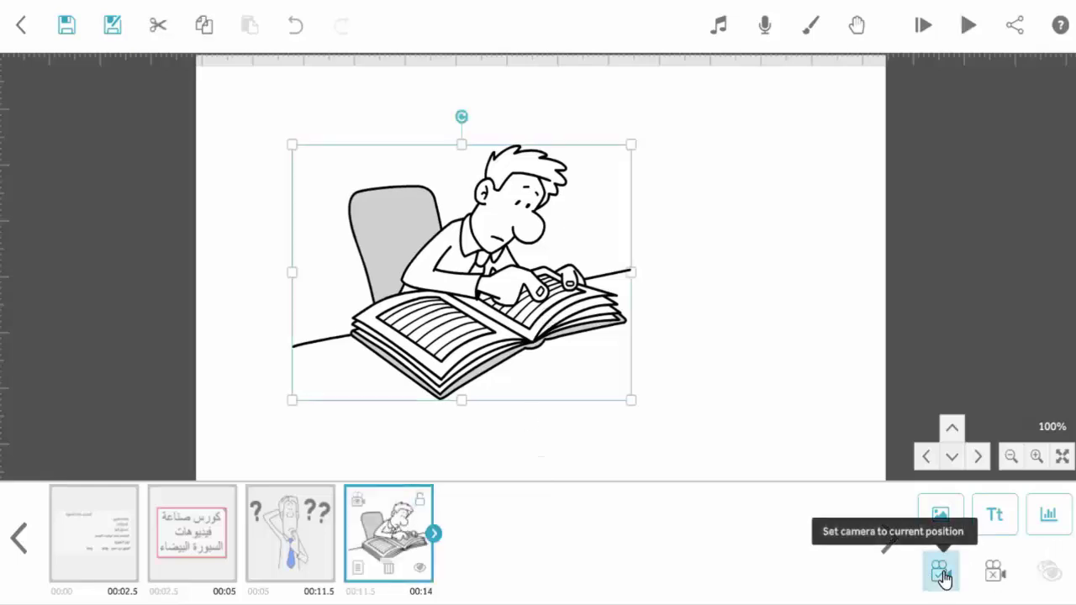
# - Set the reading man image's animate time to 2.0 s
pyautogui.click(357, 572)
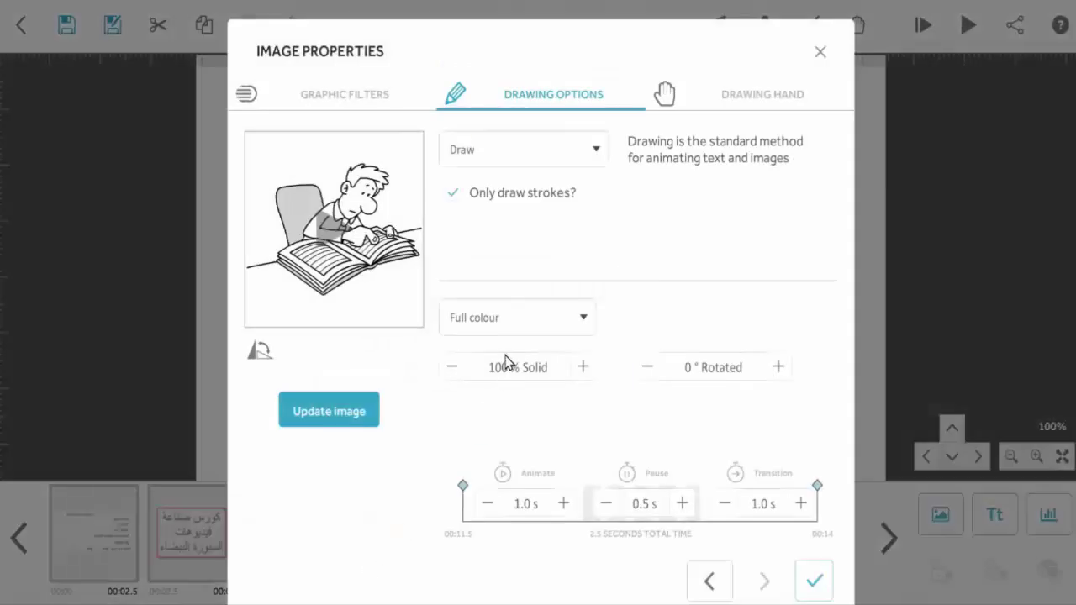
pyautogui.click(562, 504)
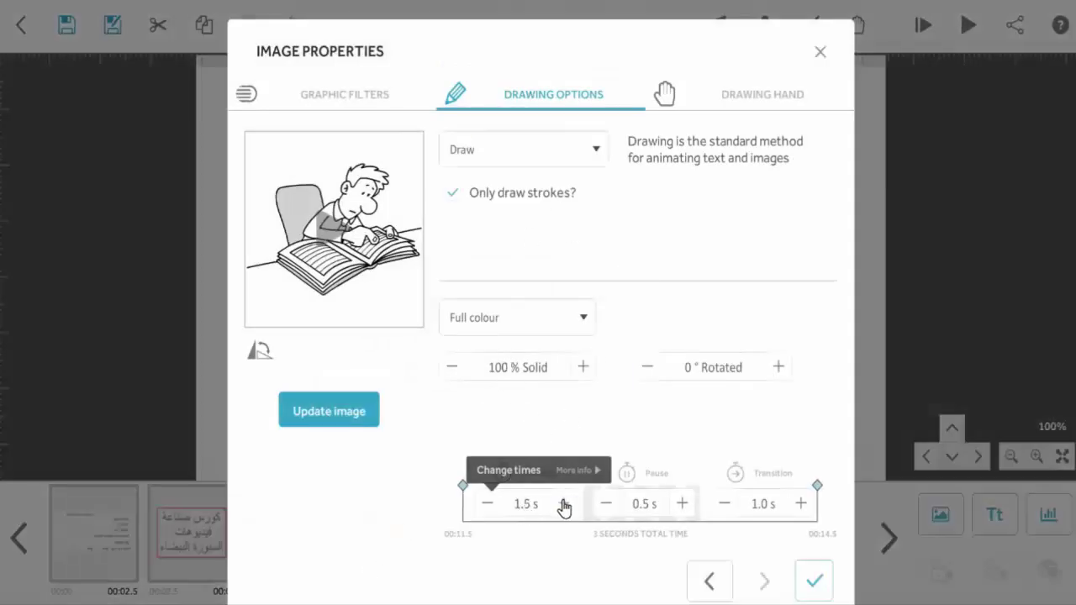
pyautogui.click(563, 504)
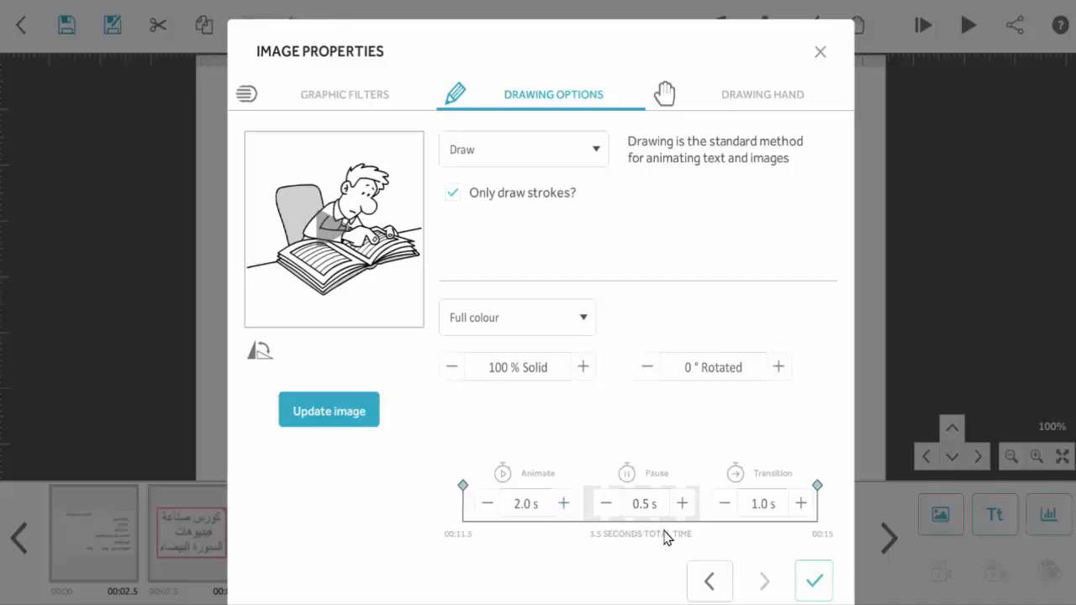
pyautogui.click(815, 581)
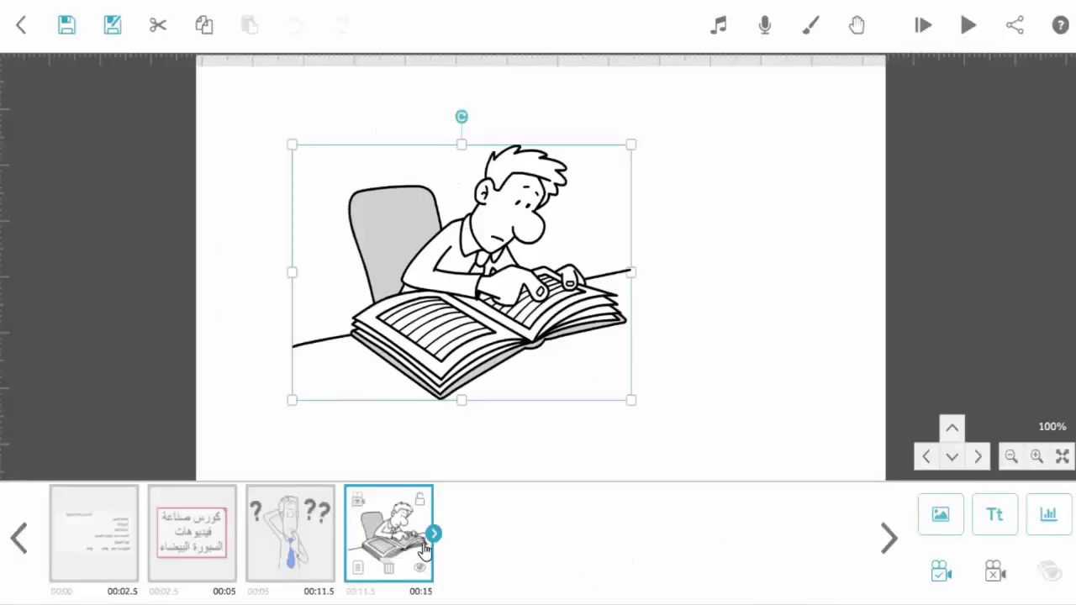
# - Set the puzzled man image's pause and transition times to 2.0 s each and briefly preview the scribe from that image
pyautogui.click(305, 555)
pyautogui.click(259, 569)
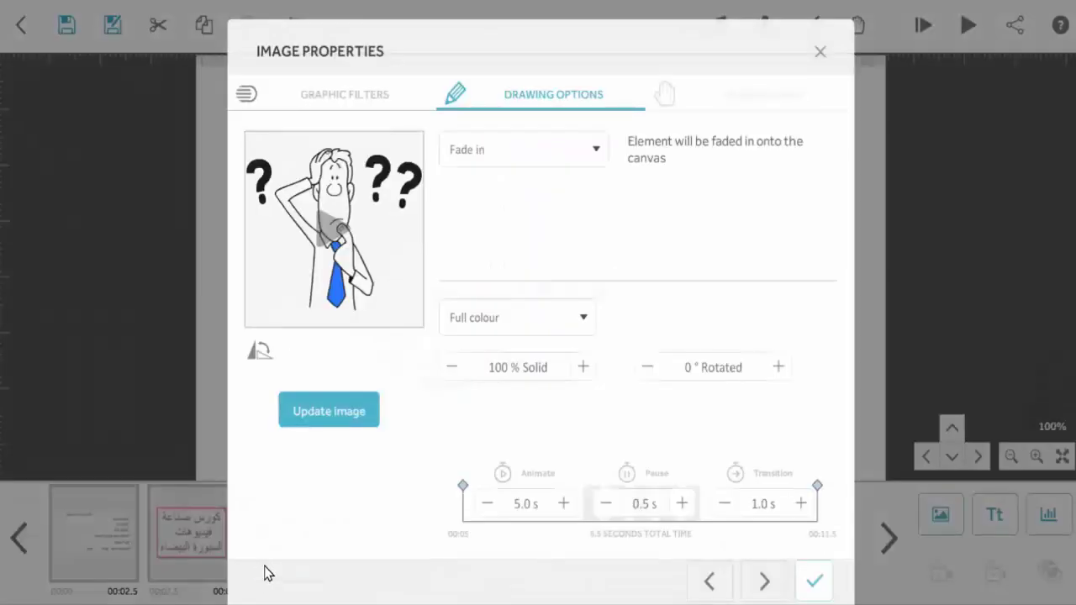
pyautogui.click(683, 504)
pyautogui.click(683, 505)
pyautogui.click(683, 505)
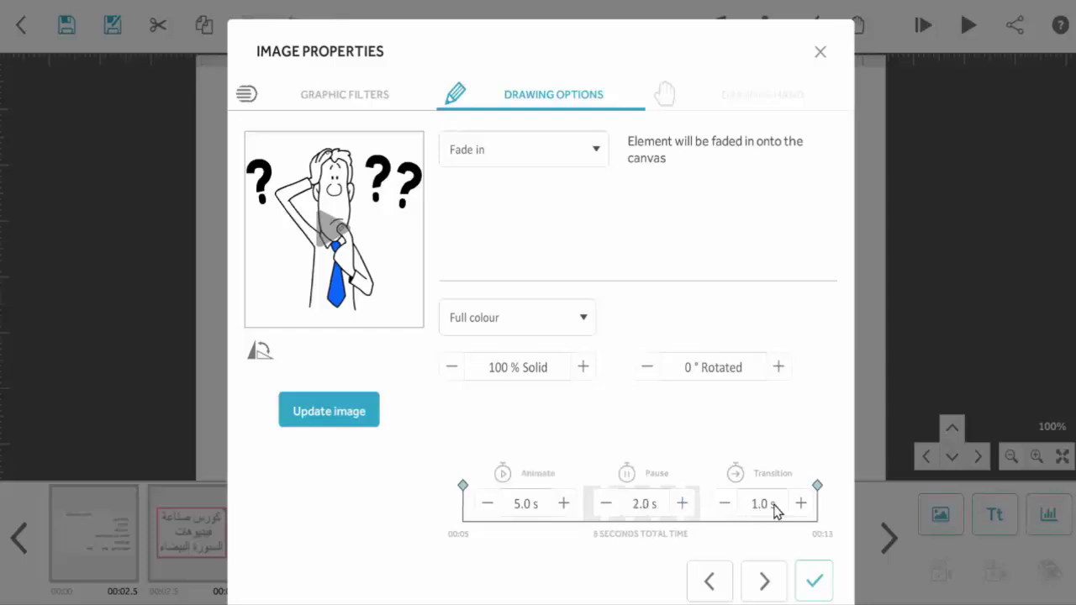
pyautogui.click(802, 504)
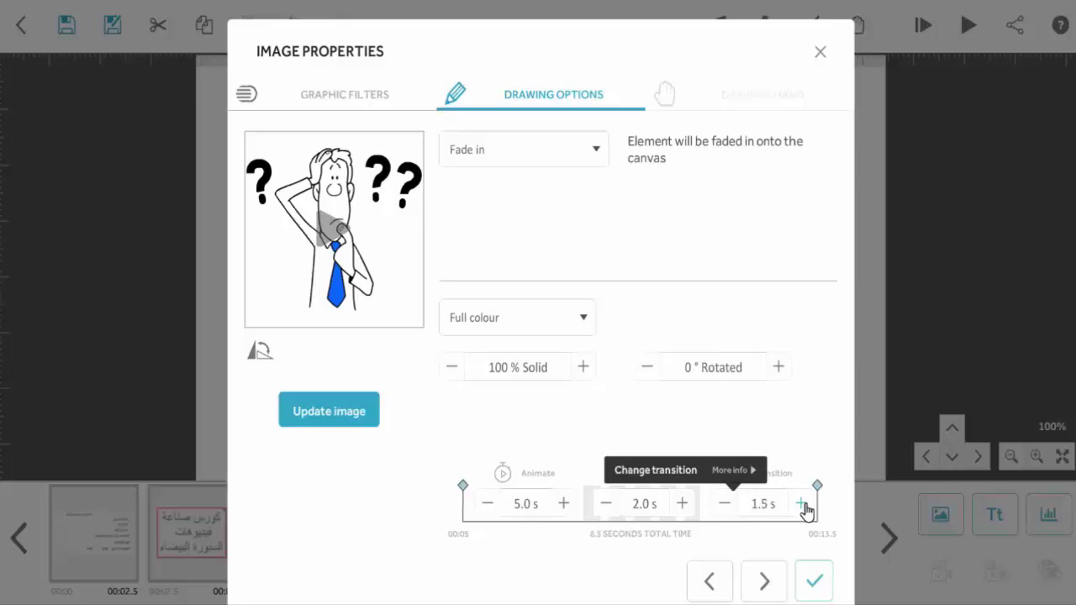
pyautogui.click(802, 504)
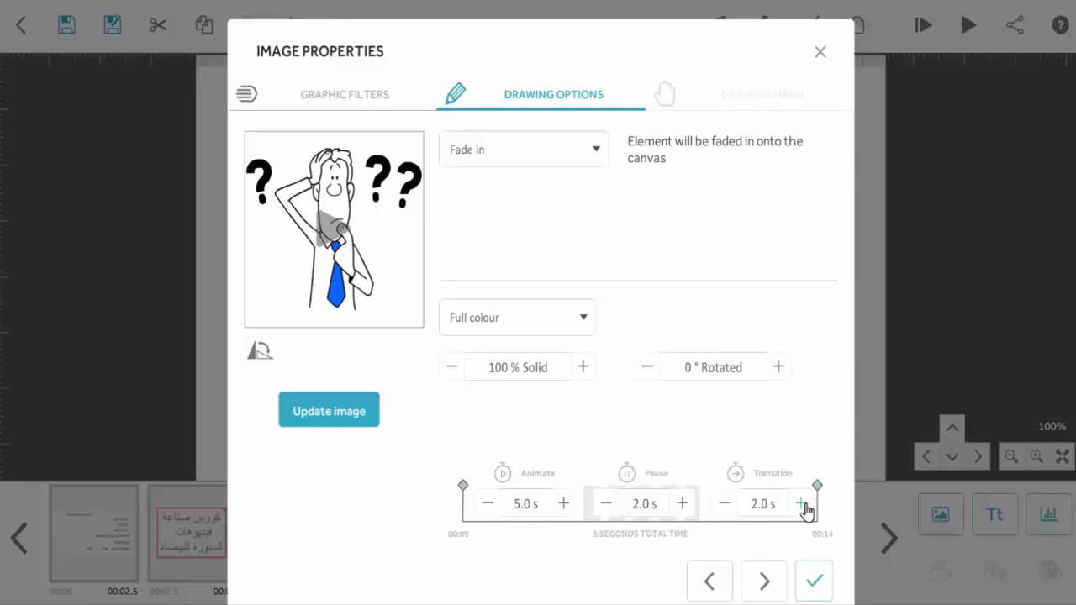
pyautogui.click(813, 586)
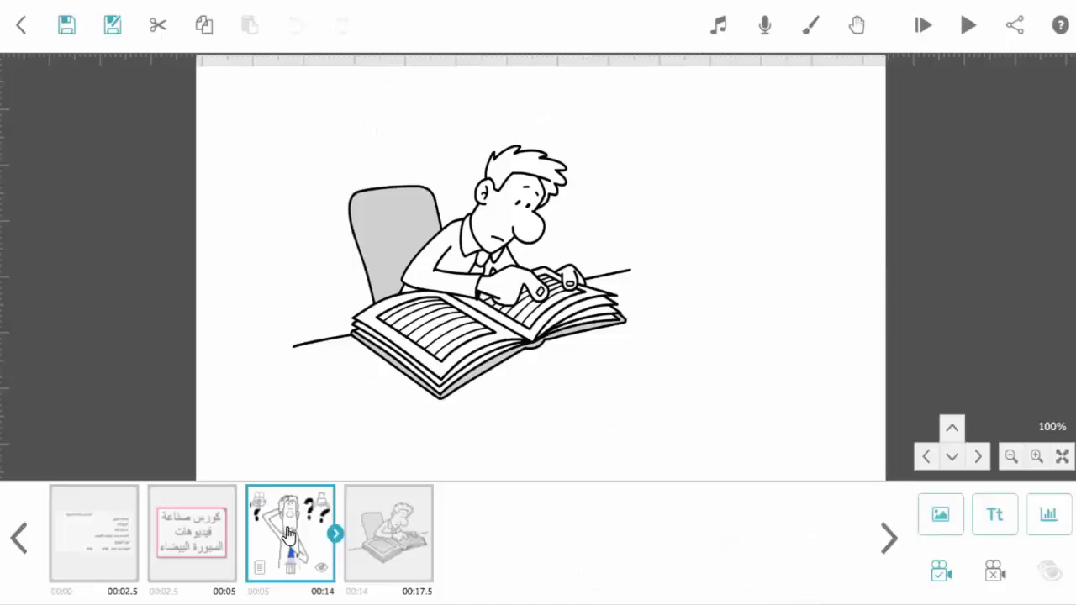
pyautogui.click(968, 26)
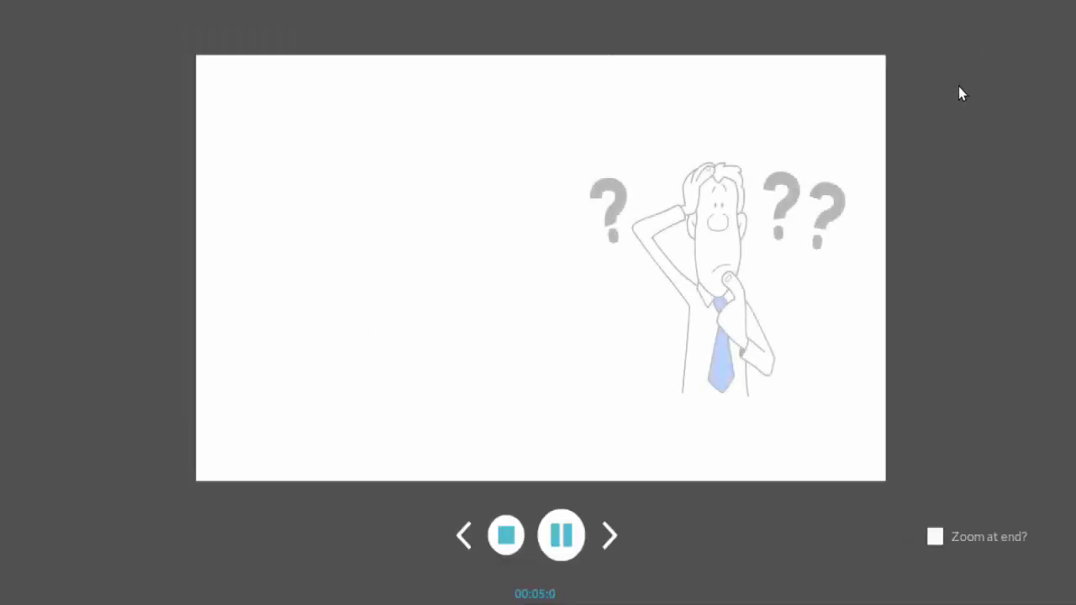
pyautogui.click(510, 542)
# - Change the puzzled man image's animation type to Draw and briefly preview the scribe from that image
pyautogui.click(268, 560)
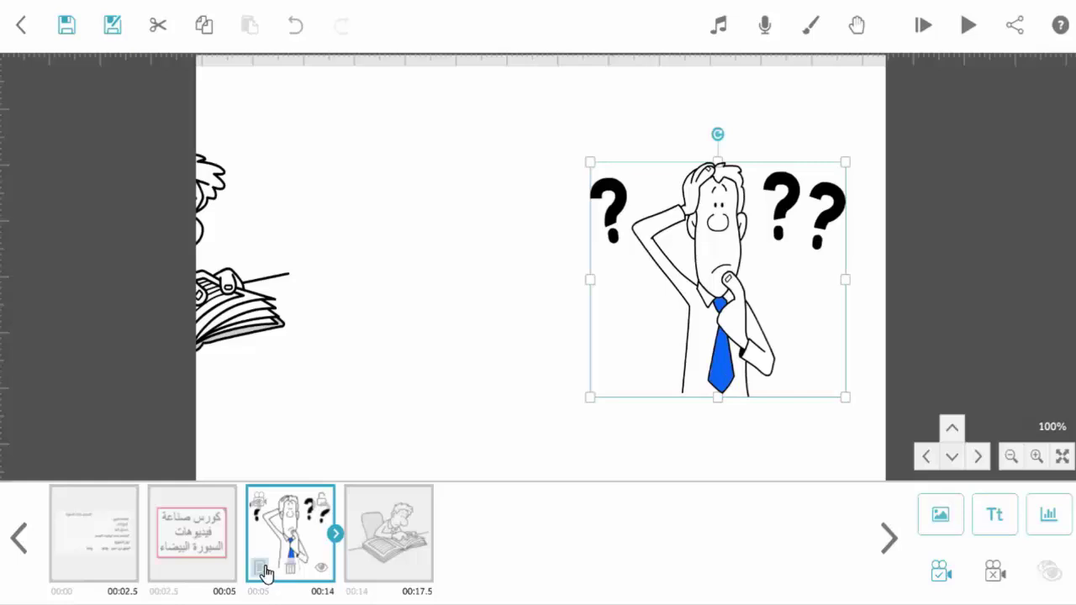
pyautogui.click(264, 570)
pyautogui.click(488, 149)
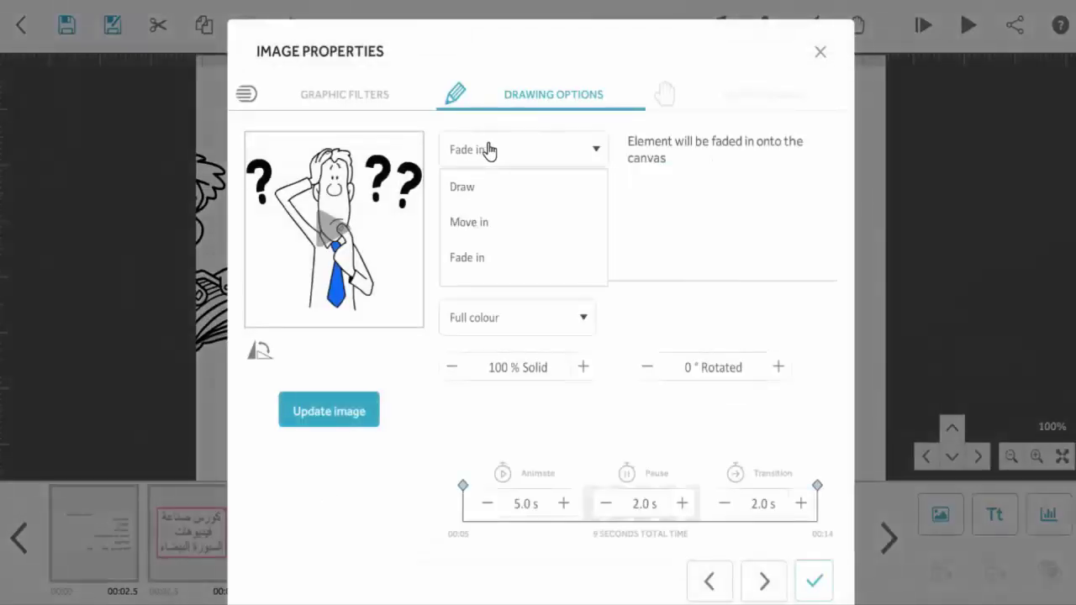
pyautogui.click(474, 196)
pyautogui.click(814, 580)
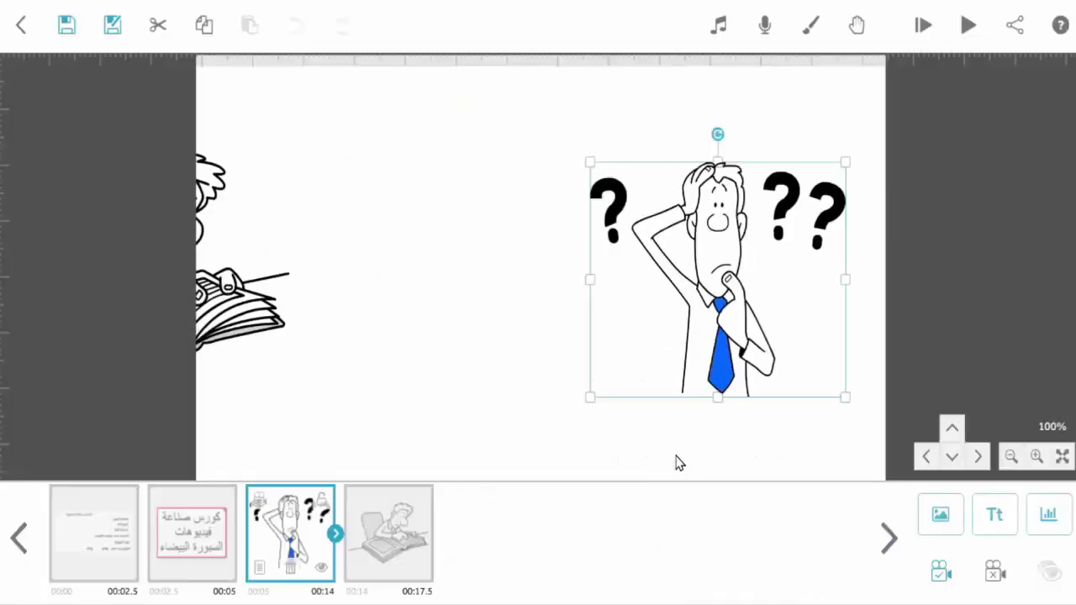
pyautogui.click(967, 27)
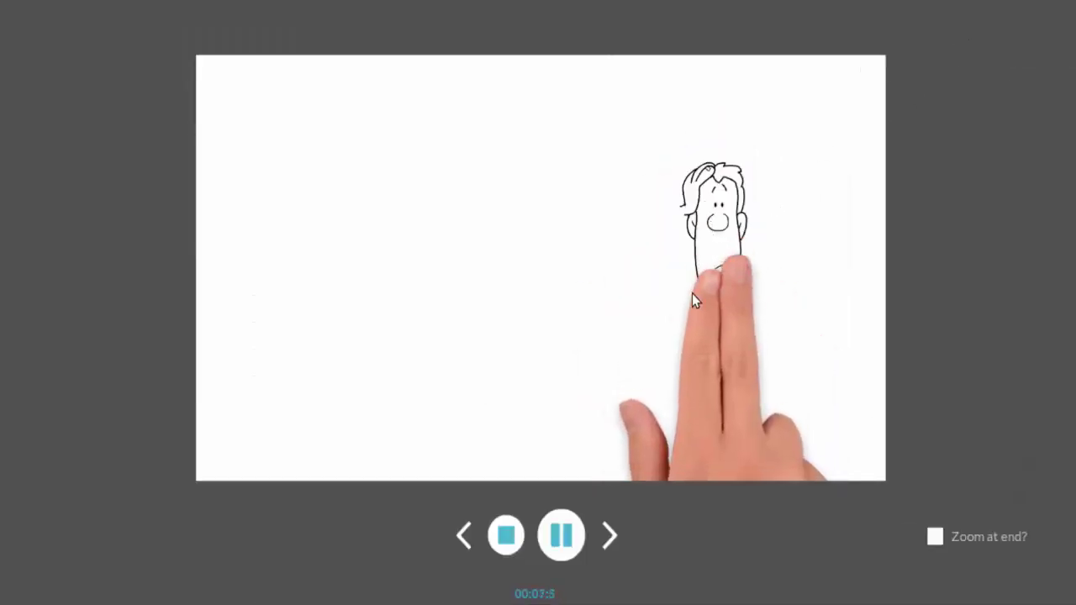
pyautogui.click(507, 541)
# - Change the puzzled man image's drawing hand to the recently used hand holding a white drawing tool and preview the result
pyautogui.click(294, 538)
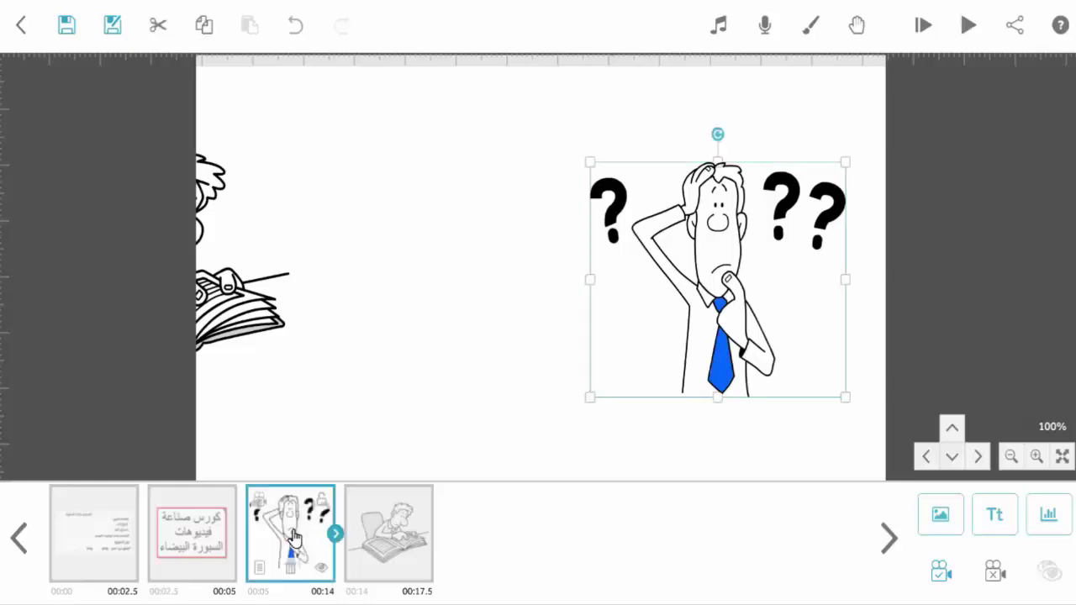
pyautogui.click(261, 567)
pyautogui.click(731, 95)
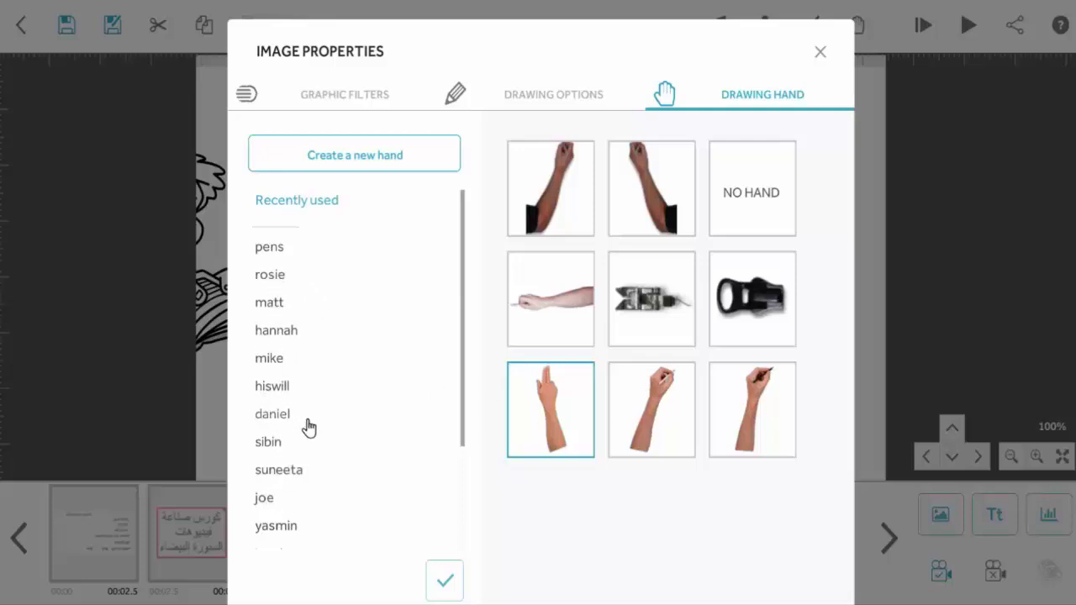
pyautogui.click(651, 409)
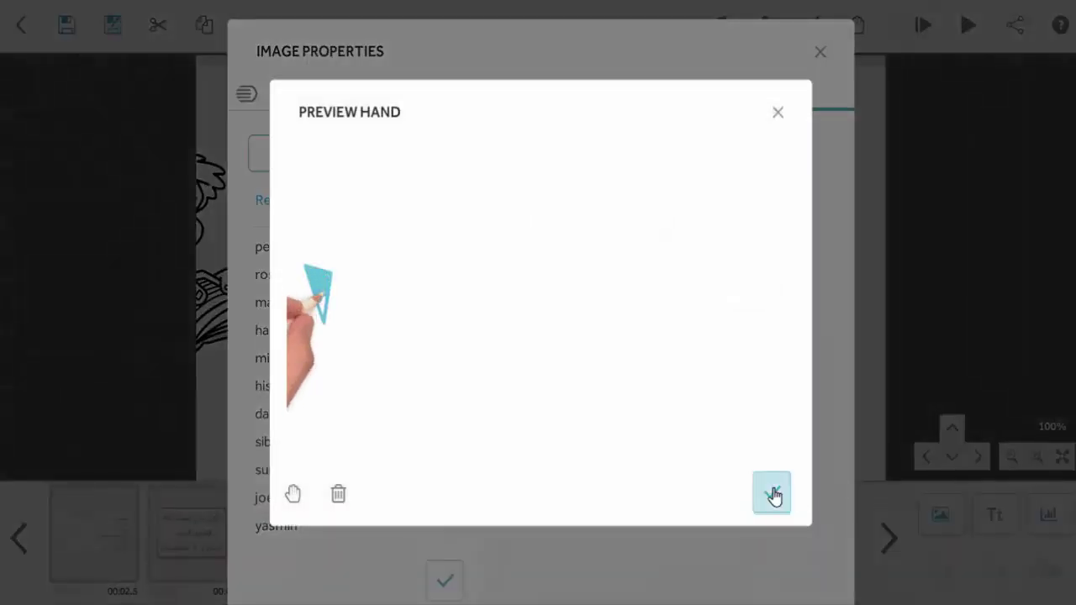
pyautogui.click(774, 495)
pyautogui.click(445, 580)
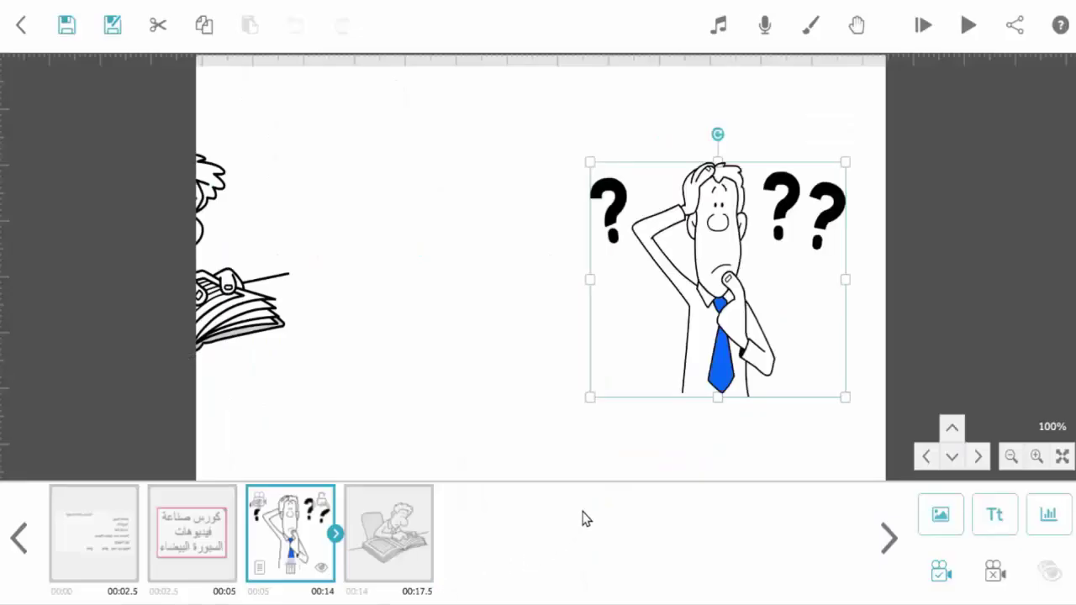
pyautogui.click(967, 25)
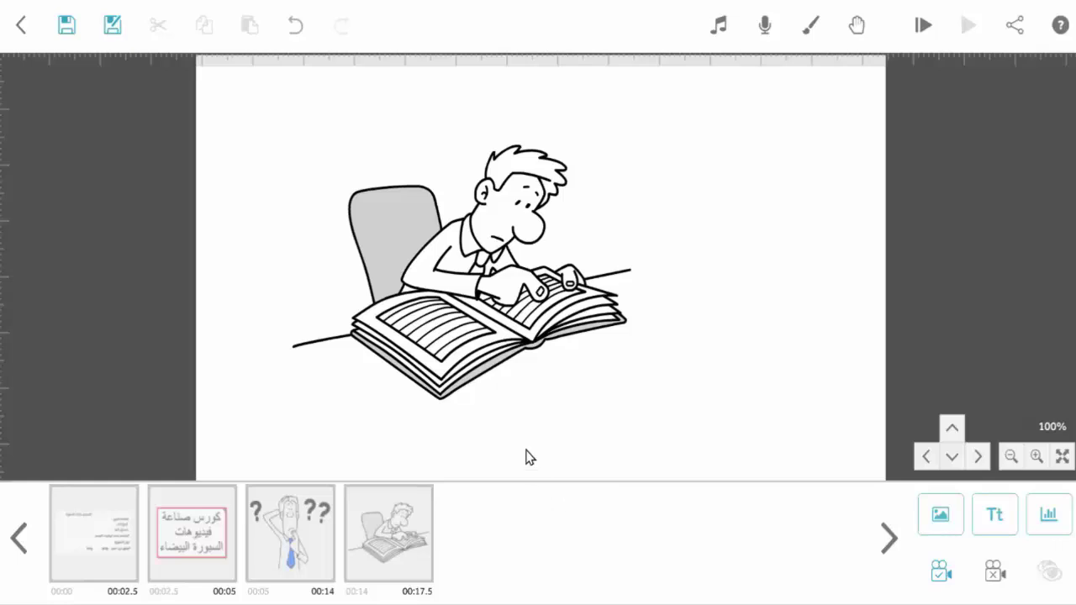
# - Preview the scribe again from the puzzled man image through the drawing of the reading man
pyautogui.click(313, 551)
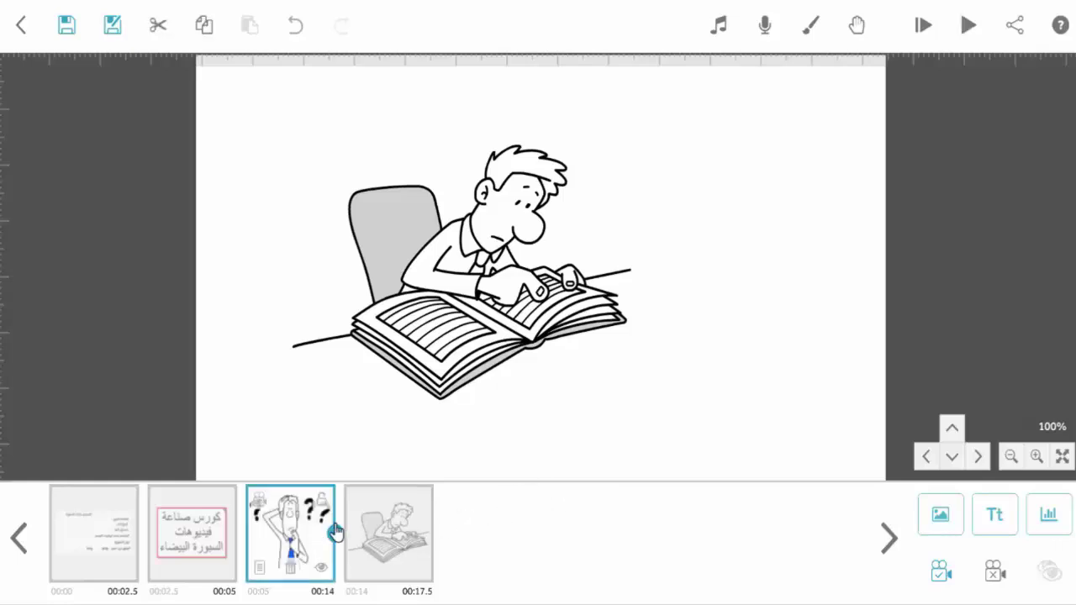
pyautogui.click(968, 25)
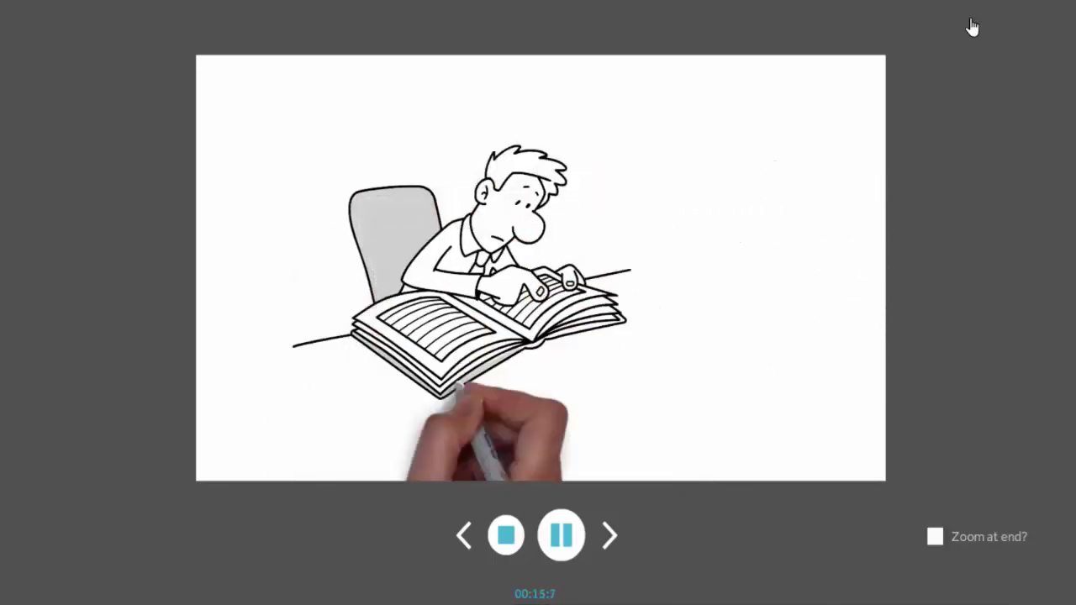
pyautogui.click(971, 27)
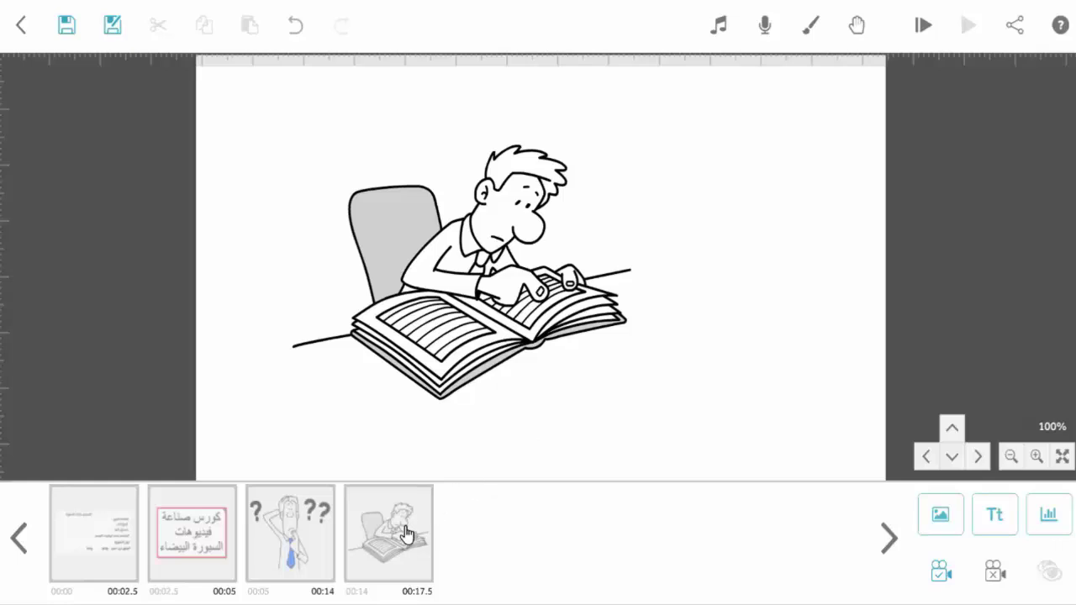
# - Set the puzzled man image's colour style to Outline with the dark purple colour #4f2b83
pyautogui.click(257, 568)
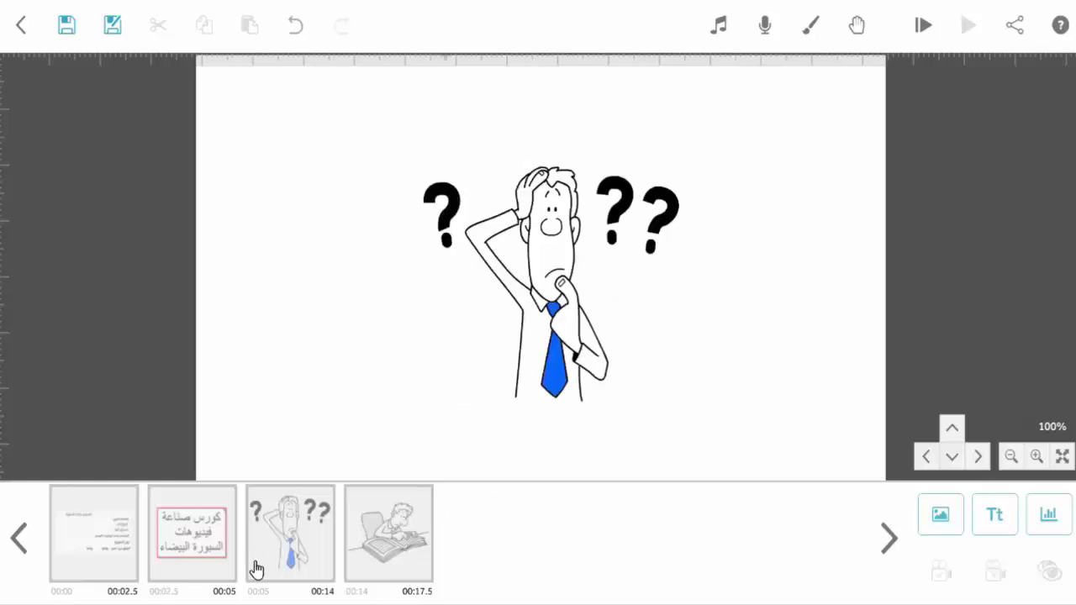
pyautogui.doubleClick(261, 575)
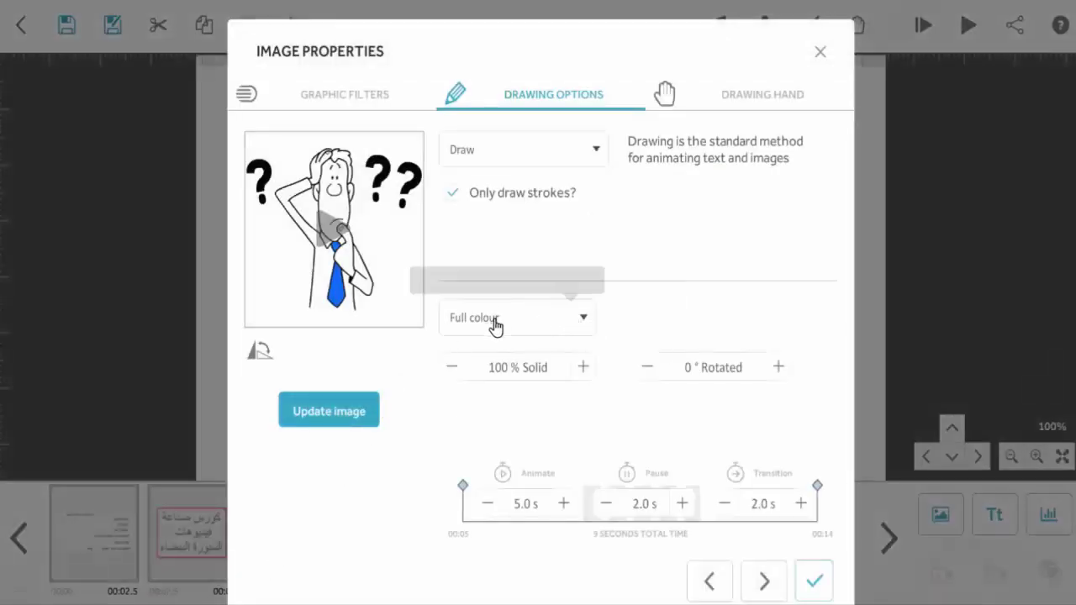
pyautogui.click(579, 321)
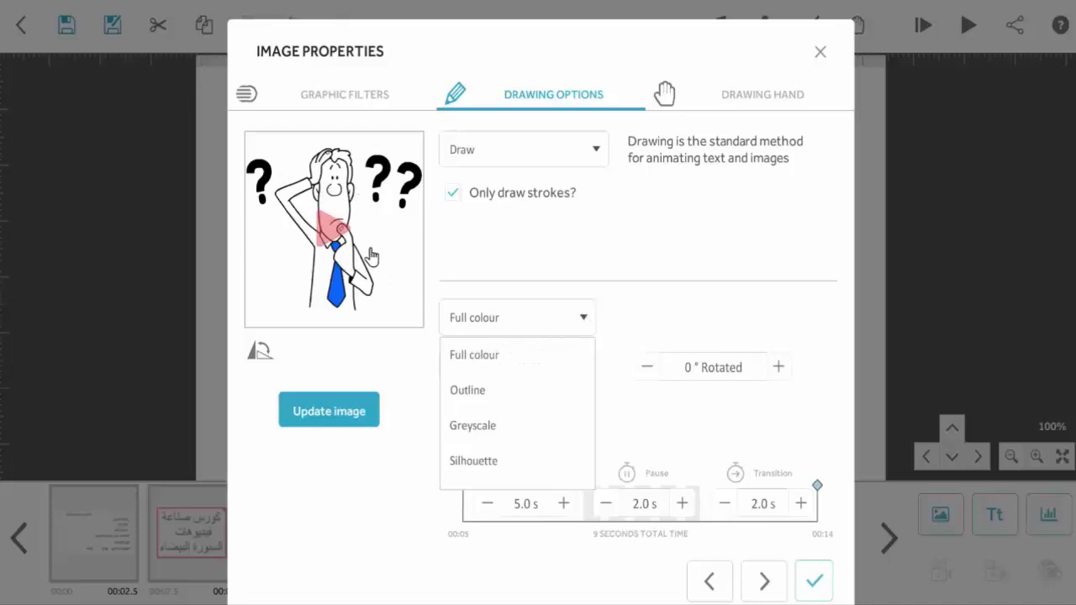
pyautogui.click(468, 392)
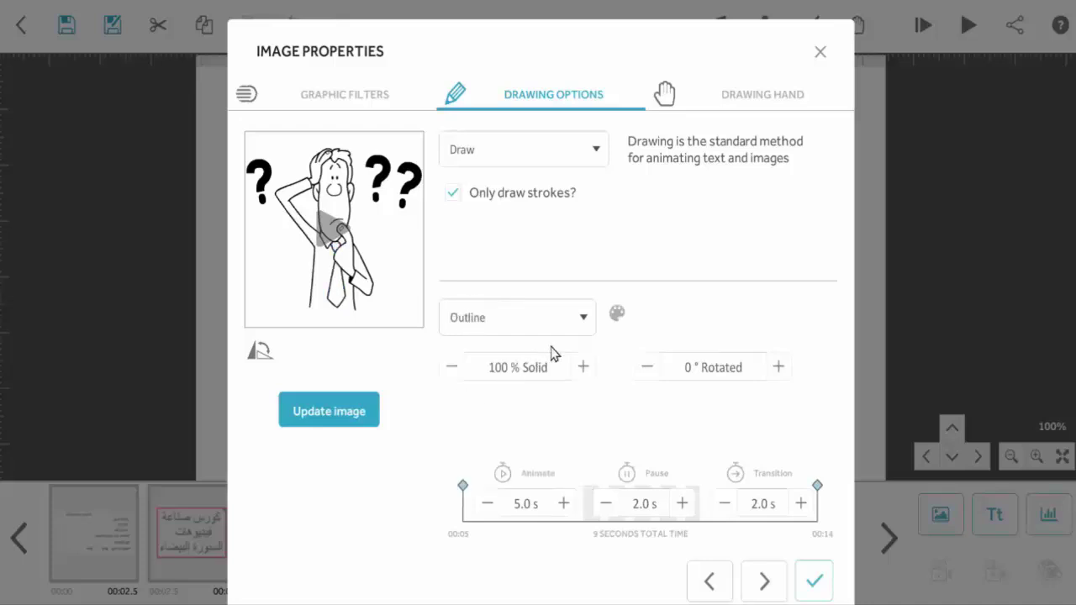
pyautogui.click(616, 316)
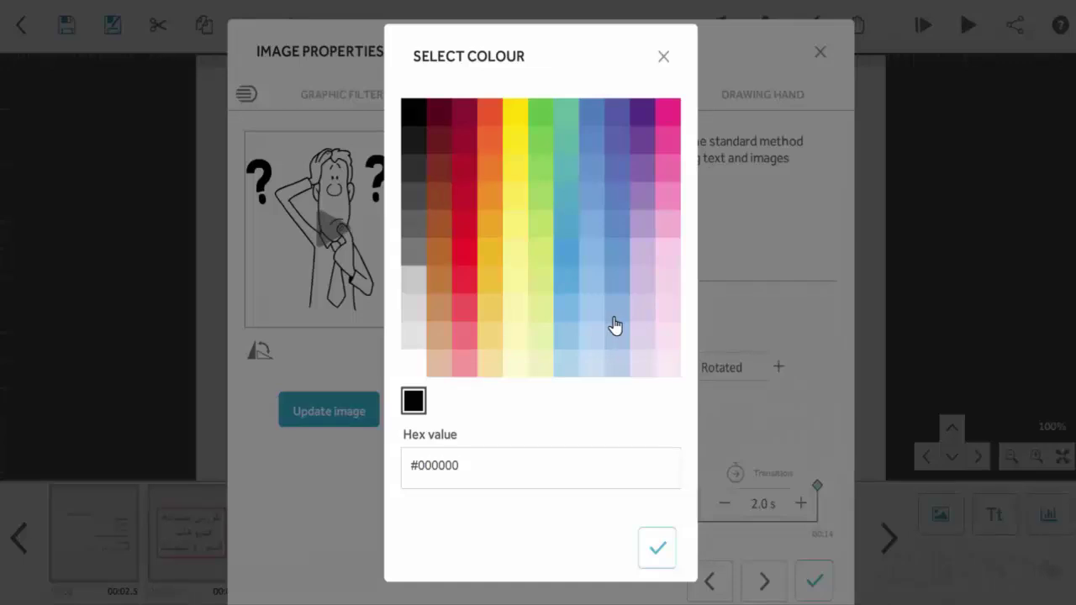
pyautogui.click(641, 114)
pyautogui.click(658, 551)
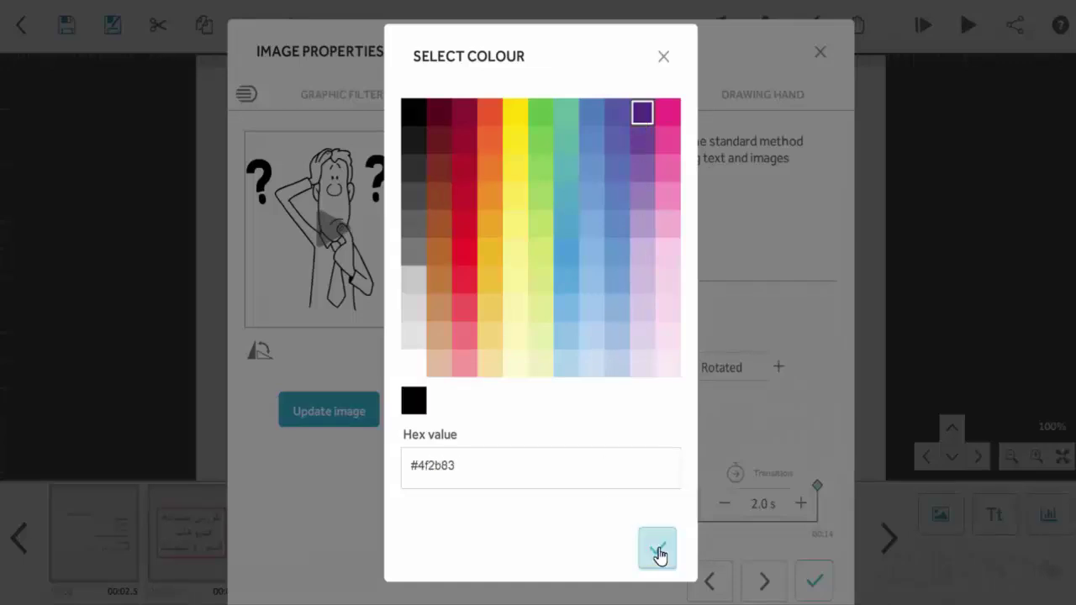
pyautogui.click(814, 581)
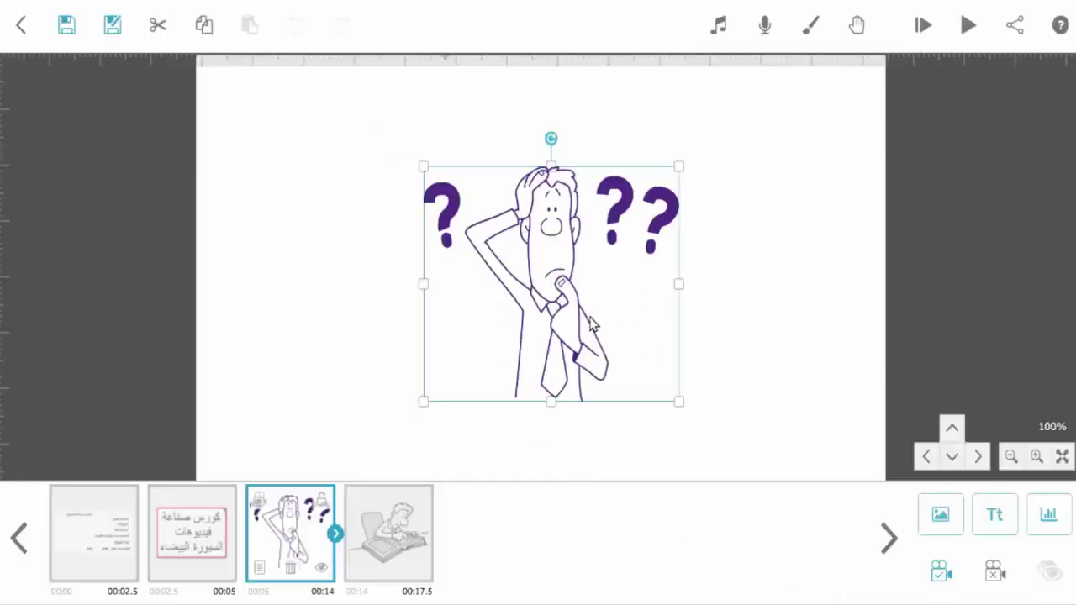
# - Change the puzzled man image's colour style to Greyscale
pyautogui.click(257, 569)
pyautogui.click(585, 319)
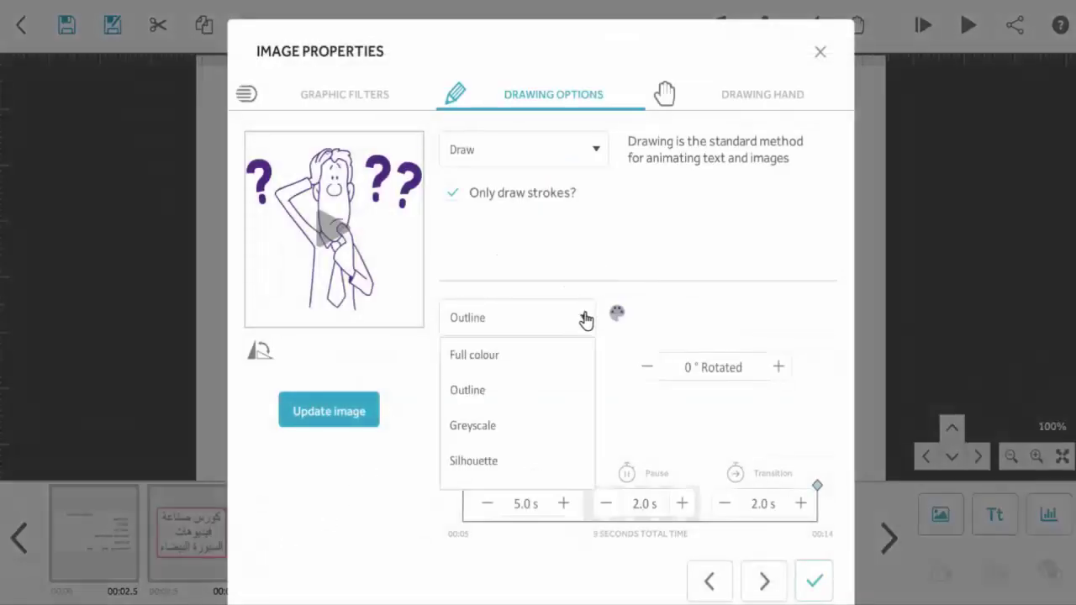
pyautogui.click(474, 427)
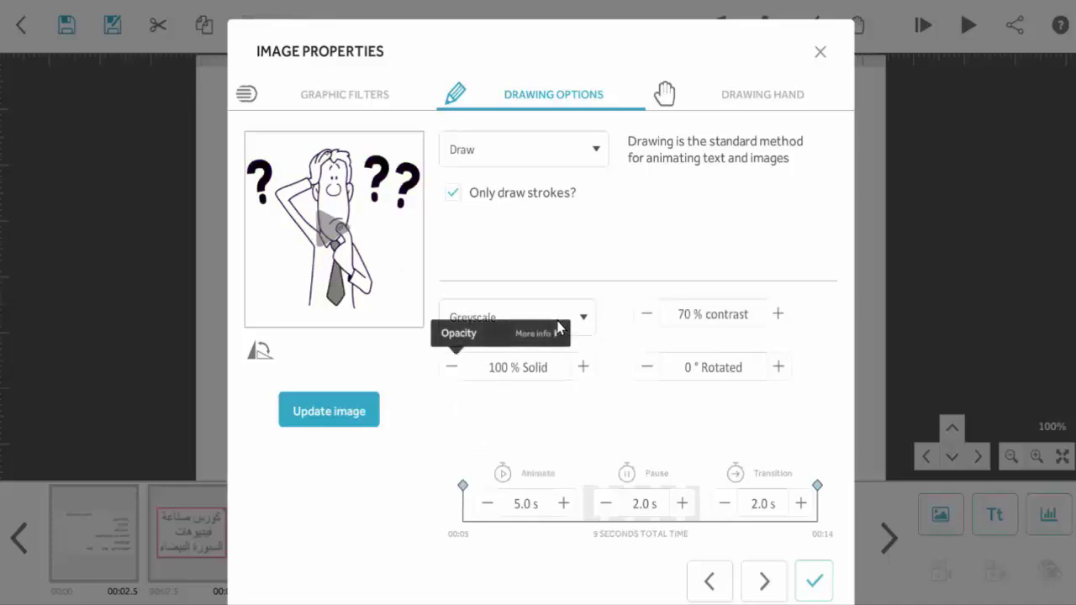
# - Set the puzzled man image's colour style to Silhouette with a bright red colour
pyautogui.click(579, 328)
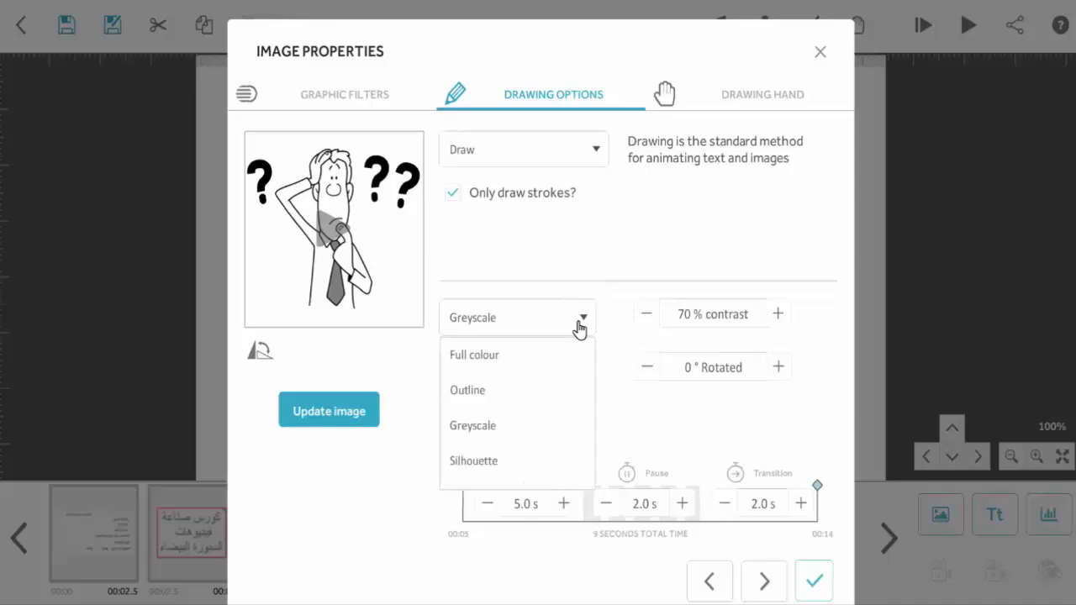
pyautogui.click(472, 461)
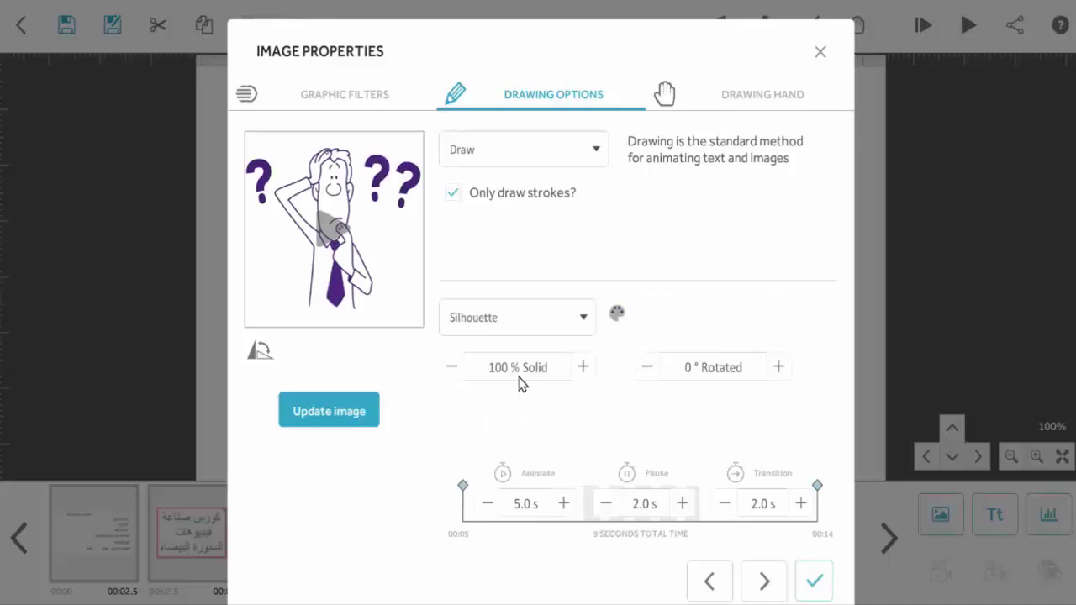
pyautogui.click(617, 314)
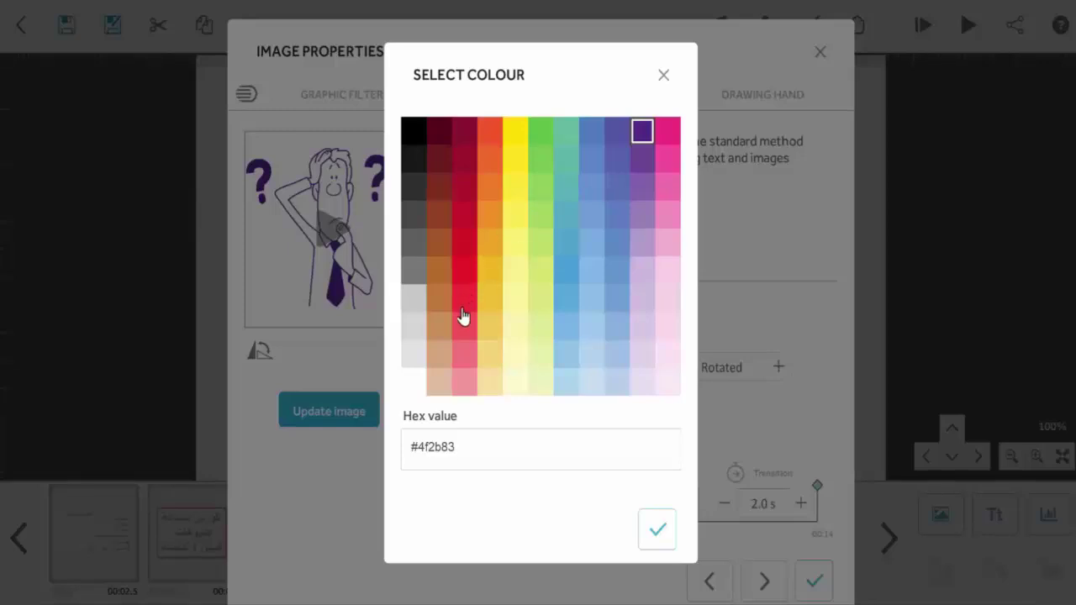
pyautogui.click(465, 299)
pyautogui.click(657, 529)
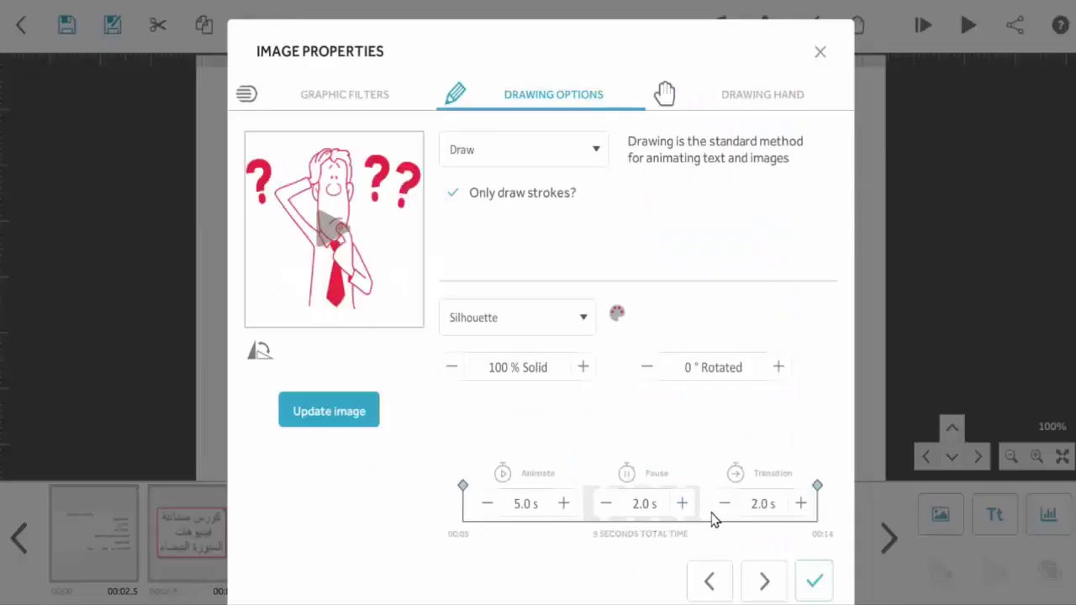
# - Apply the puzzled man image's silhouette settings and preview the scribe while it is drawn
pyautogui.click(814, 580)
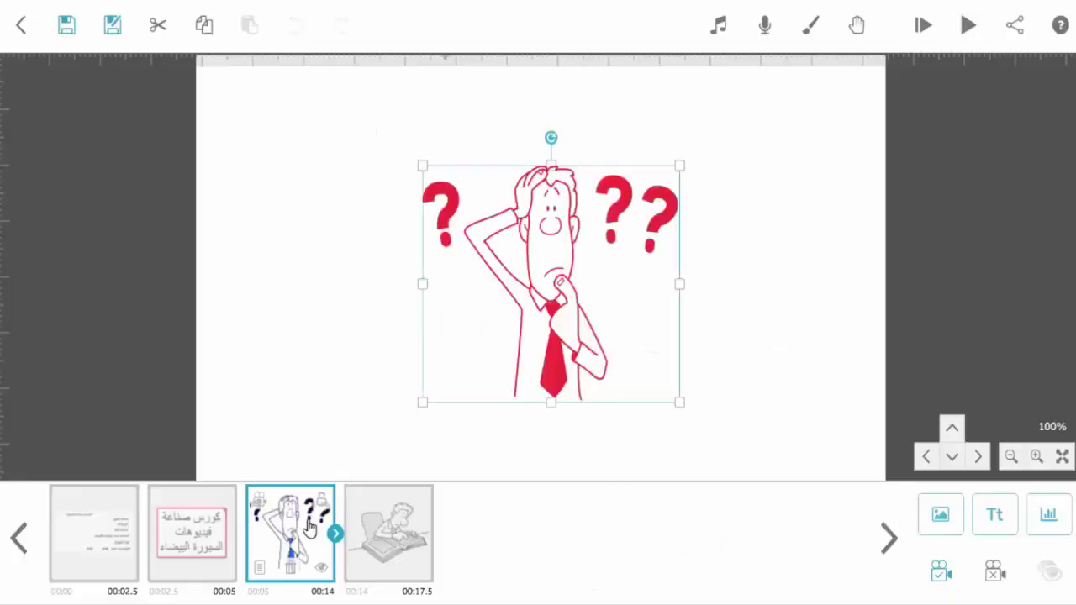
pyautogui.click(969, 25)
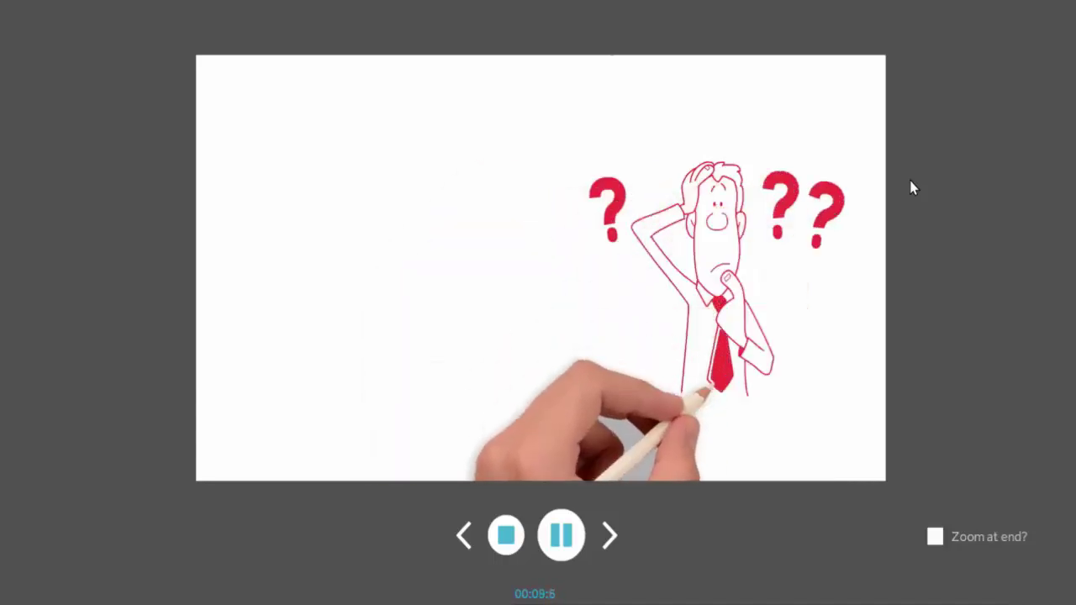
pyautogui.press('Escape')
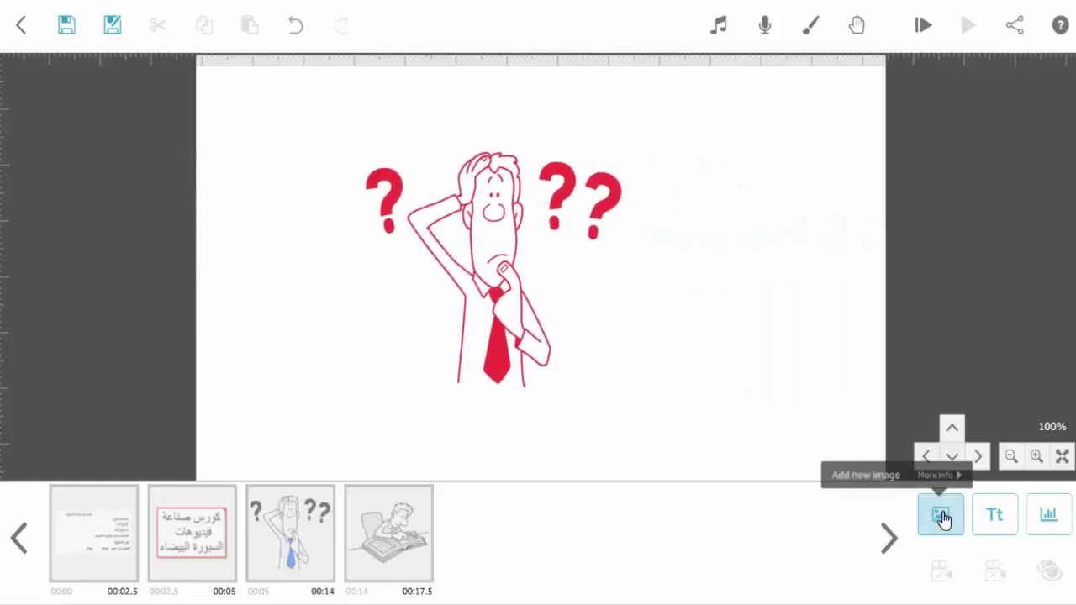
# - Search the image library for "car" and add the lime-green estate car after the reading man image
pyautogui.click(423, 544)
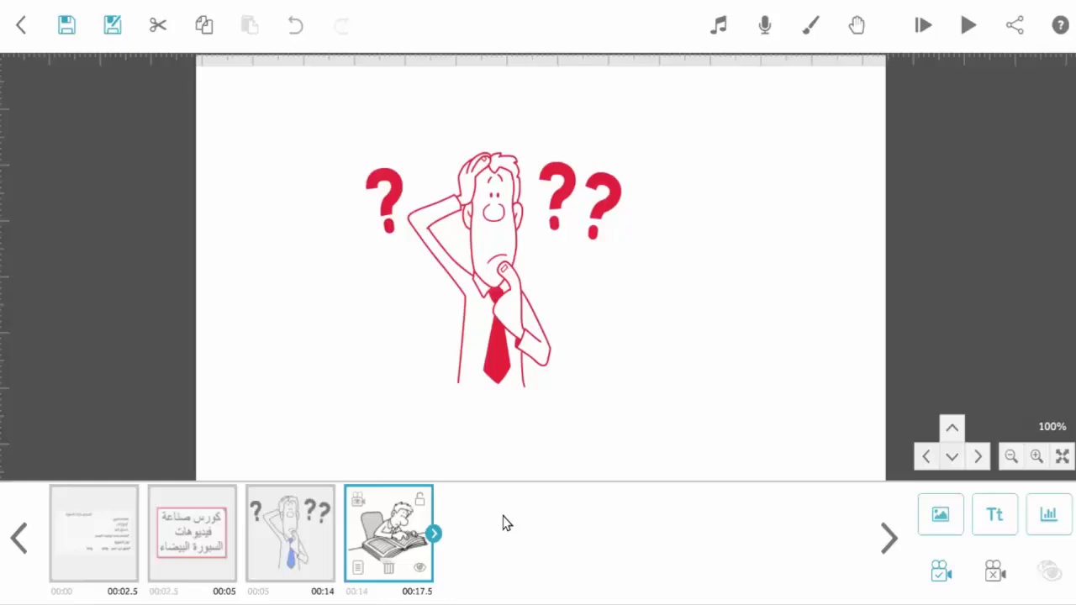
pyautogui.click(934, 515)
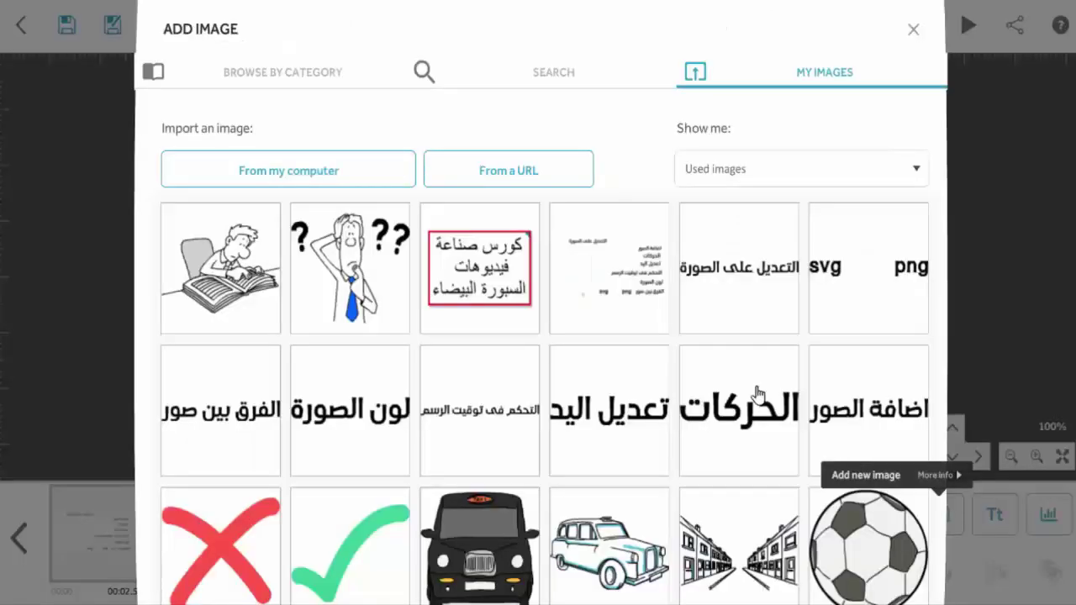
pyautogui.click(547, 74)
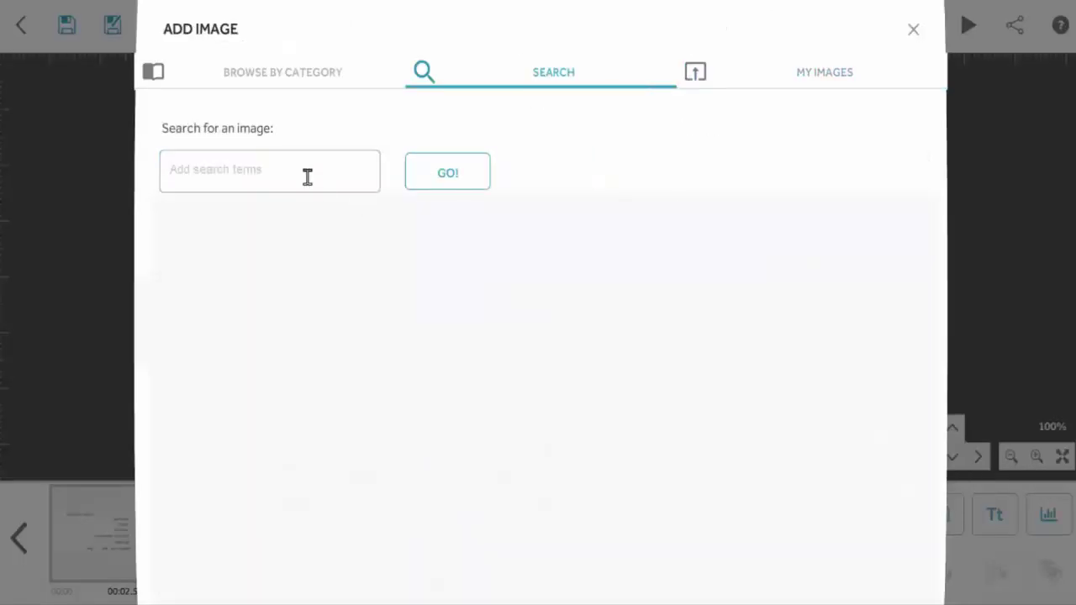
pyautogui.write('s')
pyautogui.press('BackSpace')
pyautogui.press('super+space')
pyautogui.write('c')
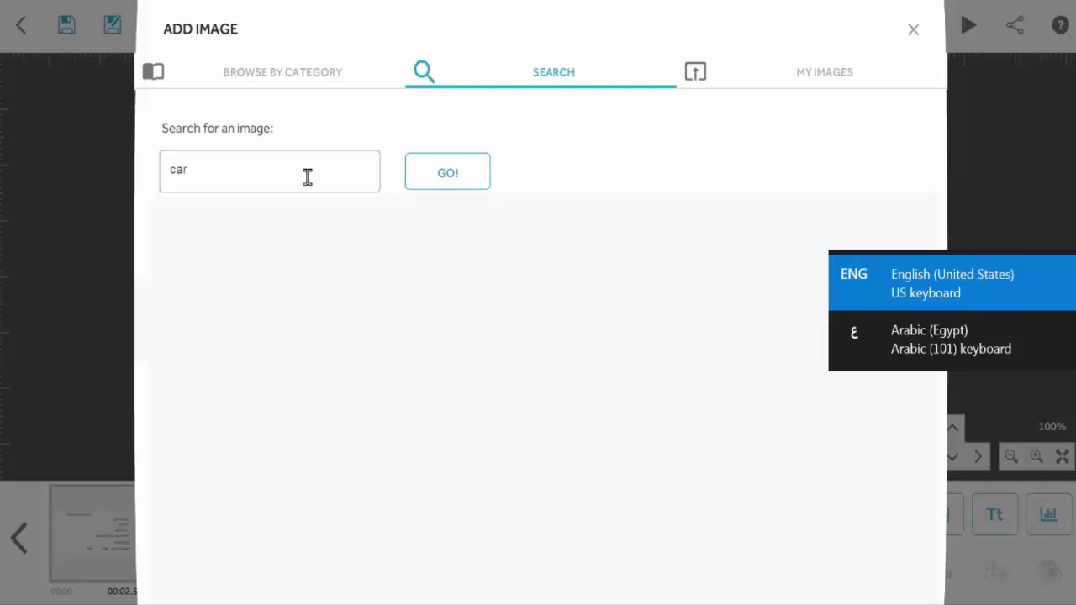
pyautogui.press('Return')
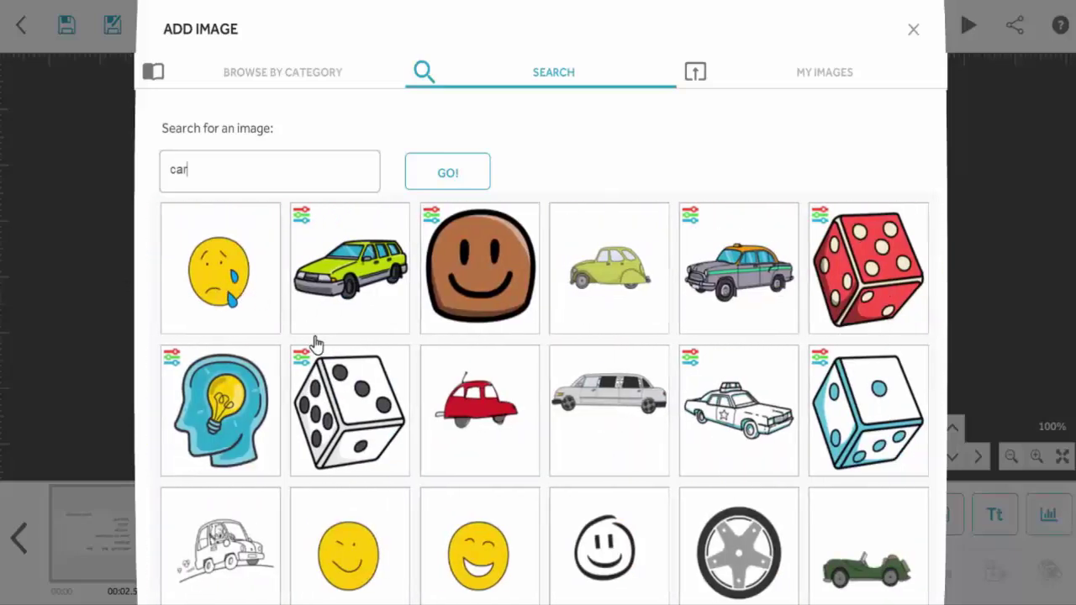
pyautogui.click(346, 284)
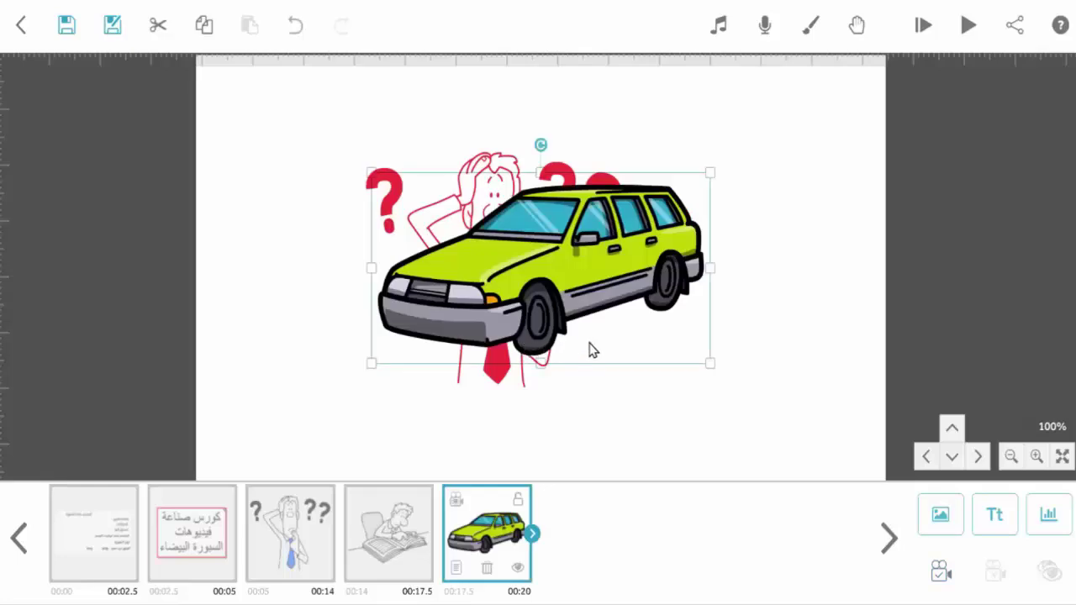
# - Move the car image on the canvas so it sits beside the puzzled man, to his right
pyautogui.moveTo(557, 313); pyautogui.dragTo(596, 435)
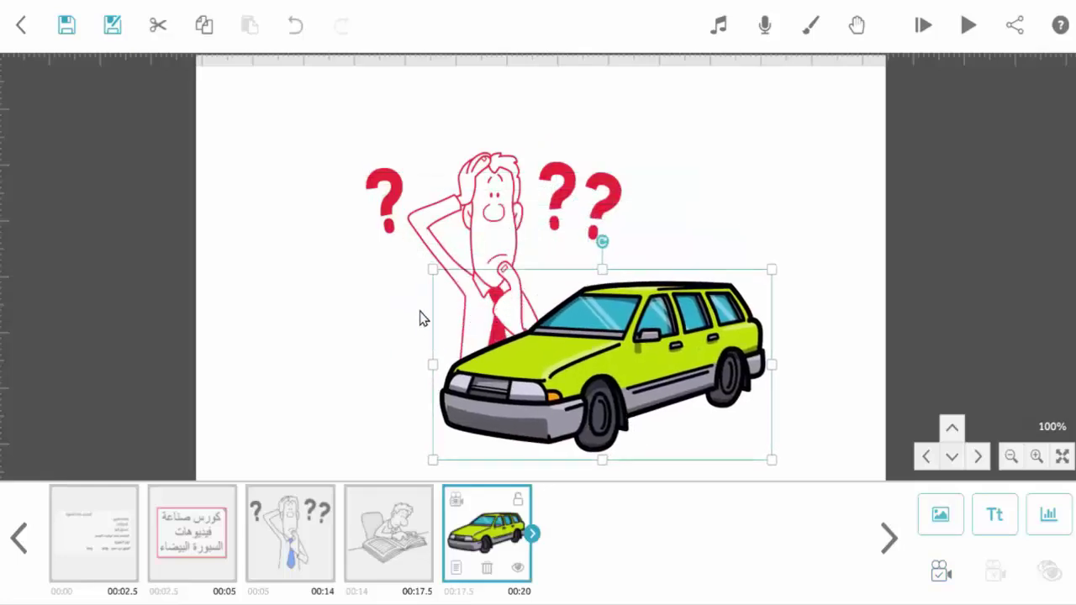
pyautogui.moveTo(398, 290); pyautogui.dragTo(403, 243)
pyautogui.click(587, 324)
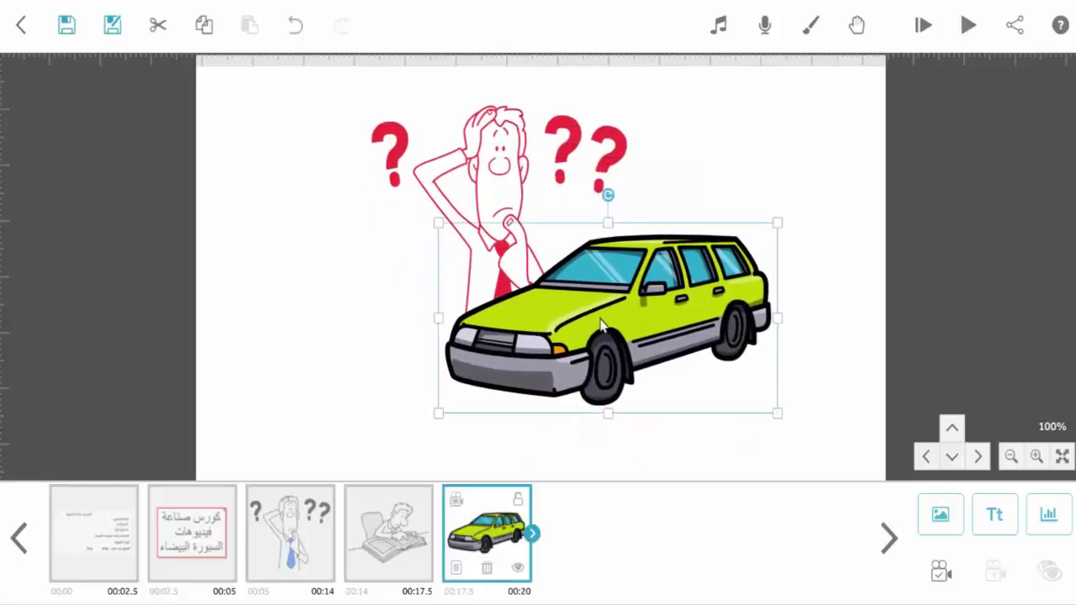
pyautogui.moveTo(587, 324); pyautogui.dragTo(623, 387)
pyautogui.moveTo(398, 280); pyautogui.dragTo(492, 248)
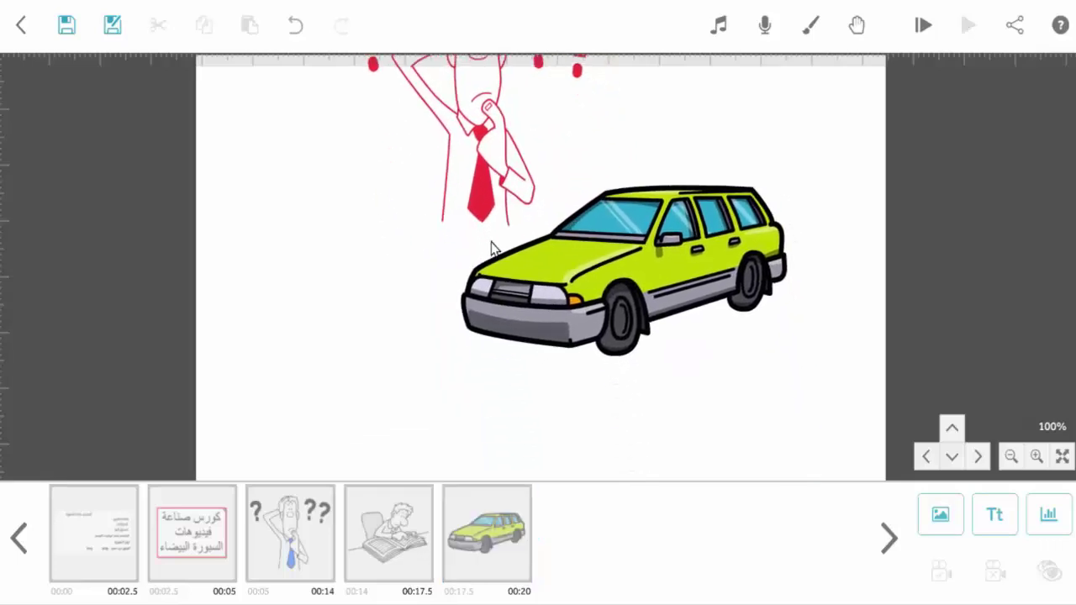
pyautogui.click(612, 259)
pyautogui.moveTo(612, 259); pyautogui.dragTo(642, 304)
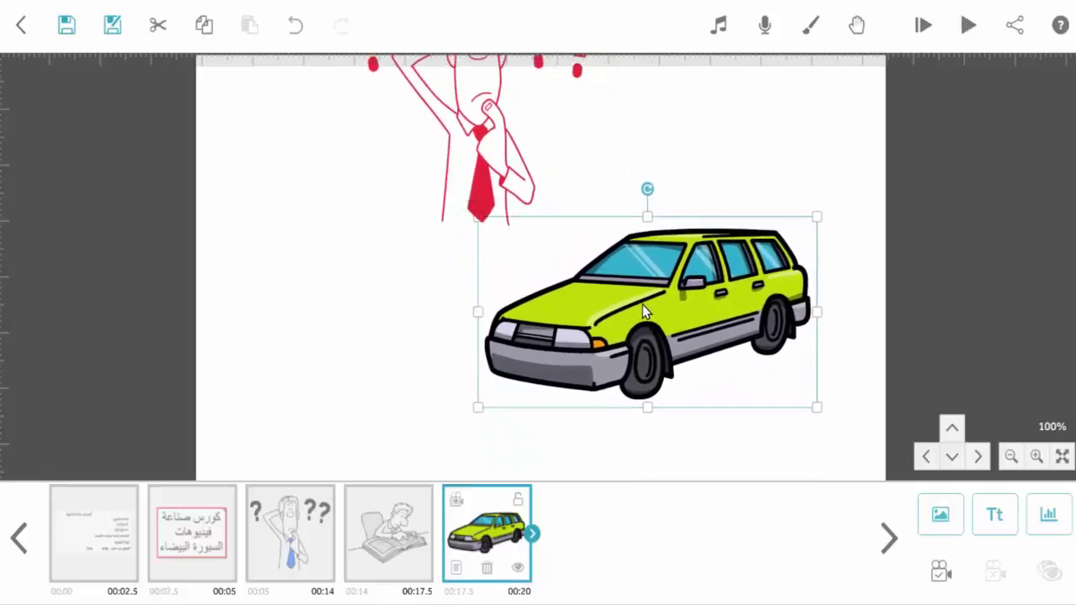
pyautogui.click(376, 227)
pyautogui.moveTo(377, 227); pyautogui.dragTo(319, 331)
pyautogui.click(619, 401)
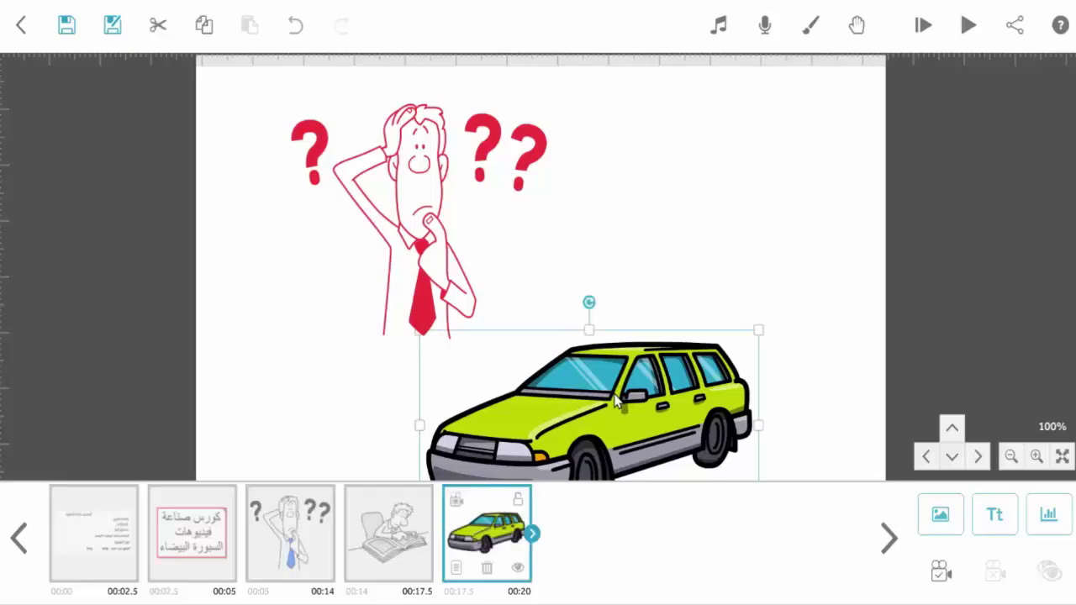
pyautogui.moveTo(636, 378); pyautogui.dragTo(715, 220)
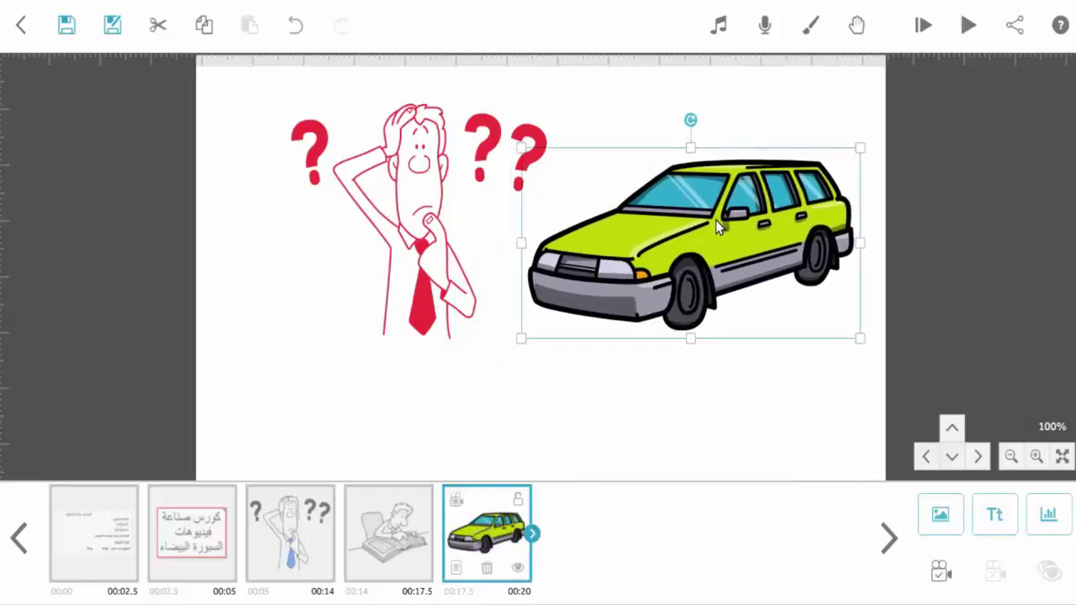
# - Keep the car image in Full colour and change its primary colour to blue #507dbf
pyautogui.click(454, 569)
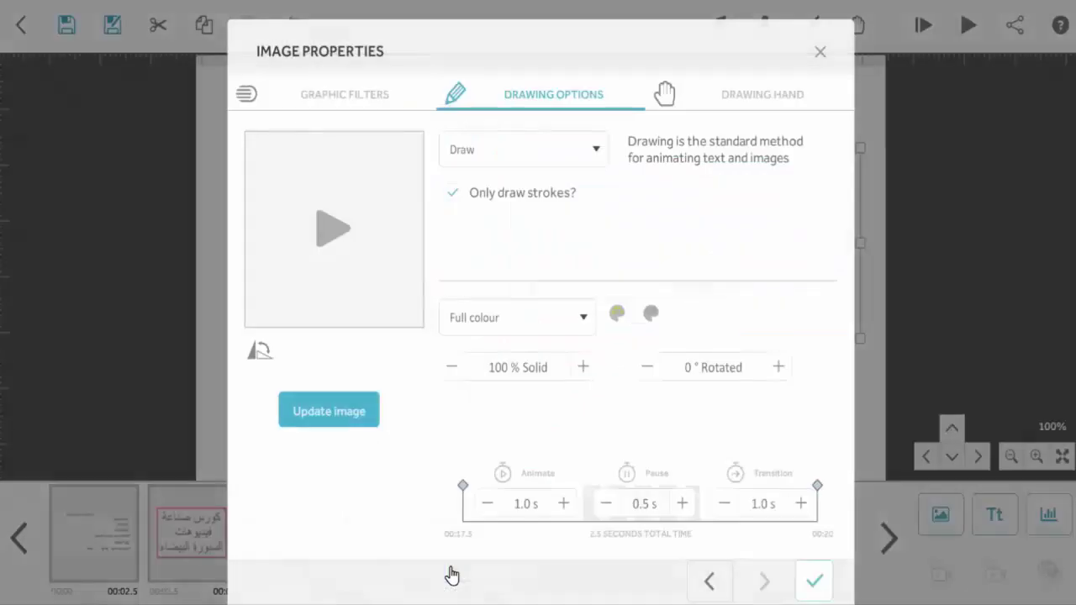
pyautogui.click(586, 320)
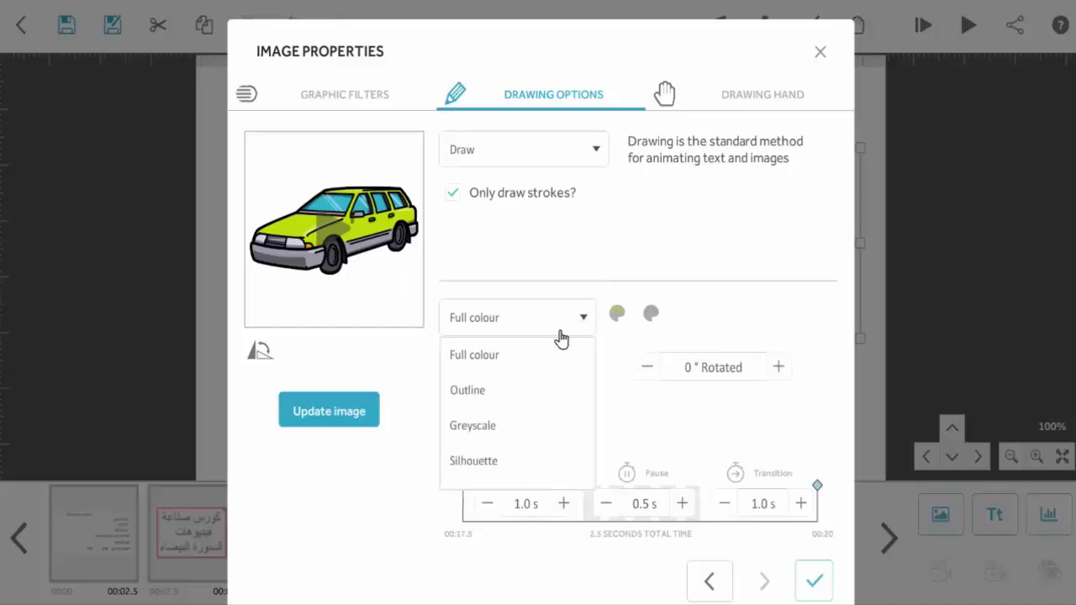
pyautogui.click(491, 356)
pyautogui.click(617, 316)
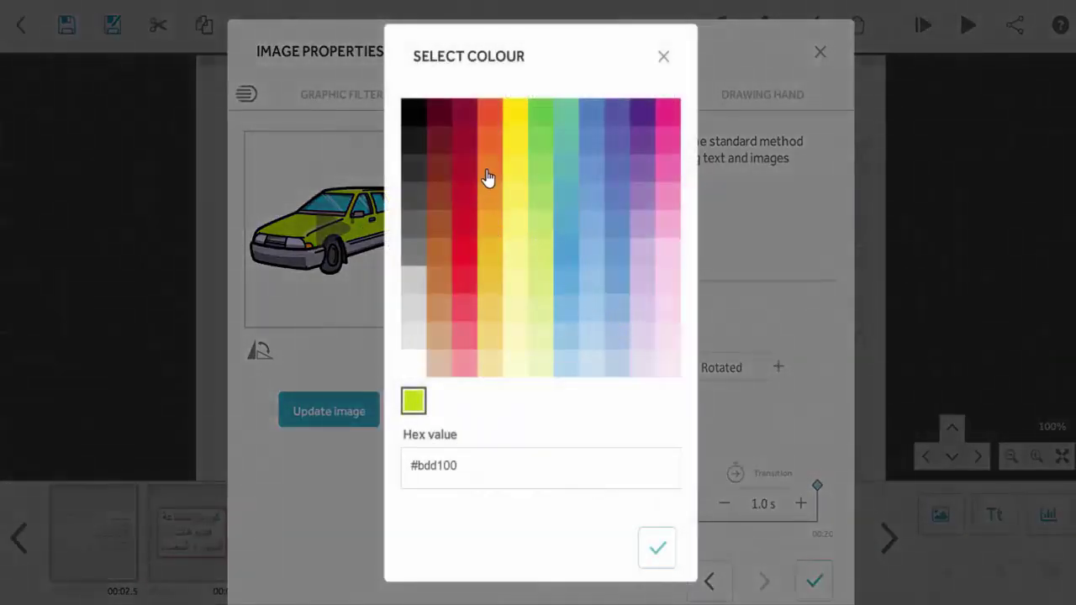
pyautogui.click(591, 113)
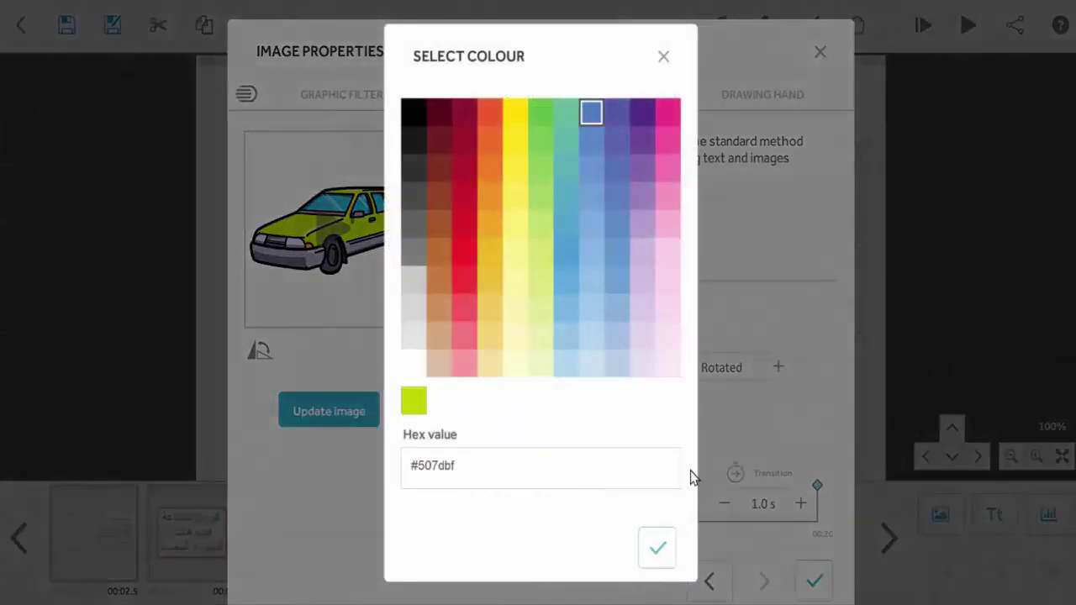
pyautogui.click(657, 549)
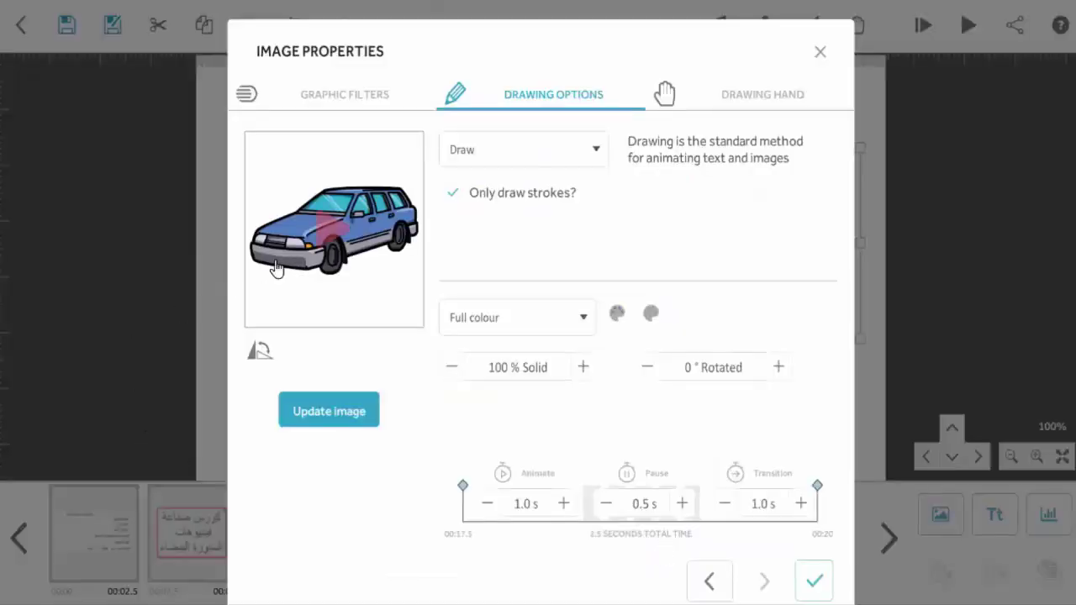
# - Try the Outline colour style on the car image, and switch it to Greyscale
pyautogui.click(586, 324)
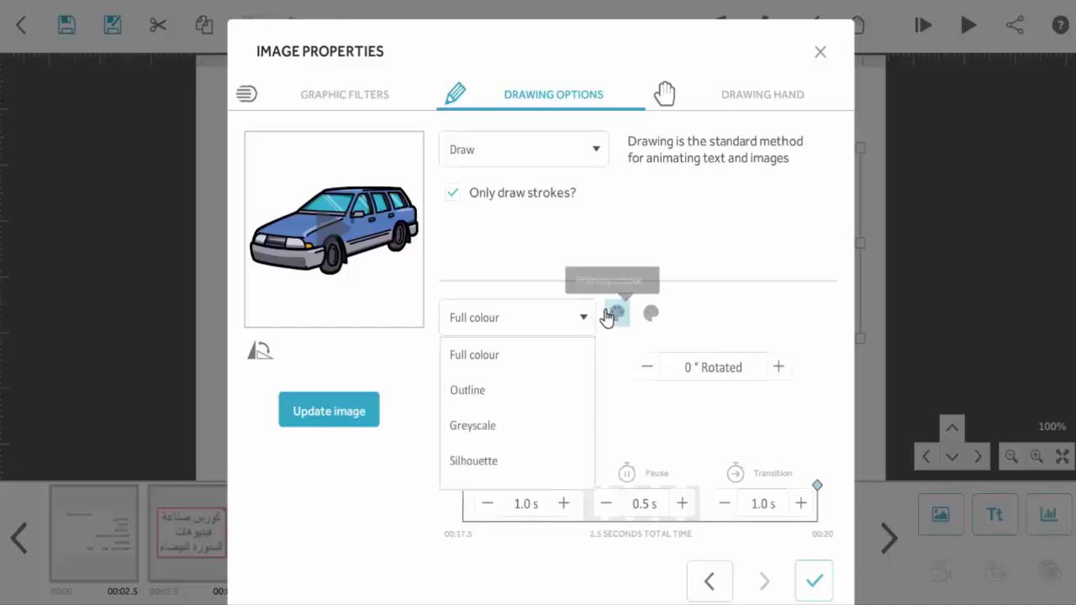
pyautogui.click(462, 392)
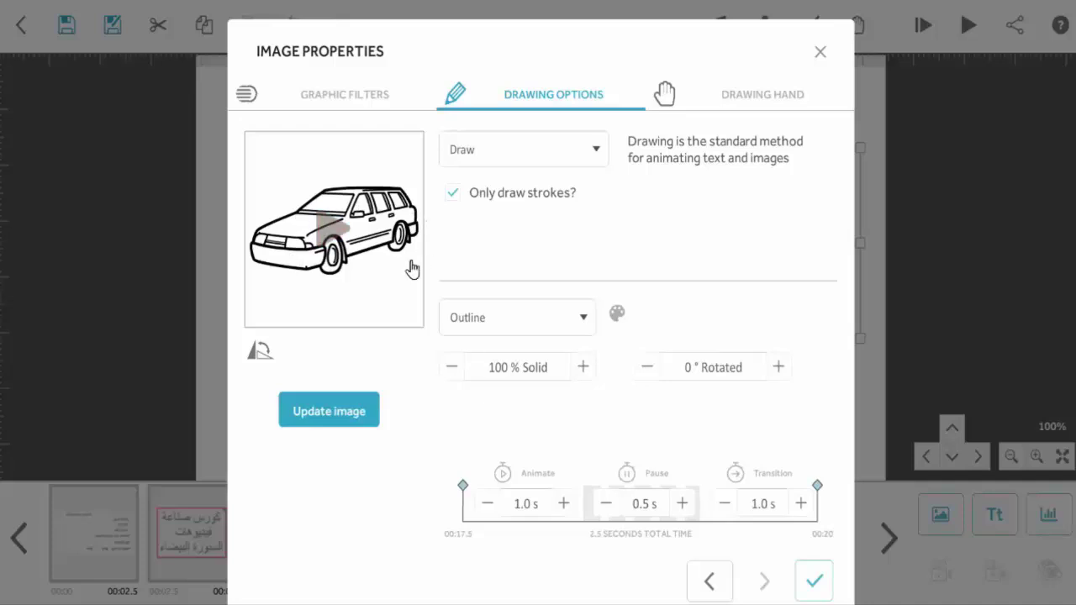
pyautogui.click(586, 319)
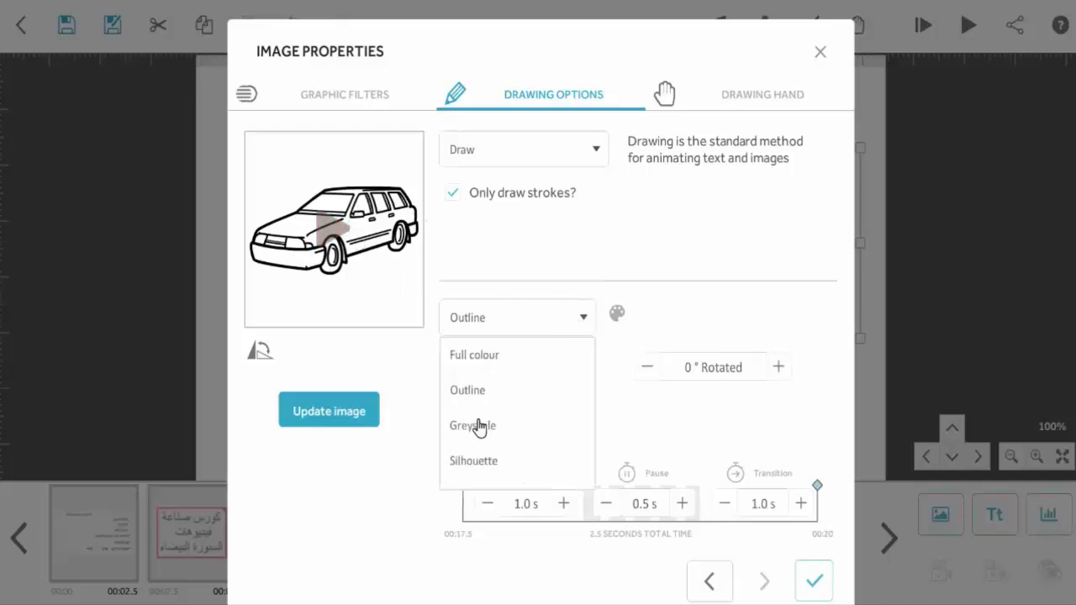
pyautogui.click(478, 427)
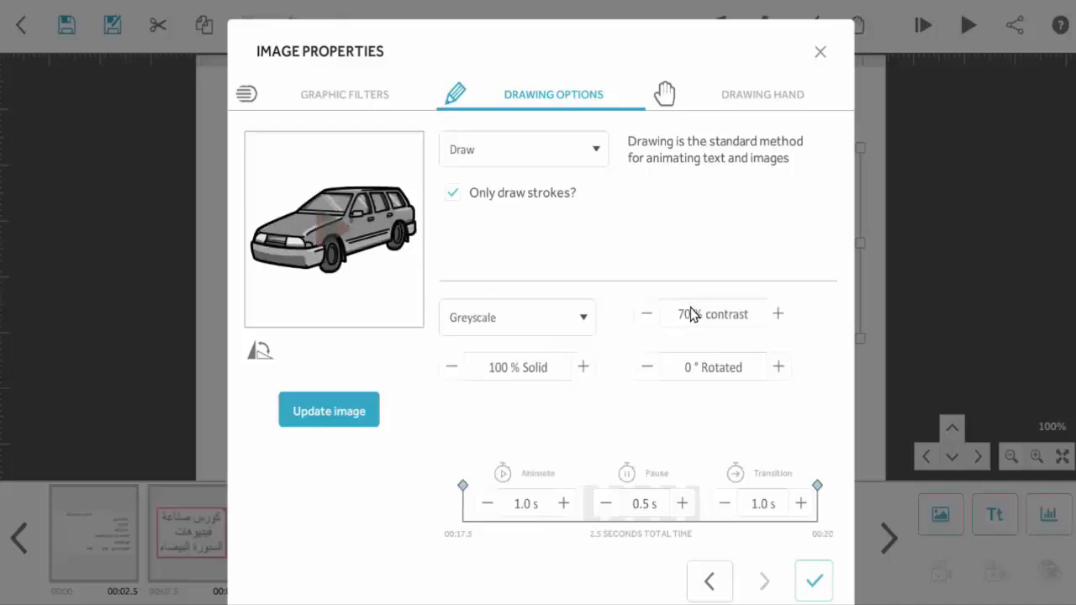
# - Increase the car image's greyscale contrast to 100 %
pyautogui.click(780, 316)
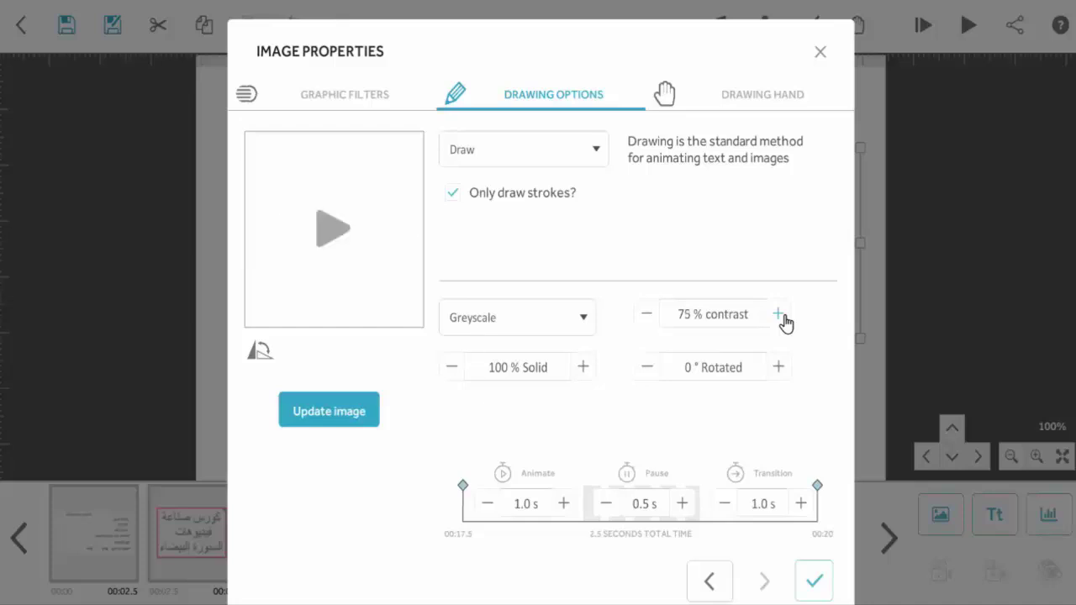
pyautogui.click(780, 316)
pyautogui.click(779, 316)
pyautogui.click(780, 317)
pyautogui.click(780, 316)
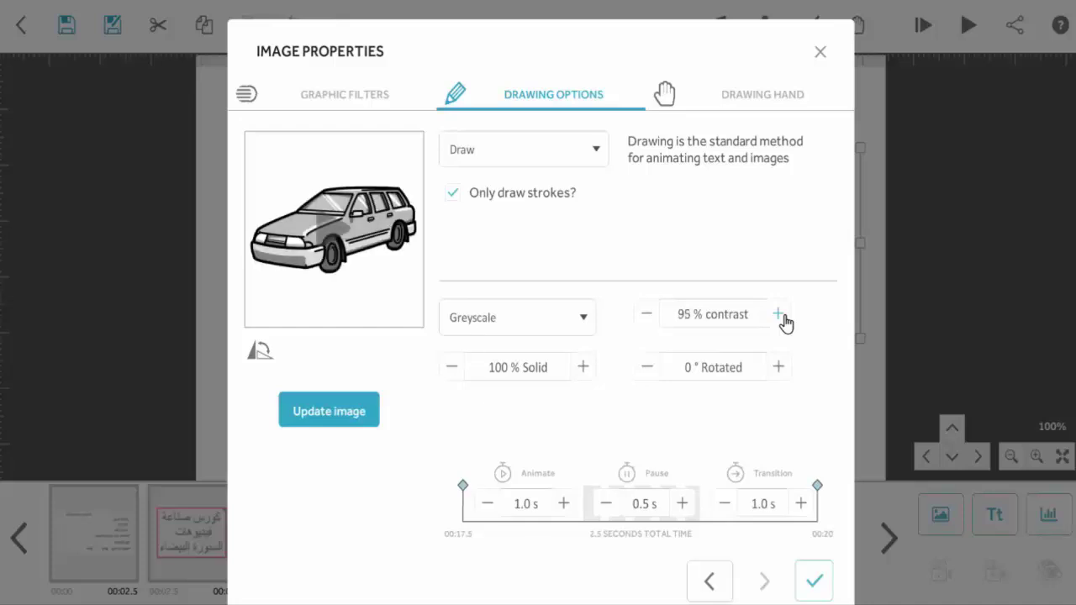
pyautogui.click(779, 316)
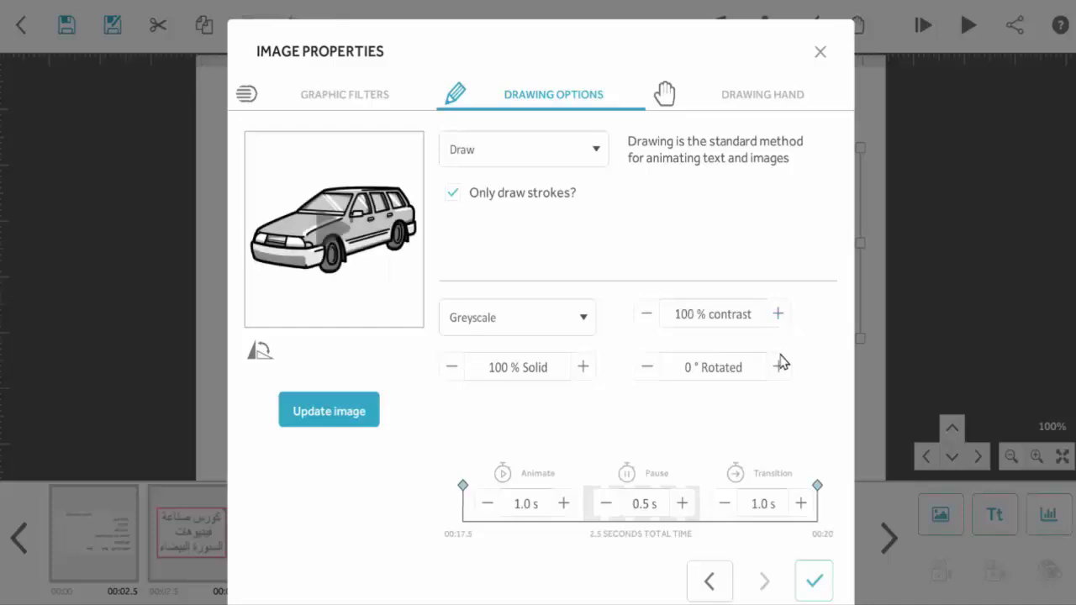
# - Reduce the car image's opacity to 30 % solid
pyautogui.click(453, 369)
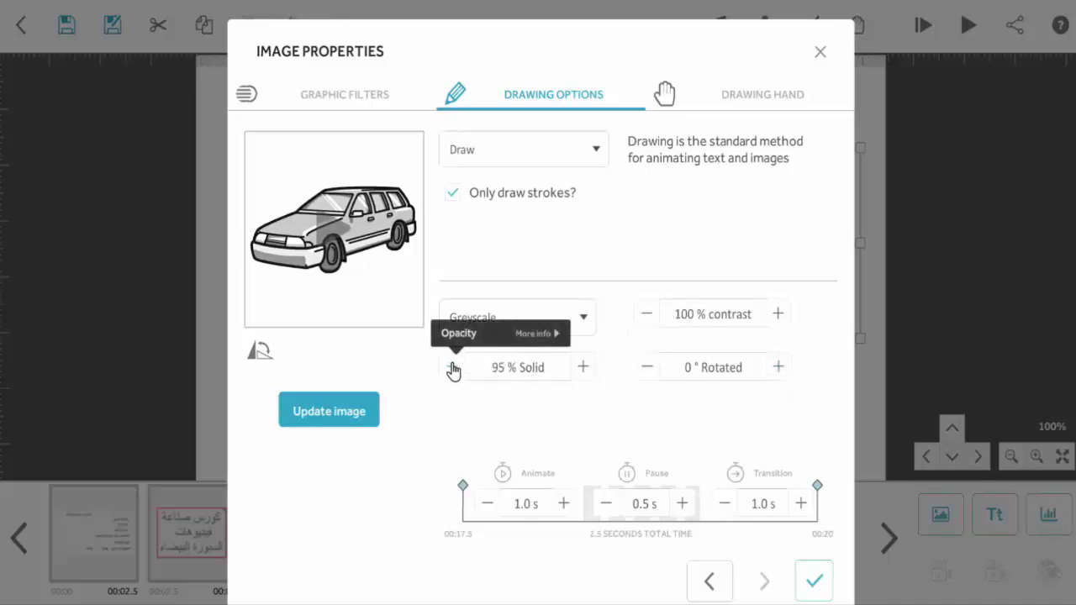
pyautogui.click(453, 368)
pyautogui.click(453, 368)
pyautogui.click(454, 368)
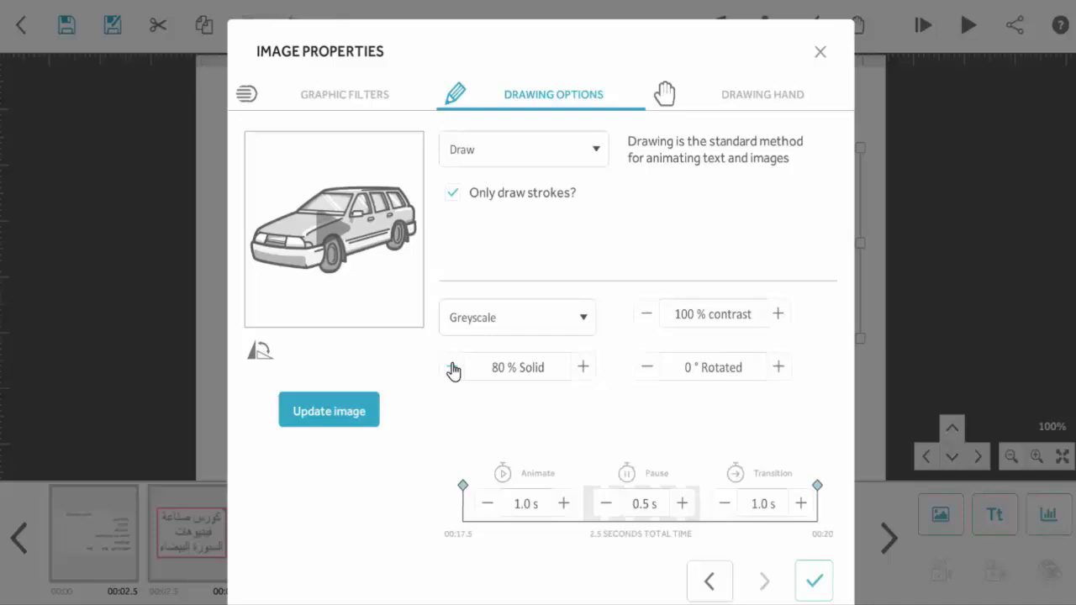
pyautogui.click(453, 368)
pyautogui.click(453, 368)
pyautogui.click(453, 368)
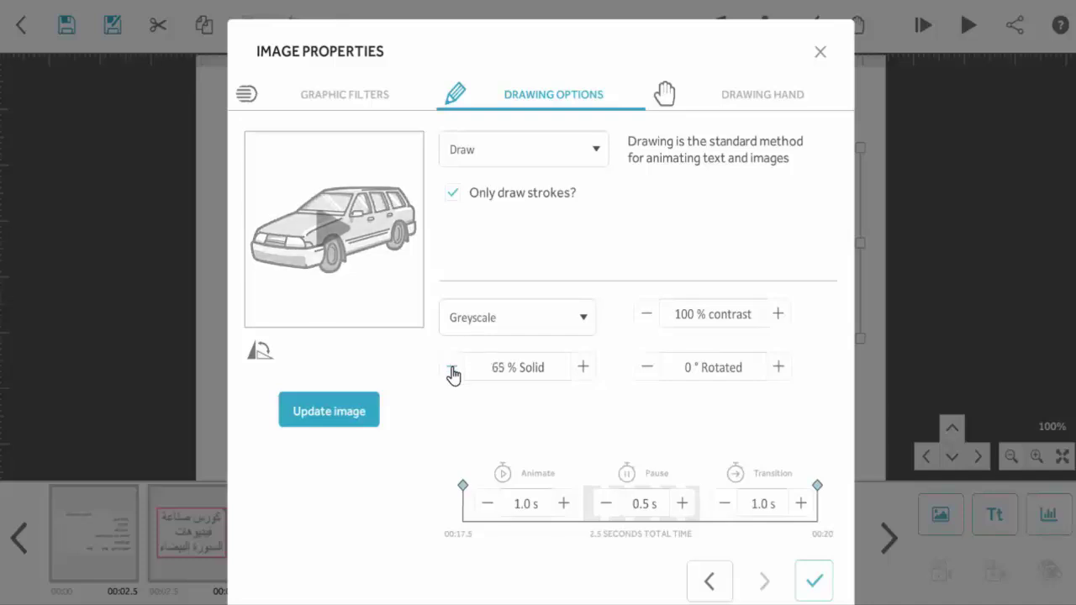
pyautogui.click(453, 368)
pyautogui.click(453, 368)
pyautogui.click(453, 368)
pyautogui.click(454, 369)
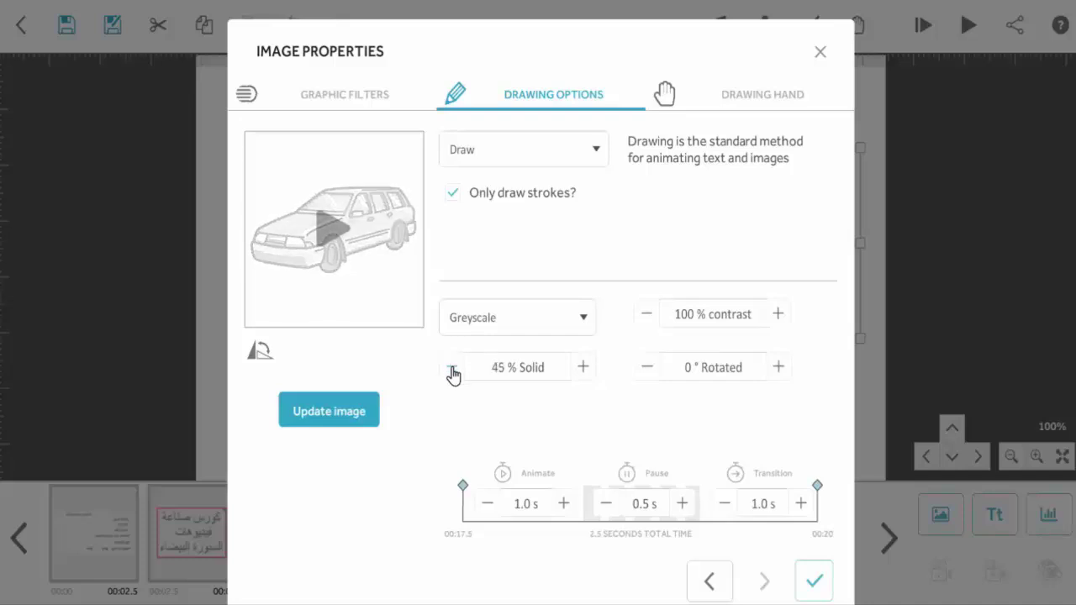
pyautogui.click(454, 368)
pyautogui.click(453, 369)
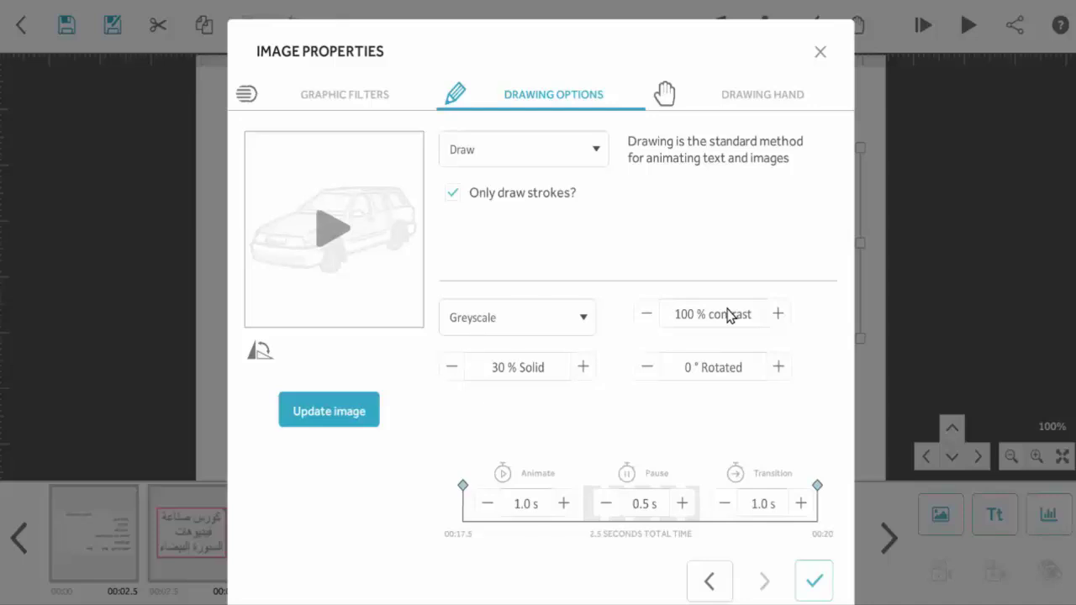
# - Rotate the car image to 5° and set its opacity to 100 % solid
pyautogui.click(777, 368)
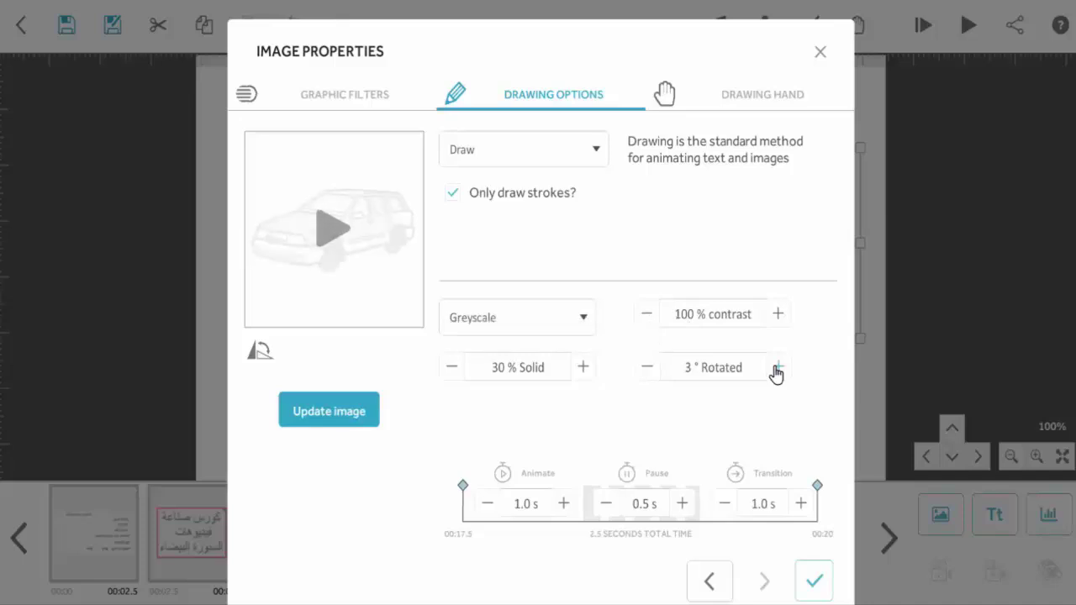
pyautogui.click(777, 370)
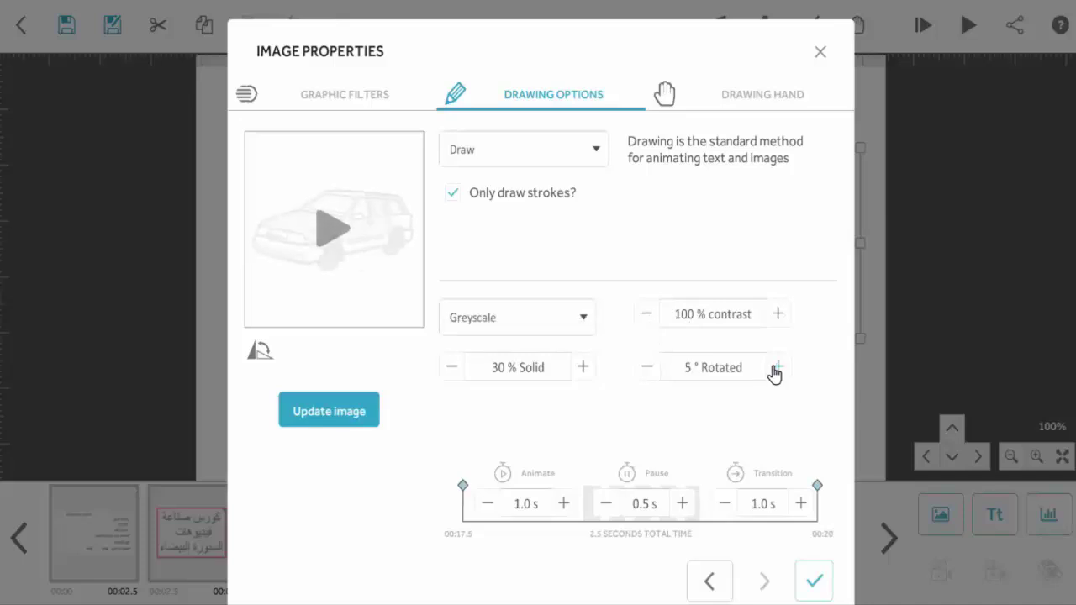
pyautogui.click(498, 369)
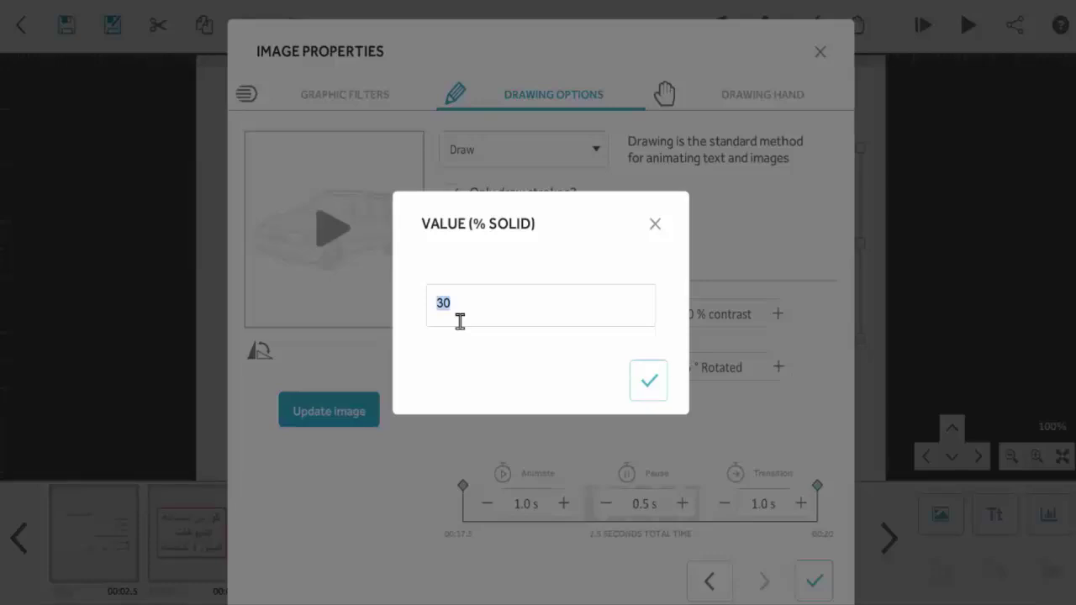
pyautogui.write('100')
pyautogui.click(651, 382)
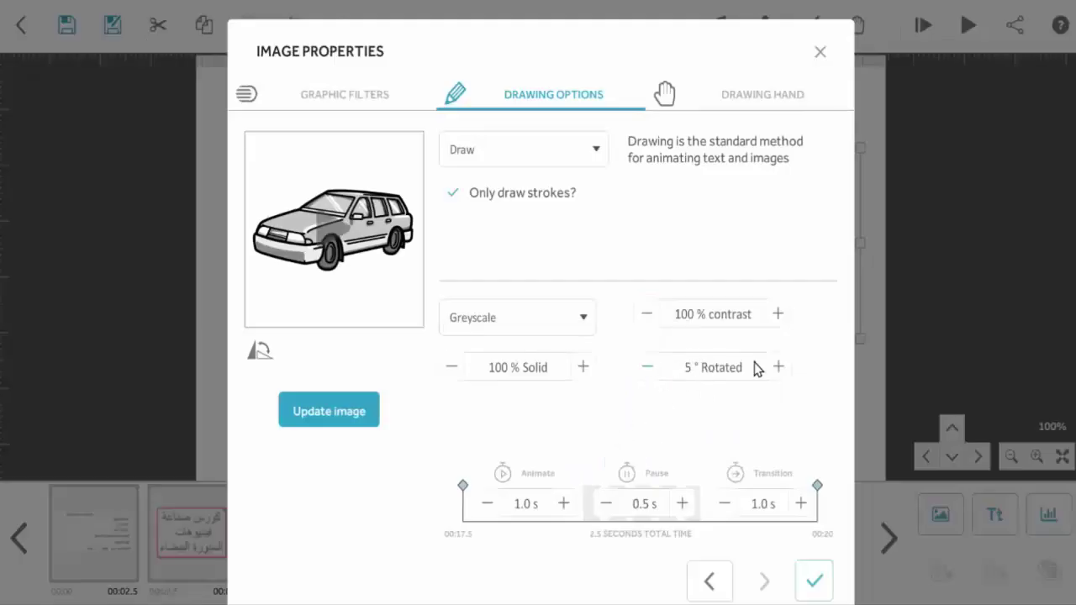
# - Increase the car image's rotation gradually to 16°, and set it to 50°
pyautogui.click(778, 368)
pyautogui.click(778, 368)
pyautogui.click(778, 368)
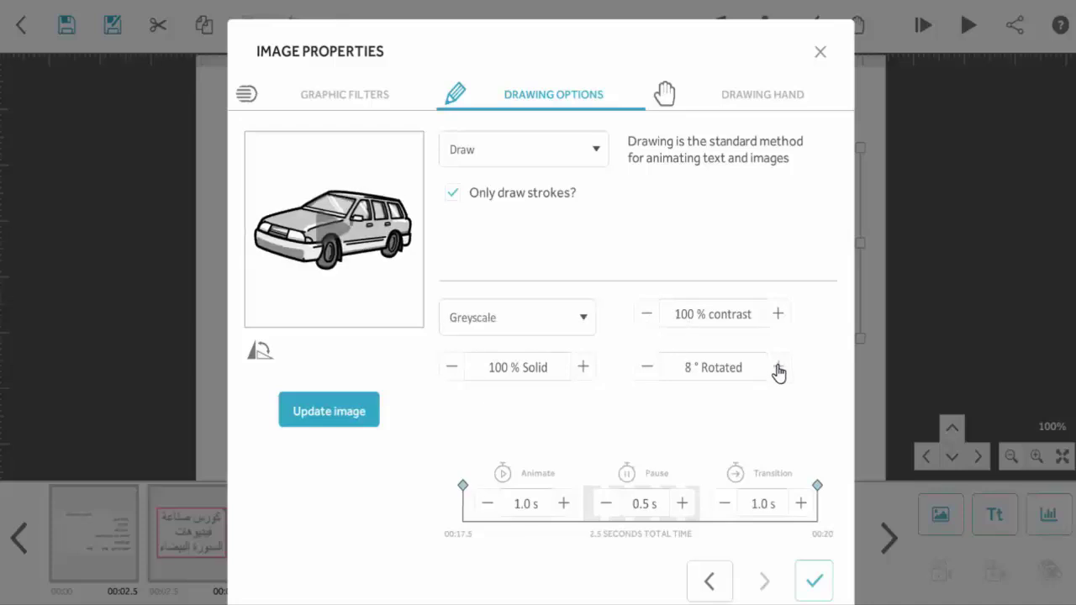
pyautogui.click(778, 368)
pyautogui.click(778, 368)
pyautogui.click(778, 369)
pyautogui.click(778, 369)
pyautogui.click(778, 369)
pyautogui.click(778, 368)
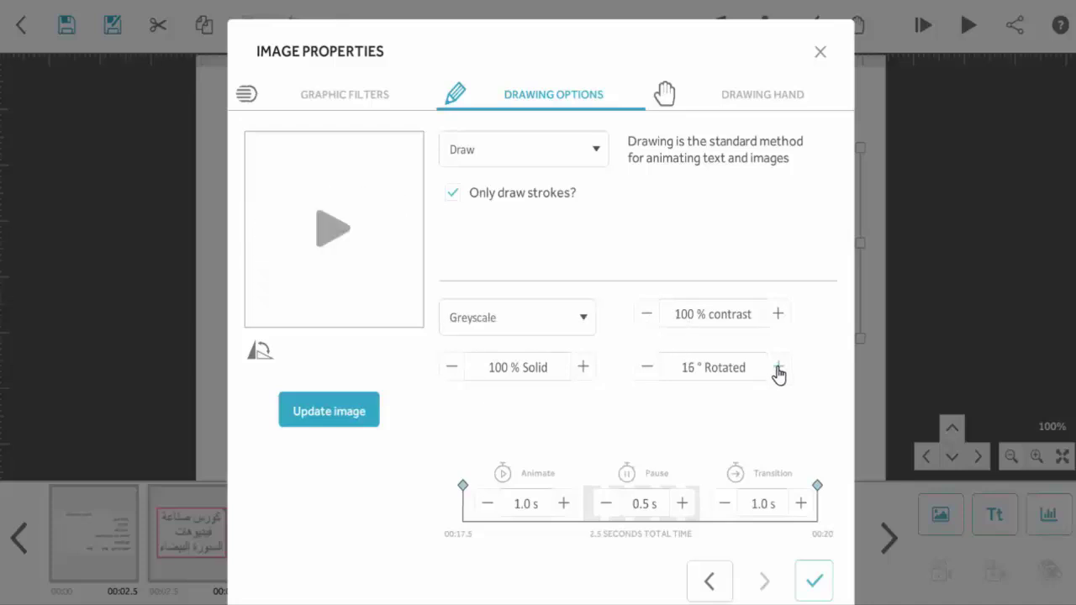
pyautogui.click(694, 374)
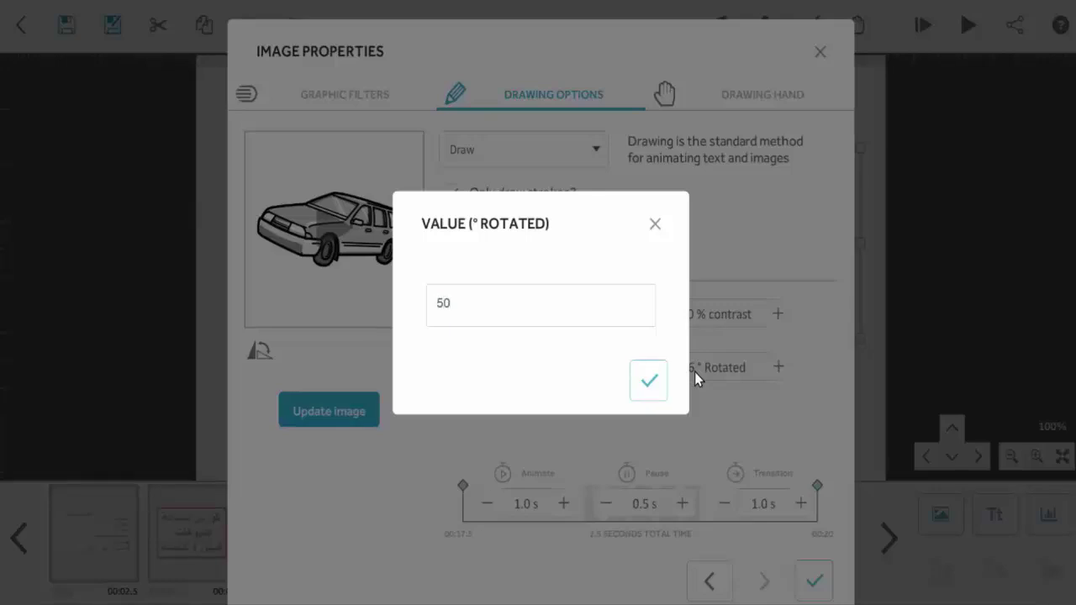
pyautogui.press('Return')
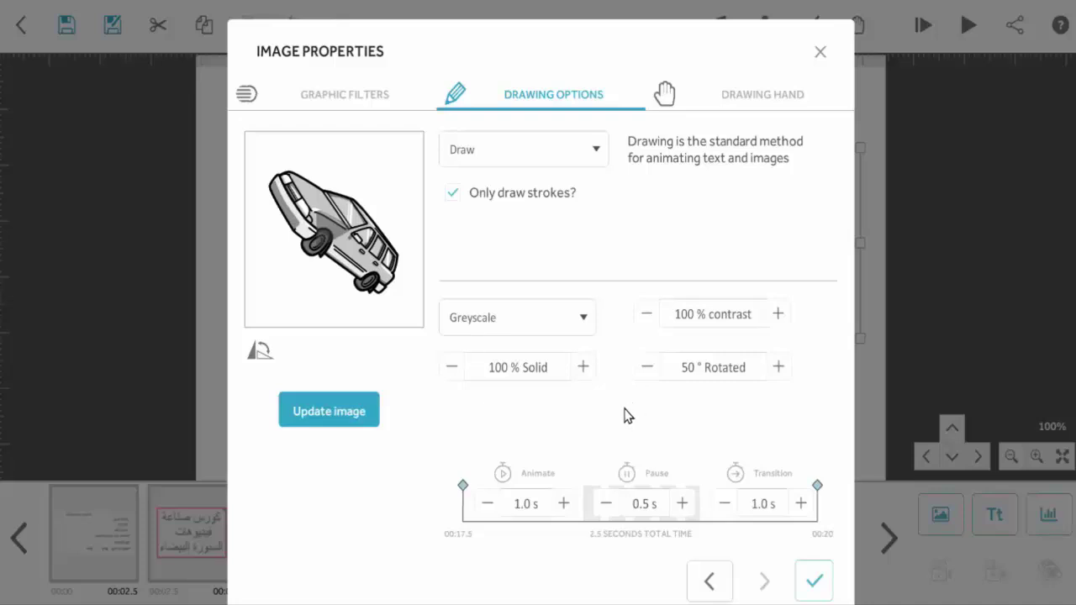
# - Reset the car image's rotation to 0° and apply it with the image flipped upside down
pyautogui.click(688, 373)
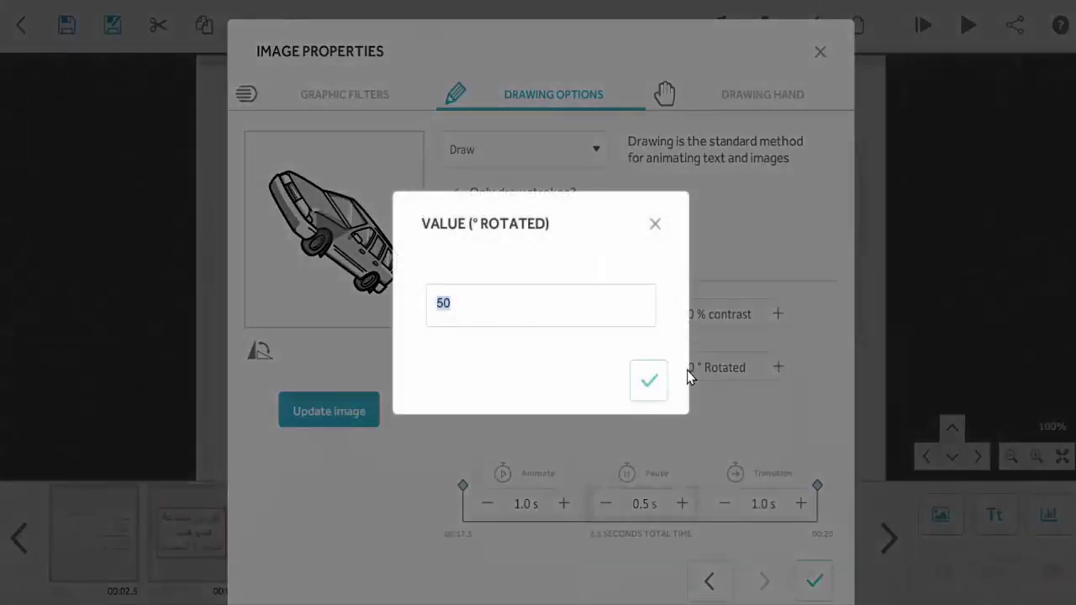
pyautogui.click(647, 380)
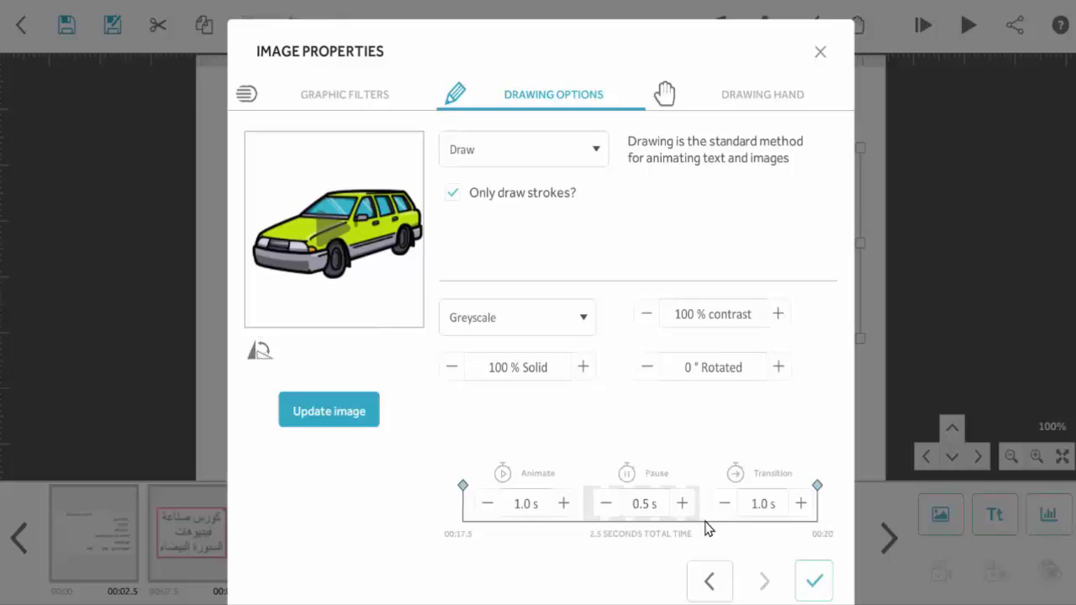
pyautogui.click(814, 581)
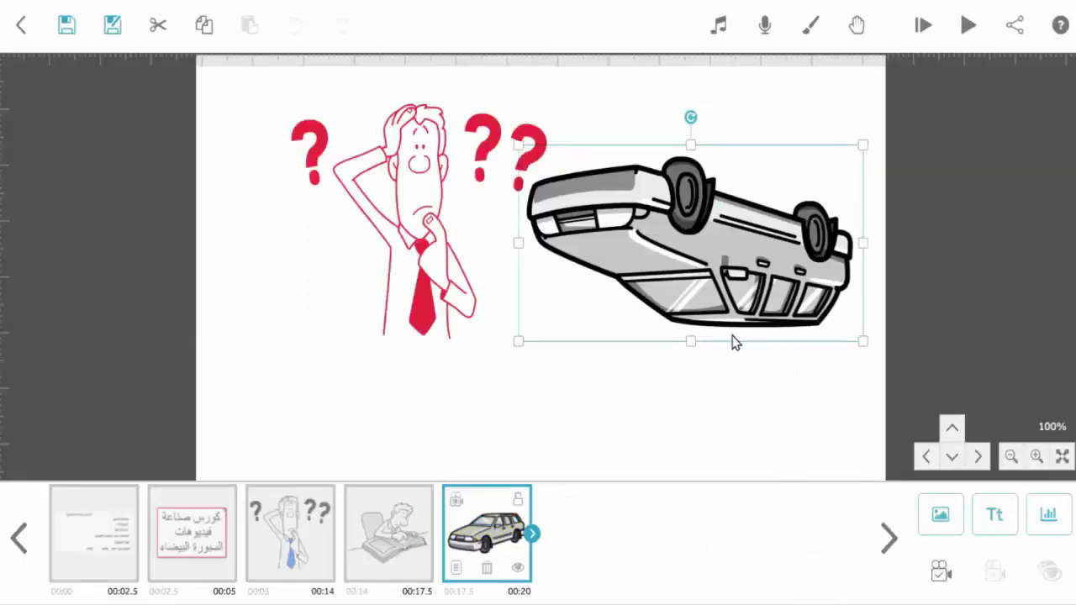
# - Flip the car image upright to face right, and return it to facing left
pyautogui.click(454, 569)
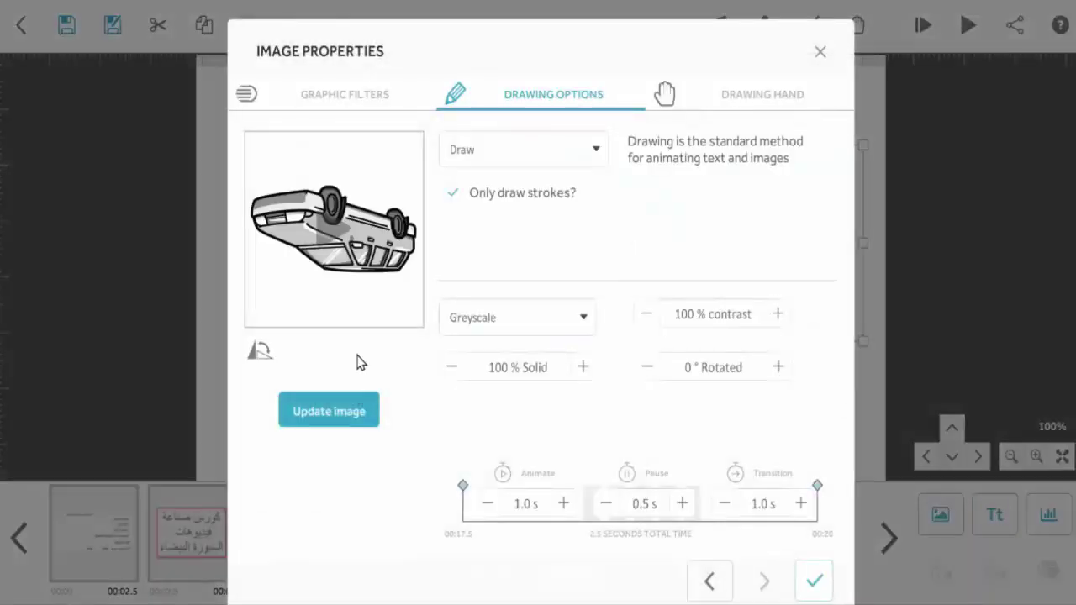
pyautogui.click(261, 353)
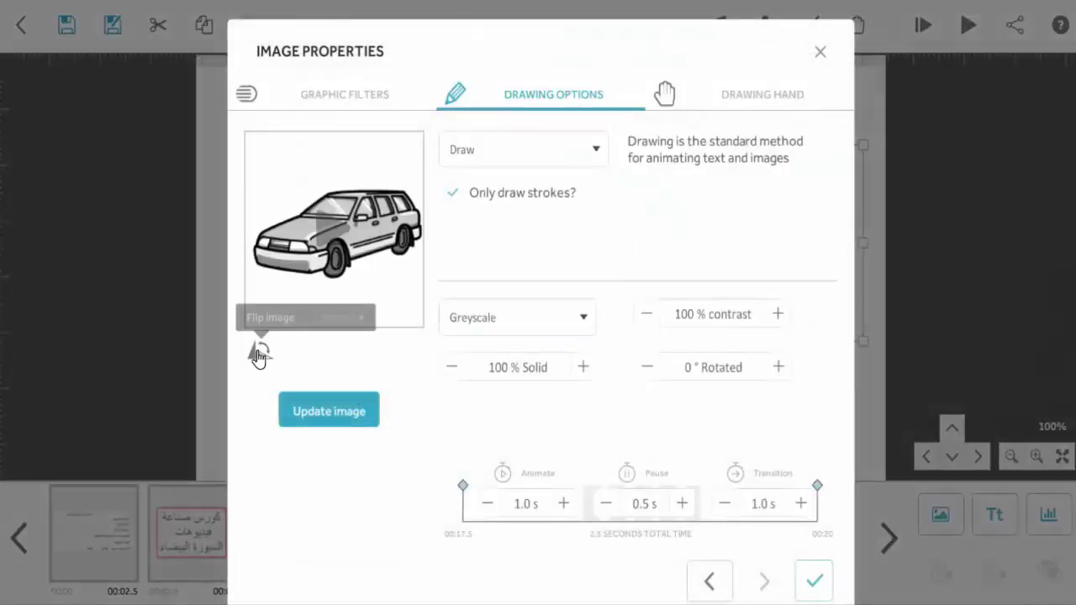
pyautogui.click(806, 582)
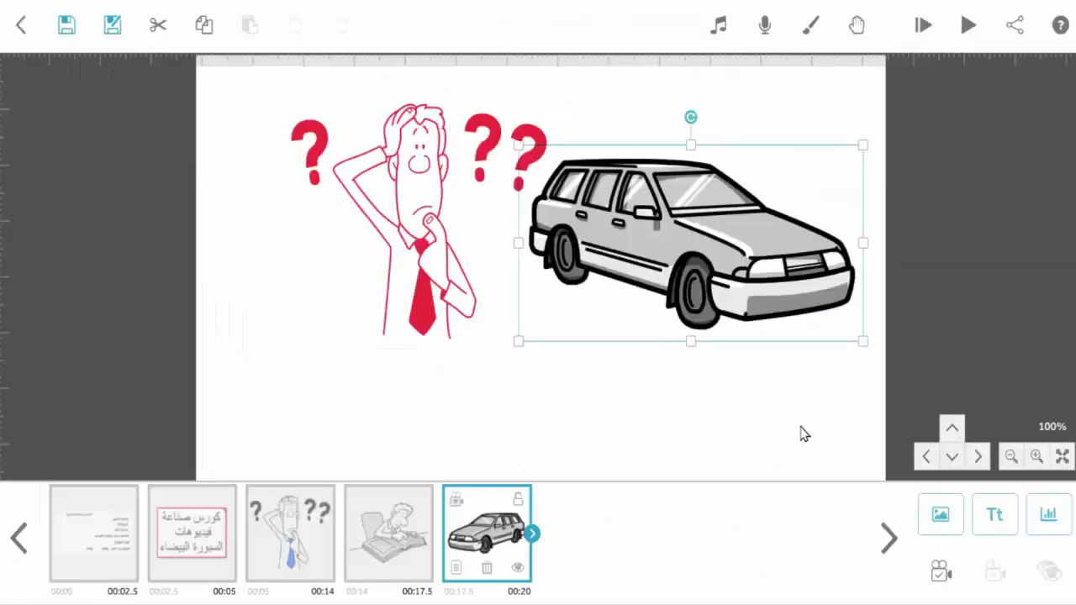
pyautogui.click(456, 569)
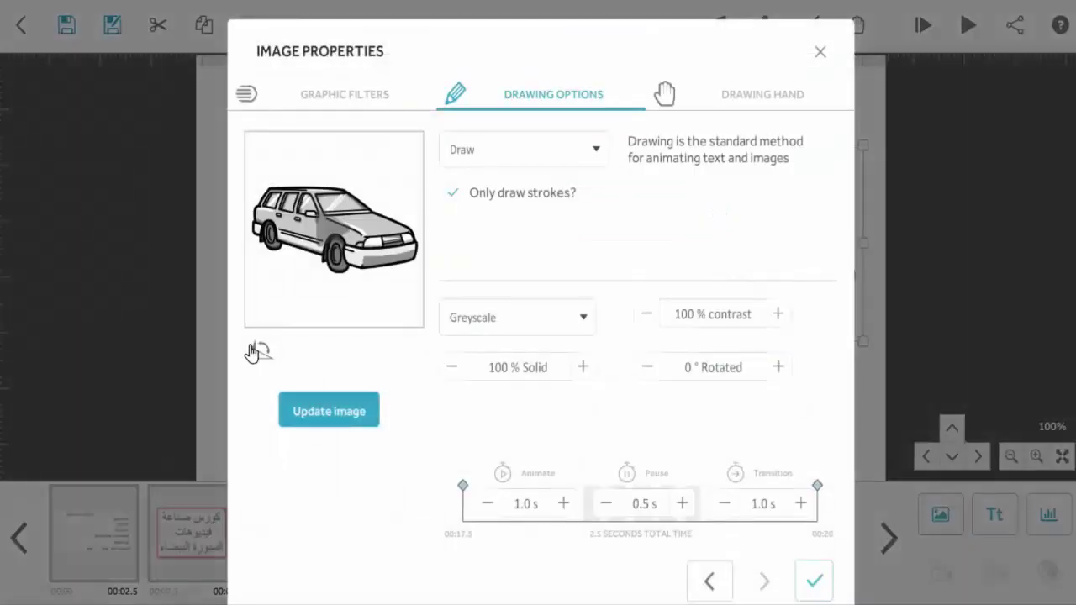
pyautogui.click(824, 582)
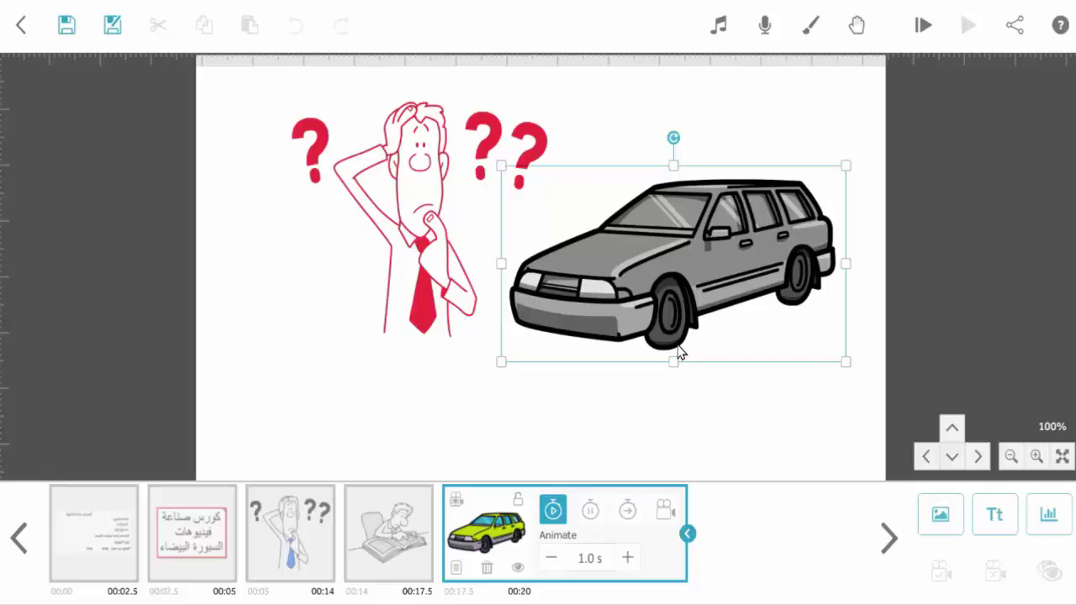
# - Switch the car image's colour style to Silhouette and apply it to the canvas
pyautogui.click(456, 569)
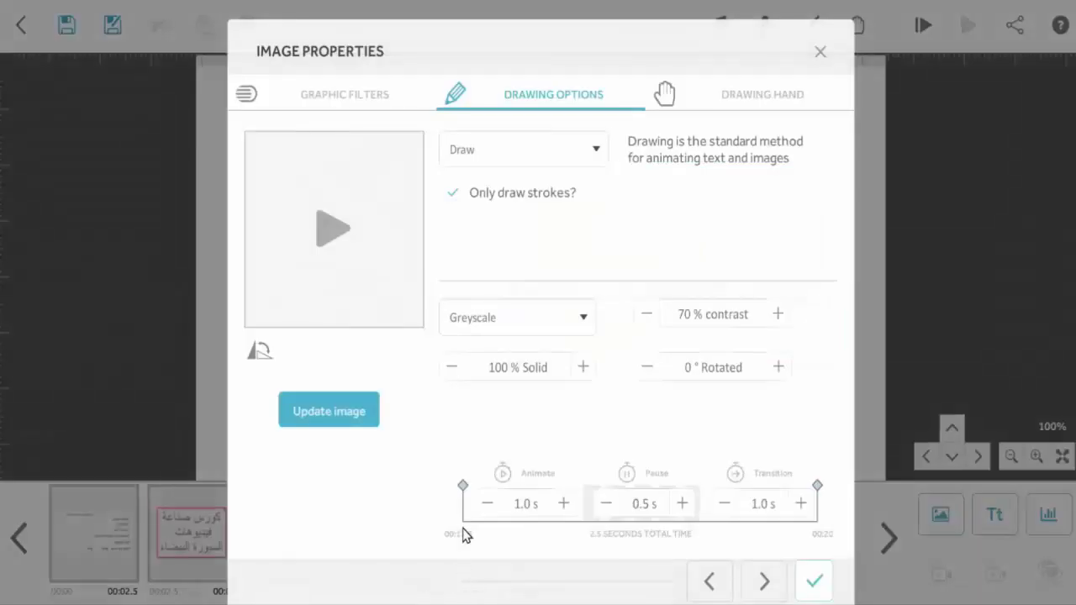
pyautogui.click(517, 318)
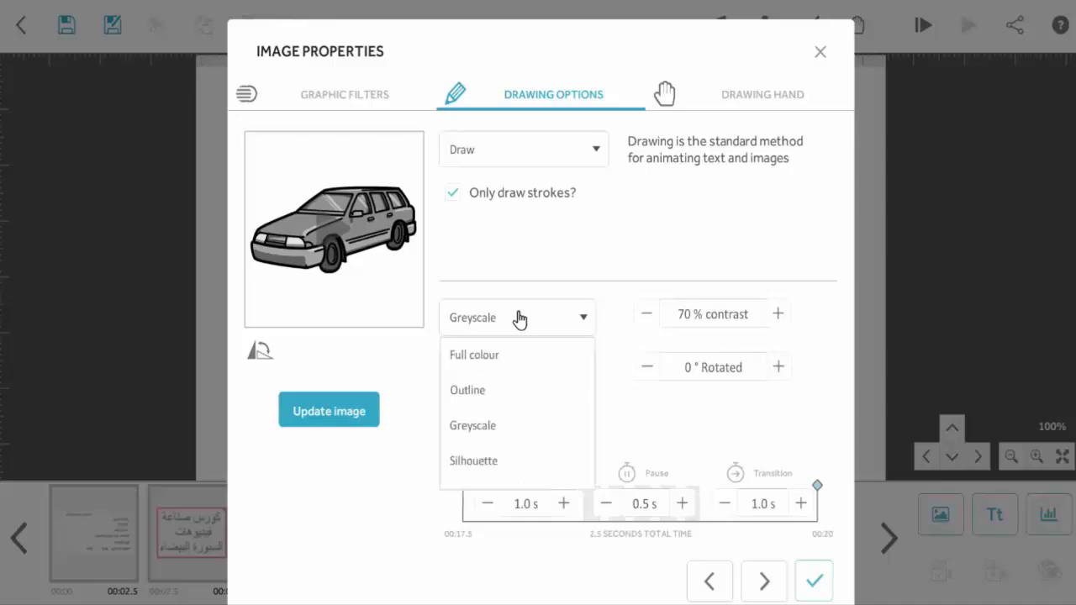
pyautogui.click(468, 460)
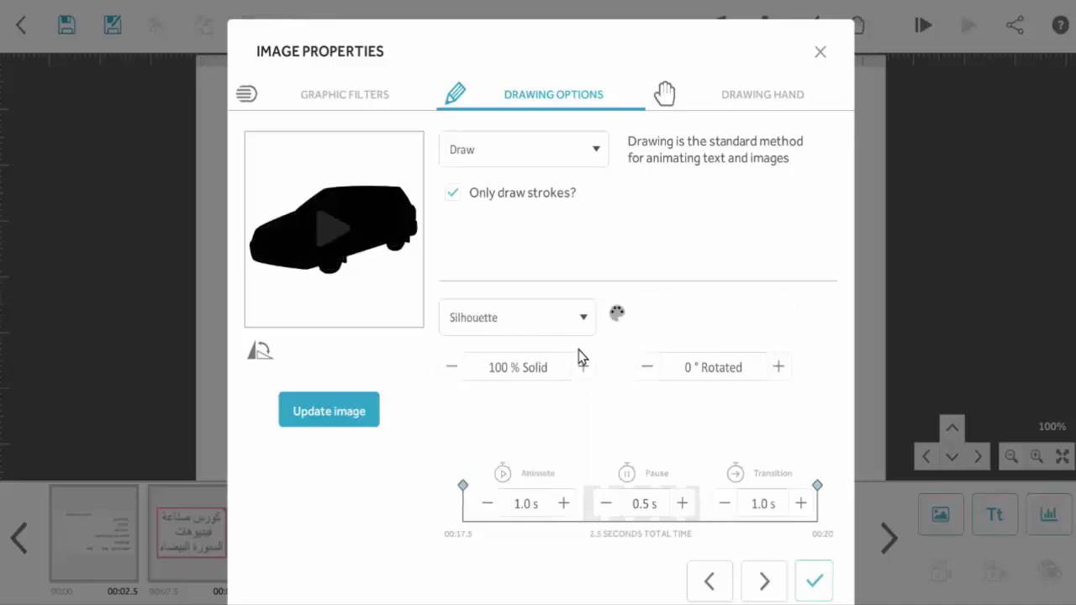
pyautogui.click(814, 582)
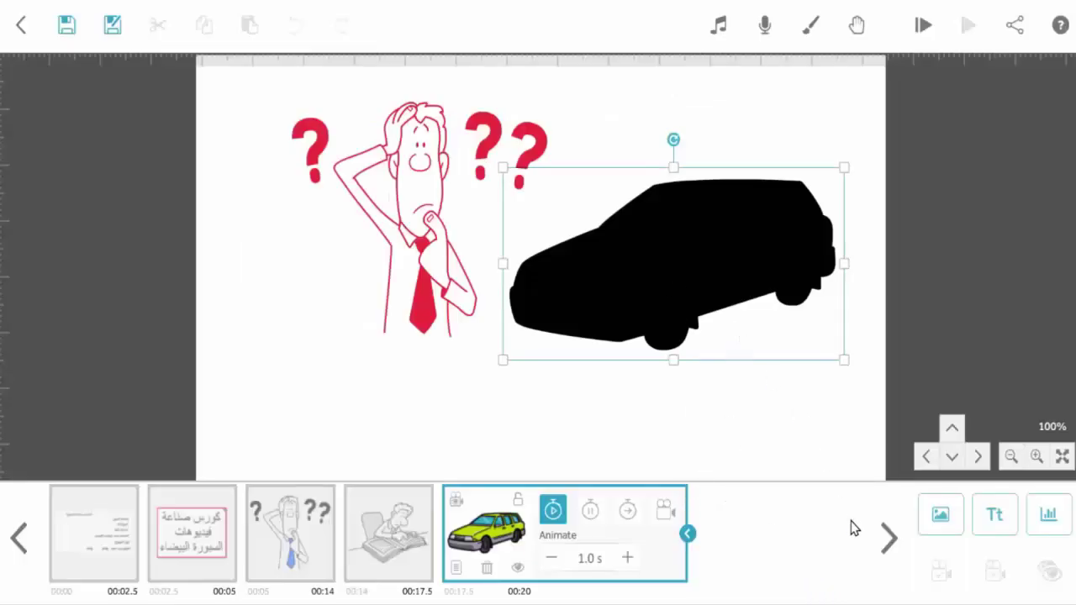
# - Change the car silhouette's colour to pale yellow and apply it to the canvas
pyautogui.click(456, 569)
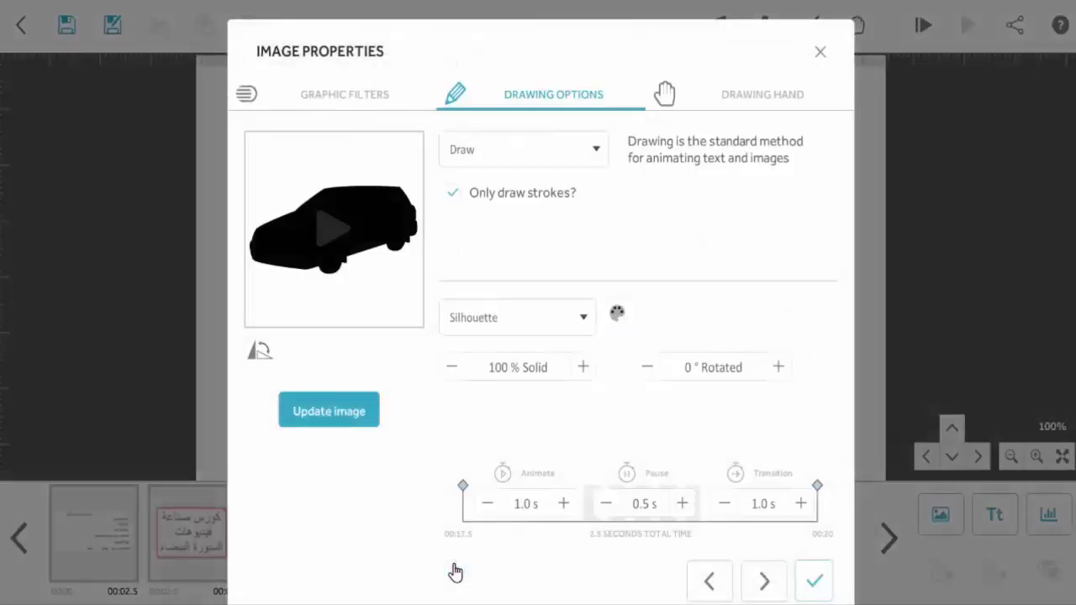
pyautogui.click(617, 313)
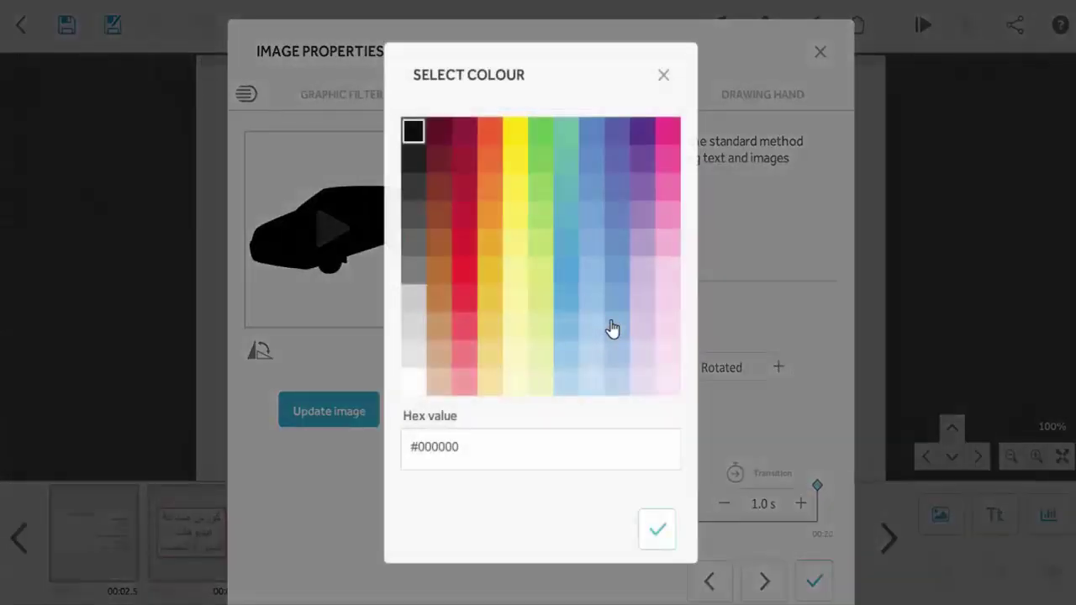
pyautogui.click(515, 351)
pyautogui.click(661, 535)
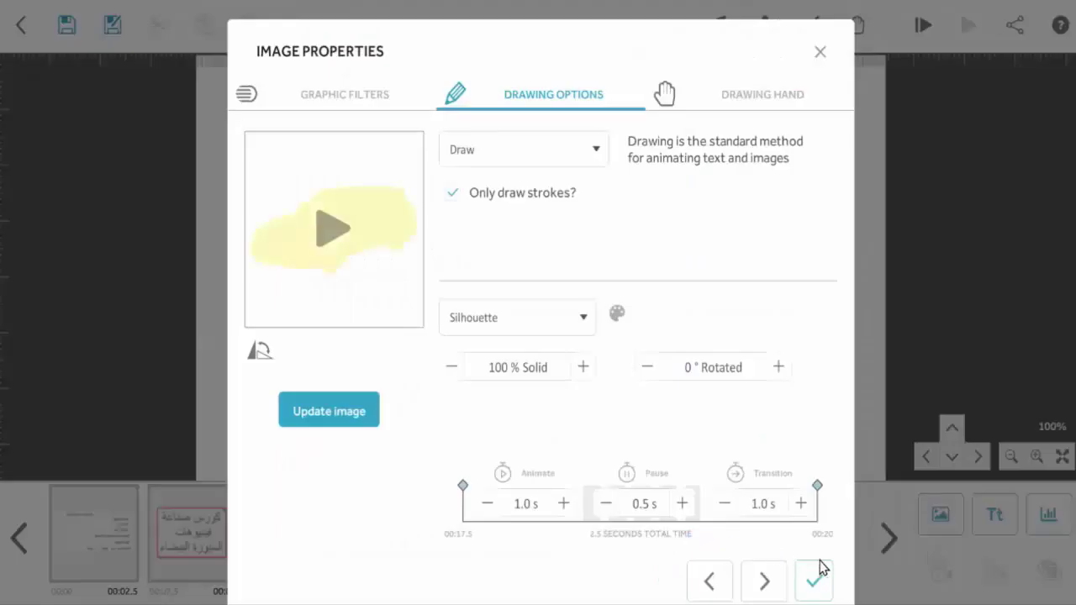
pyautogui.click(816, 578)
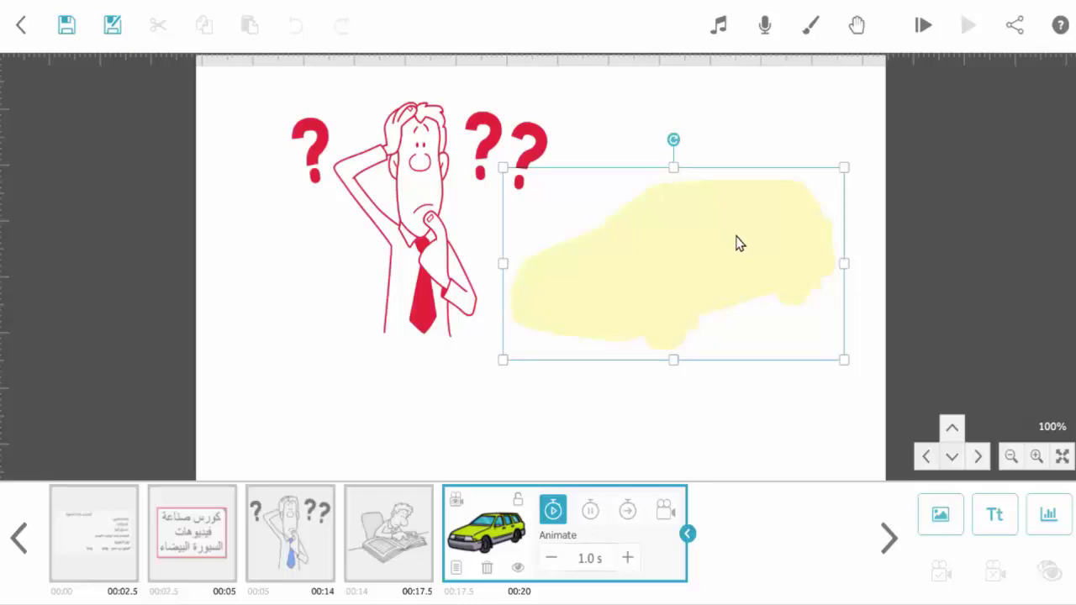
# - Set the car image's colour style back to Full colour
pyautogui.click(460, 573)
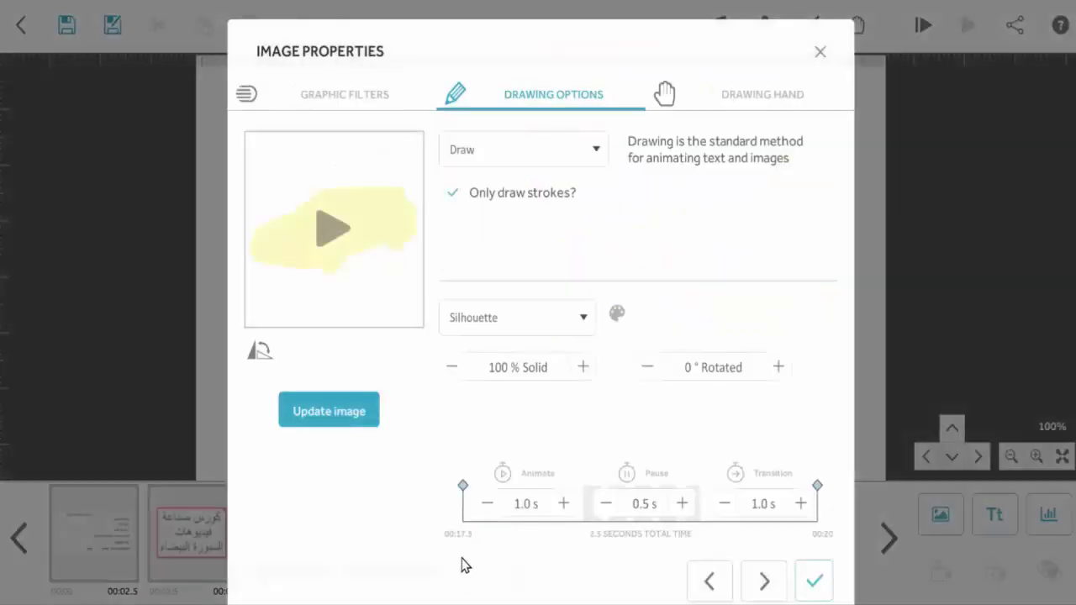
pyautogui.click(572, 322)
pyautogui.click(486, 356)
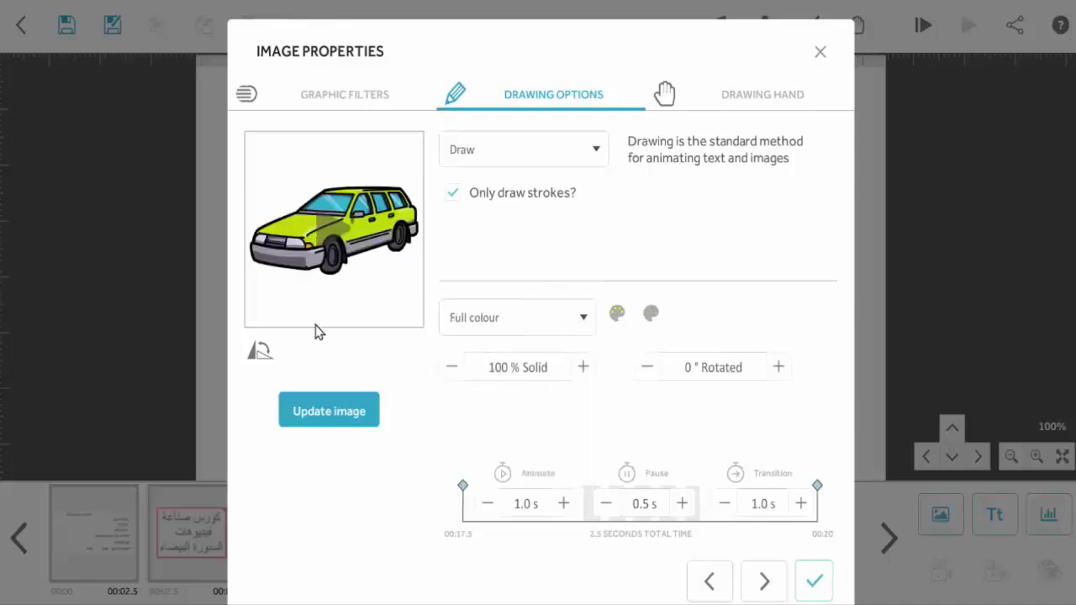
# - Try a linked blur of 40 in the car image's graphic filters, and reset the blur to 0
pyautogui.click(339, 99)
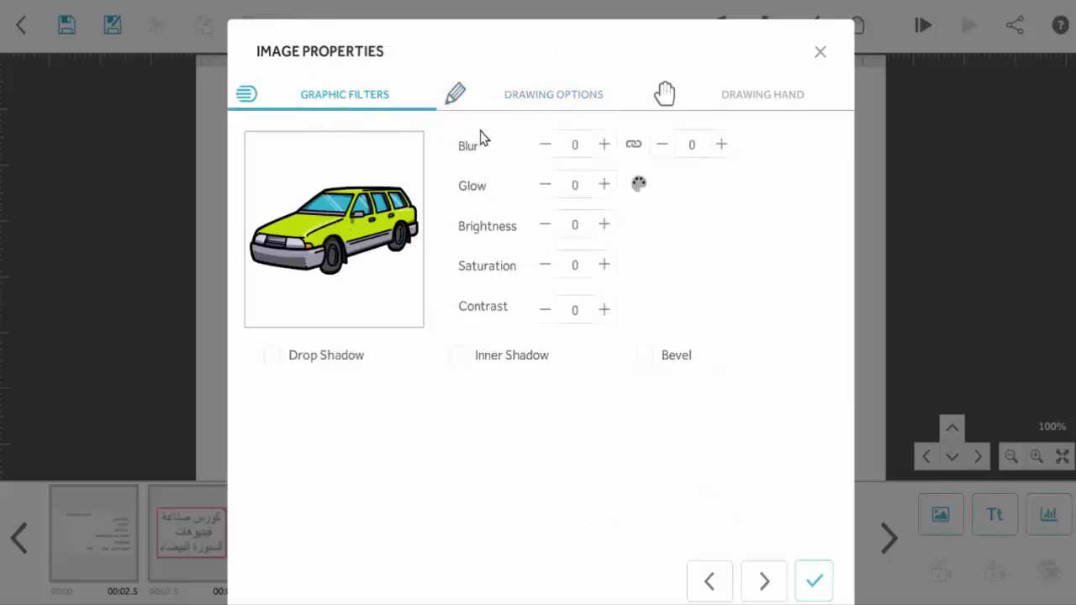
pyautogui.click(576, 145)
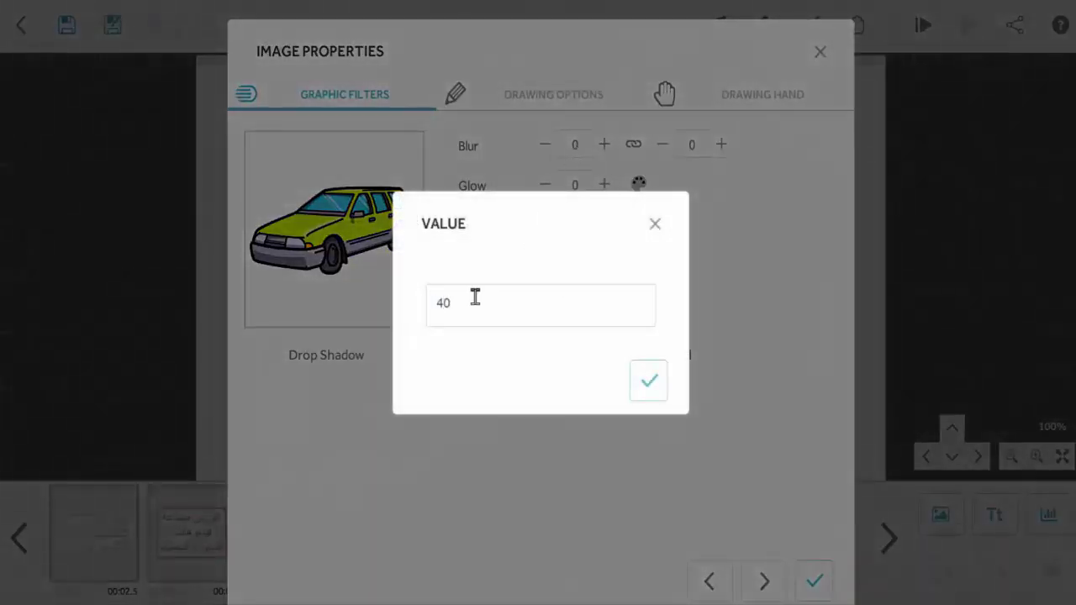
pyautogui.press('Return')
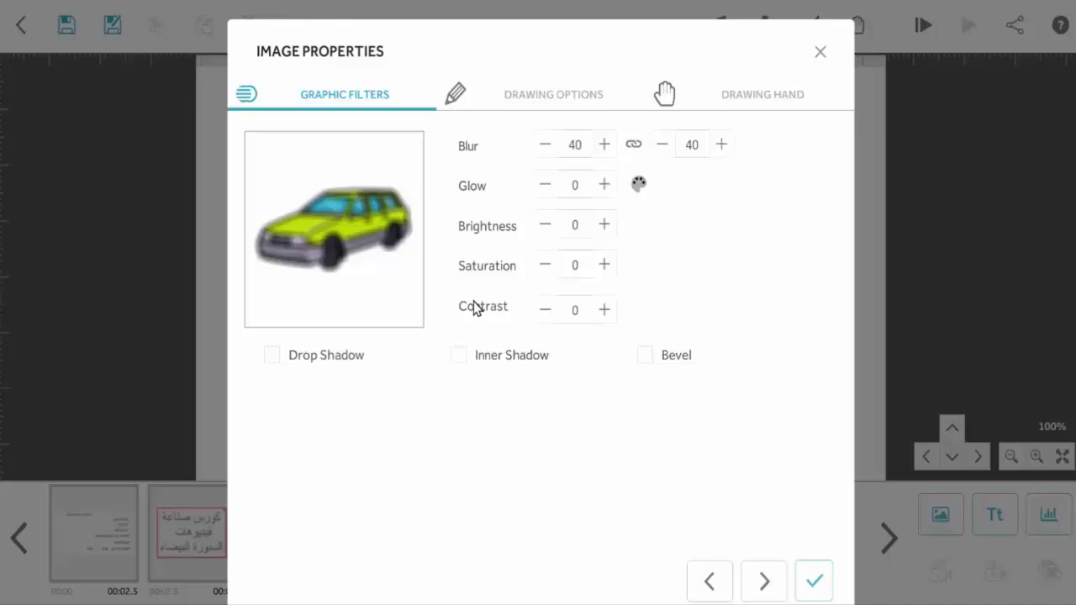
pyautogui.click(575, 145)
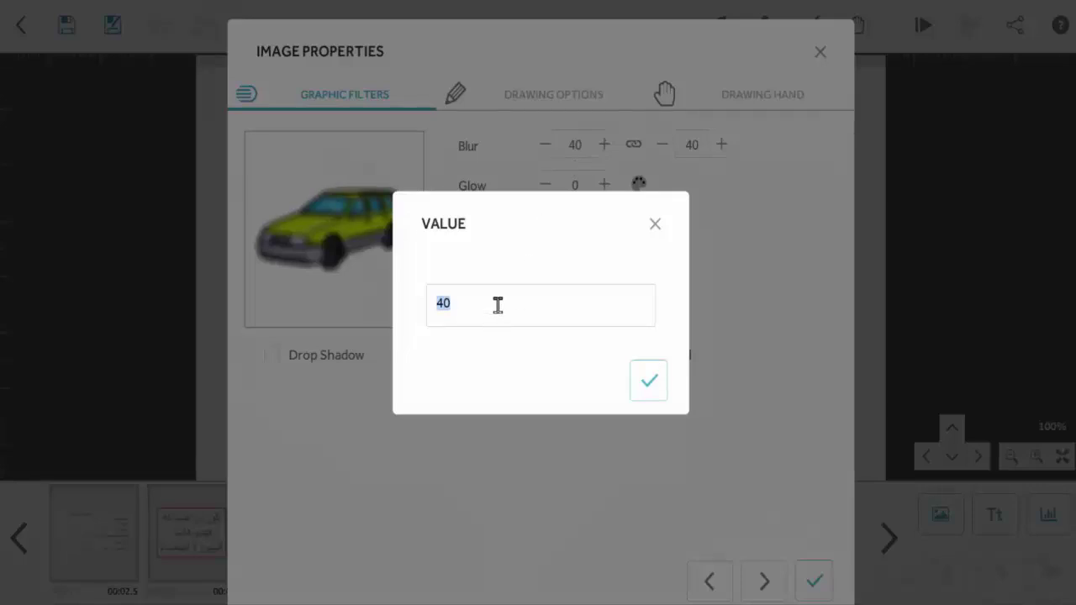
pyautogui.press('Return')
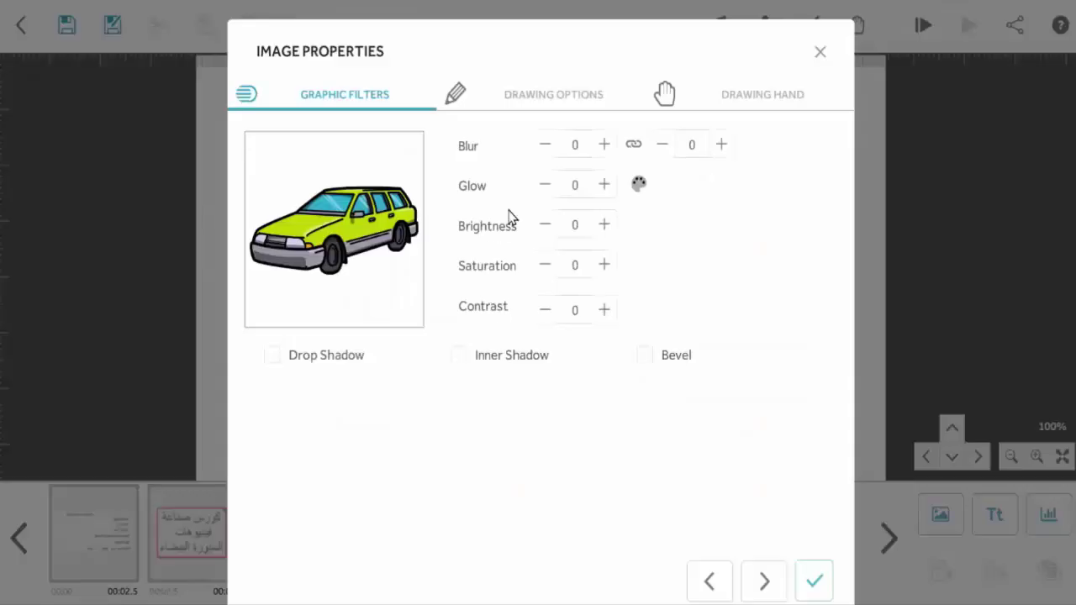
# - Try yellow #fce639 as the car image's glow colour, and set it to light blue #76aadb
pyautogui.click(639, 187)
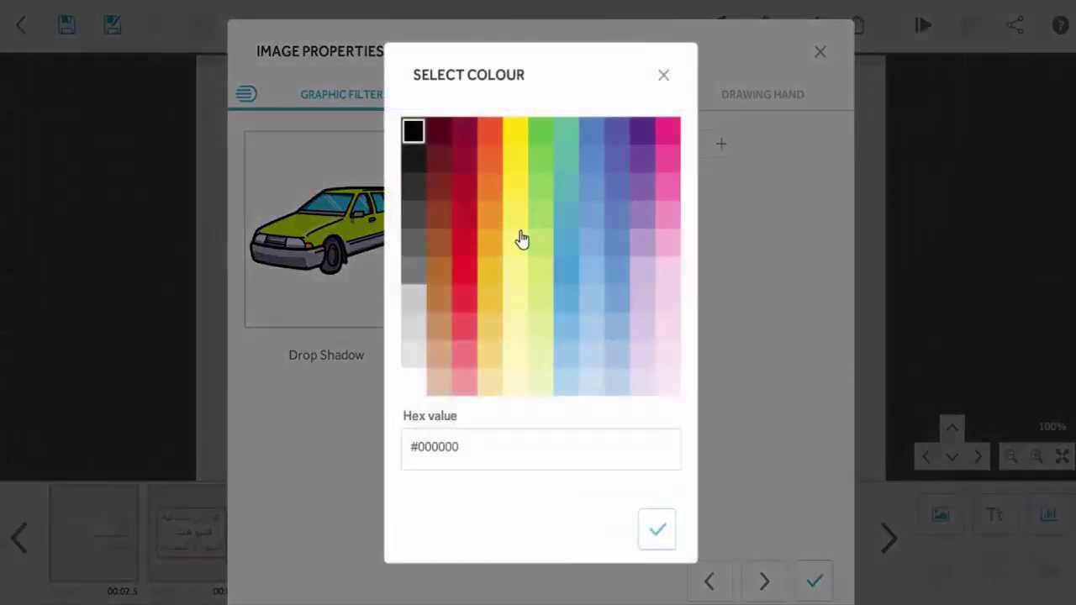
pyautogui.click(516, 188)
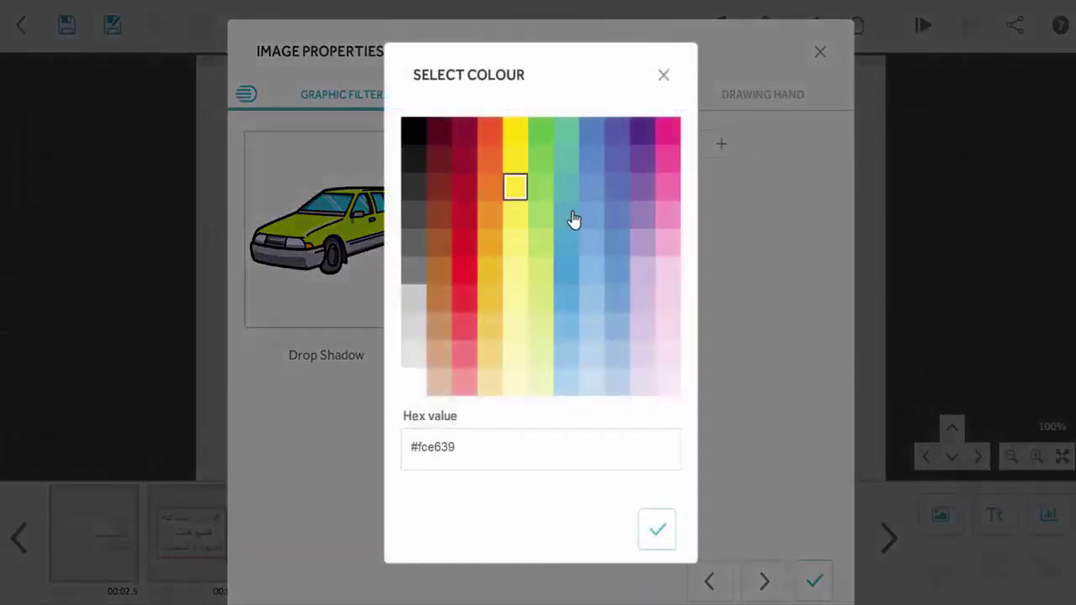
pyautogui.click(592, 245)
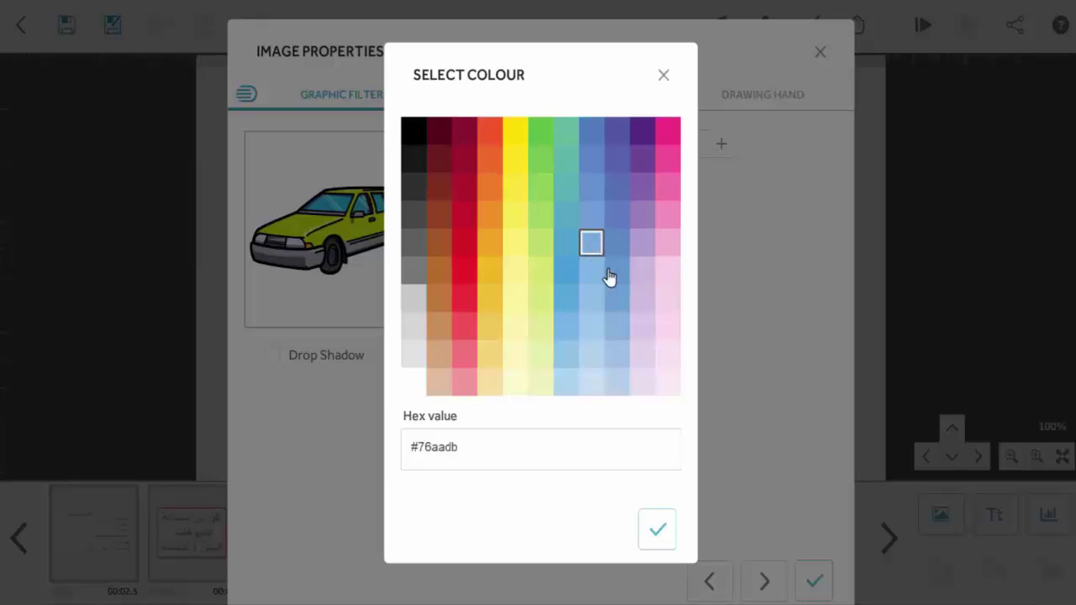
pyautogui.click(655, 533)
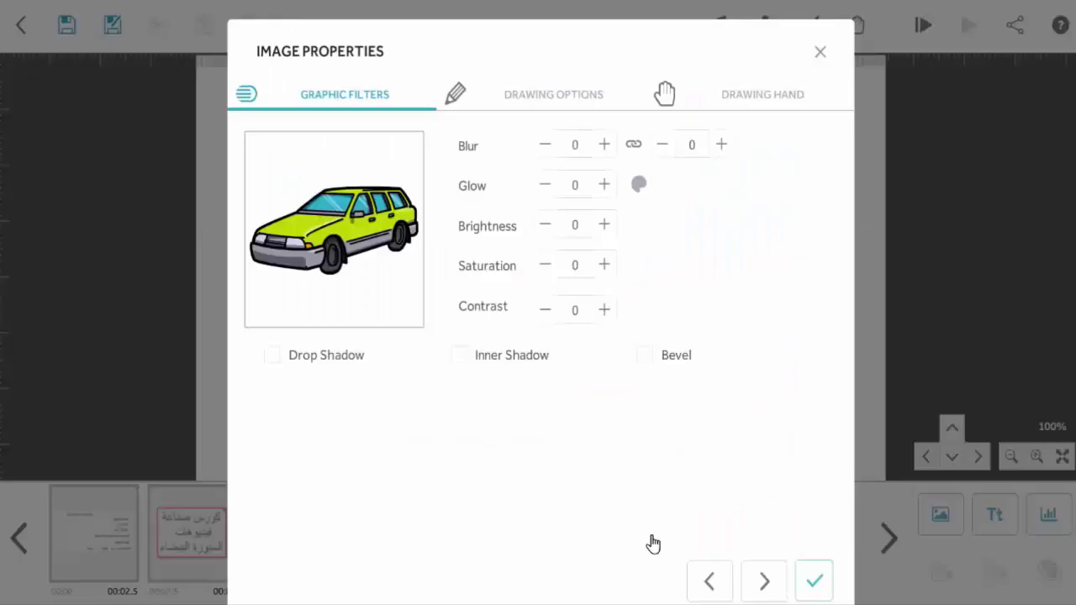
# - Set the car image's glow amount to 40
pyautogui.click(575, 187)
pyautogui.click(640, 379)
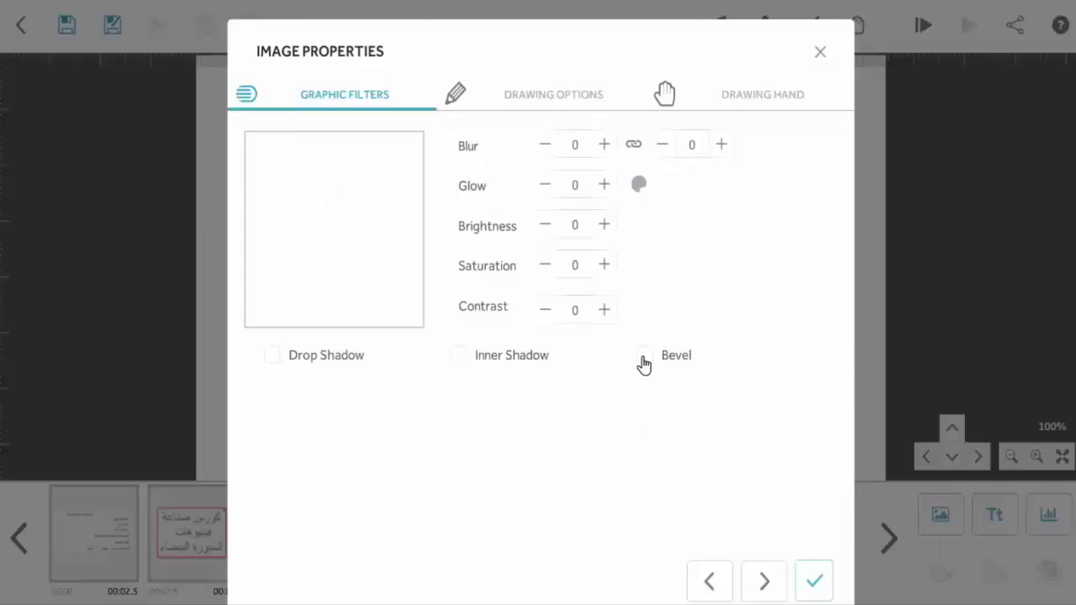
pyautogui.click(575, 185)
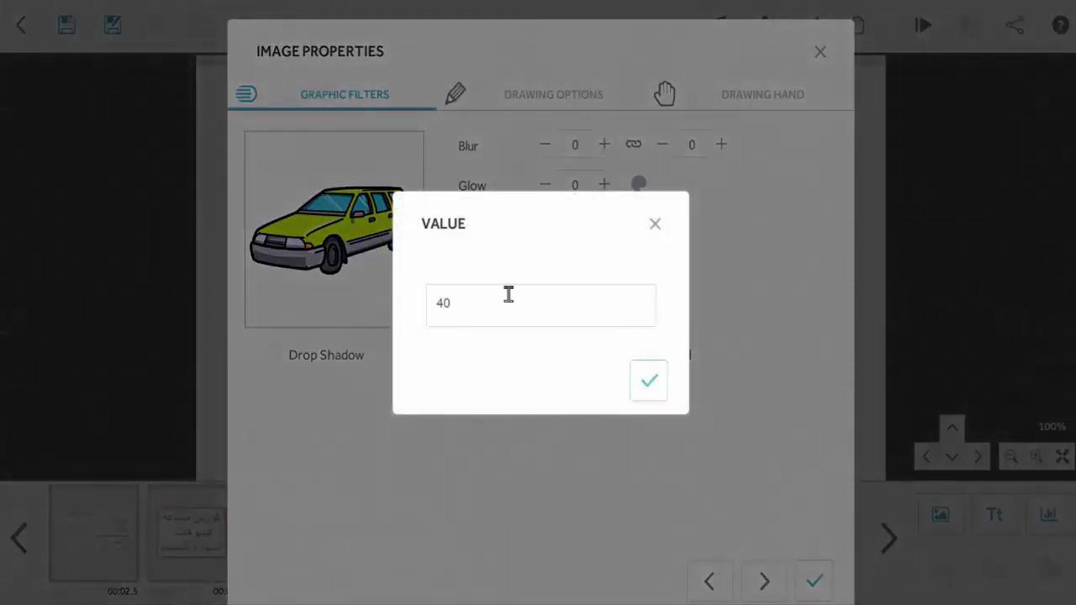
pyautogui.write('40')
pyautogui.press('Return')
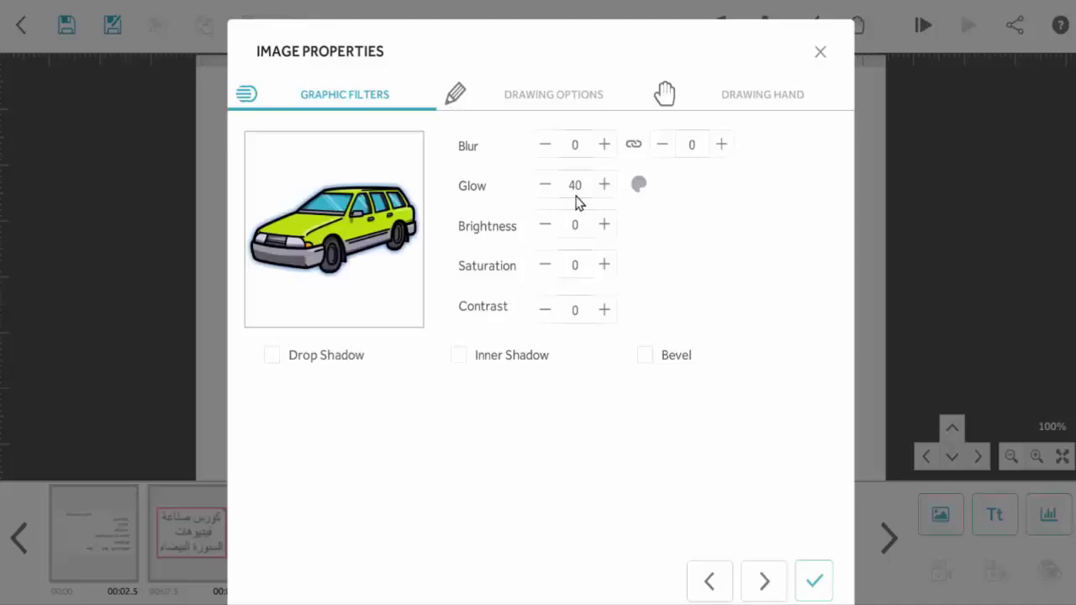
# - Change the car image's glow colour to bright pink #ee3483 and set the glow amount to 60
pyautogui.click(638, 185)
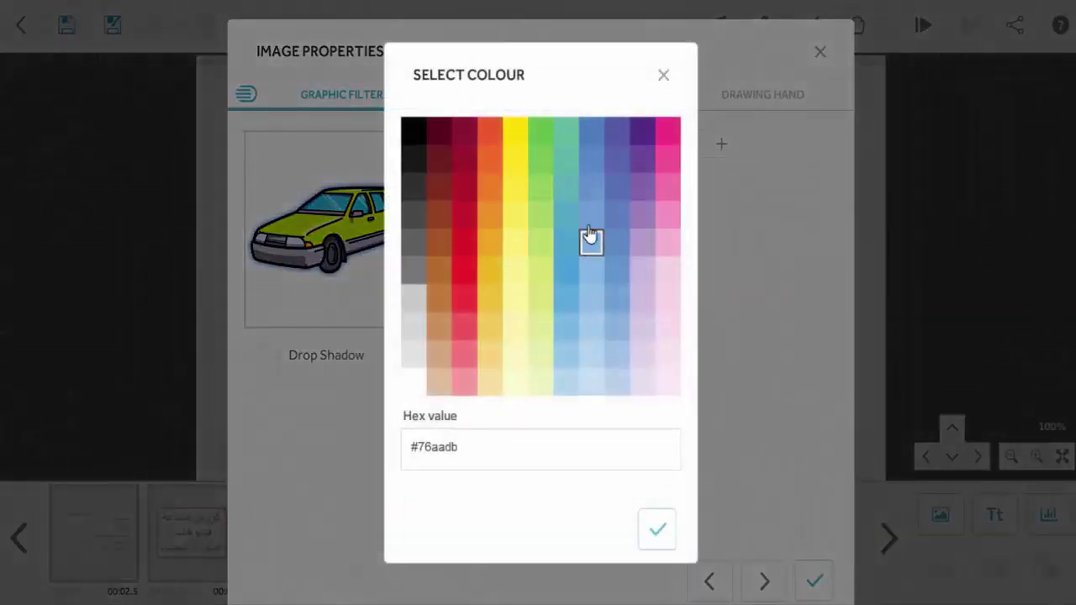
pyautogui.click(591, 215)
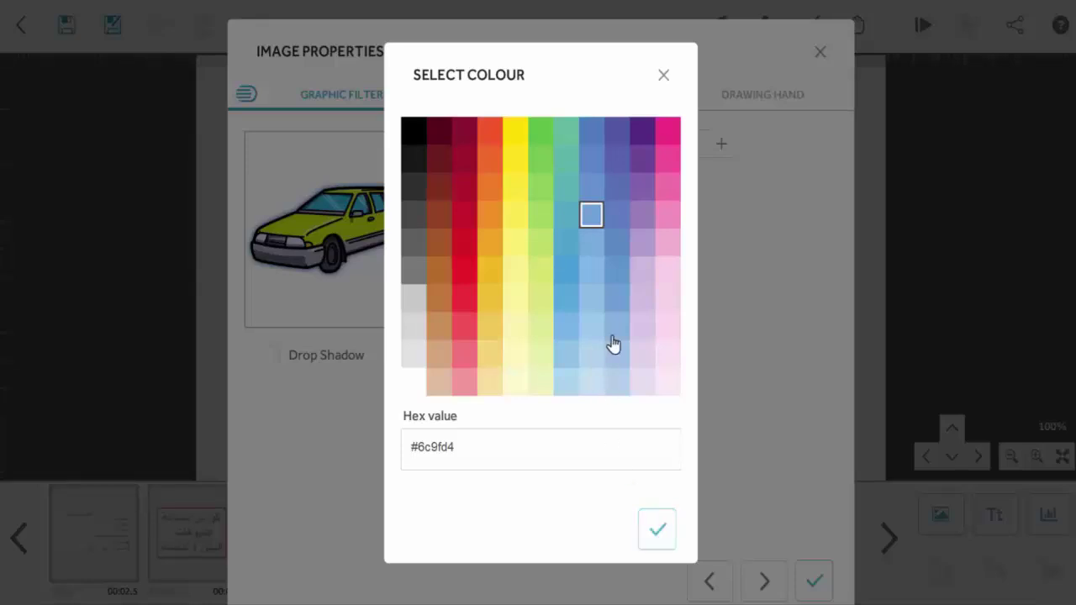
pyautogui.click(670, 131)
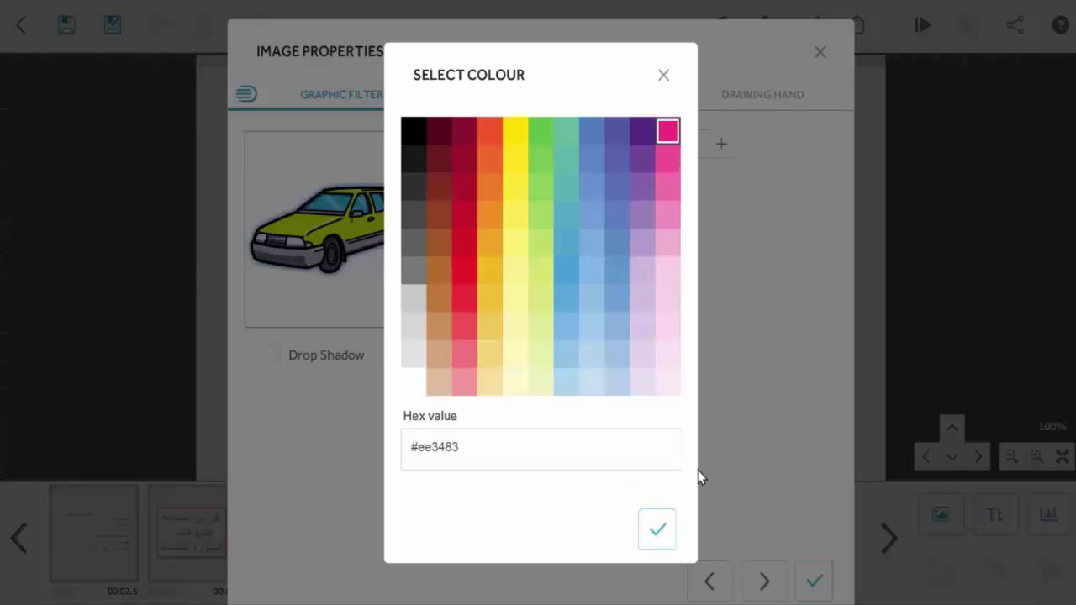
pyautogui.click(669, 540)
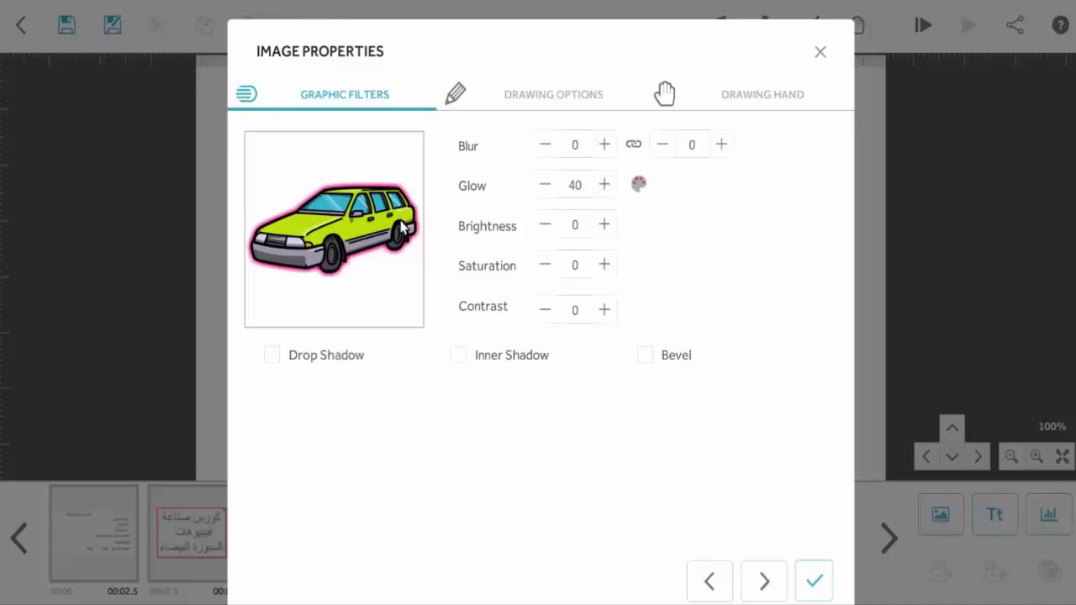
pyautogui.click(575, 186)
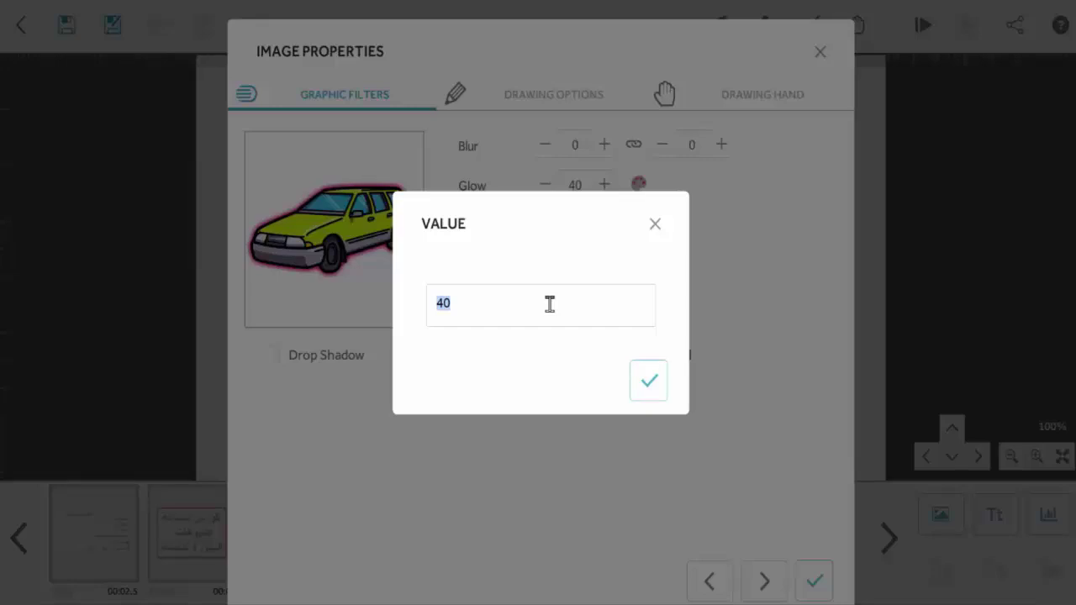
pyautogui.press('Return')
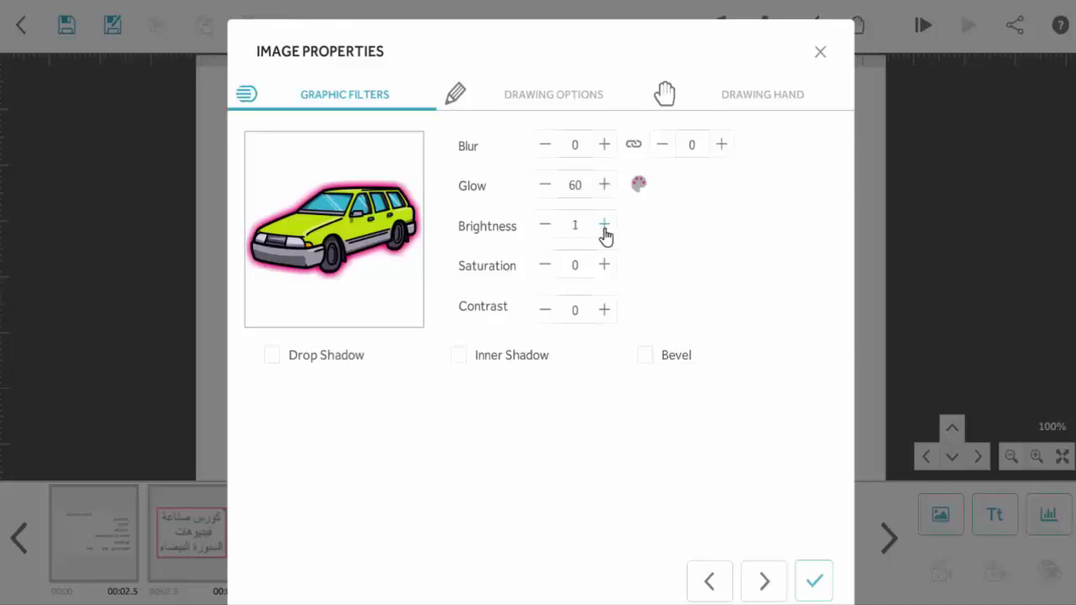
# - Raise the car image's brightness to 11
pyautogui.click(605, 227)
pyautogui.click(605, 227)
pyautogui.click(605, 227)
pyautogui.click(604, 227)
pyautogui.click(605, 227)
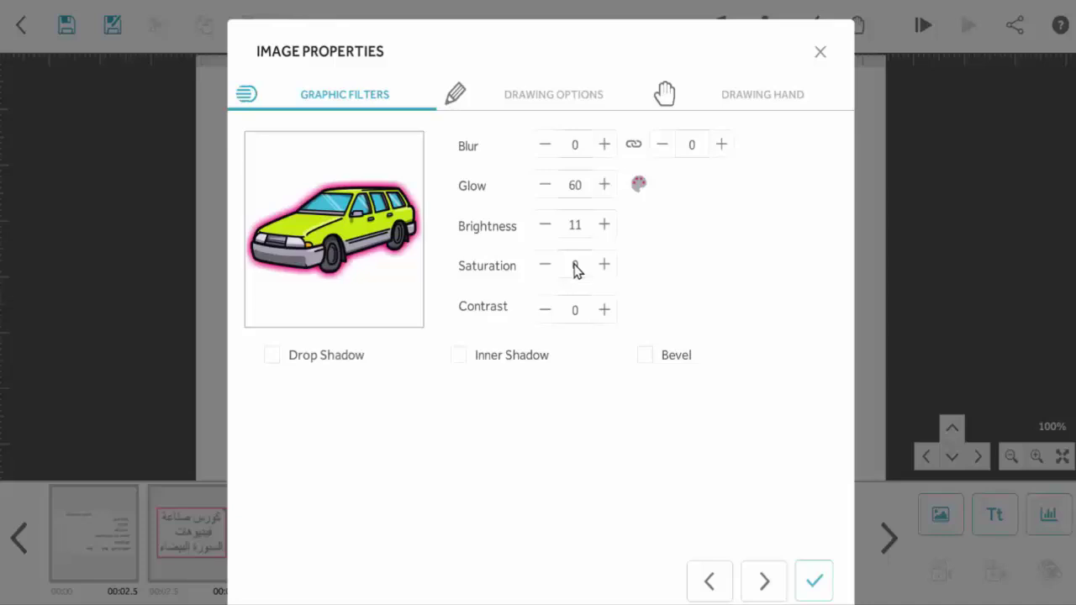
# - Set the car image's saturation to 40 and its contrast to 60
pyautogui.click(576, 266)
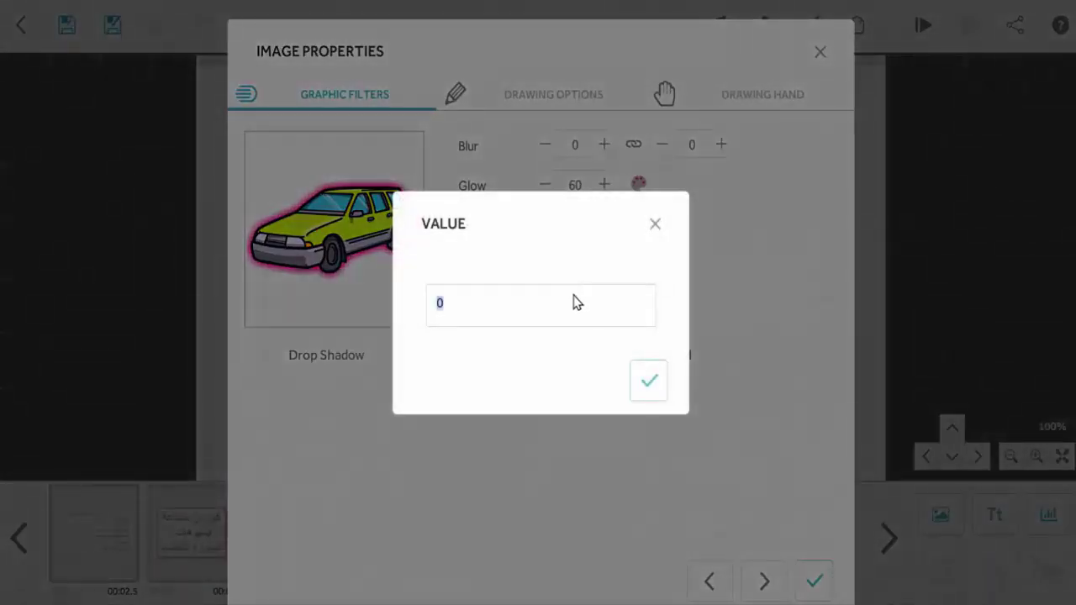
pyautogui.press('Return')
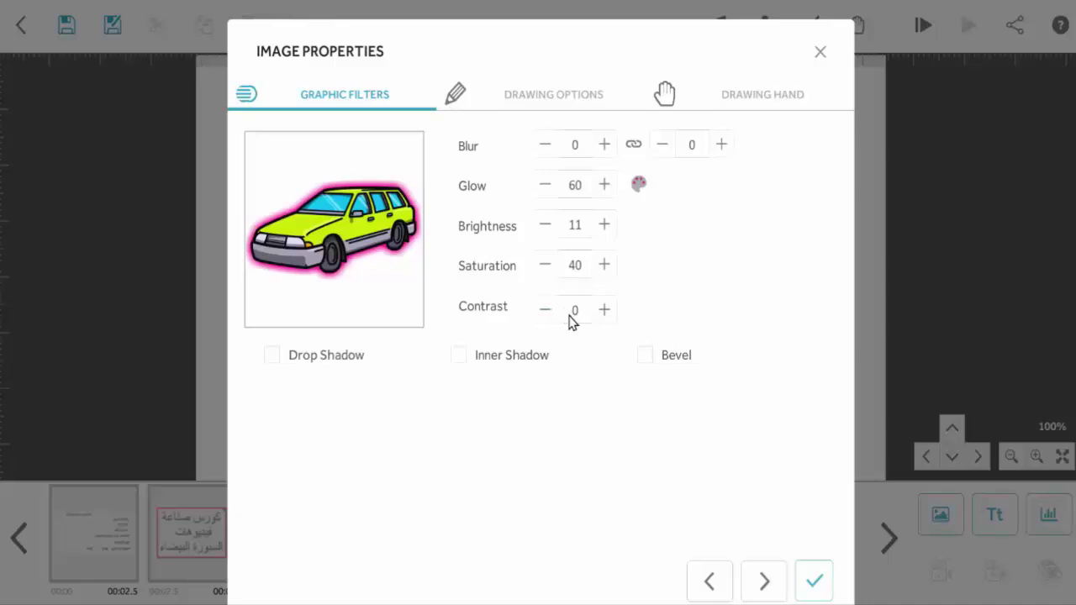
pyautogui.click(570, 318)
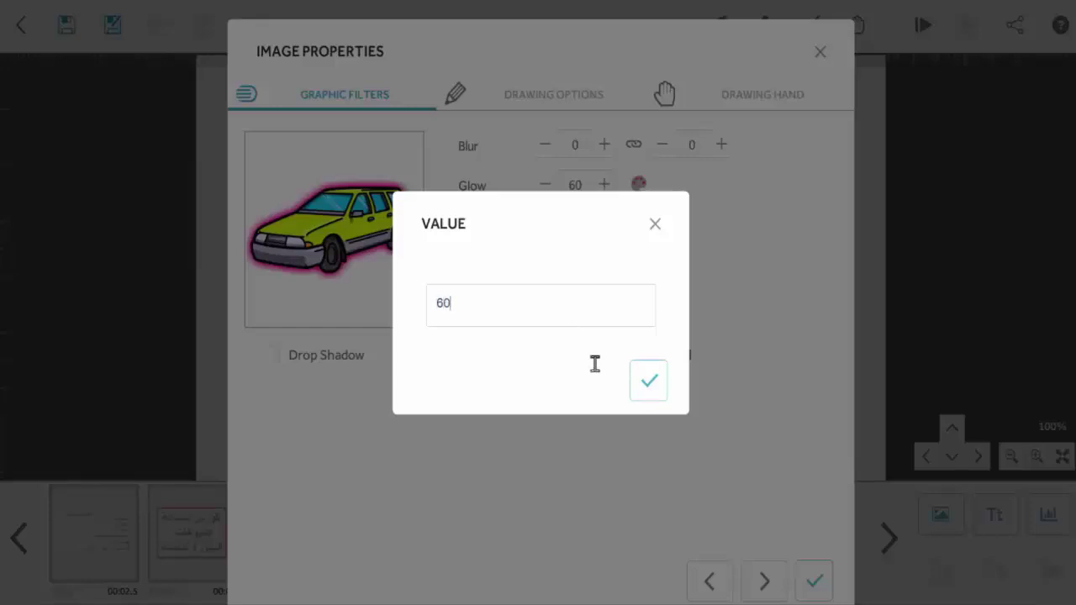
pyautogui.click(656, 386)
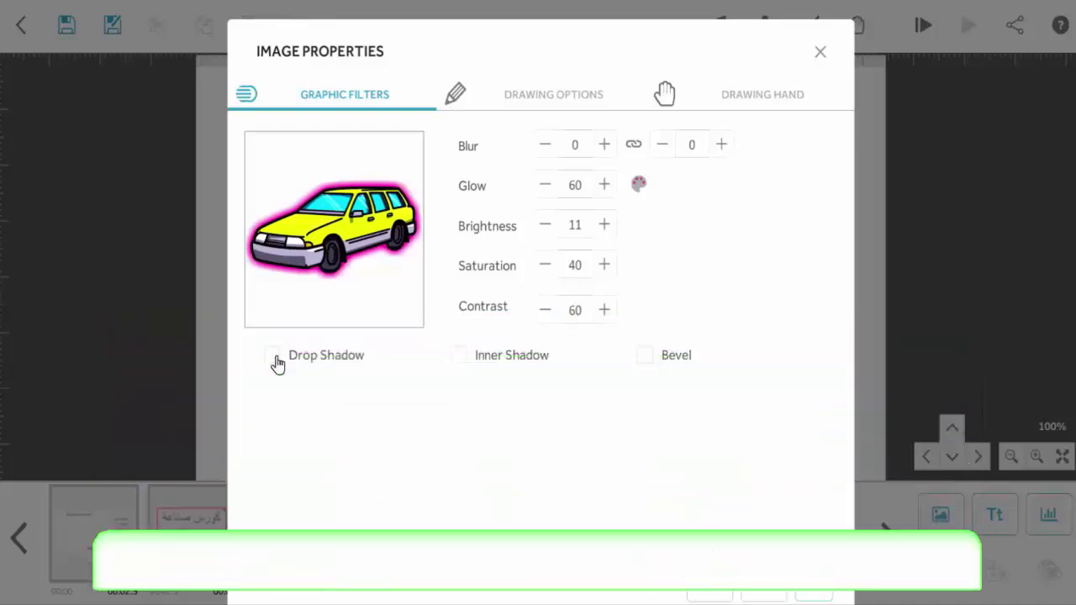
# - Enable drop shadow, inner shadow and bevel on the car image and apply the graphic filters
pyautogui.click(645, 360)
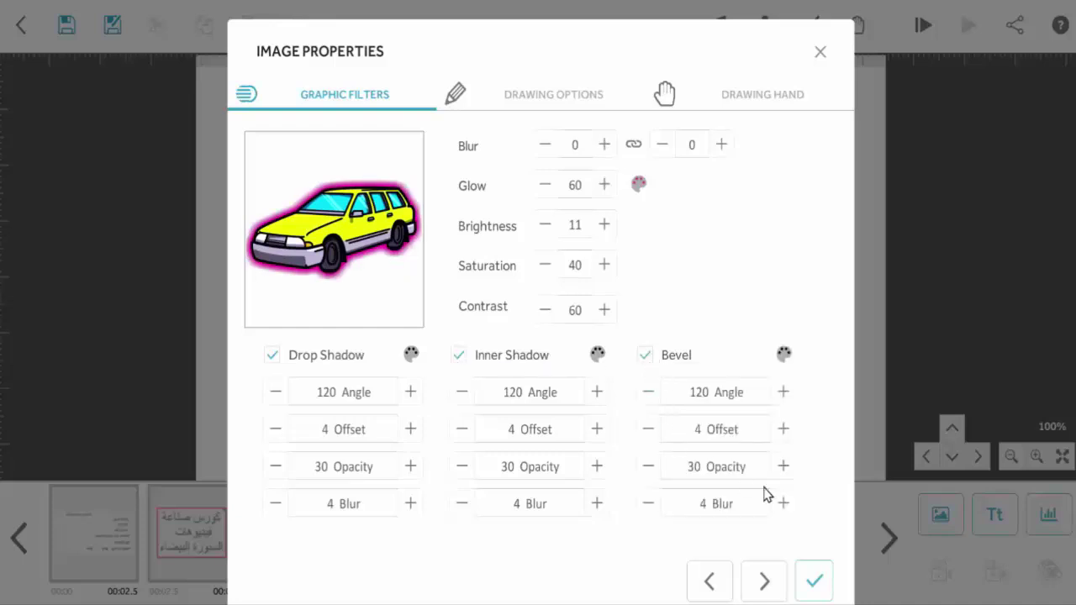
pyautogui.click(813, 580)
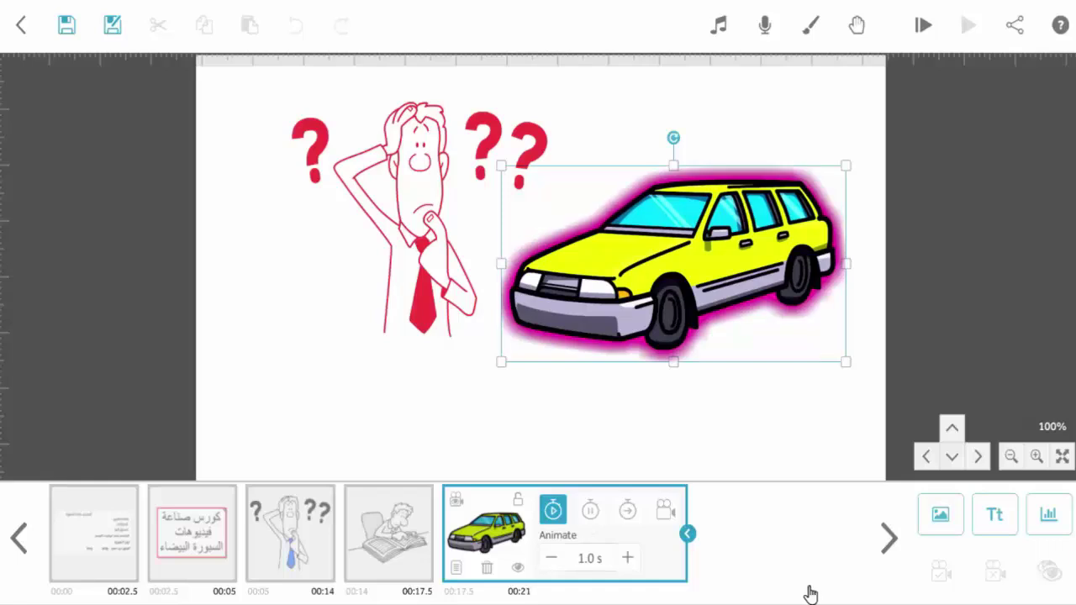
# - Preview the scribe from the confused man image onward
pyautogui.click(407, 545)
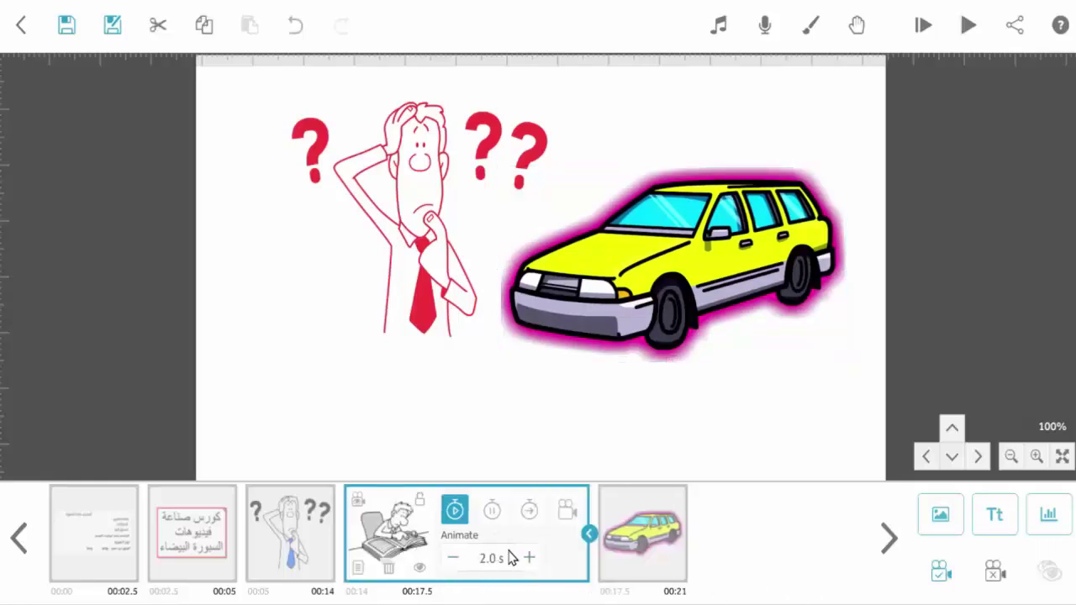
pyautogui.click(622, 546)
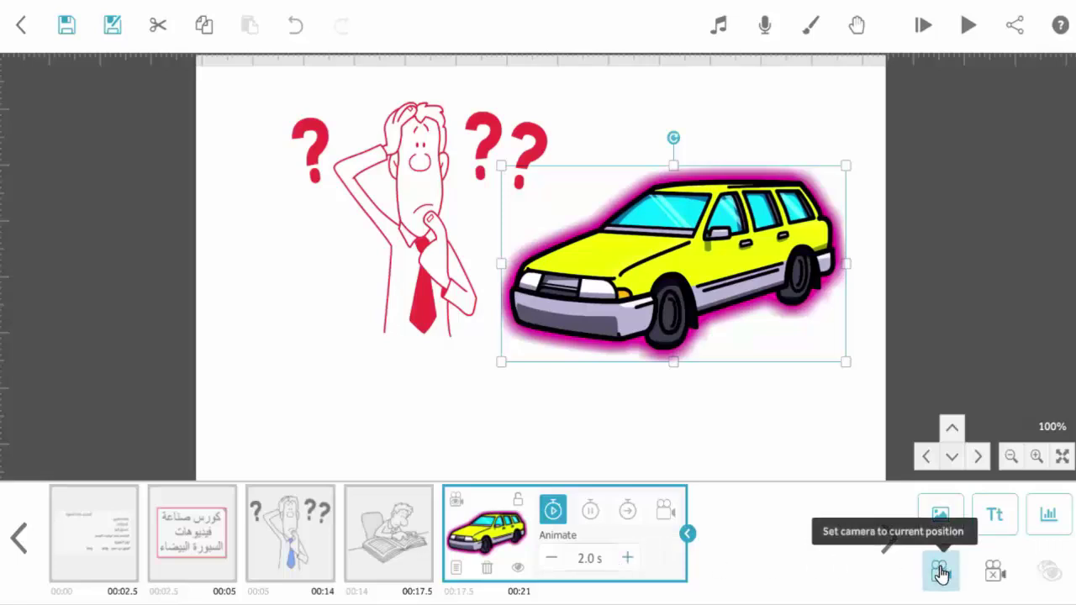
pyautogui.click(310, 559)
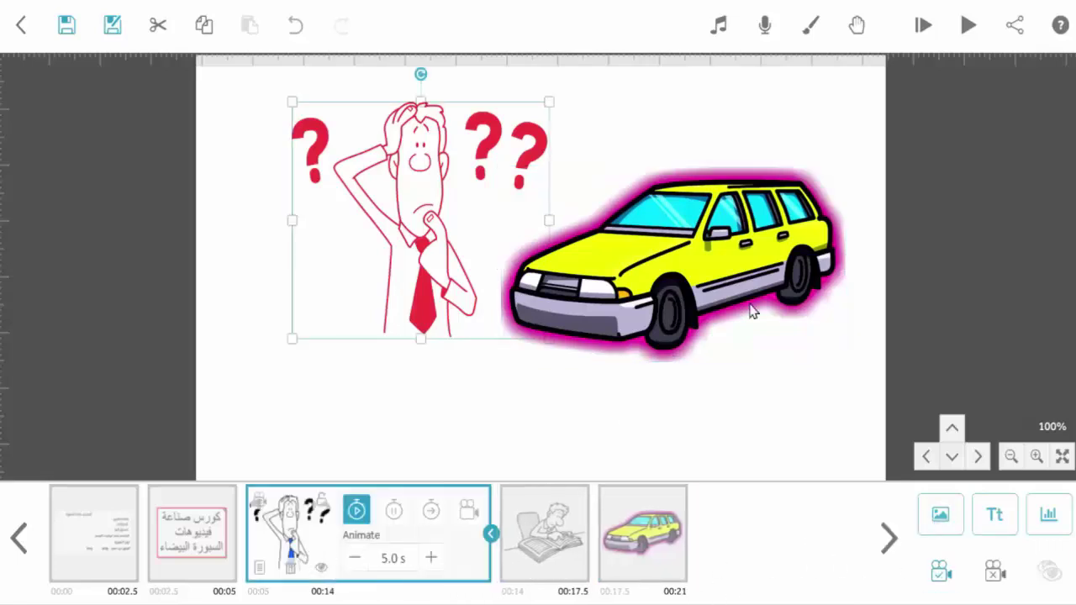
pyautogui.click(966, 30)
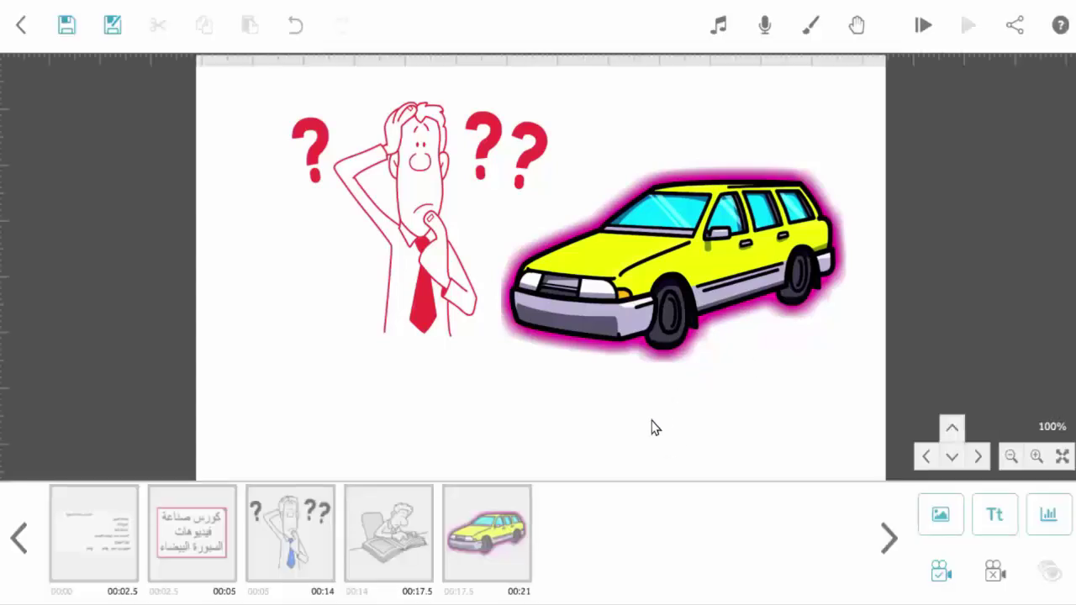
# - Change the car image's animation from drawing to Move in with the Smooth effect, entering from the right side of the canvas
pyautogui.click(468, 557)
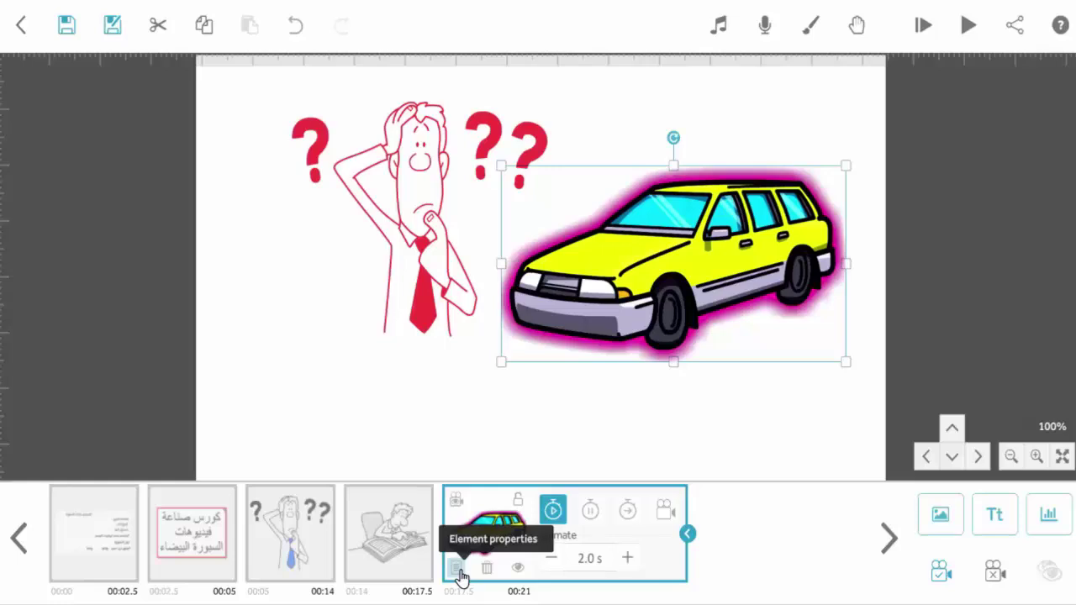
pyautogui.click(459, 570)
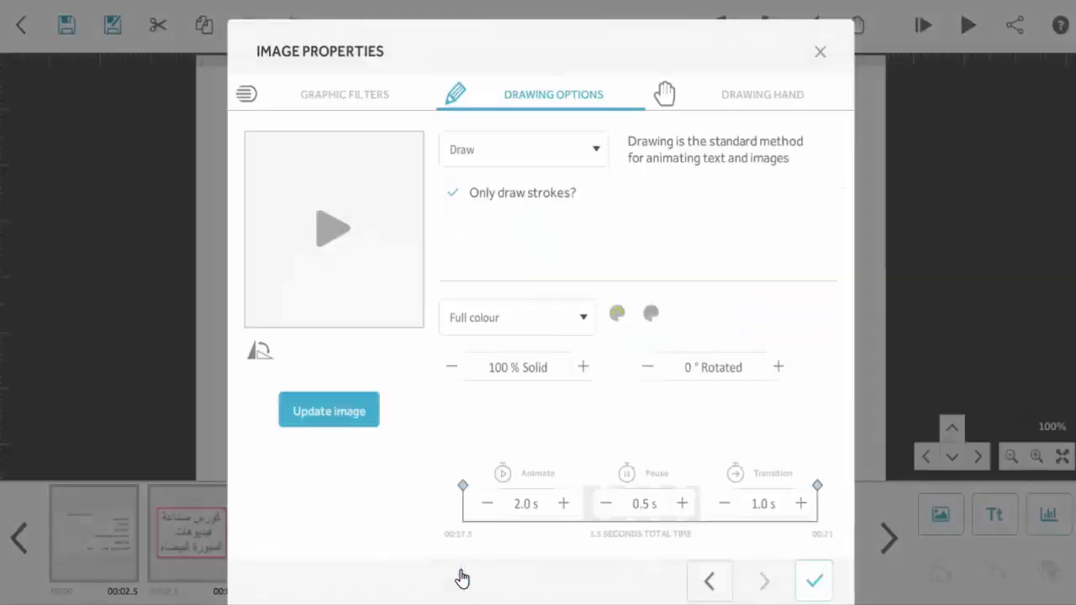
pyautogui.click(594, 149)
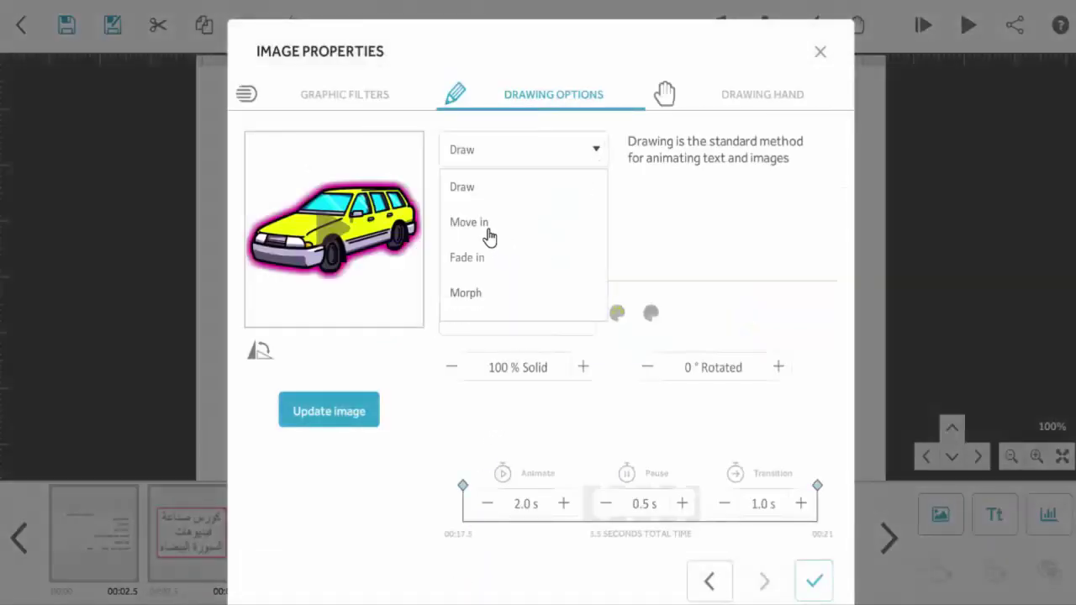
pyautogui.click(473, 224)
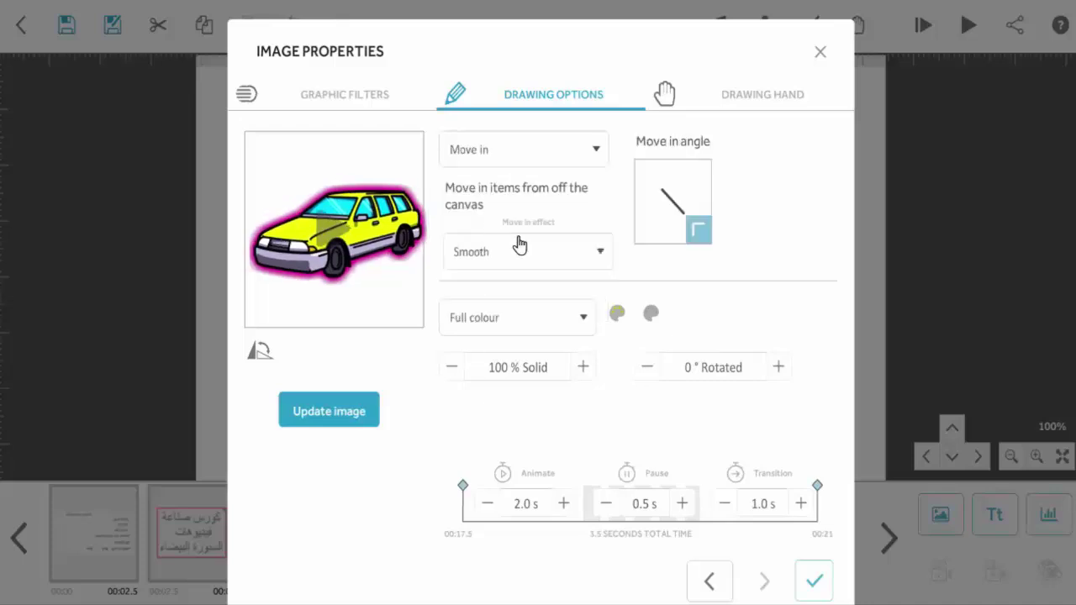
pyautogui.click(703, 208)
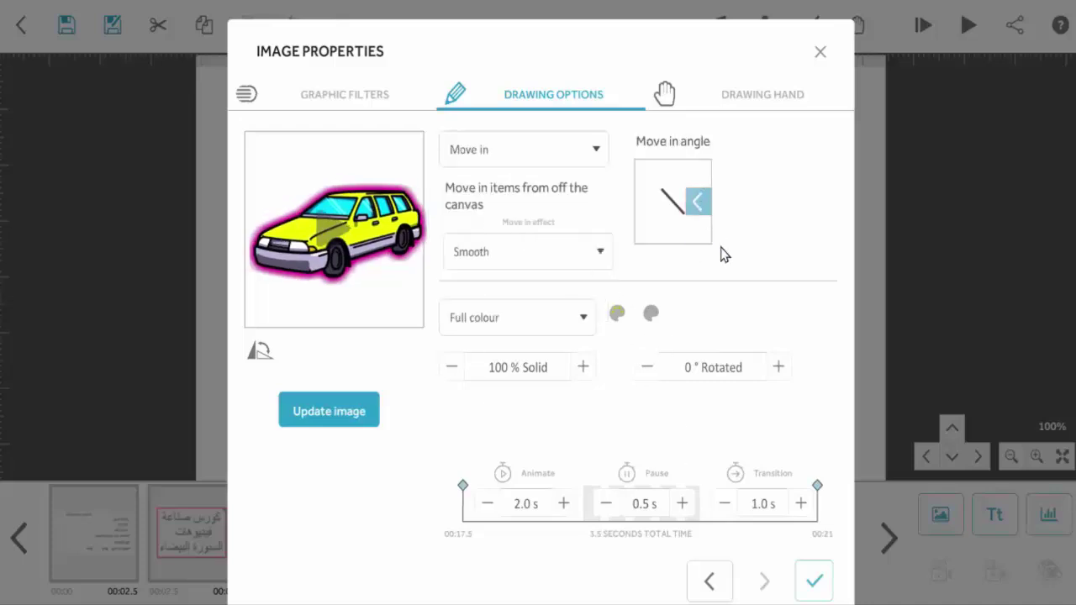
pyautogui.click(817, 582)
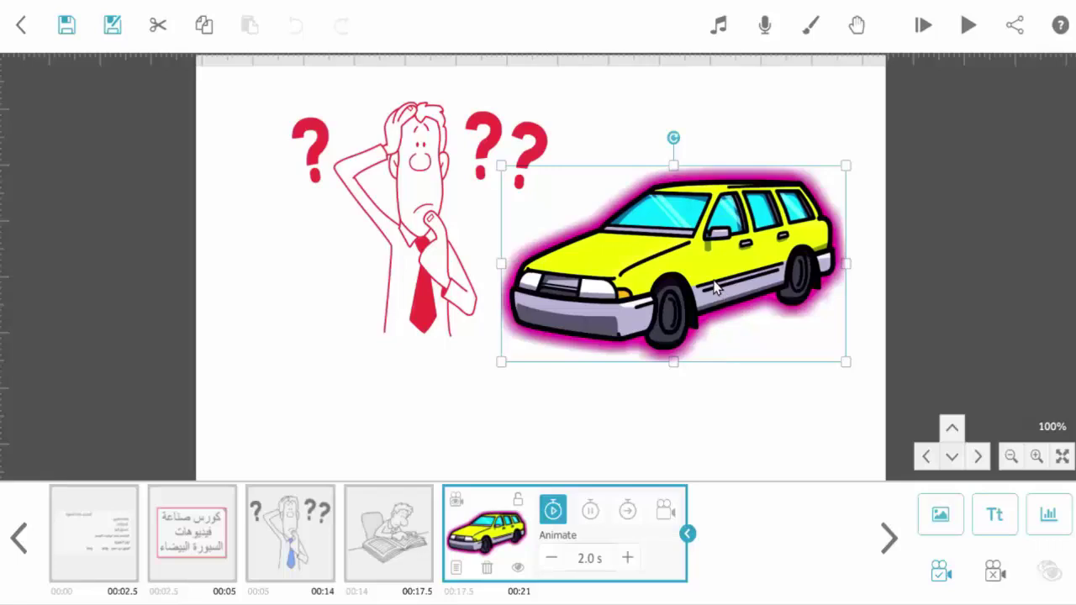
# - Shrink the car image, place it in the canvas's lower-left corner, and briefly preview its move-in animation
pyautogui.moveTo(843, 174); pyautogui.dragTo(317, 398)
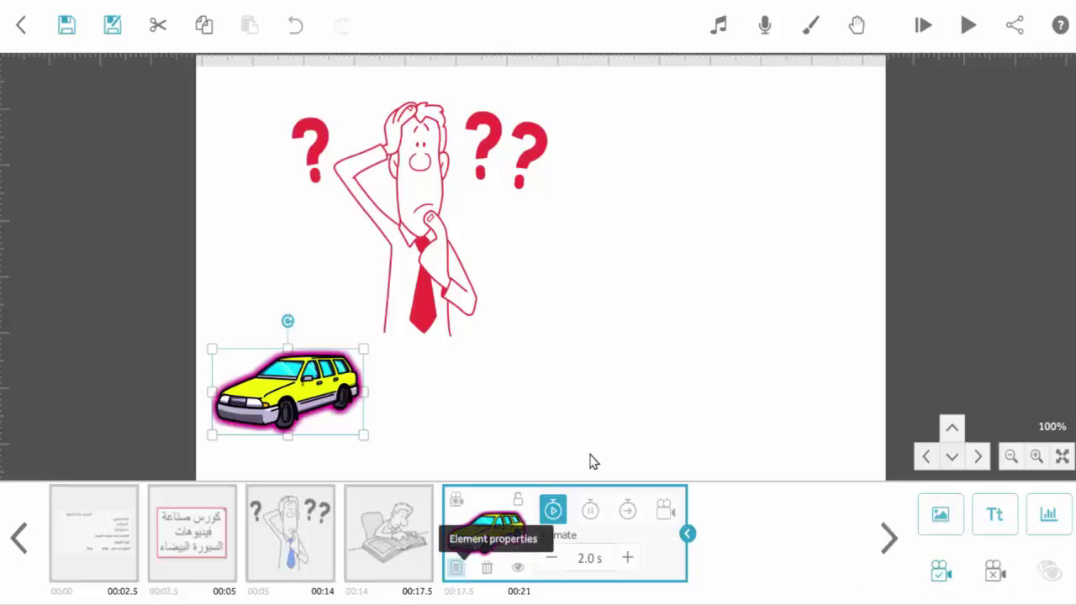
pyautogui.click(967, 26)
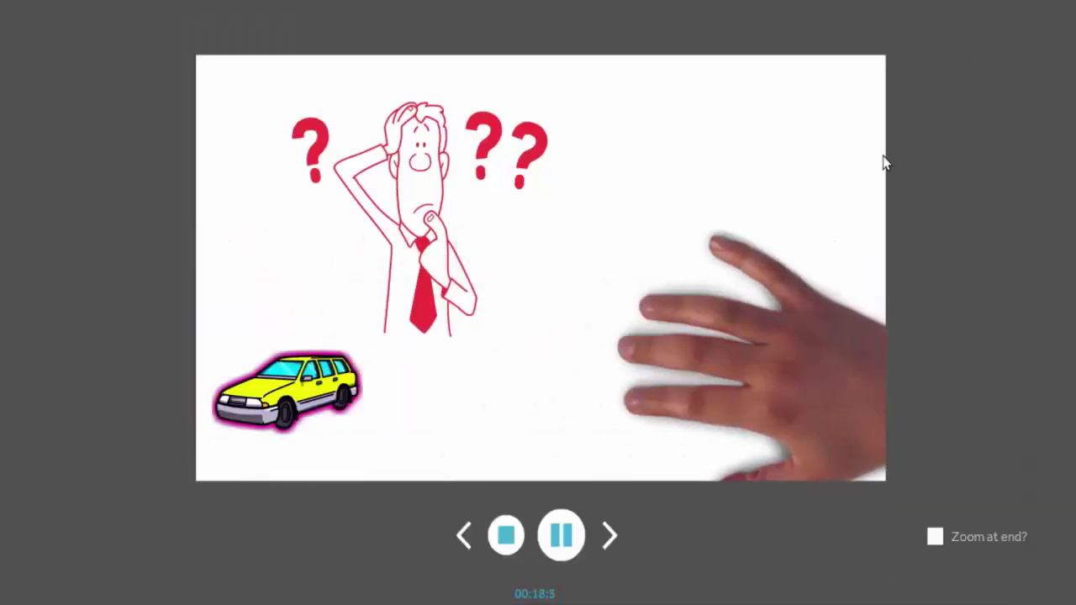
pyautogui.click(506, 535)
# - Set the car image to animate with no drawing hand, and preview the result
pyautogui.click(459, 572)
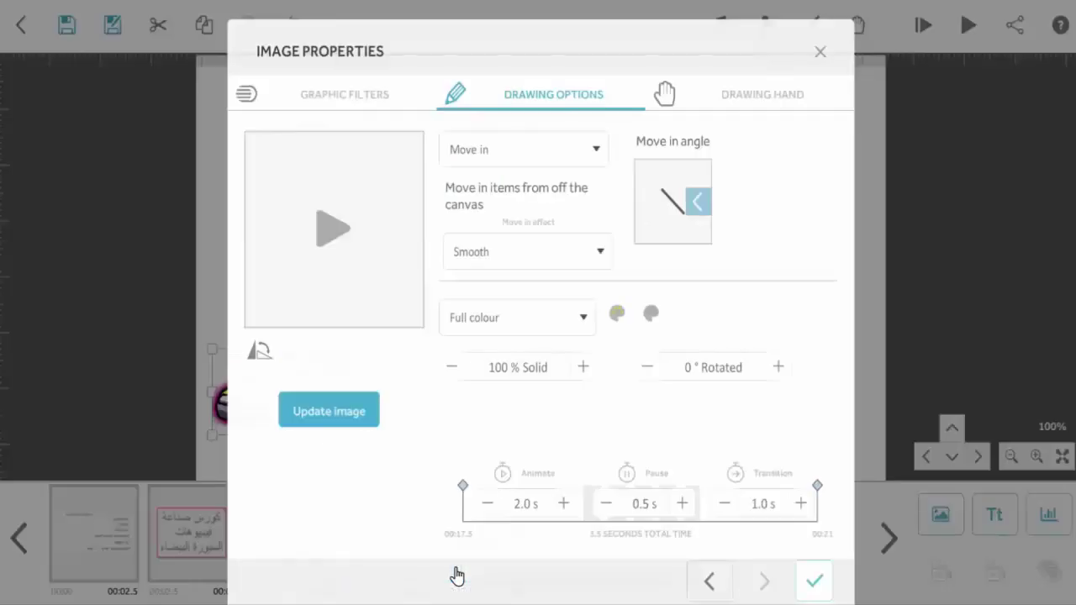
pyautogui.click(745, 96)
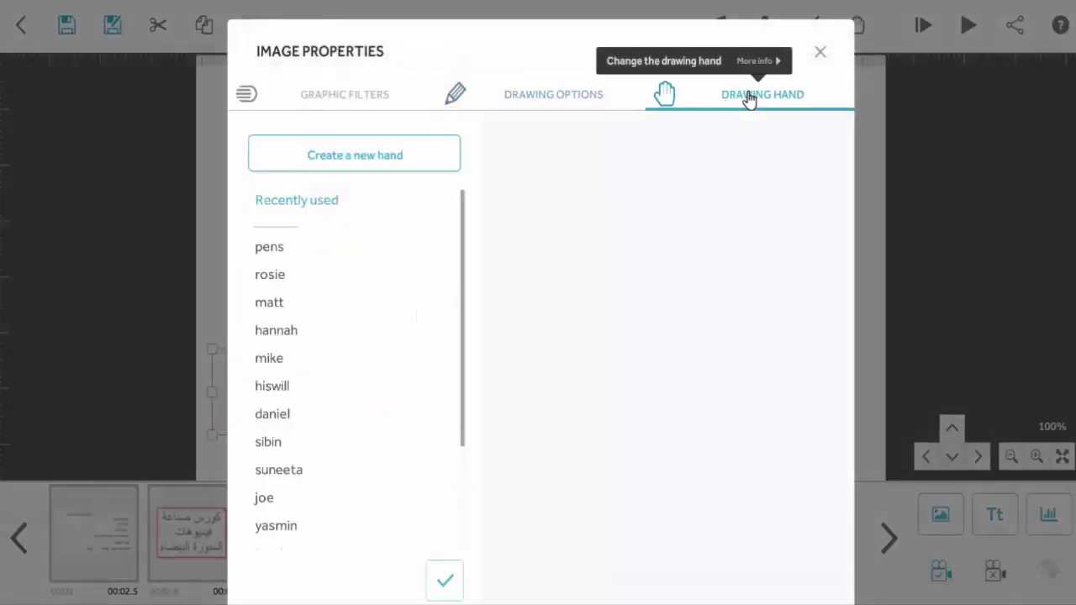
pyautogui.click(747, 187)
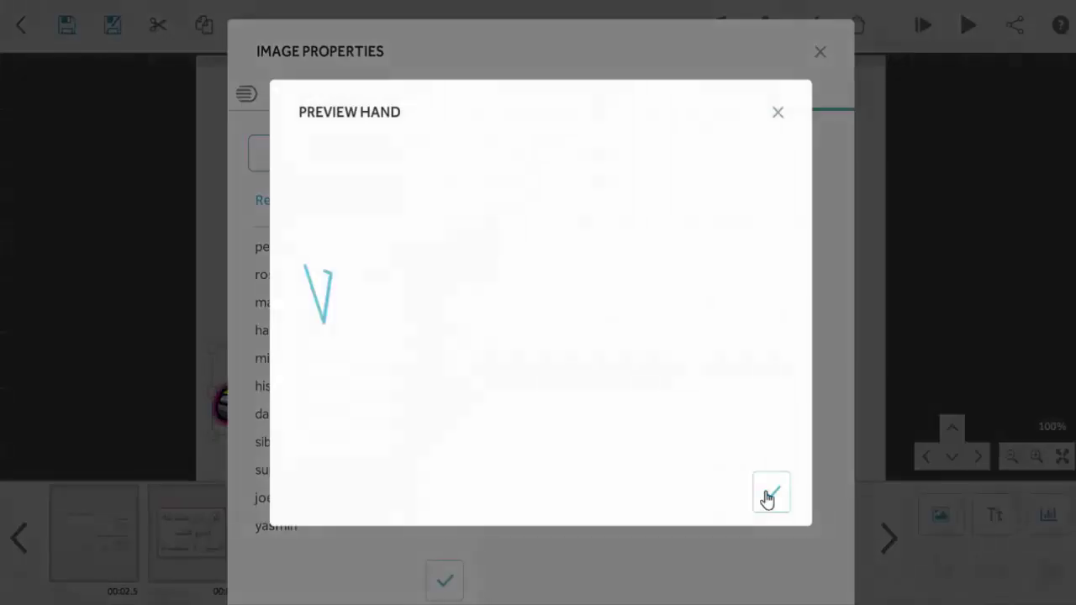
pyautogui.click(768, 498)
pyautogui.click(444, 579)
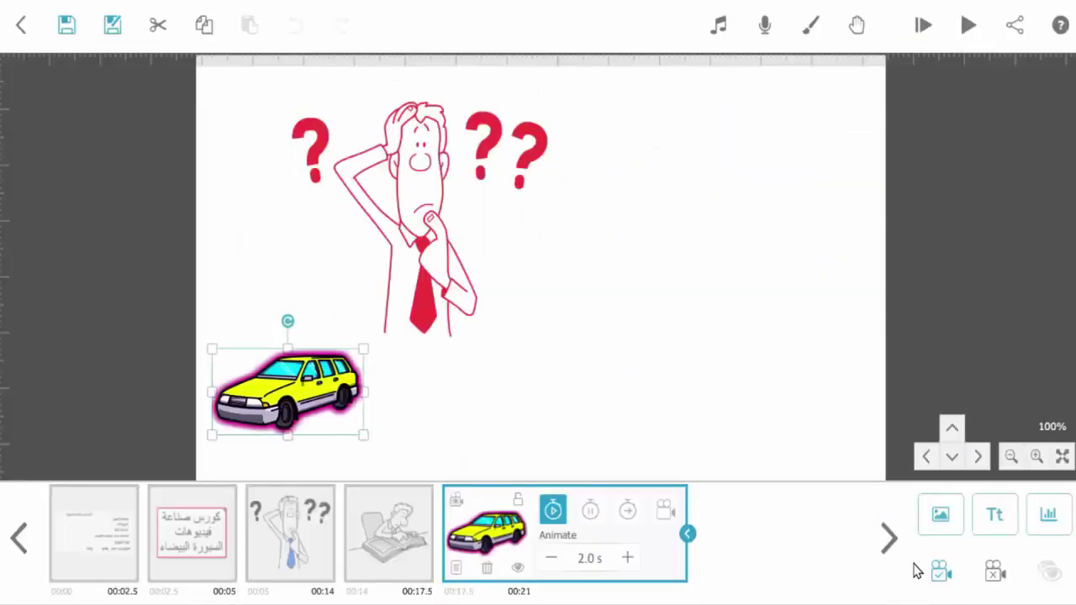
pyautogui.click(968, 25)
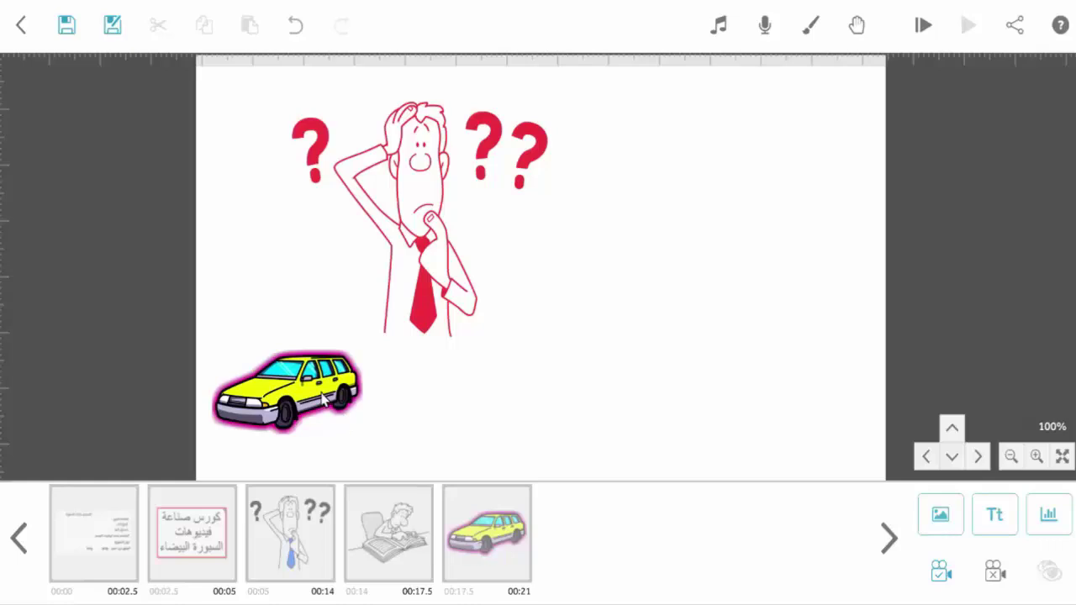
# - Search the image library for "road" and add the straight grey road image to the scribe
pyautogui.click(940, 514)
pyautogui.click(553, 73)
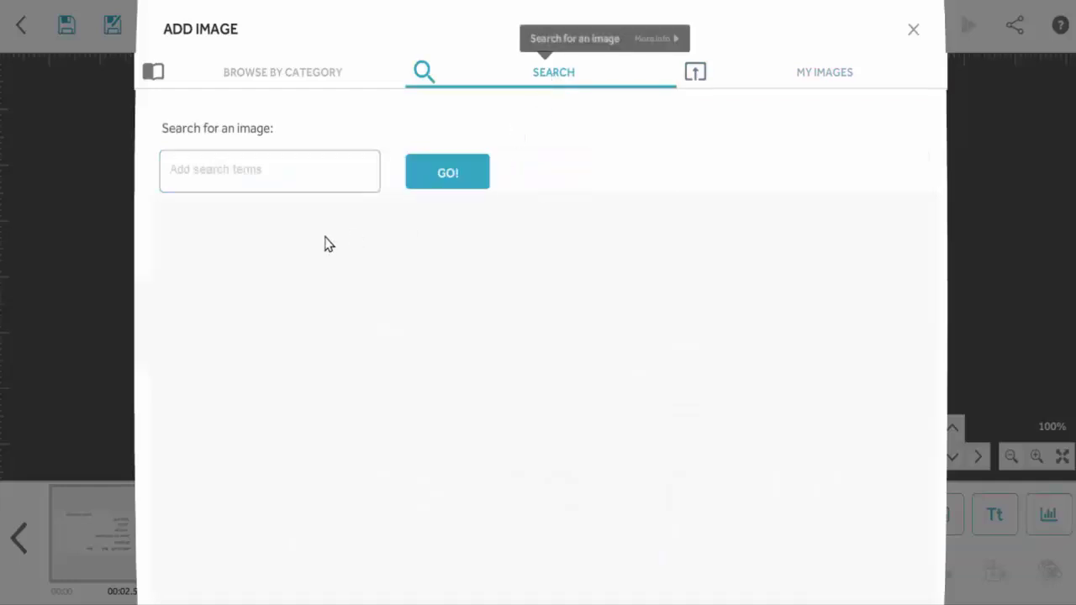
pyautogui.click(258, 176)
pyautogui.write('roa')
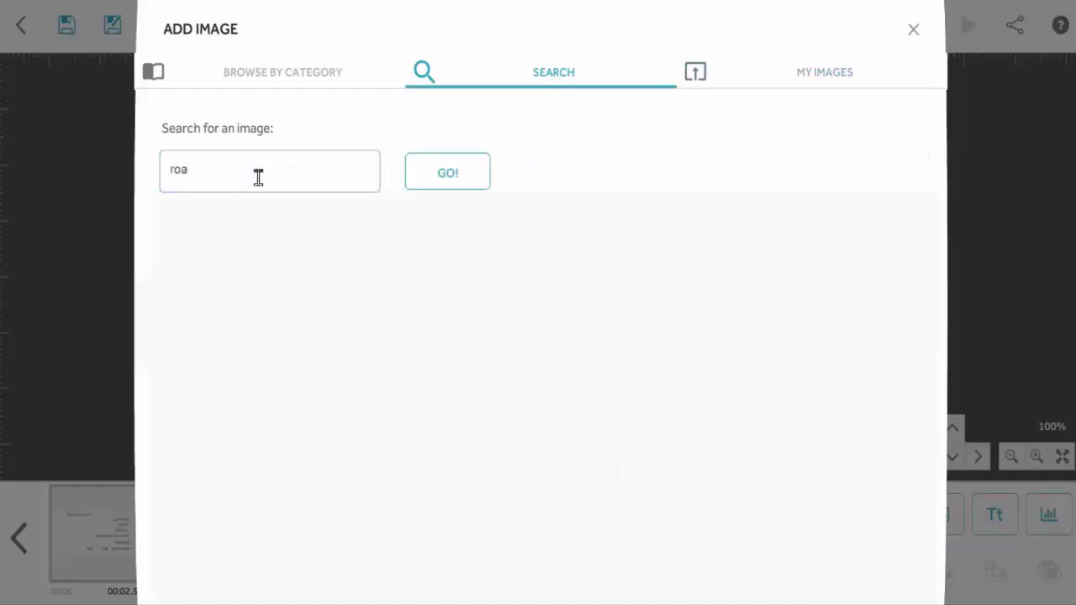
pyautogui.write('d')
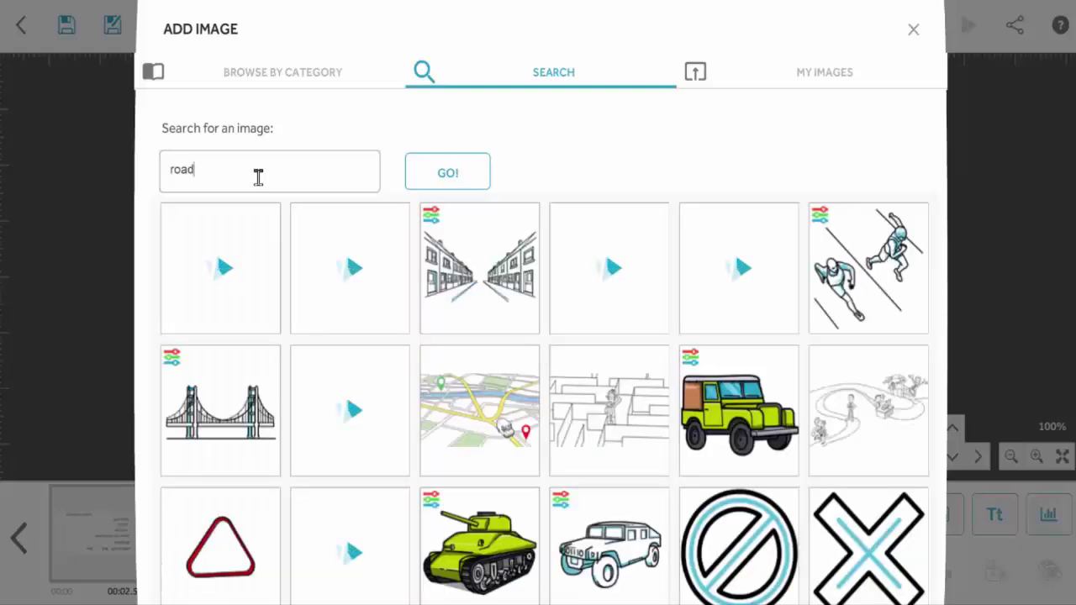
pyautogui.hscroll(2, 424, 381)
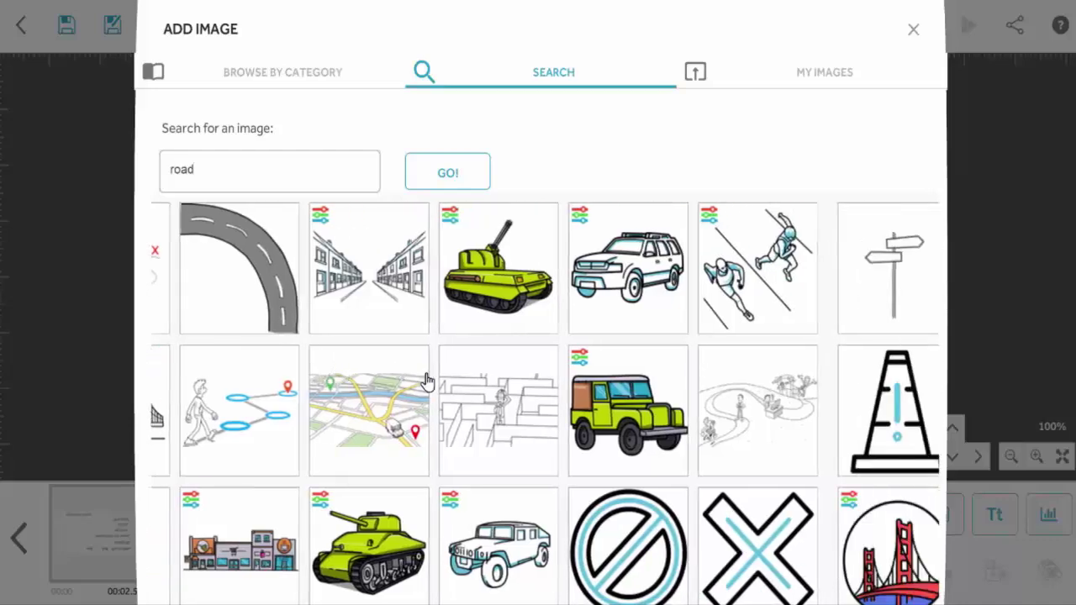
pyautogui.hscroll(10, 426, 384)
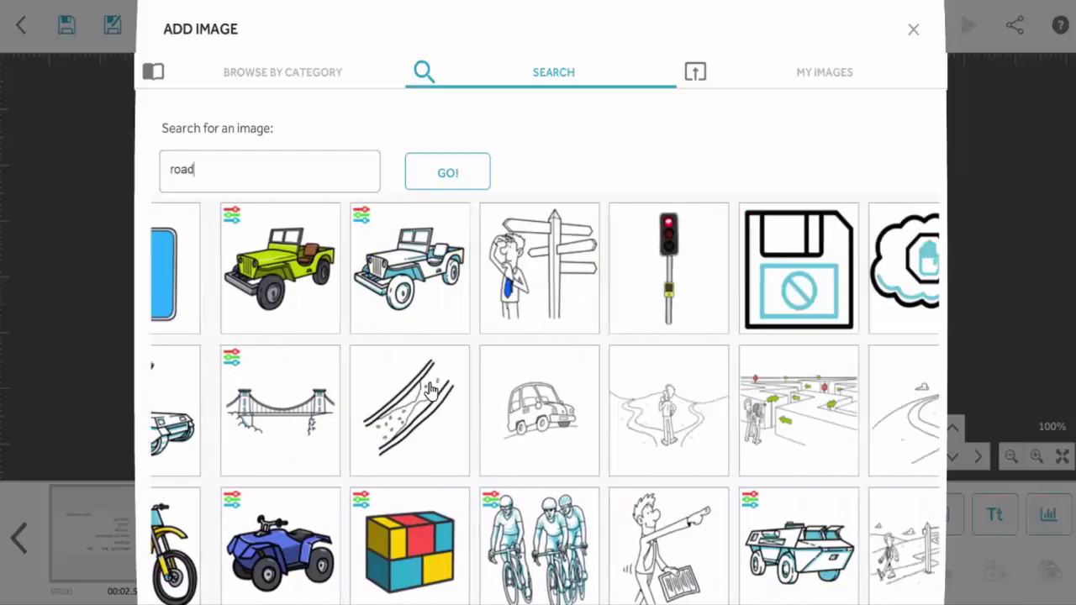
pyautogui.hscroll(6, 429, 388)
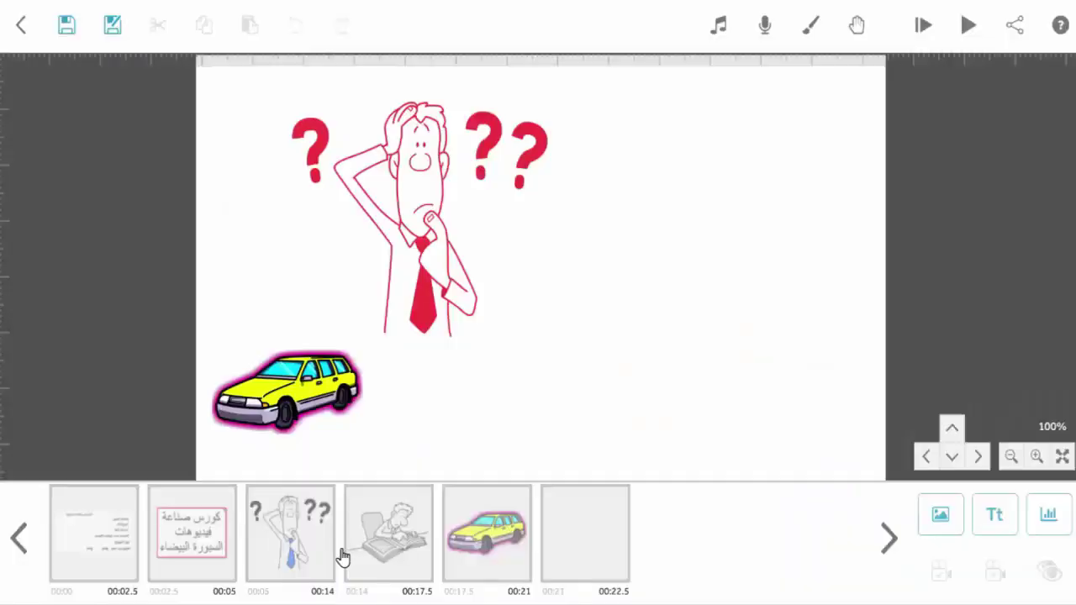
# - Place the road image below the confused man, beside the car, and stretch it wider and taller
pyautogui.moveTo(511, 281); pyautogui.dragTo(543, 407)
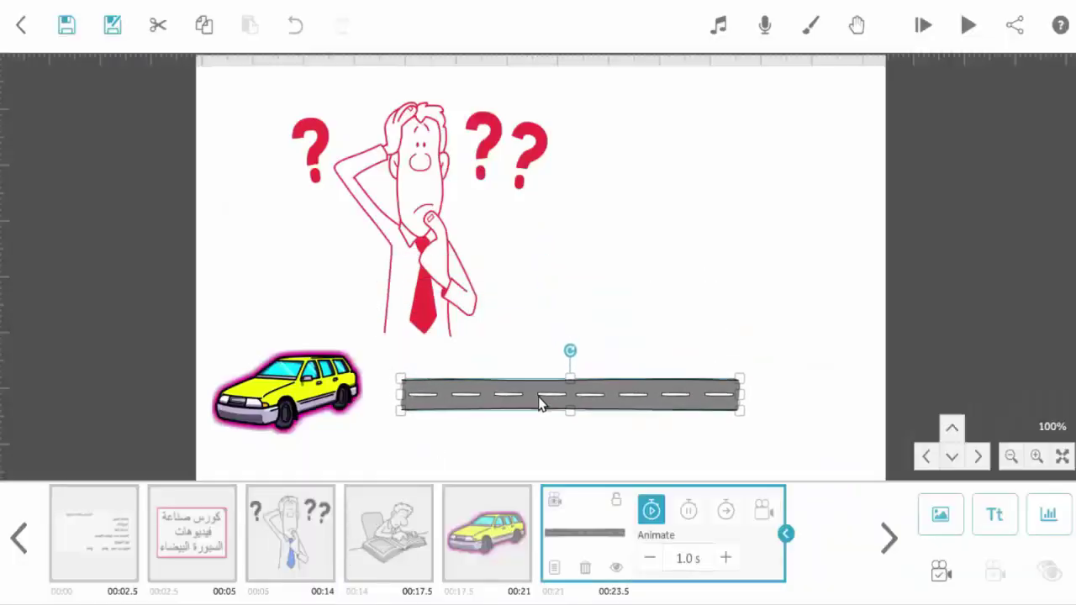
pyautogui.click(696, 395)
pyautogui.moveTo(741, 394); pyautogui.dragTo(828, 419)
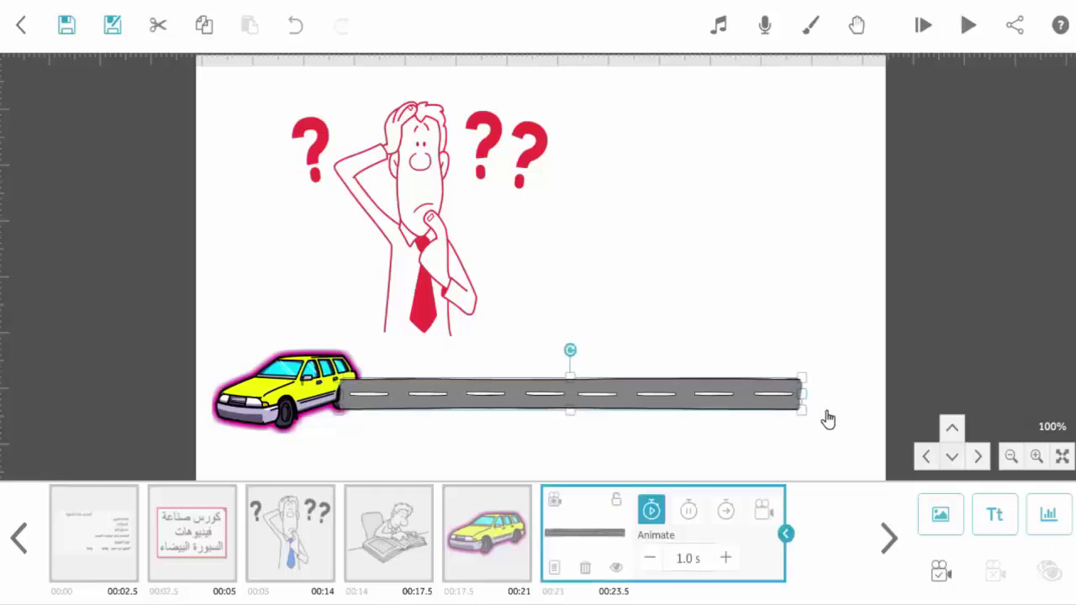
pyautogui.moveTo(574, 385); pyautogui.dragTo(571, 356)
# - Move the car over the road's left end and reorder the timeline so the road comes before the car
pyautogui.click(248, 399)
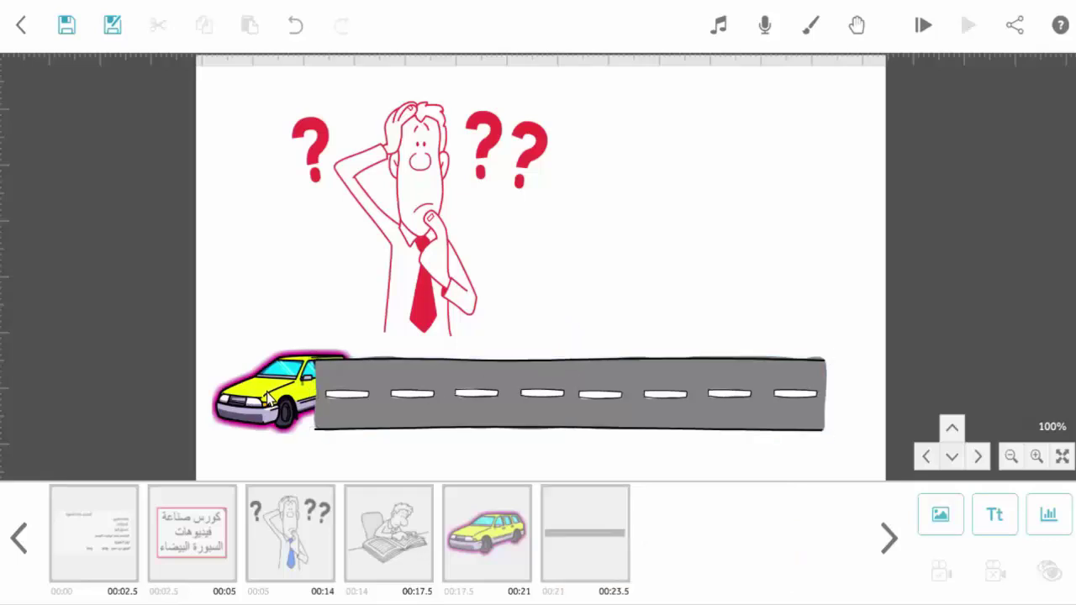
pyautogui.moveTo(248, 398); pyautogui.dragTo(329, 394)
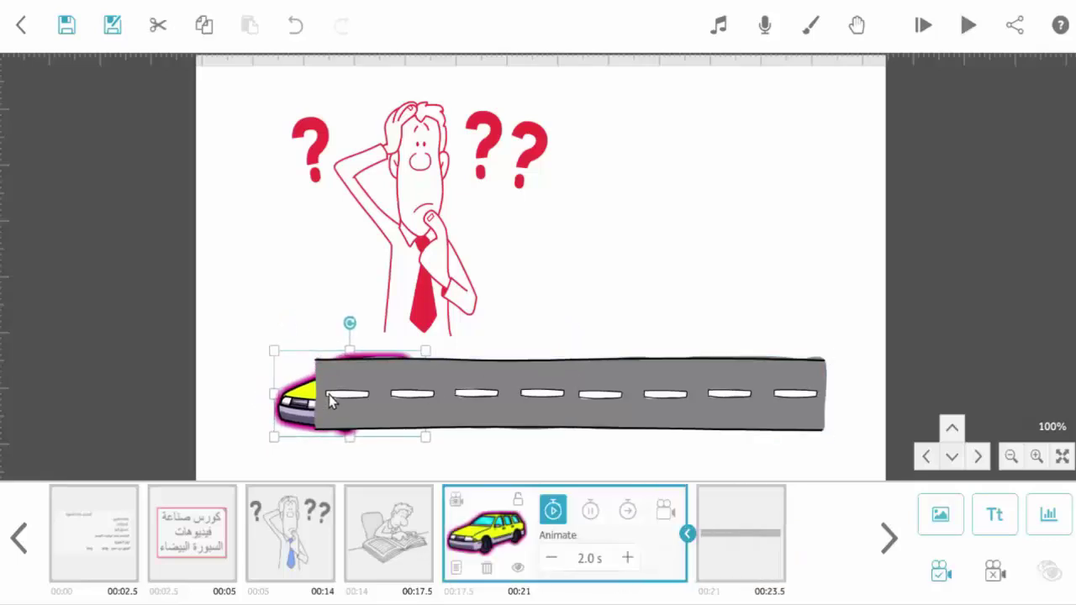
pyautogui.click(742, 533)
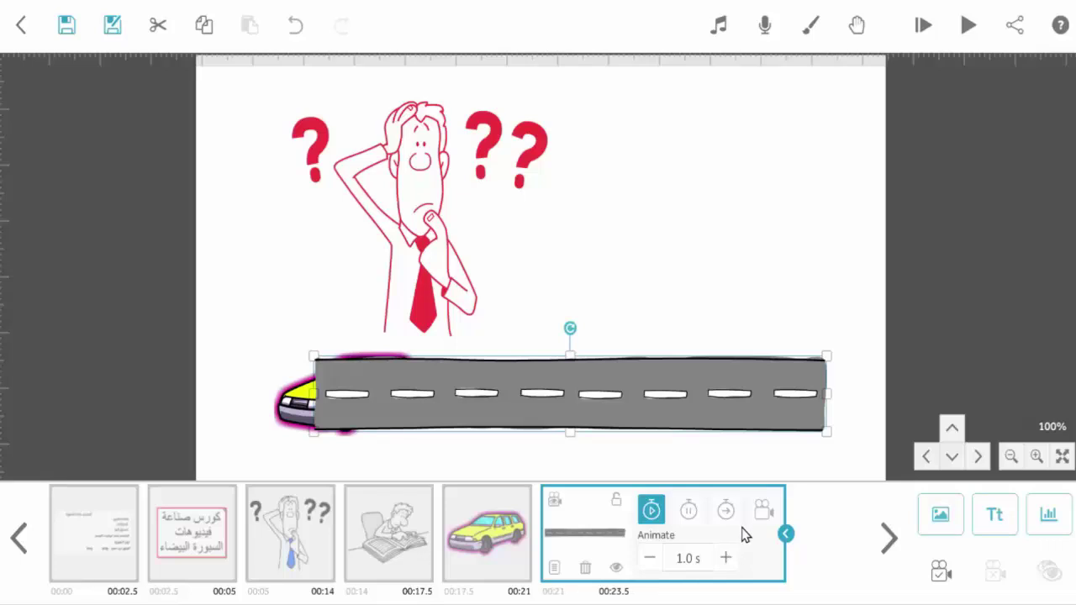
pyautogui.click(785, 534)
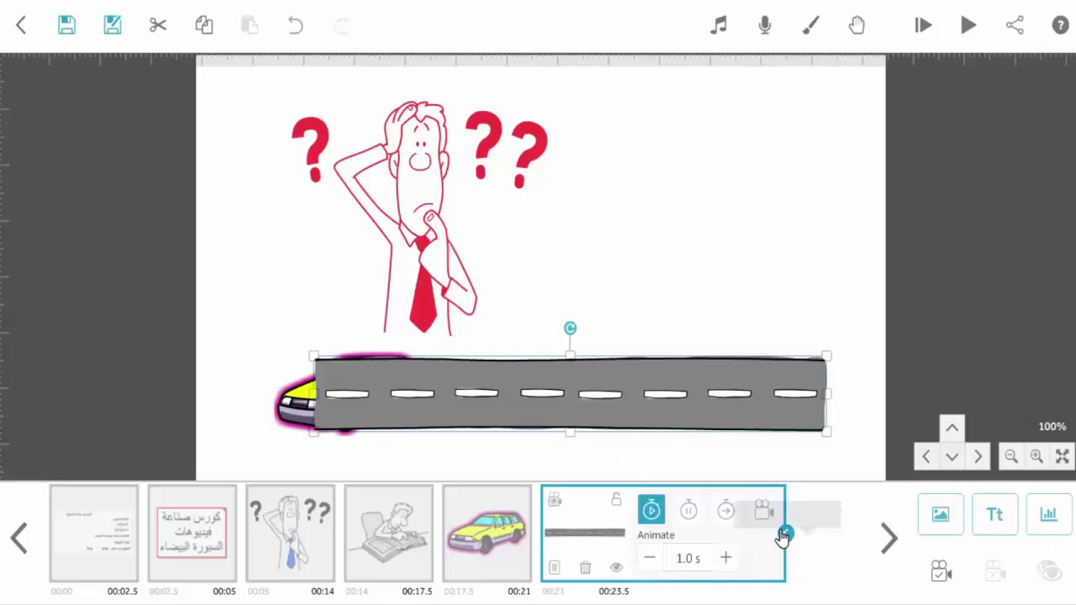
pyautogui.moveTo(604, 532)
pyautogui.mouseDown()
pyautogui.moveTo(545, 543)
pyautogui.moveTo(459, 539)
pyautogui.moveTo(475, 536)
pyautogui.mouseUp()
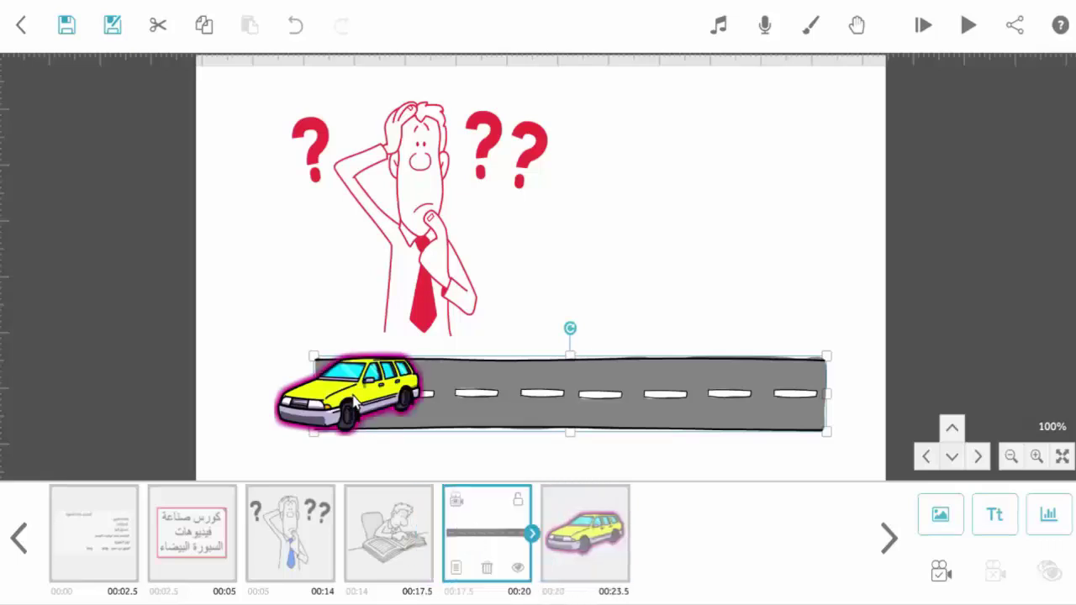
# - Move the car off the road, then widen the road across the full canvas along its lower edge and make it taller
pyautogui.moveTo(355, 405)
pyautogui.mouseDown()
pyautogui.moveTo(414, 424)
pyautogui.moveTo(353, 372)
pyautogui.moveTo(370, 386)
pyautogui.moveTo(366, 408)
pyautogui.mouseUp()
pyautogui.click(389, 412)
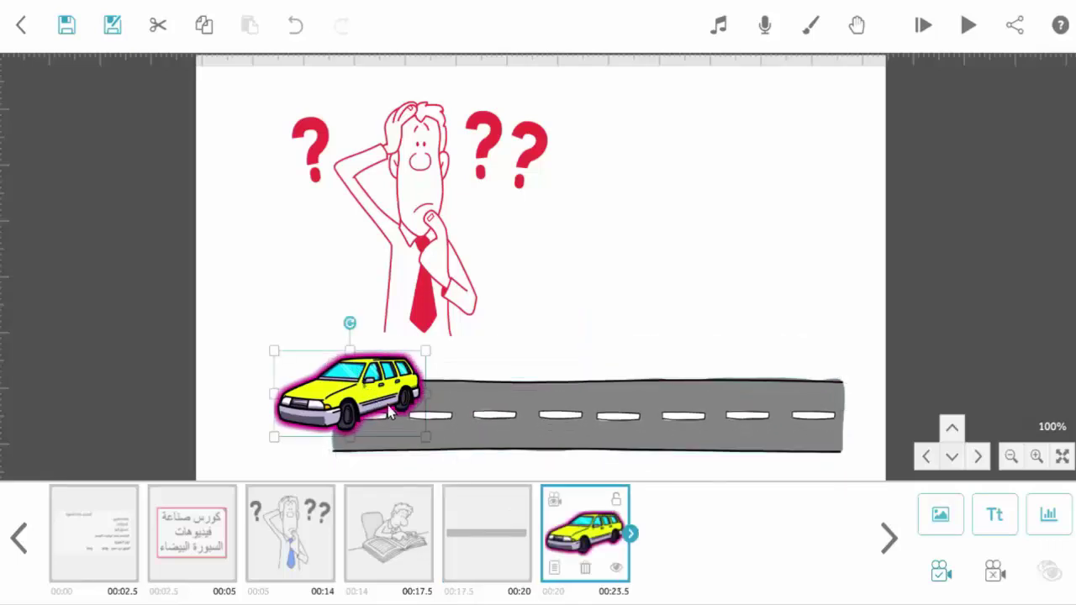
pyautogui.moveTo(376, 369); pyautogui.dragTo(617, 269)
pyautogui.click(382, 418)
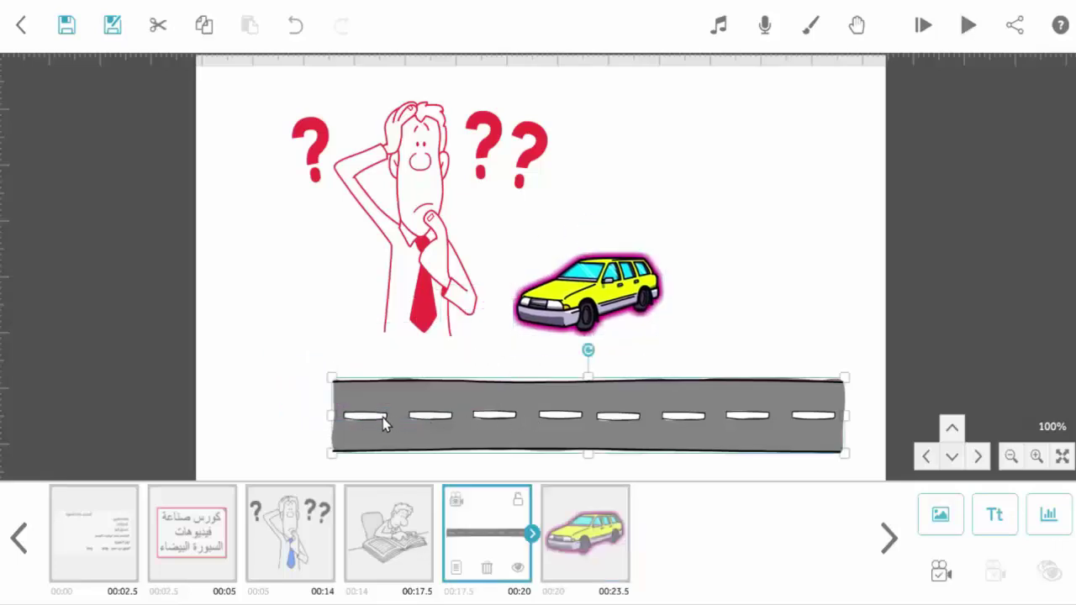
pyautogui.moveTo(333, 420); pyautogui.dragTo(245, 413)
pyautogui.moveTo(442, 420); pyautogui.dragTo(396, 424)
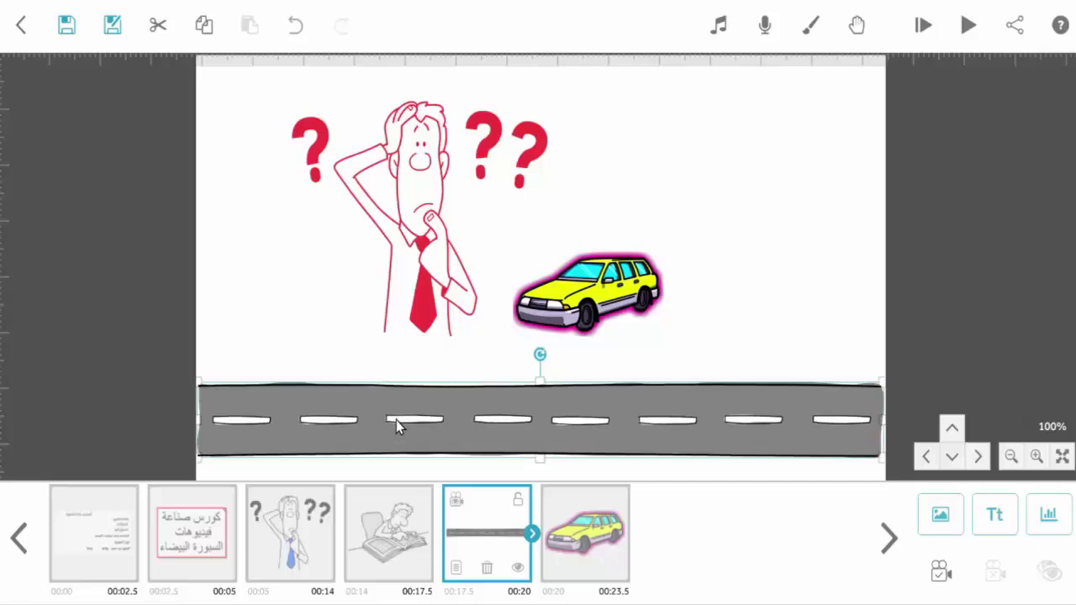
pyautogui.moveTo(538, 385); pyautogui.dragTo(538, 368)
# - Place the car on the road's left end and set the camera of both the road and car images to the current position
pyautogui.click(583, 307)
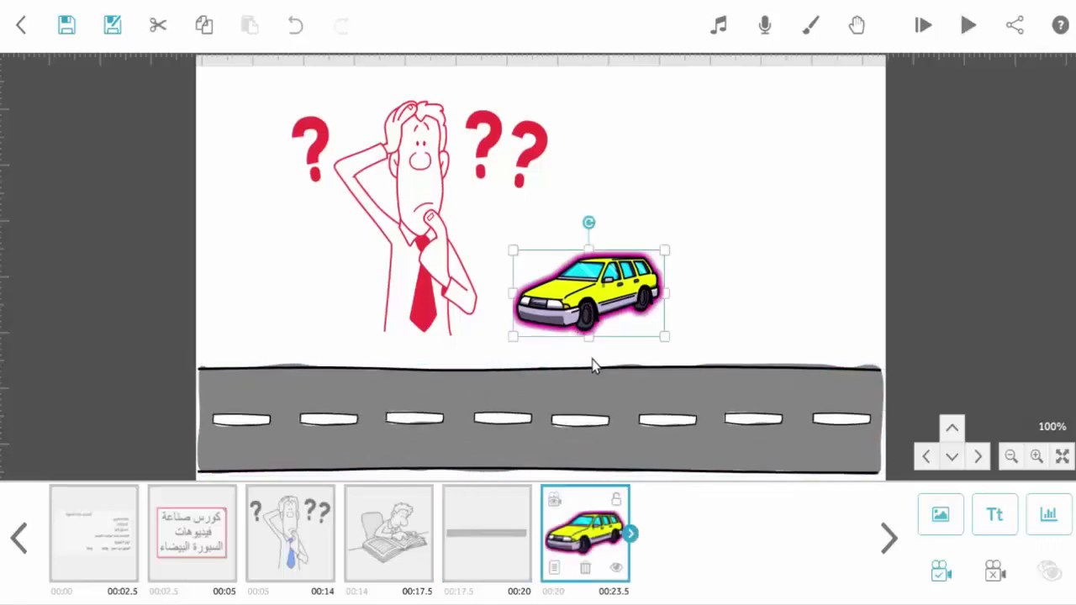
pyautogui.moveTo(568, 308); pyautogui.dragTo(265, 423)
pyautogui.click(501, 548)
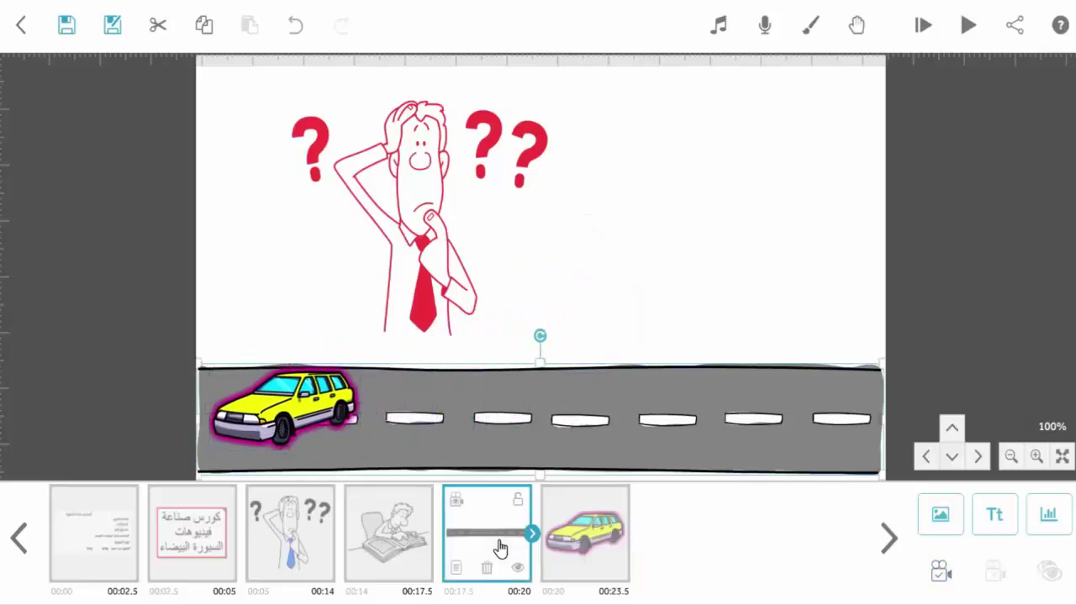
pyautogui.keyDown('shift'); pyautogui.click(577, 563); pyautogui.keyUp('shift')
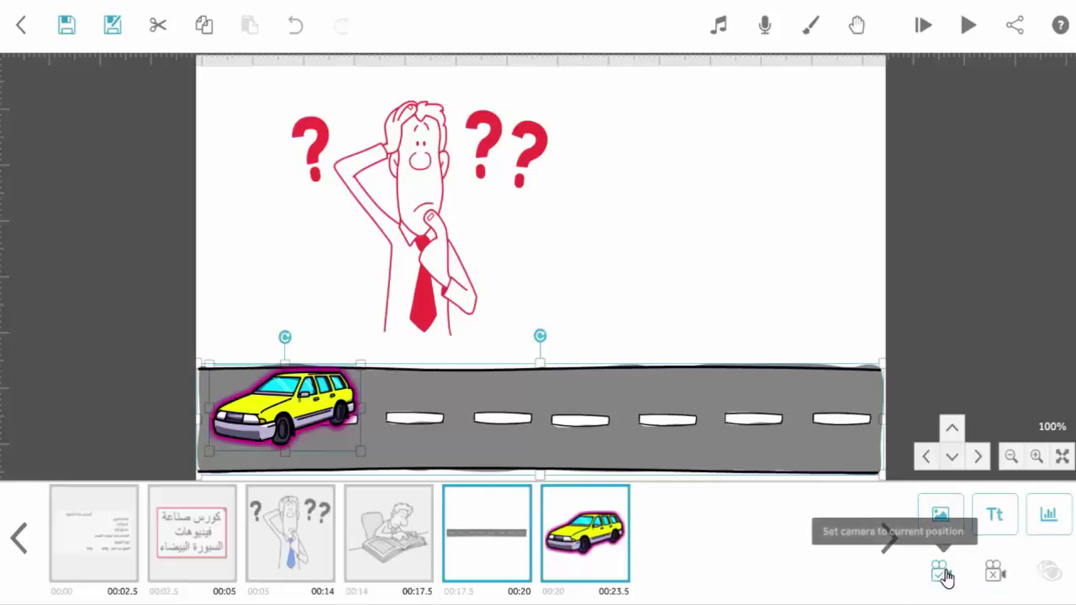
pyautogui.click(473, 551)
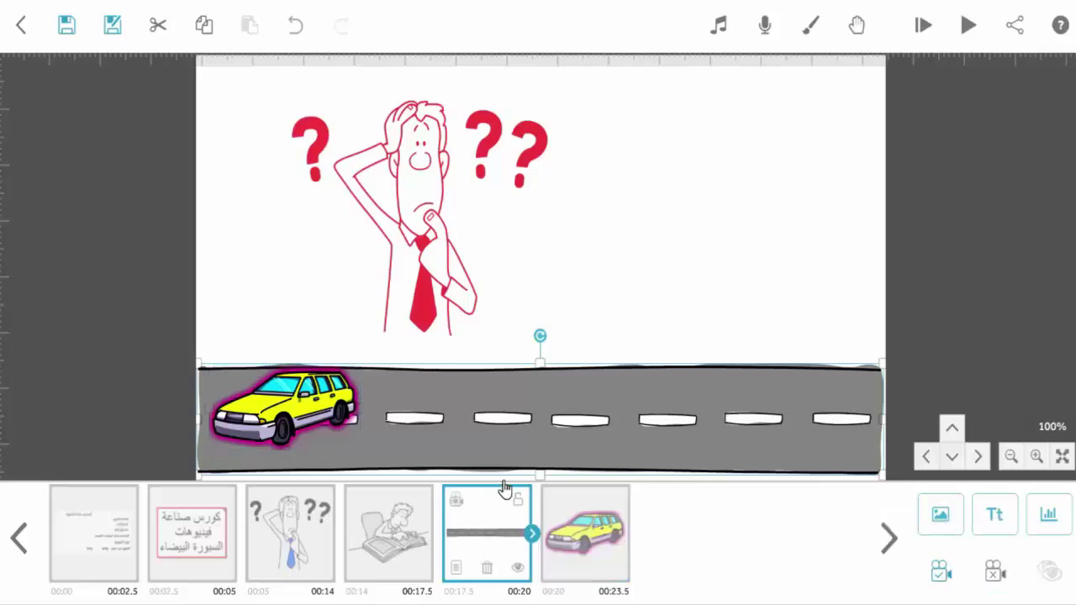
# - Change the road image's animation from Draw to Fade in, and preview the result
pyautogui.click(454, 571)
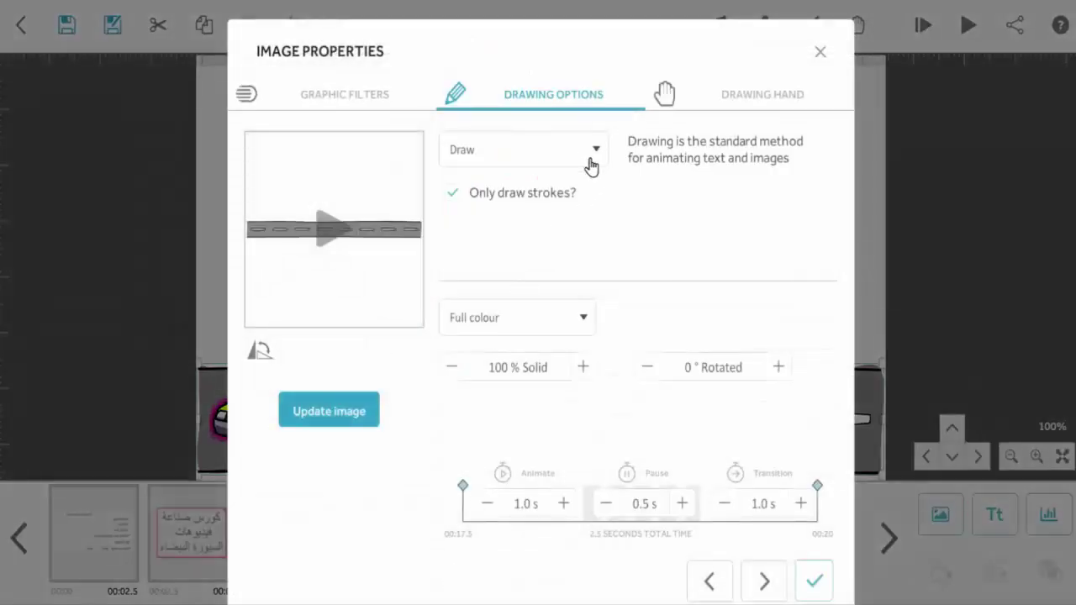
pyautogui.click(594, 156)
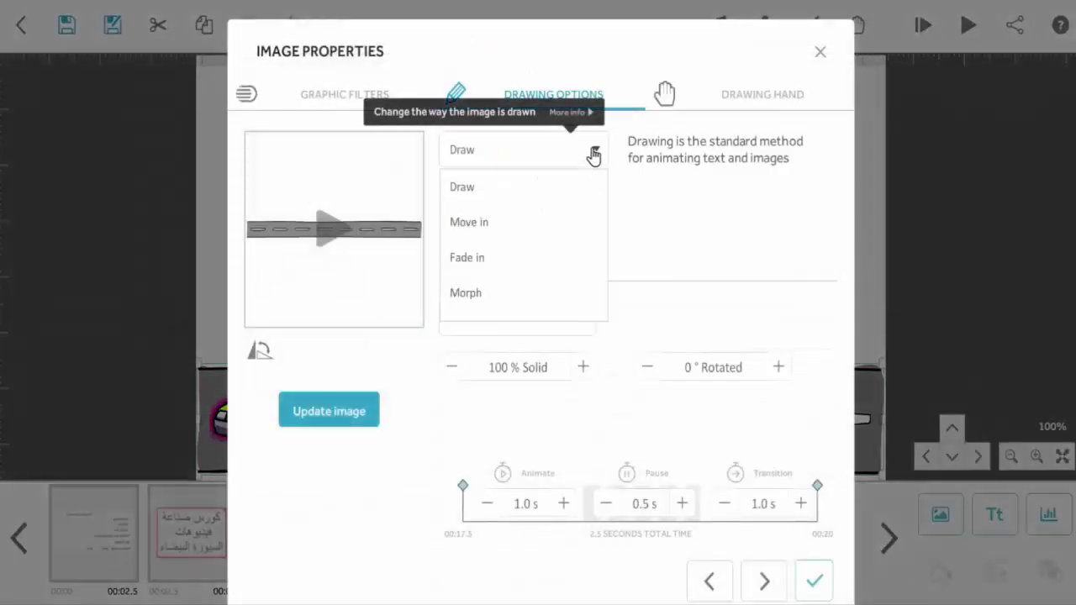
pyautogui.click(470, 259)
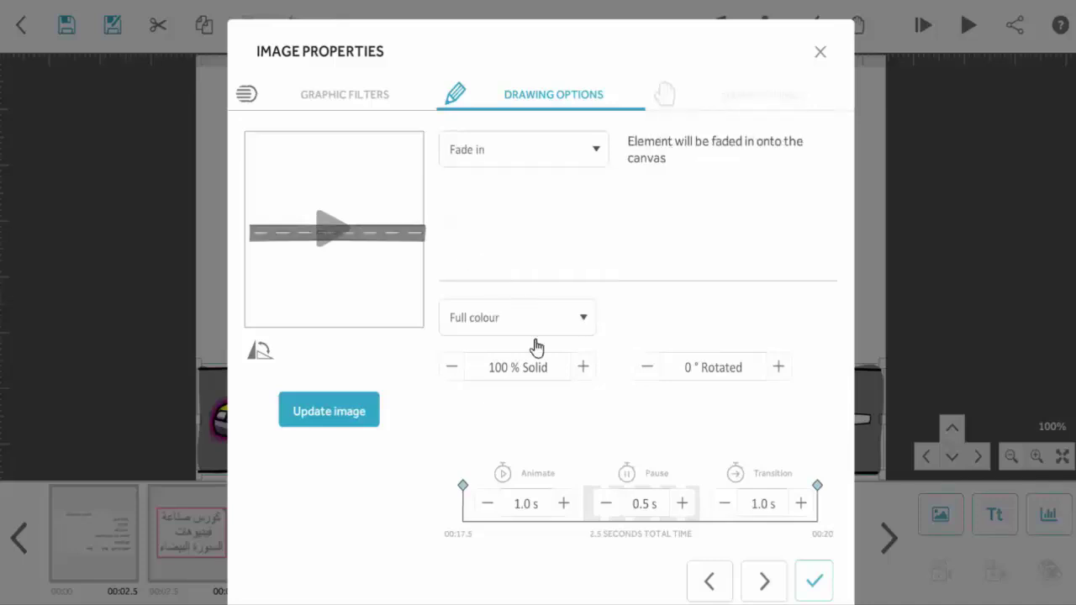
pyautogui.click(815, 582)
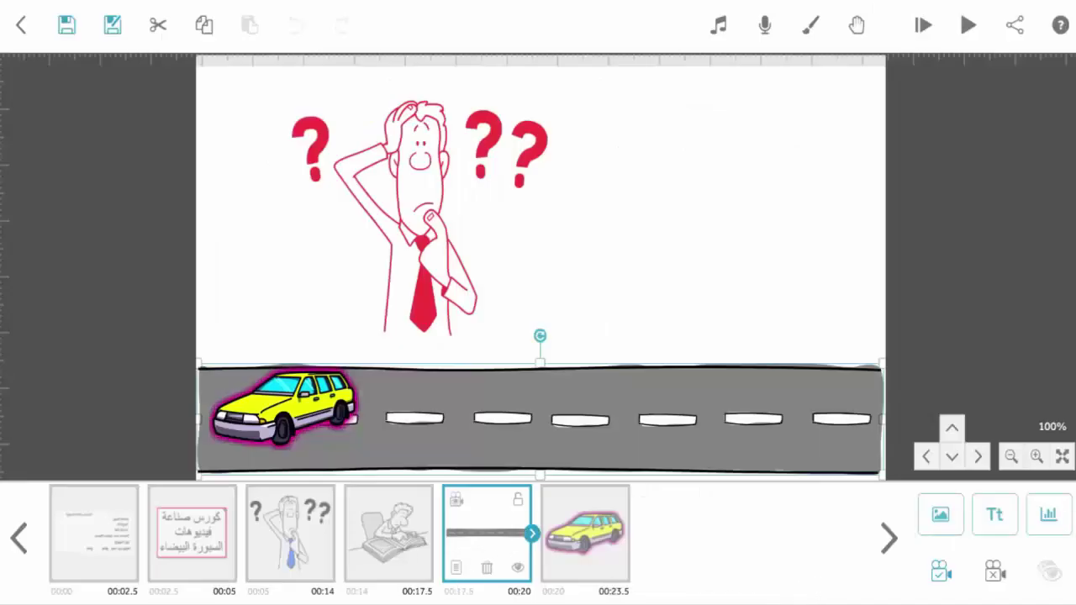
pyautogui.click(966, 25)
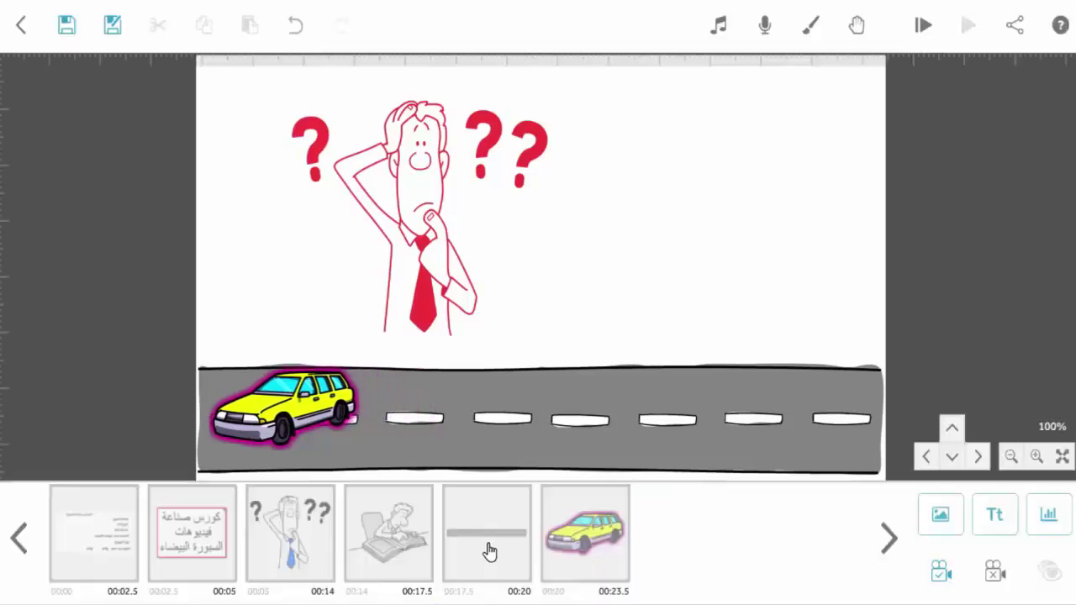
# - Review the available animation types in the properties of the road image and the car image
pyautogui.click(477, 541)
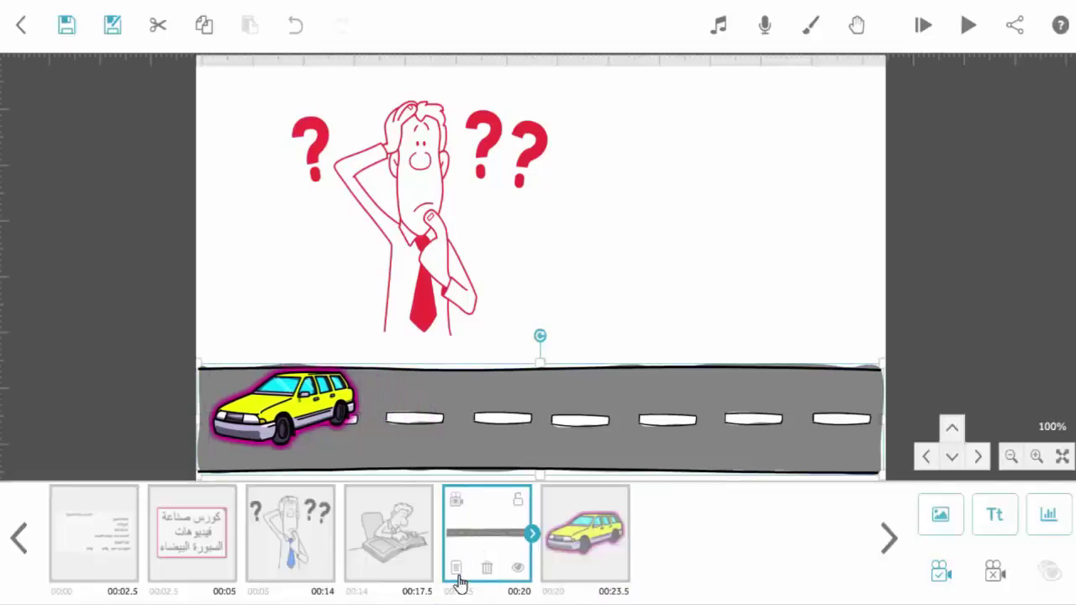
pyautogui.click(455, 568)
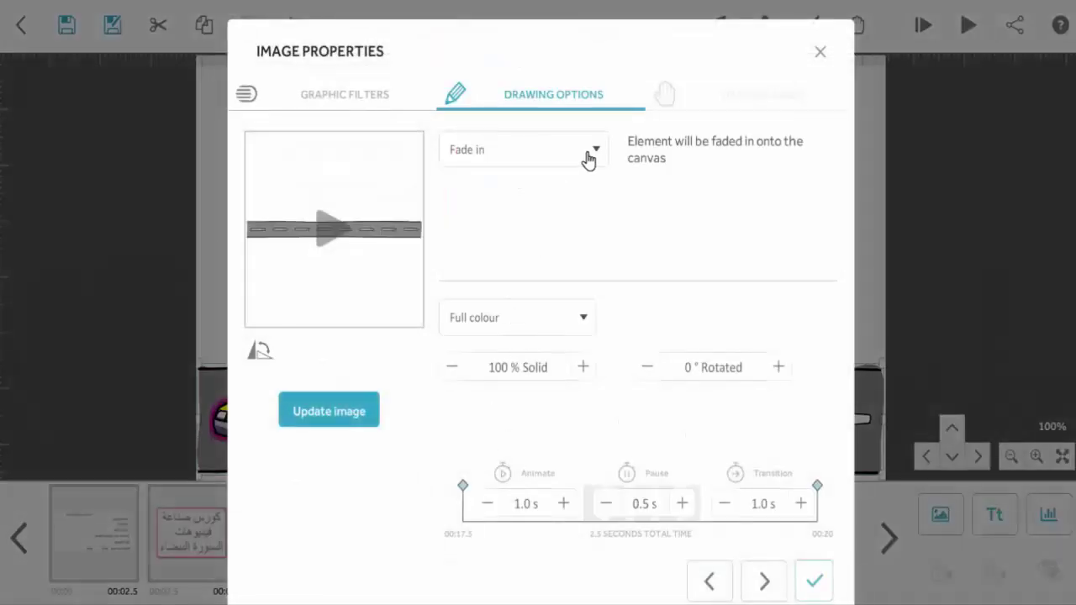
pyautogui.click(588, 160)
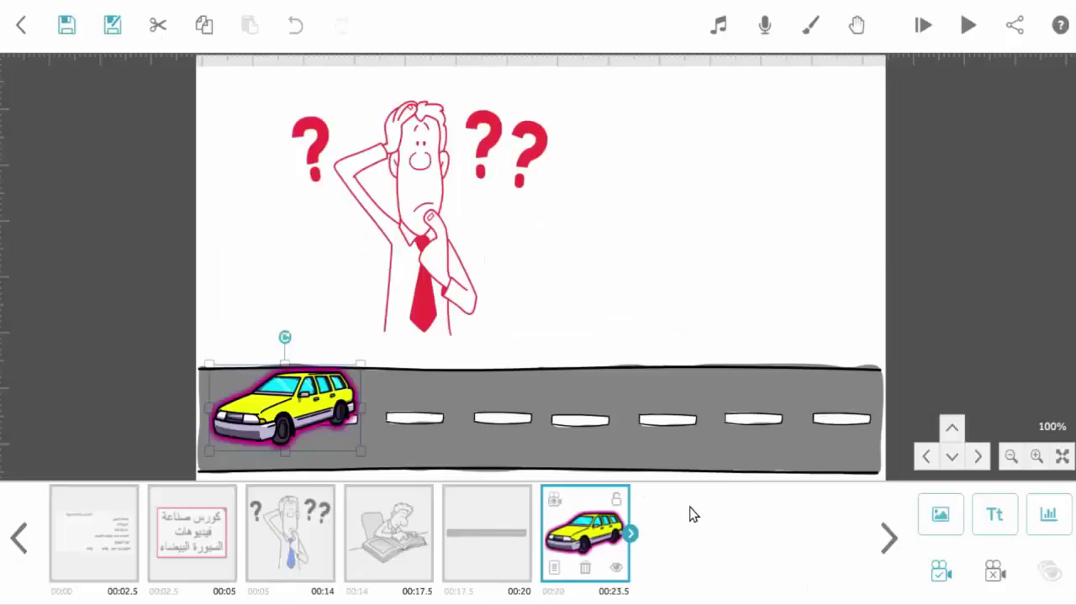
pyautogui.click(554, 568)
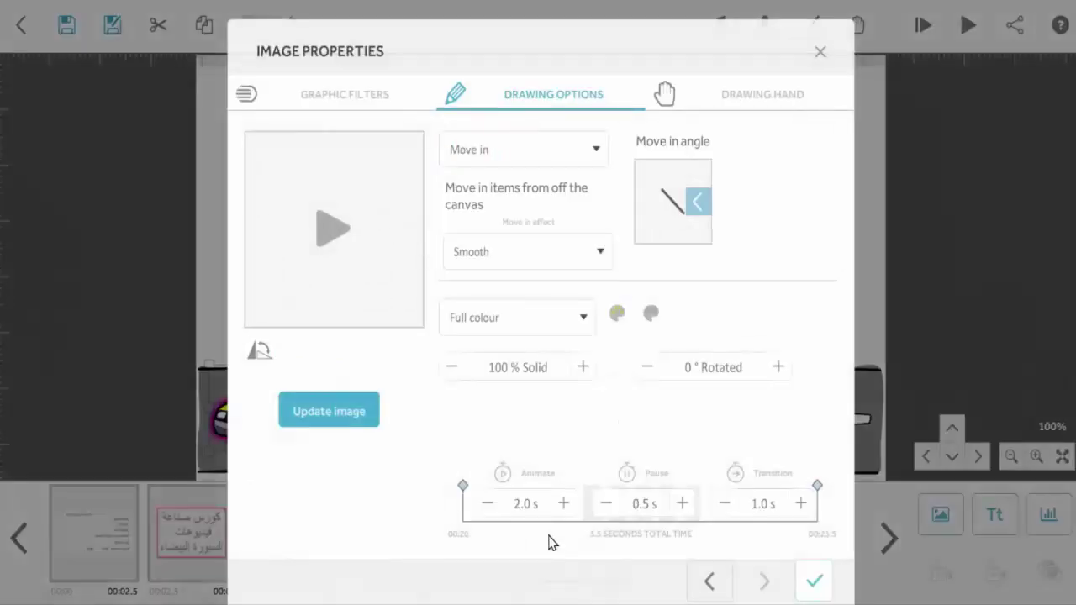
pyautogui.click(591, 151)
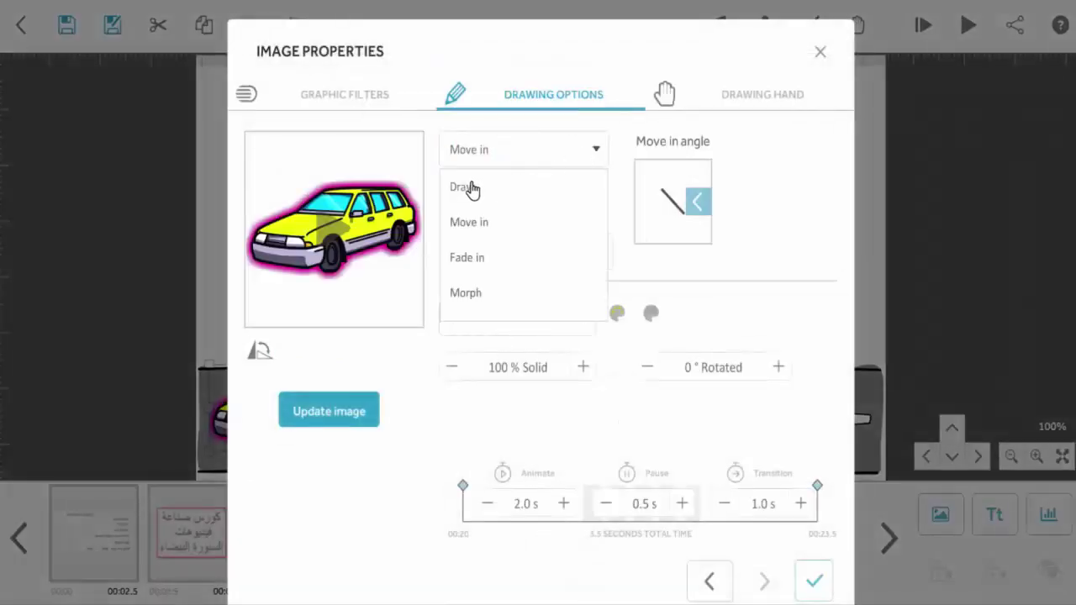
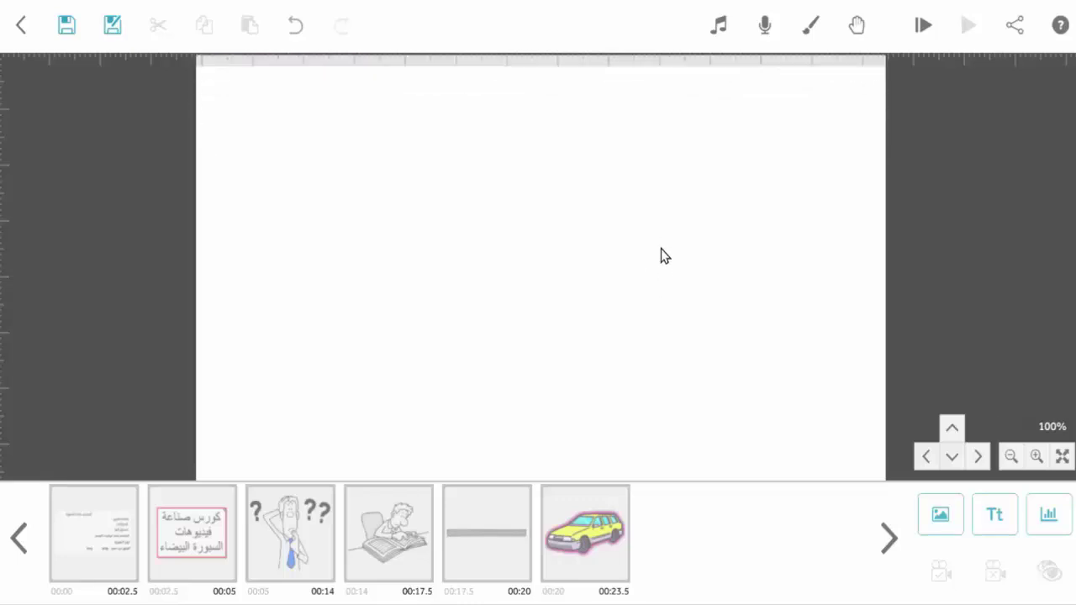
# - Add the coloured park scene with city buildings from the Backgrounds and Scenery (online) image category
pyautogui.click(941, 520)
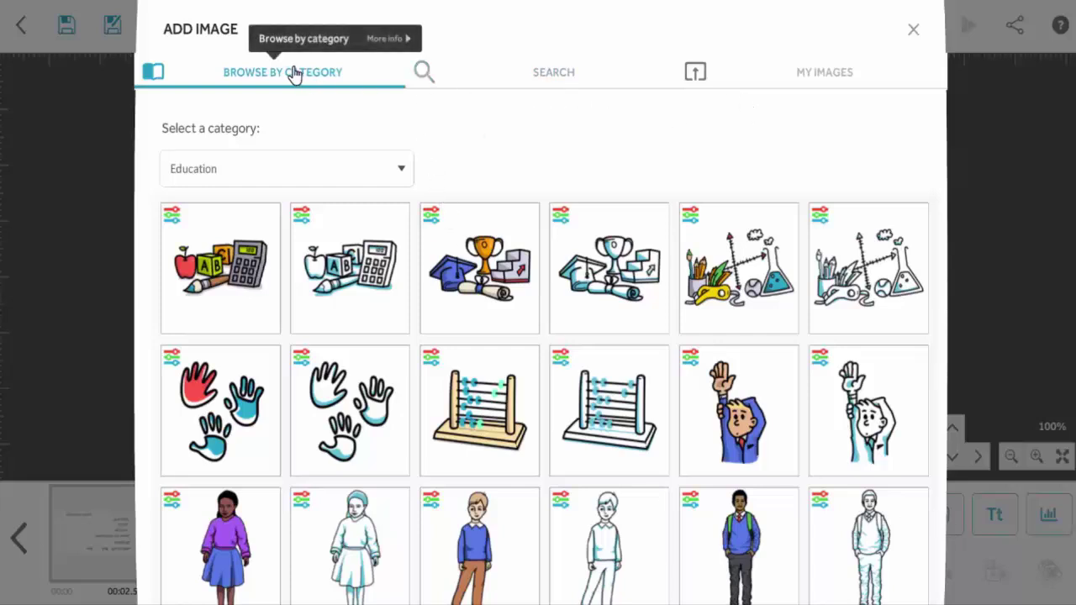
pyautogui.click(404, 172)
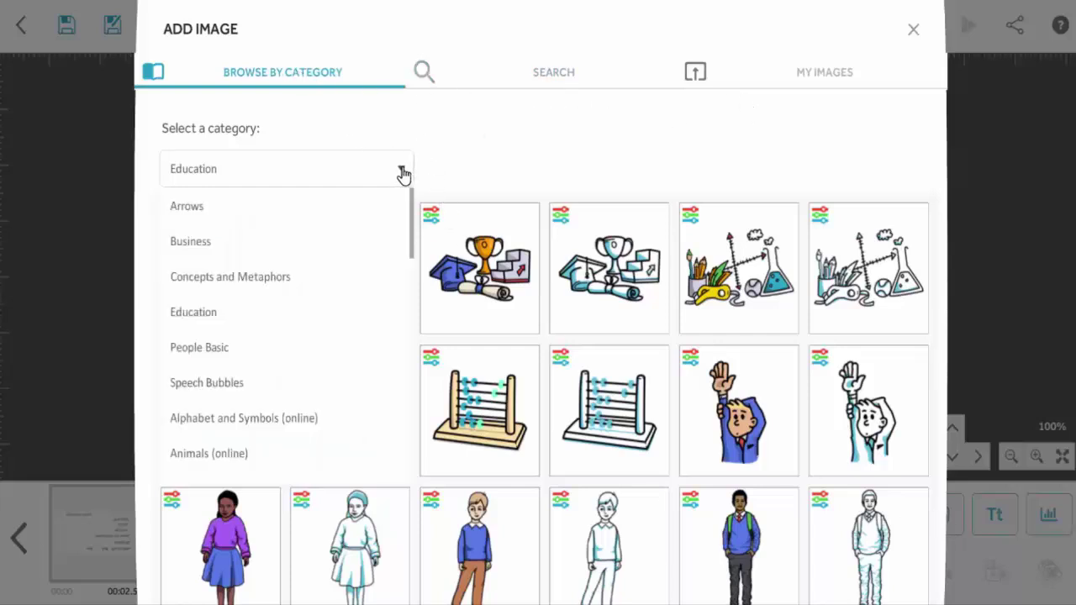
pyautogui.scroll(-1, 294, 256)
pyautogui.scroll(-1, 294, 278)
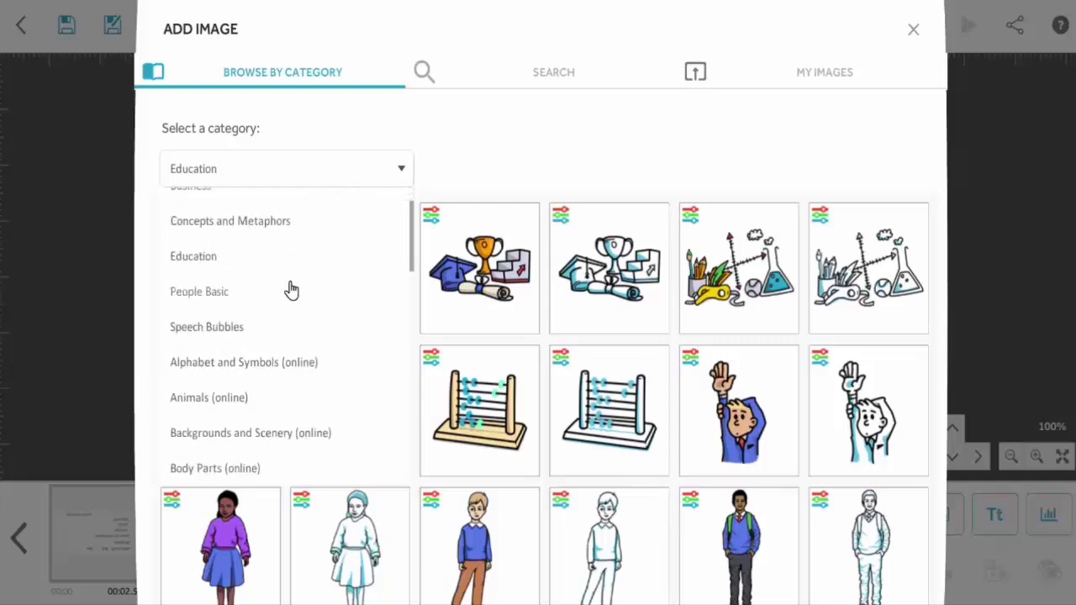
pyautogui.scroll(-2, 290, 311)
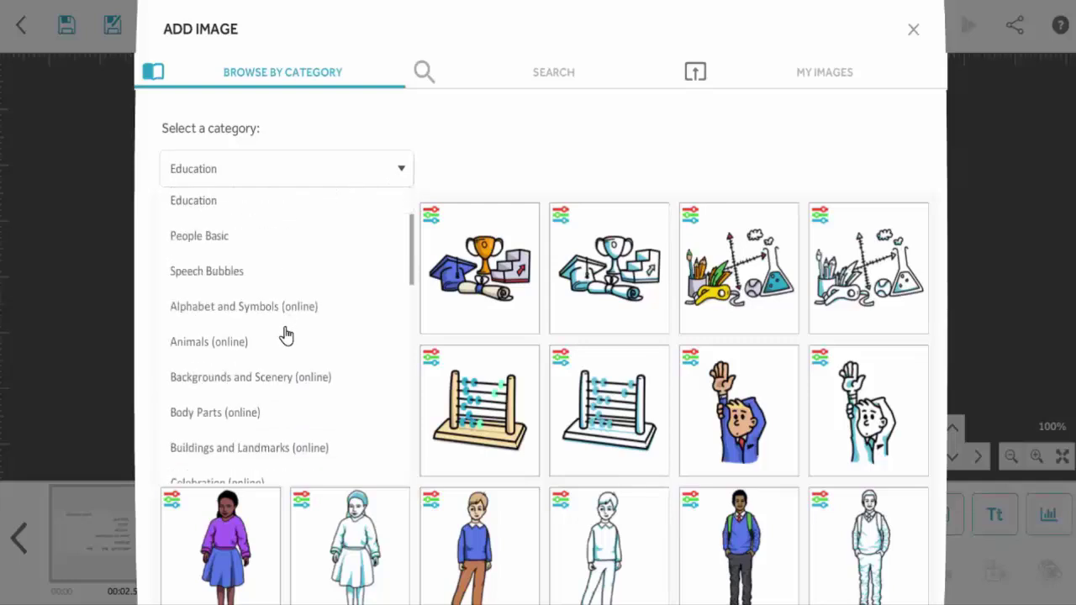
pyautogui.click(265, 386)
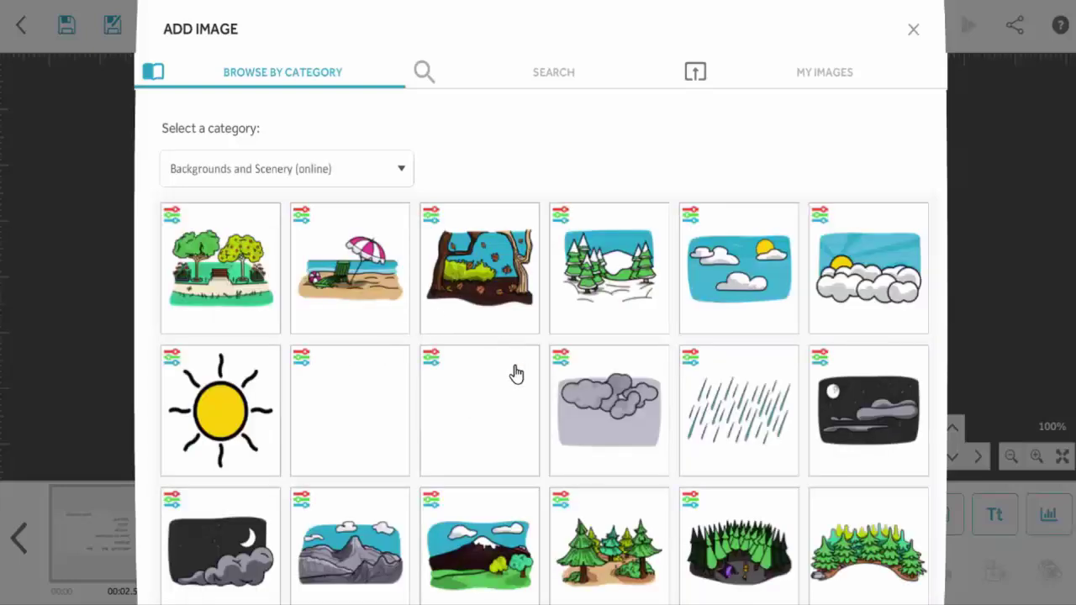
pyautogui.scroll(-5, 515, 373)
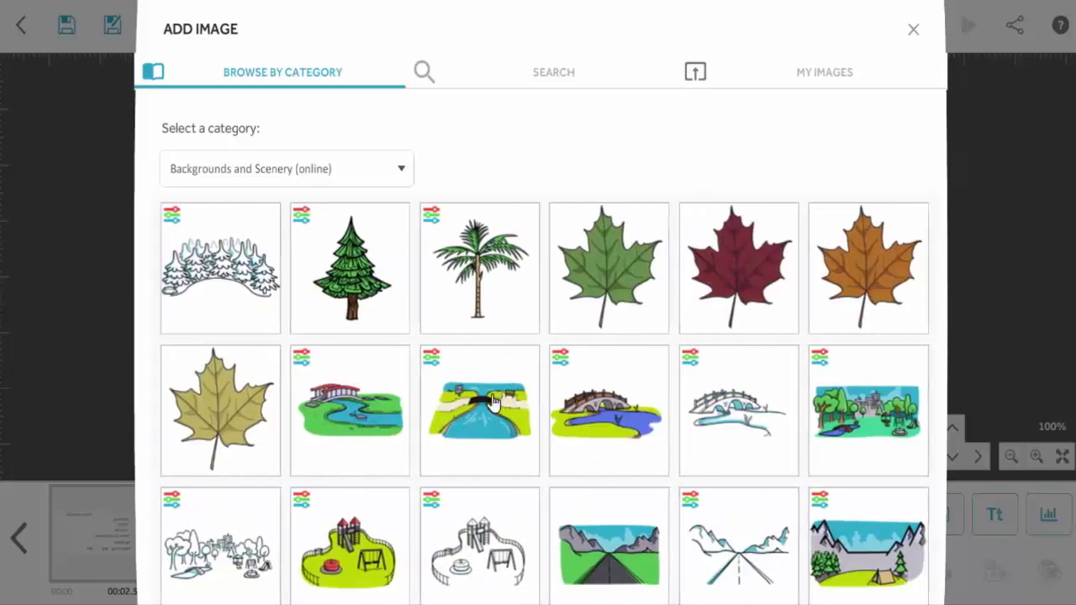
pyautogui.scroll(-5, 494, 403)
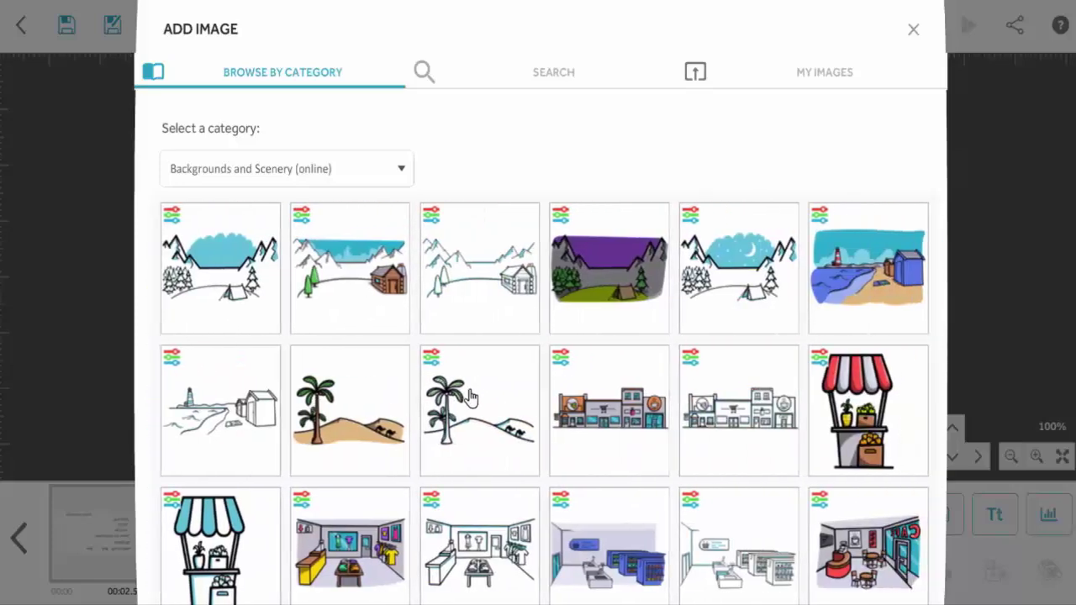
pyautogui.scroll(5, 406, 413)
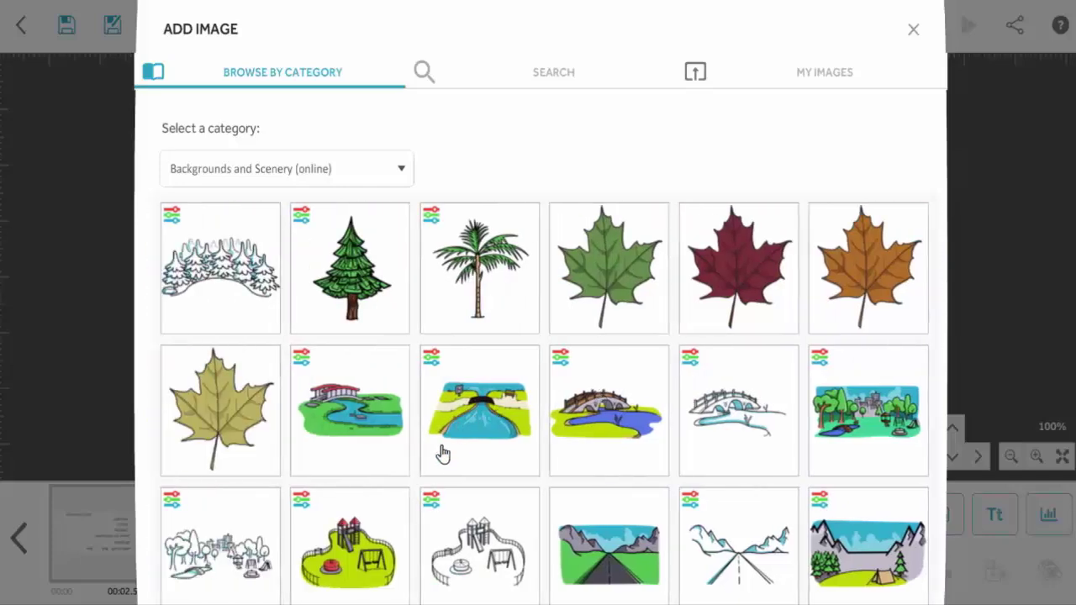
pyautogui.click(857, 419)
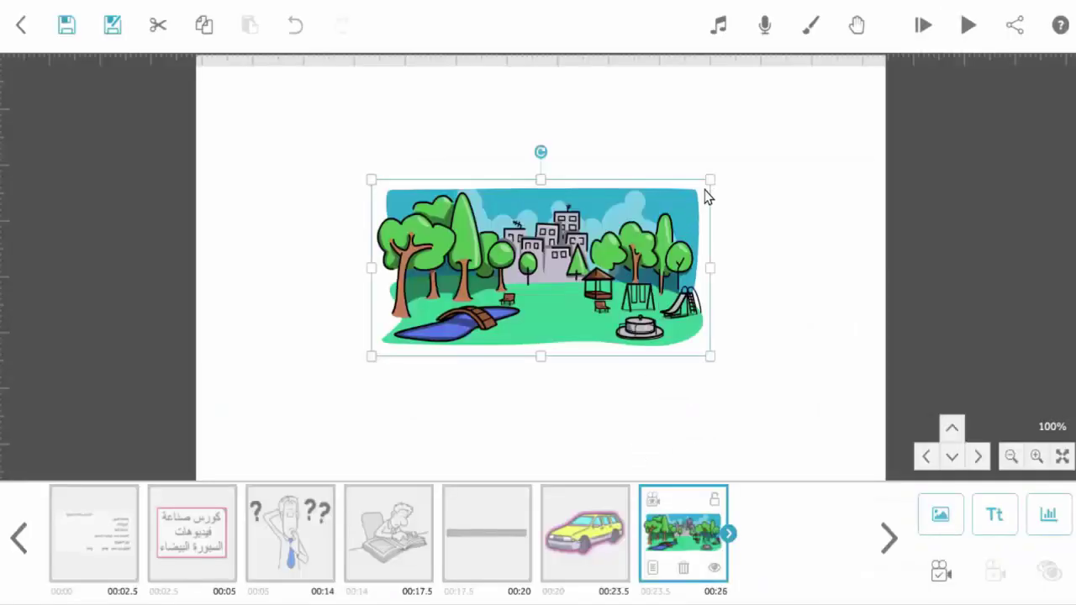
# - Enlarge the park image to cover most of the canvas and stretch it slightly taller
pyautogui.moveTo(709, 179); pyautogui.dragTo(840, 113)
pyautogui.moveTo(539, 112); pyautogui.dragTo(540, 96)
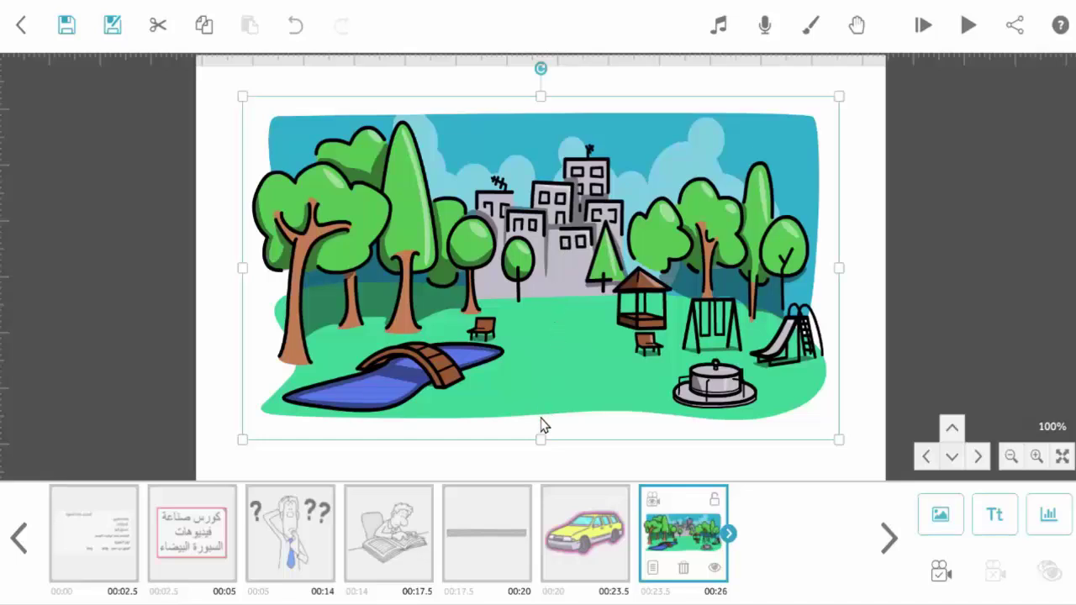
pyautogui.moveTo(541, 450); pyautogui.dragTo(540, 454)
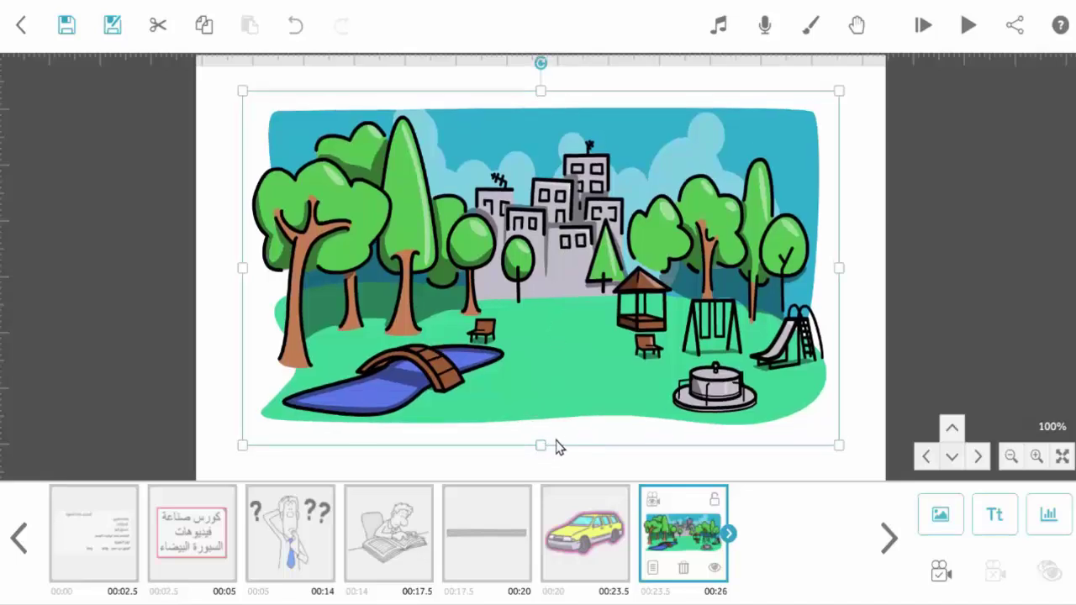
# - Set the park image's animation to Fade in with an animate time of 3.0 s
pyautogui.click(654, 575)
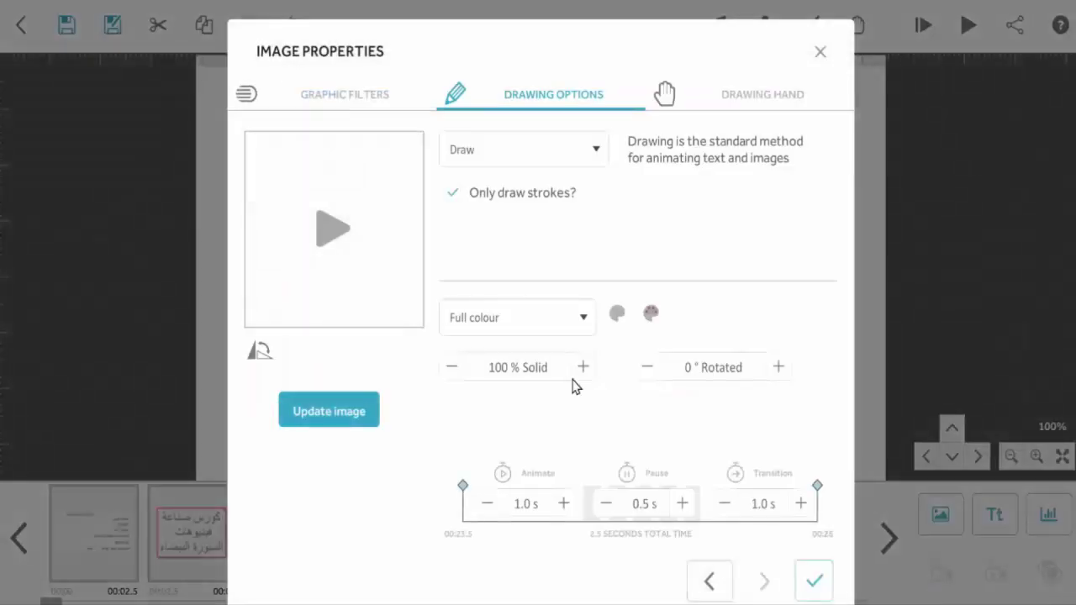
pyautogui.click(589, 151)
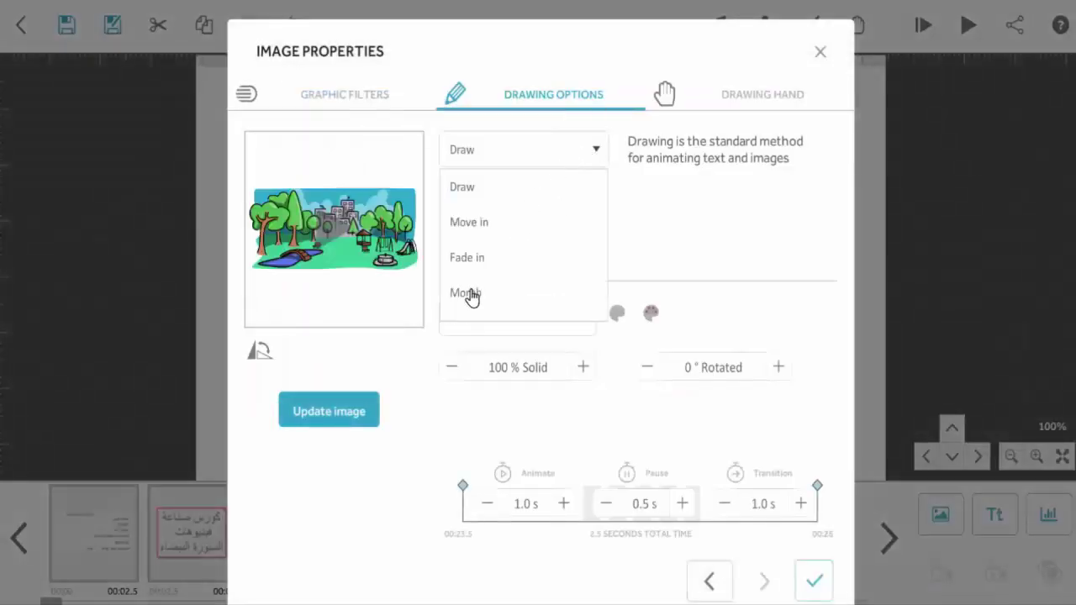
pyautogui.click(470, 257)
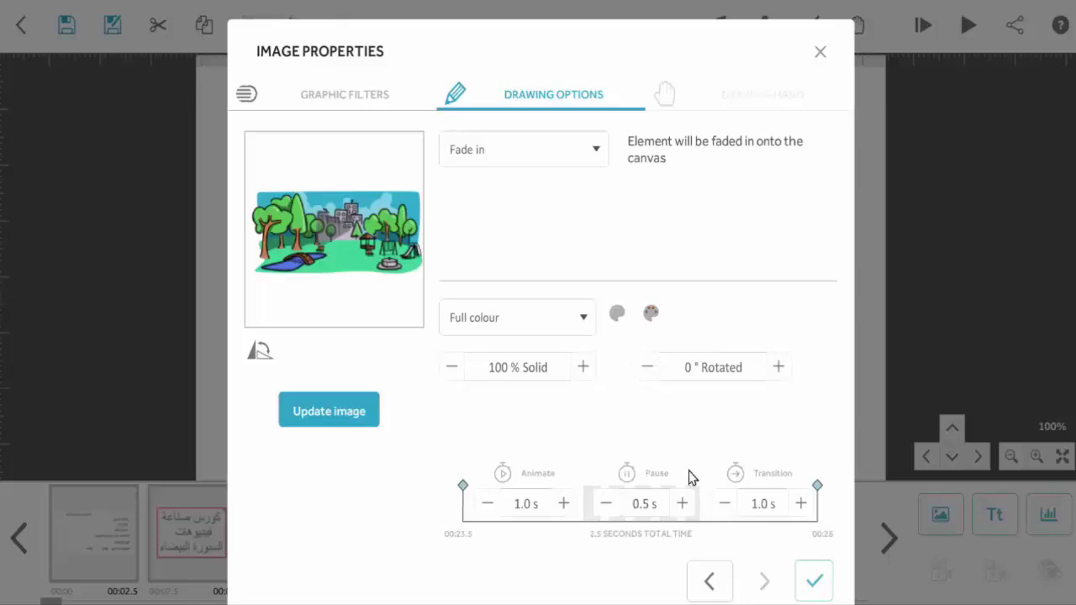
pyautogui.click(564, 504)
pyautogui.click(563, 504)
pyautogui.click(563, 505)
pyautogui.click(564, 504)
pyautogui.click(813, 580)
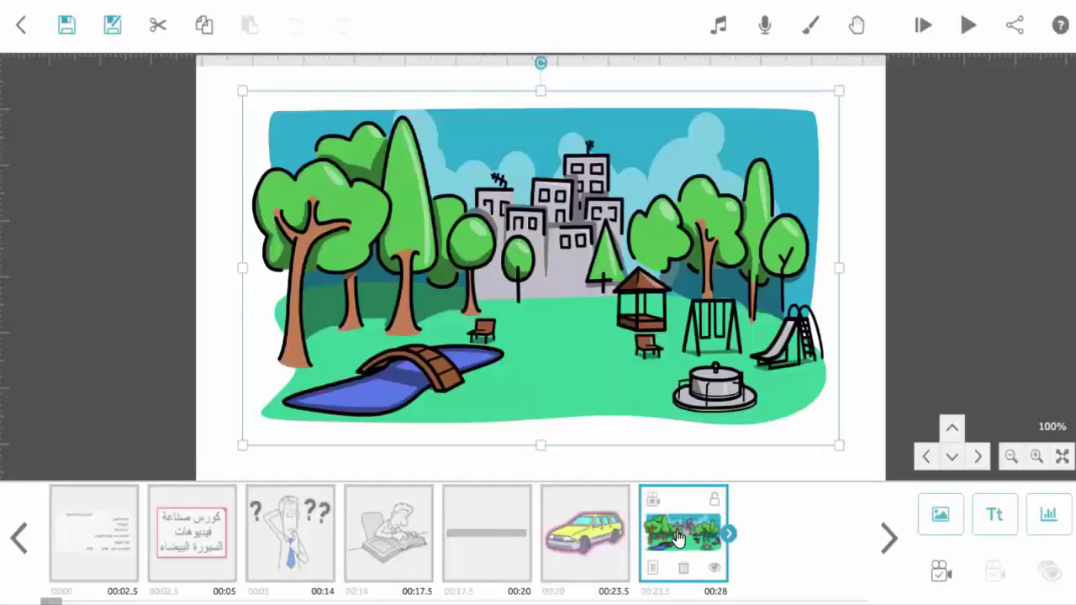
# - Set the park image's camera to the current position and preview its fade-in
pyautogui.click(940, 571)
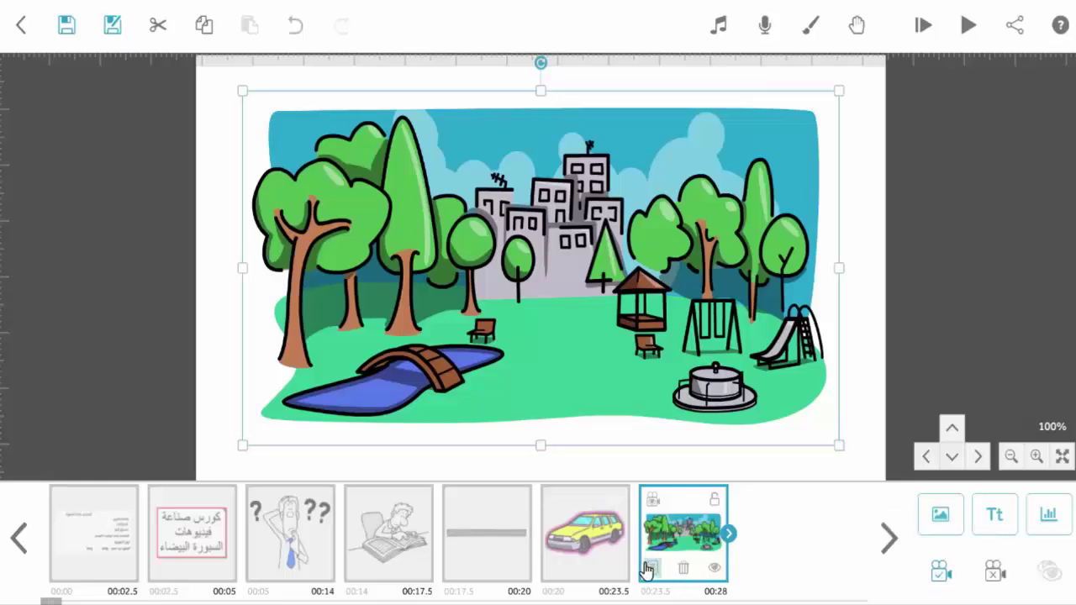
pyautogui.click(968, 26)
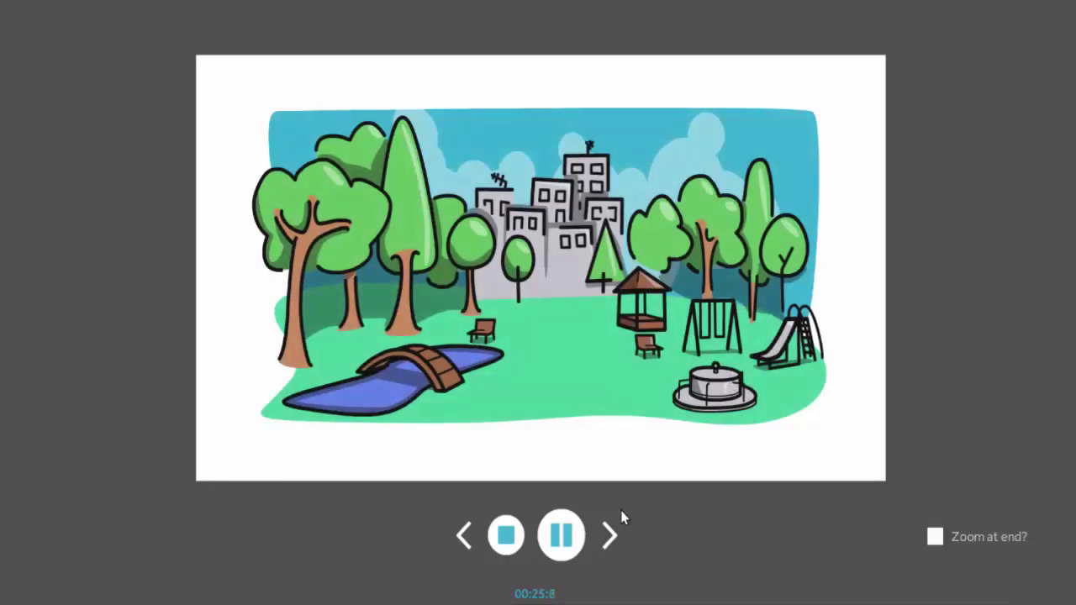
pyautogui.click(504, 537)
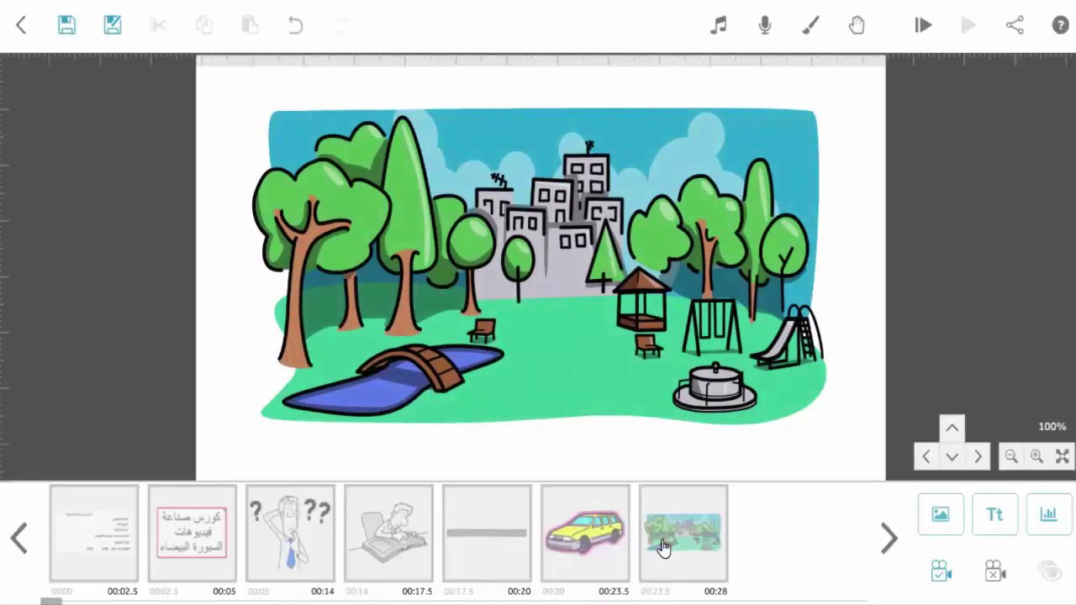
# - Change the park image's animation to Draw and preview how it is drawn
pyautogui.click(651, 571)
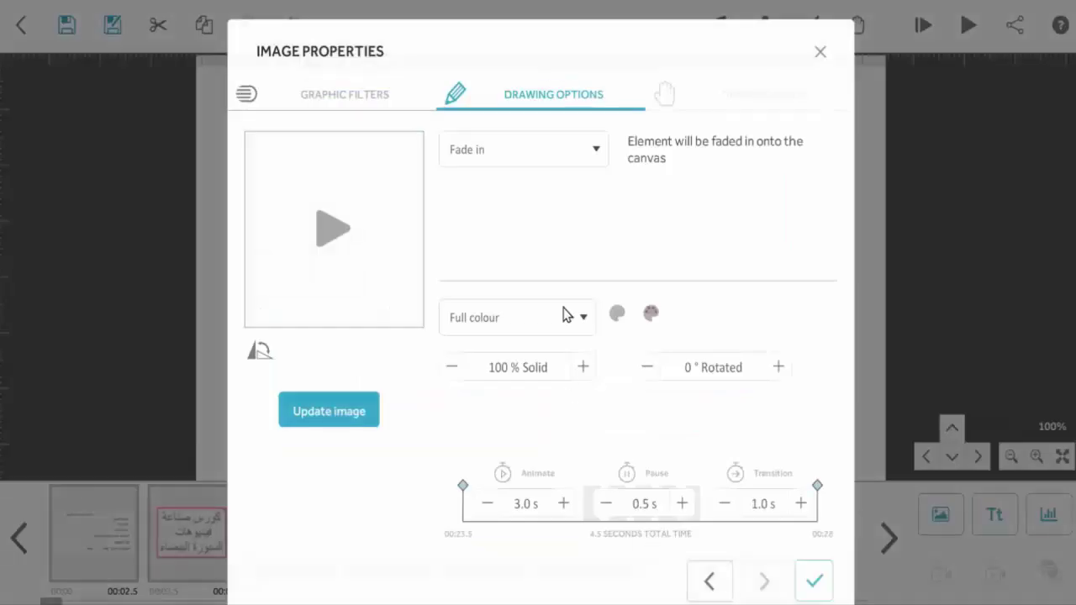
pyautogui.click(592, 150)
pyautogui.click(467, 190)
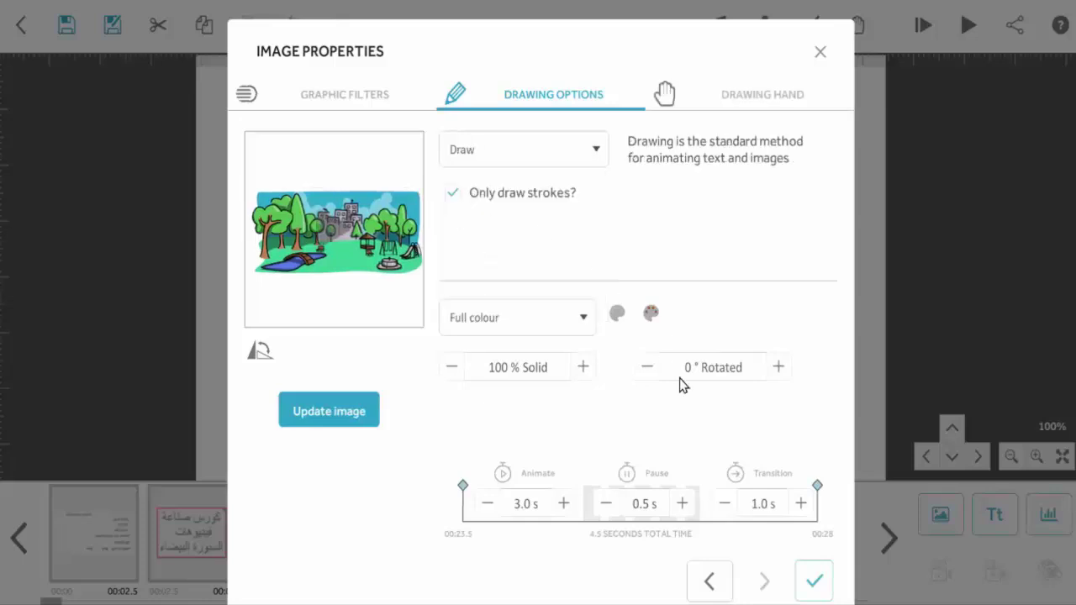
pyautogui.click(812, 578)
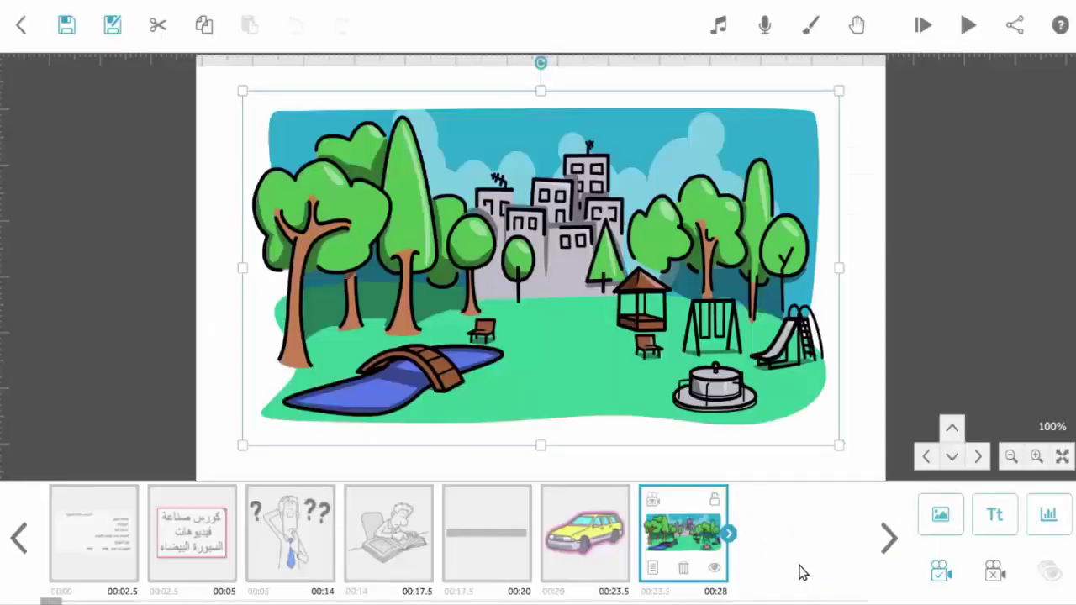
pyautogui.click(968, 25)
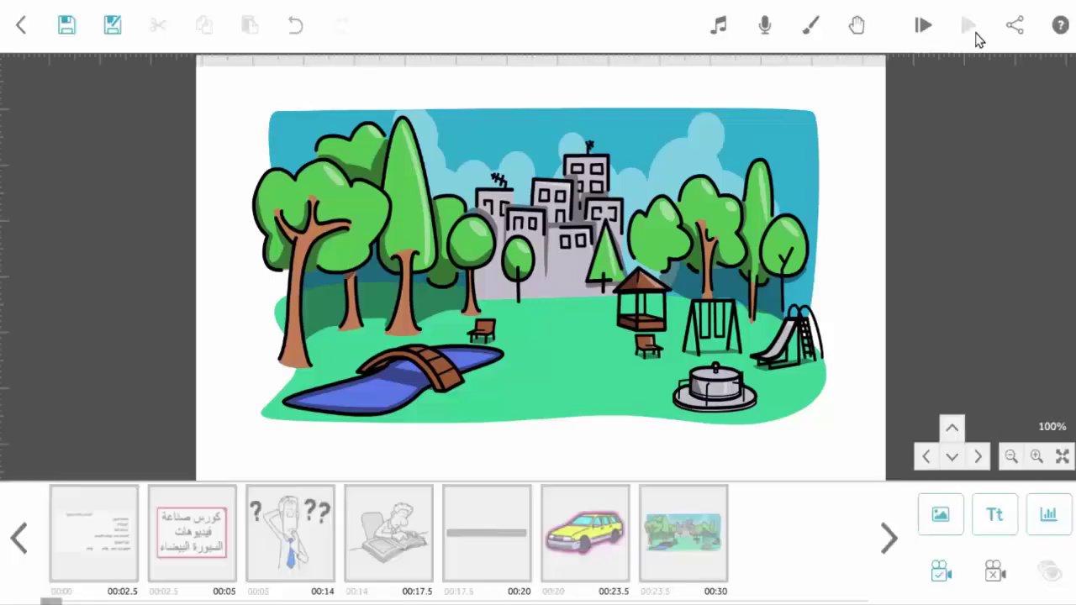
# - Try the Fade in animation on the park image again and preview it
pyautogui.click(665, 578)
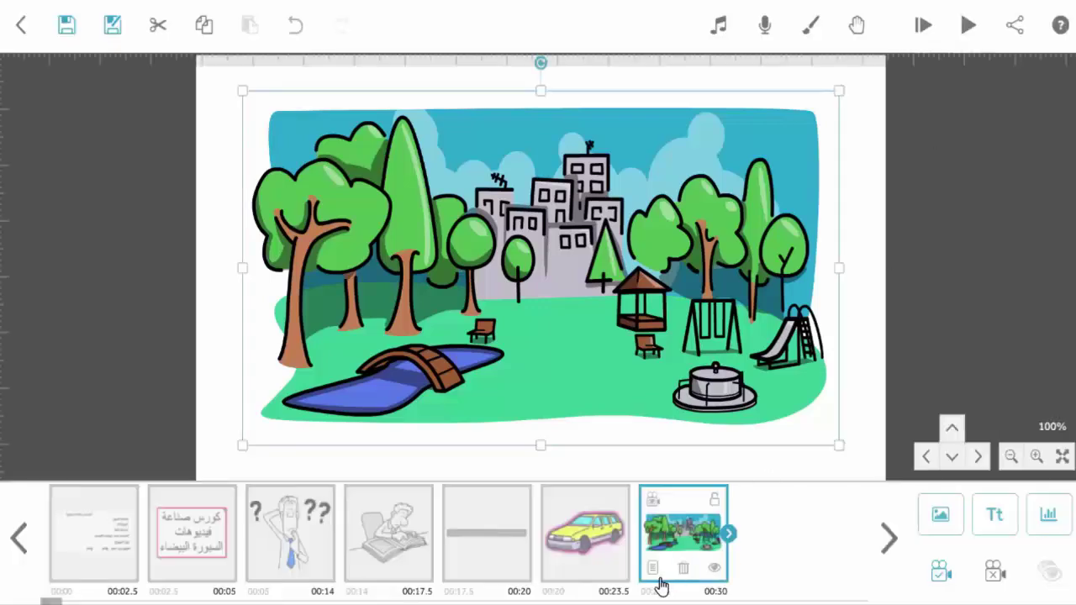
pyautogui.click(656, 575)
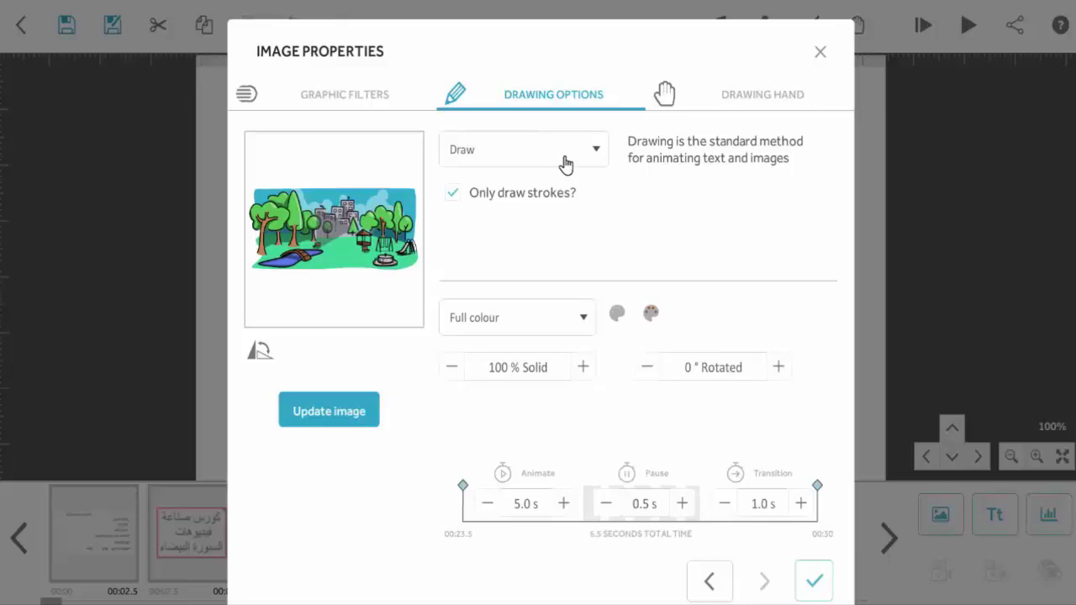
pyautogui.click(564, 162)
pyautogui.click(481, 259)
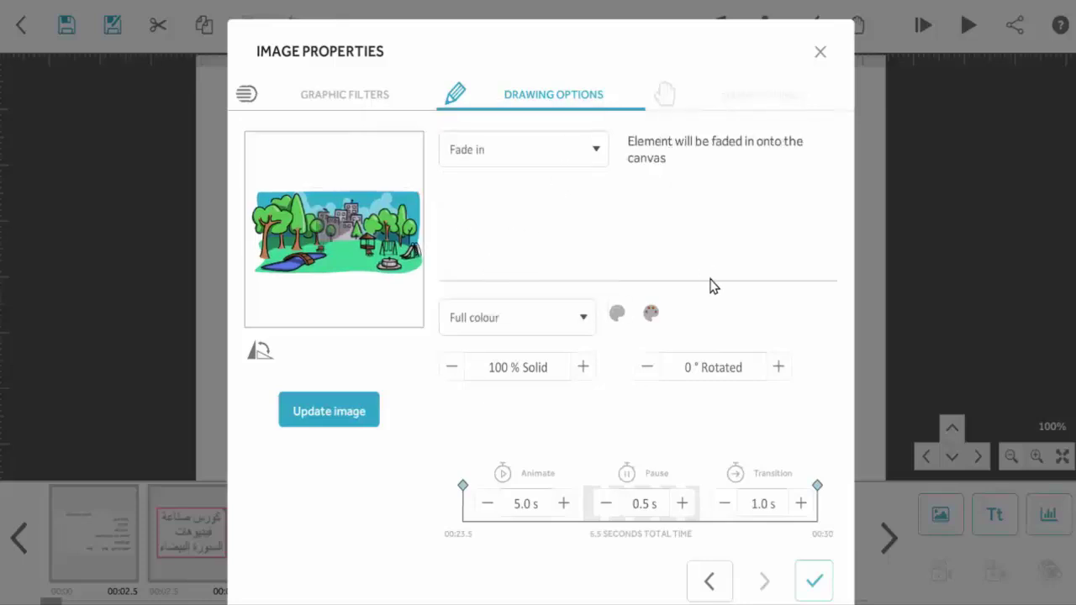
pyautogui.click(814, 584)
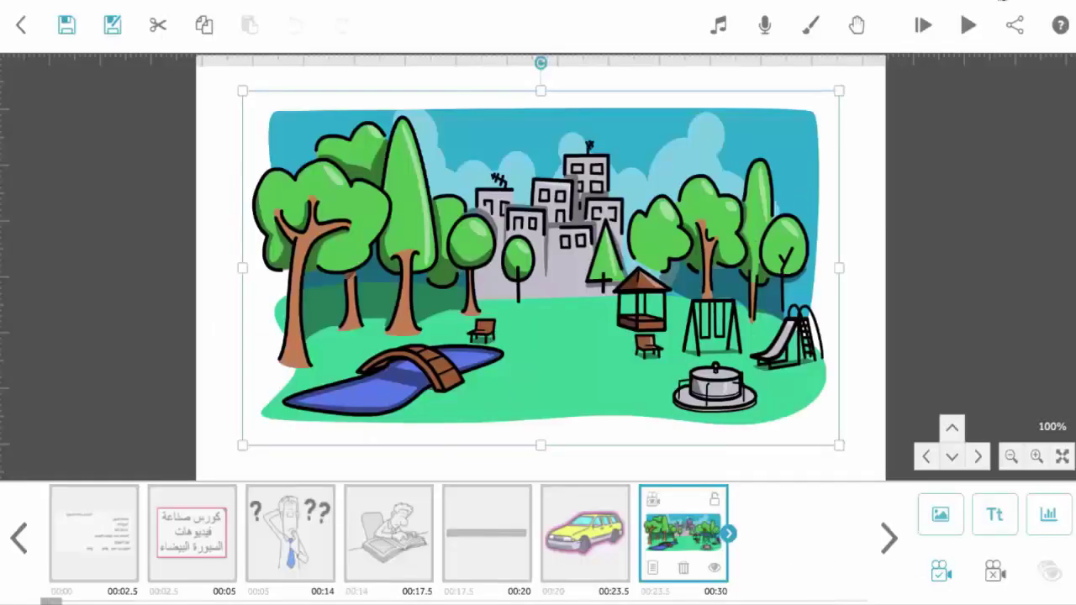
pyautogui.click(971, 27)
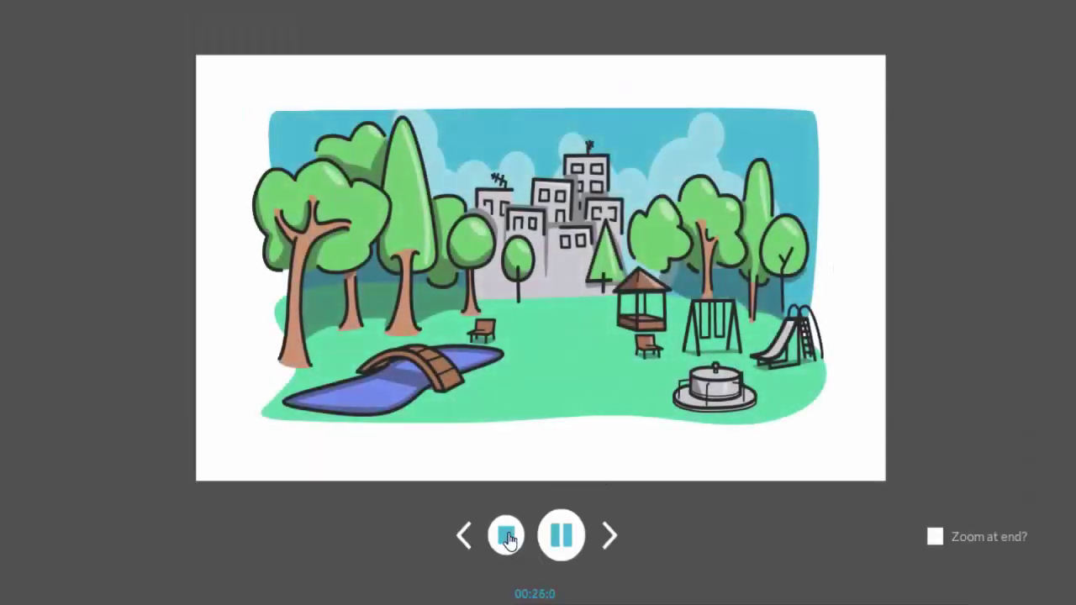
pyautogui.click(506, 535)
# - Switch the park image's animation back to Draw in its properties so a drawing hand can be chosen
pyautogui.click(661, 561)
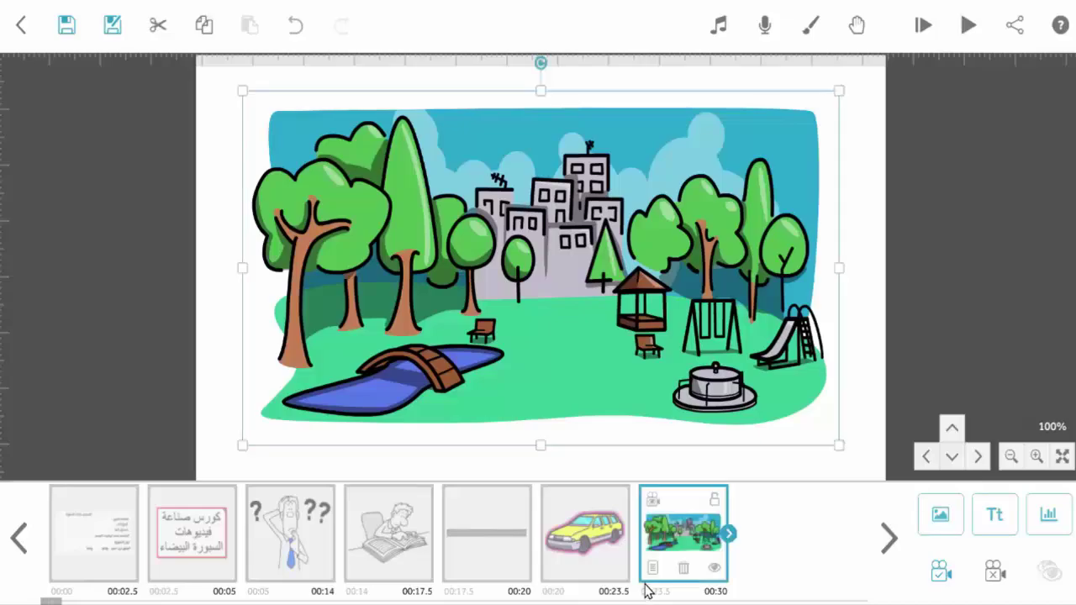
pyautogui.click(651, 573)
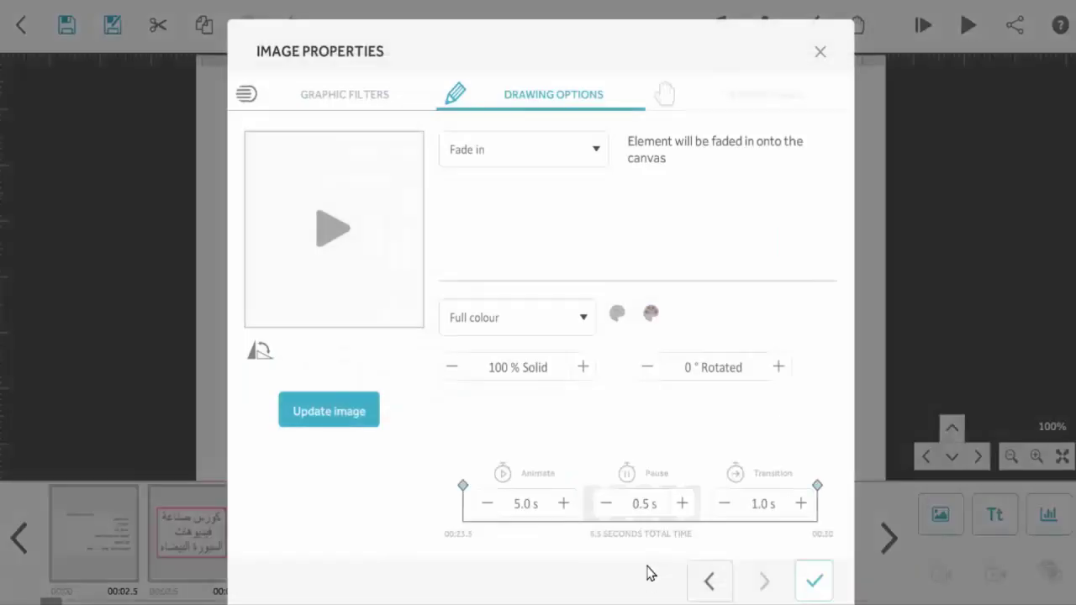
pyautogui.click(594, 149)
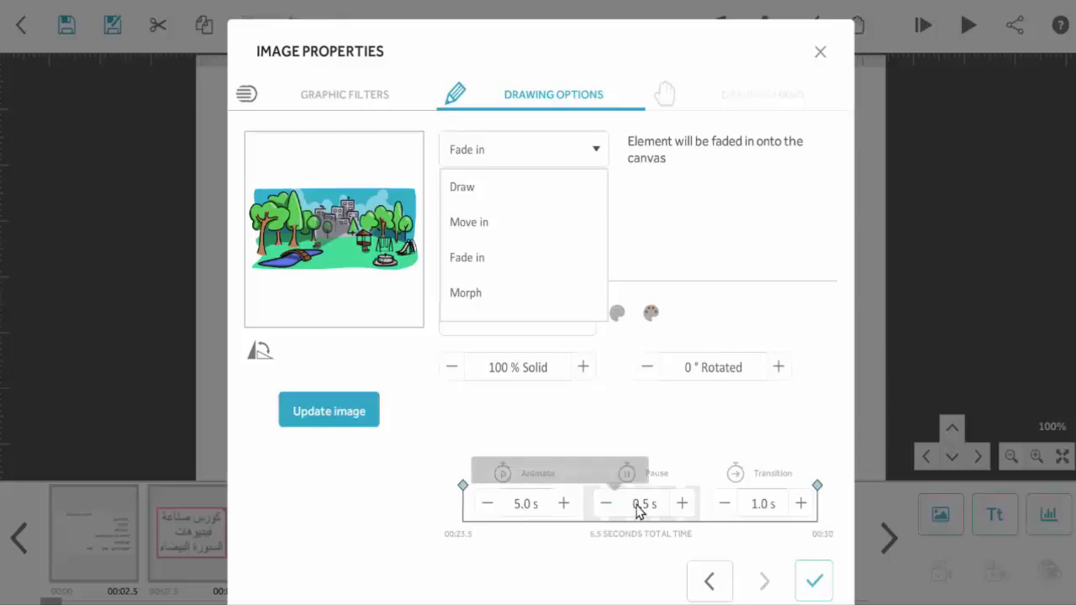
pyautogui.click(733, 94)
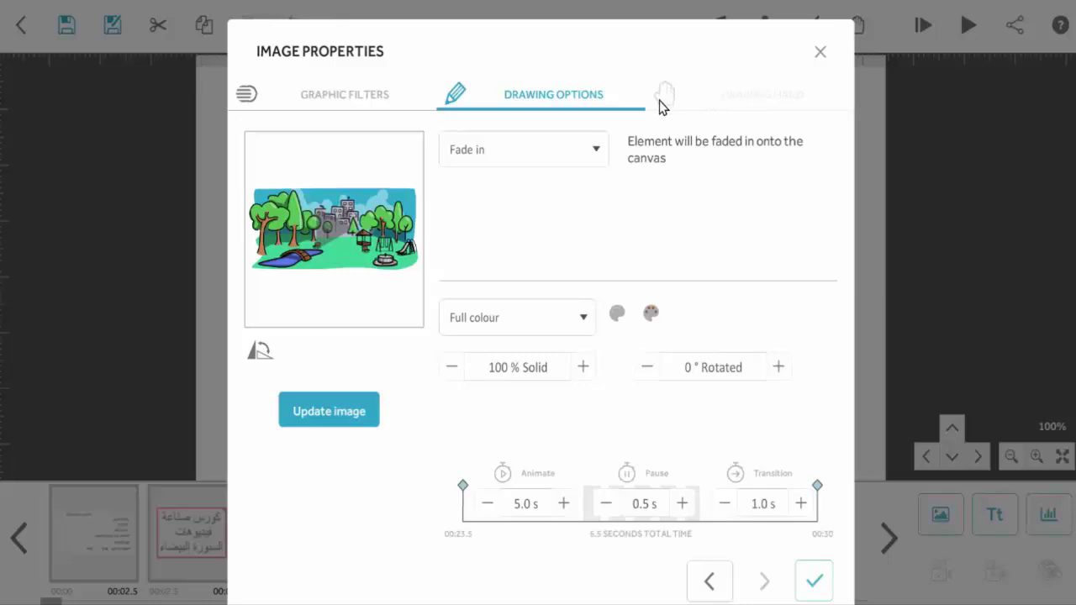
pyautogui.click(595, 151)
pyautogui.click(487, 187)
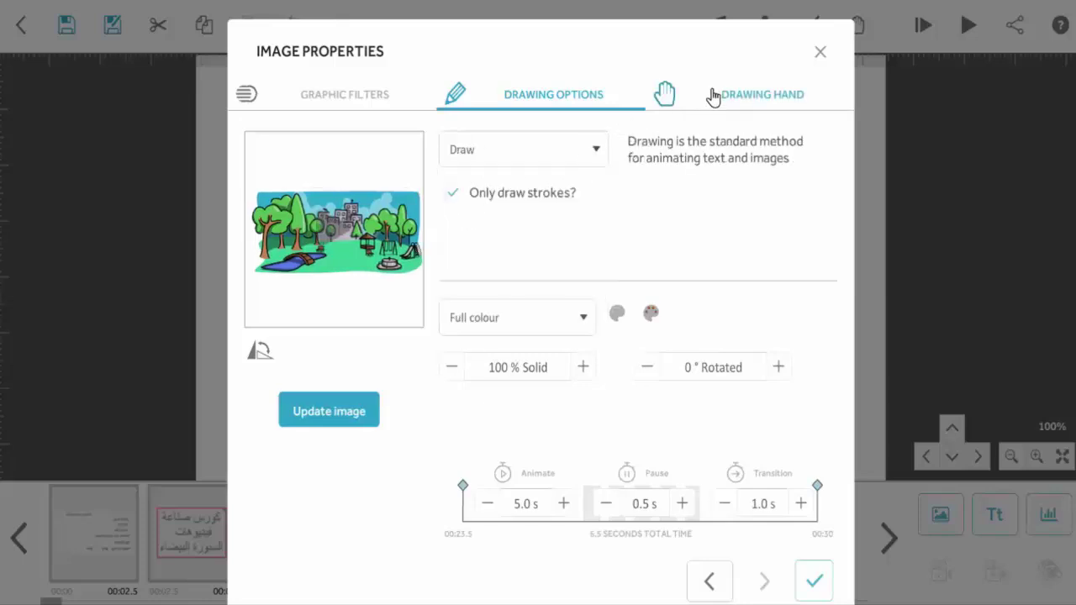
# - Set the park image's drawing hand to the yellow crayon from the pens collection and apply it
pyautogui.click(711, 95)
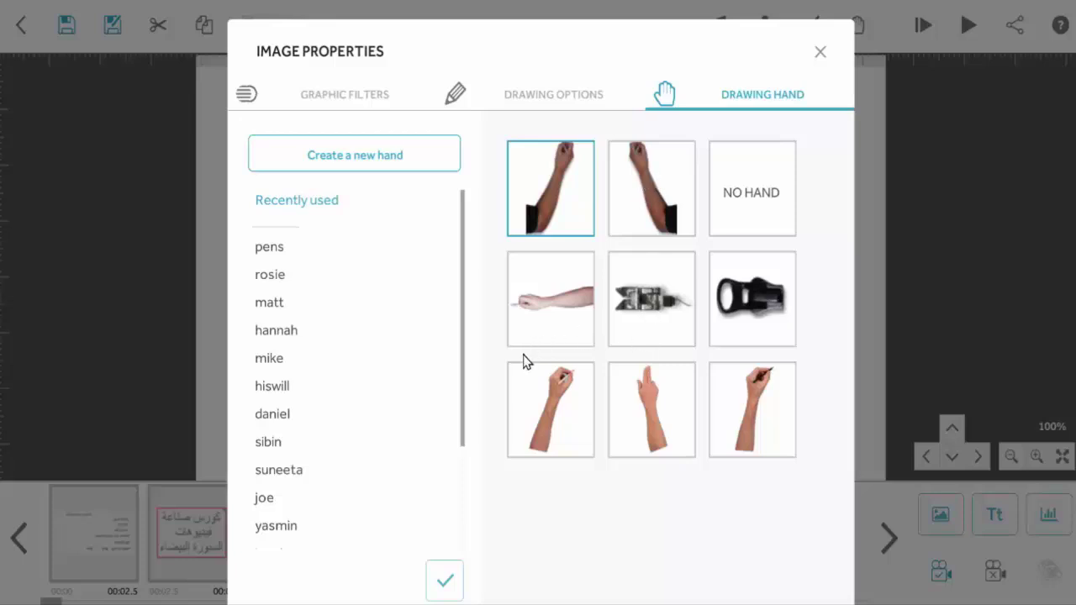
pyautogui.click(272, 248)
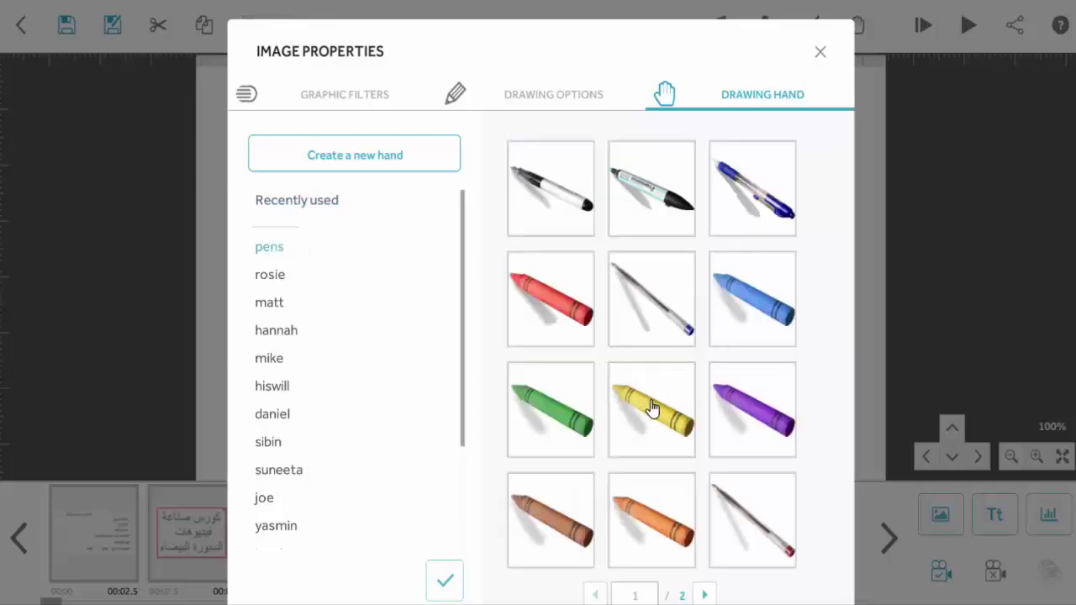
pyautogui.click(654, 409)
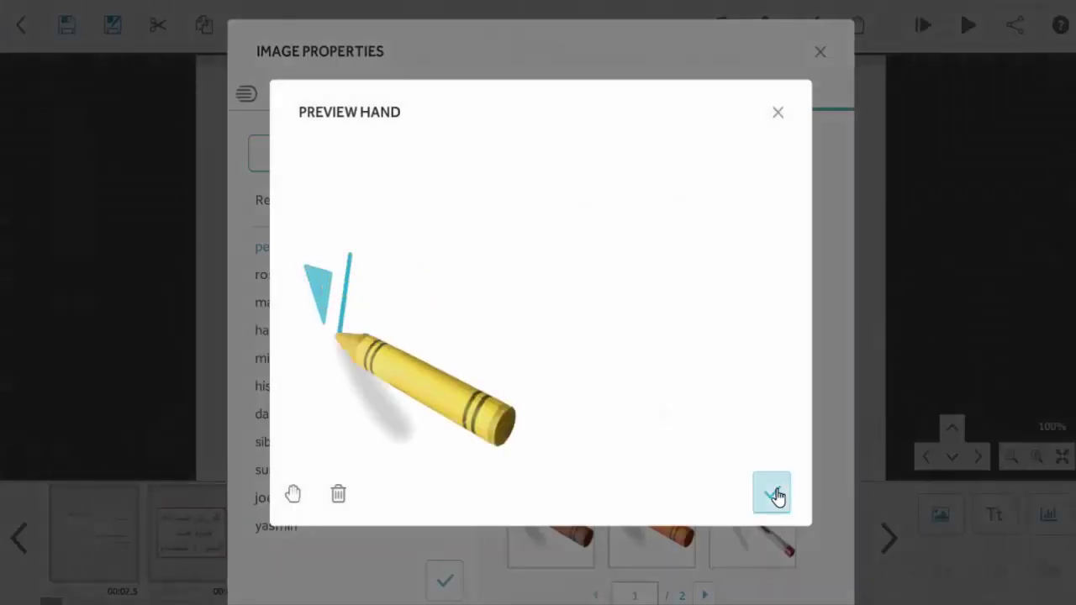
pyautogui.click(773, 494)
pyautogui.click(445, 580)
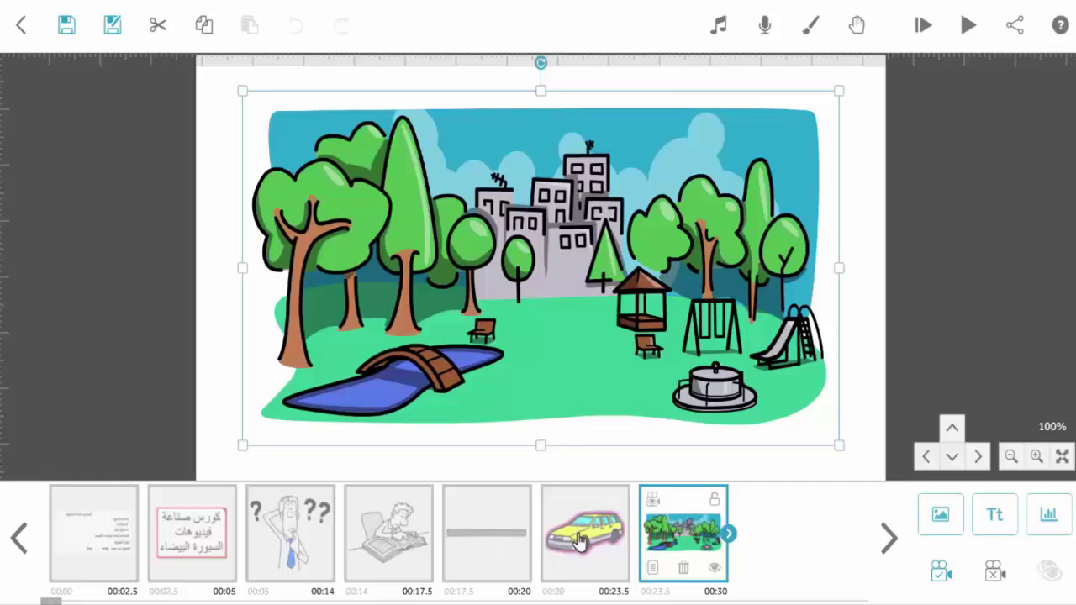
# - Give the image of the man reading a book the yellow crayon from the pens collection as drawing hand, and briefly preview the scribe
pyautogui.click(390, 534)
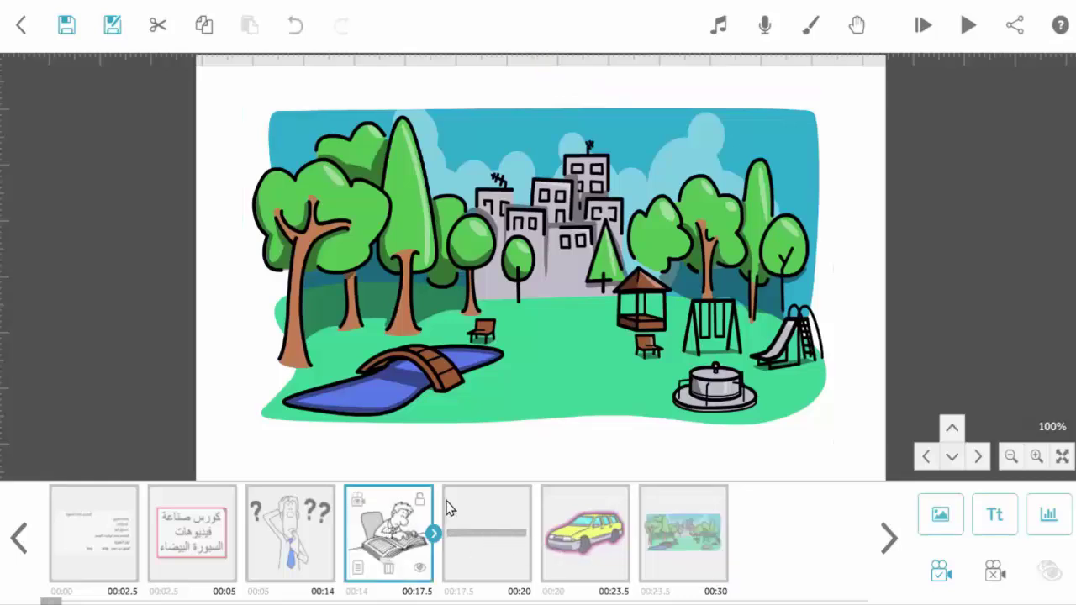
pyautogui.click(370, 502)
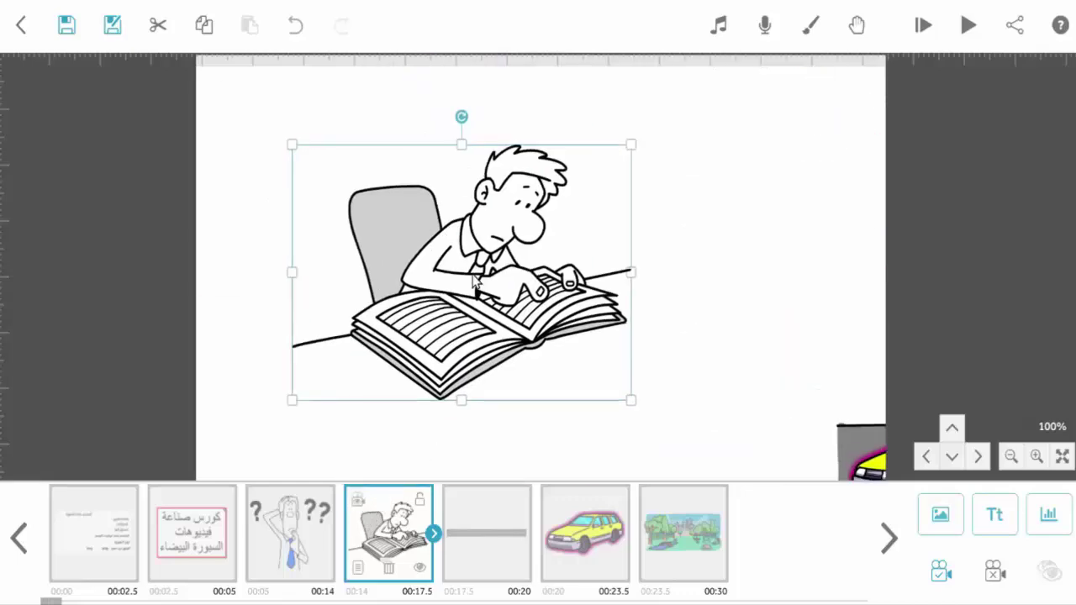
pyautogui.doubleClick(476, 282)
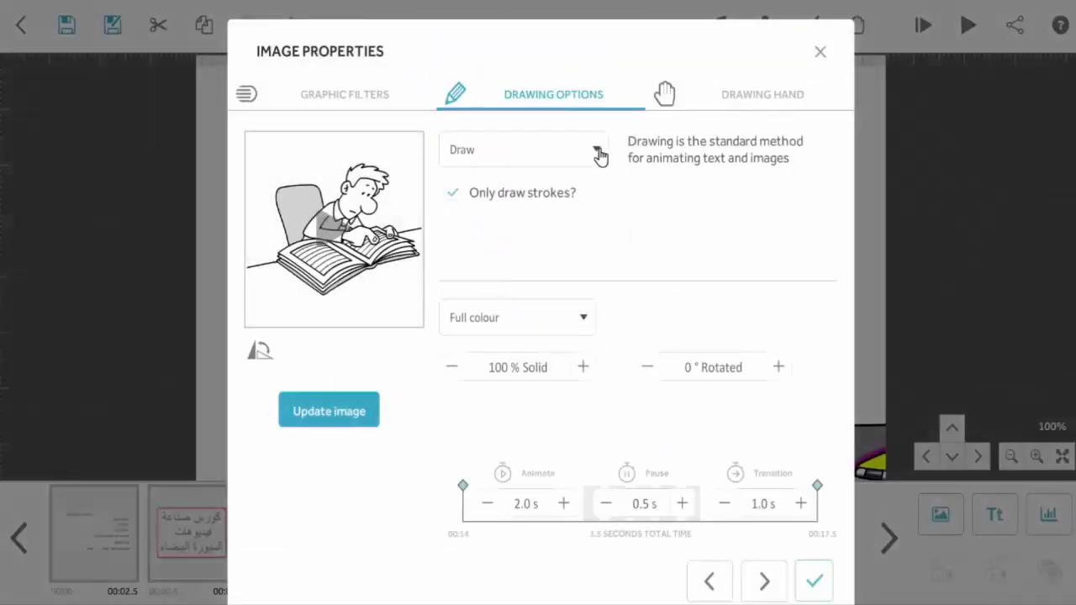
pyautogui.click(720, 96)
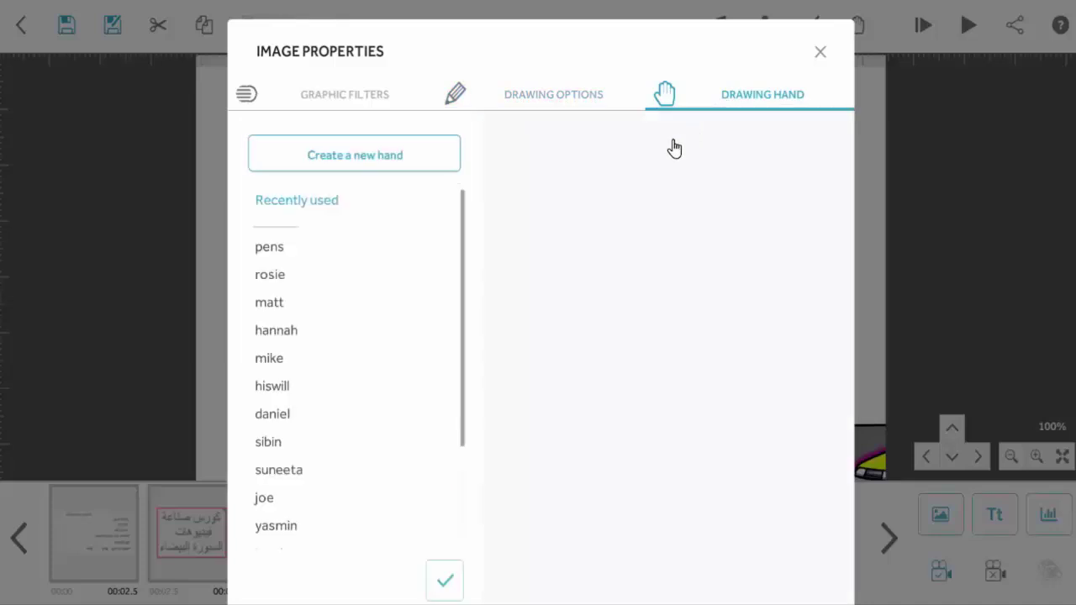
pyautogui.click(277, 247)
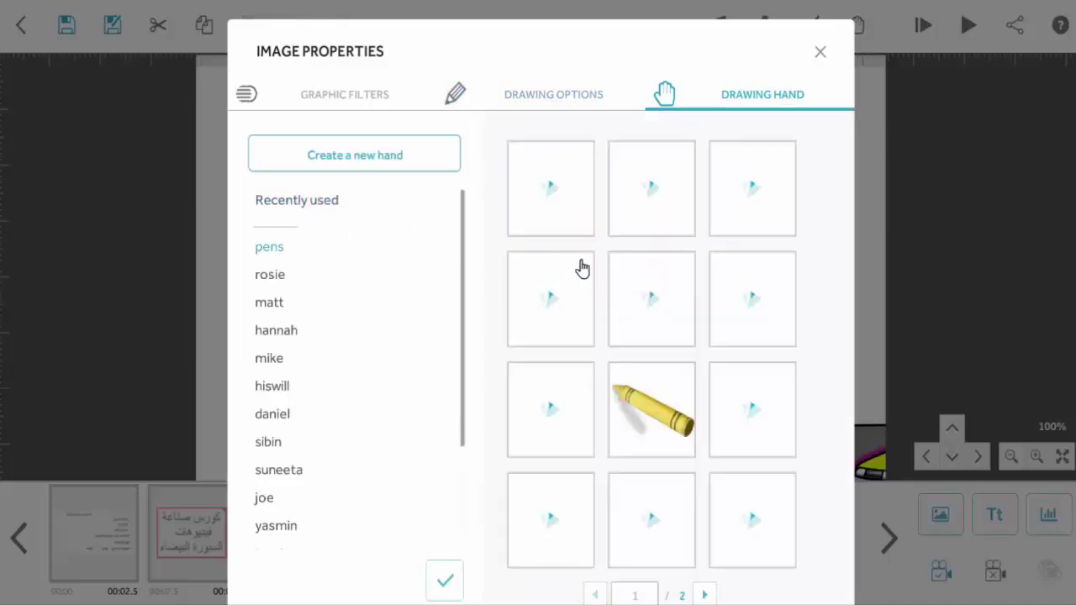
pyautogui.click(661, 416)
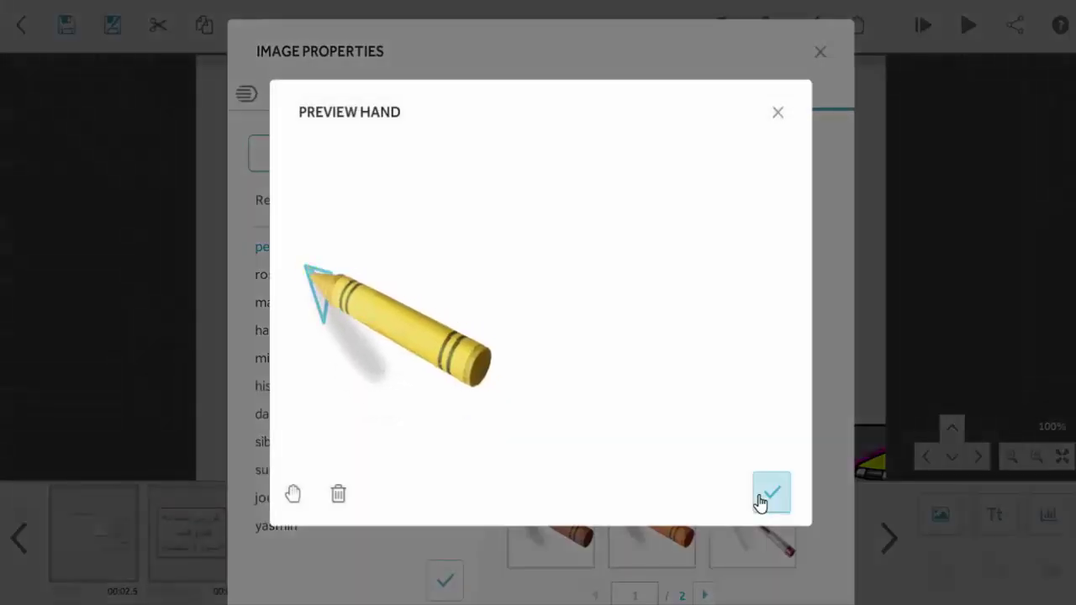
pyautogui.click(771, 493)
pyautogui.click(444, 580)
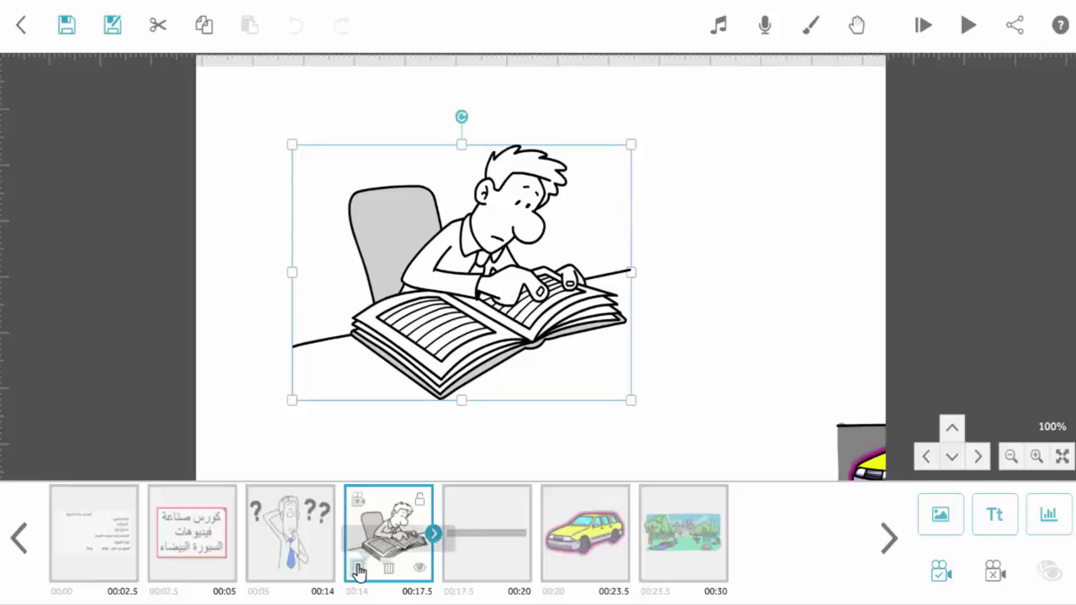
pyautogui.click(968, 25)
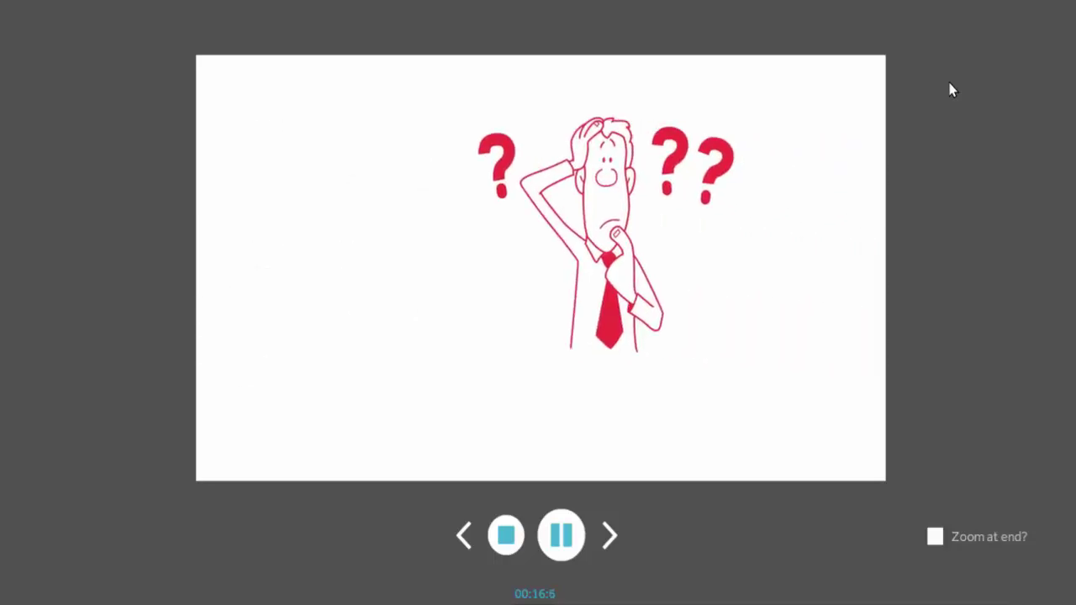
pyautogui.click(504, 539)
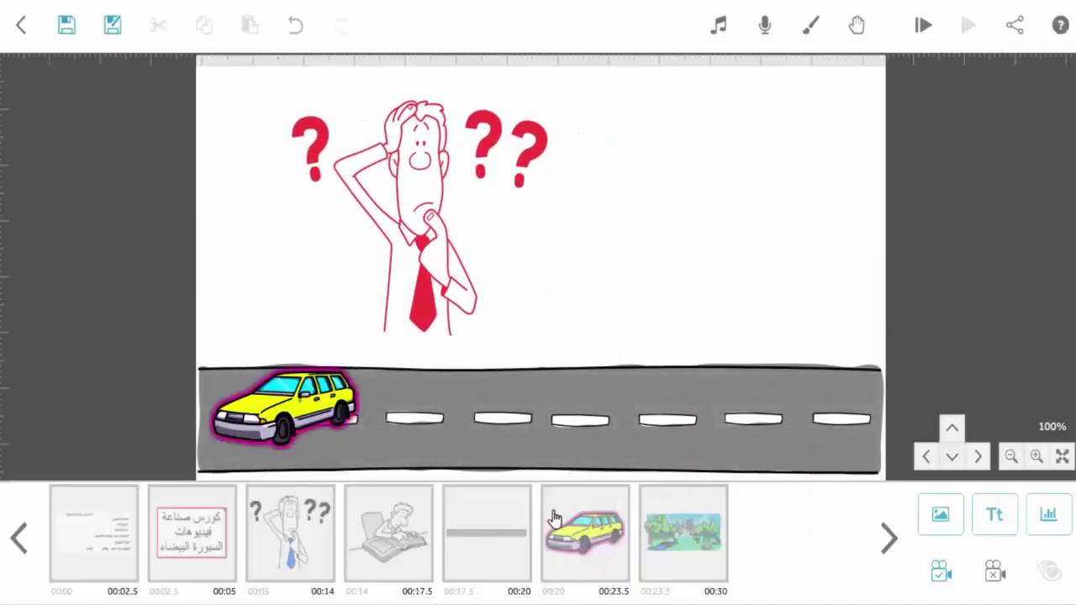
# - Try an opacity of 0 % solid on the park image, and set it back to 100 % solid
pyautogui.doubleClick(681, 538)
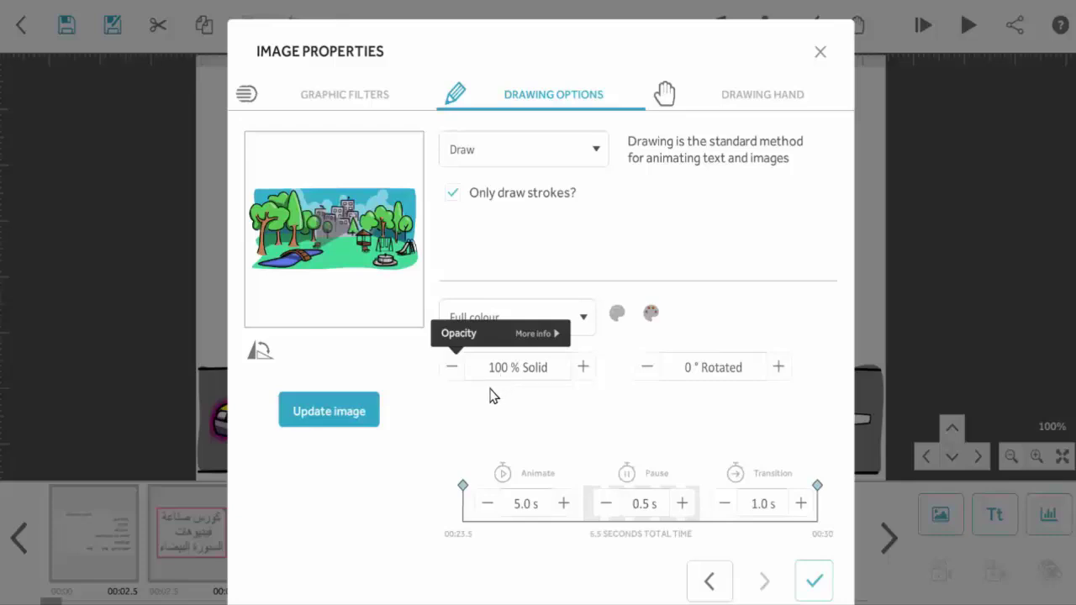
pyautogui.click(517, 376)
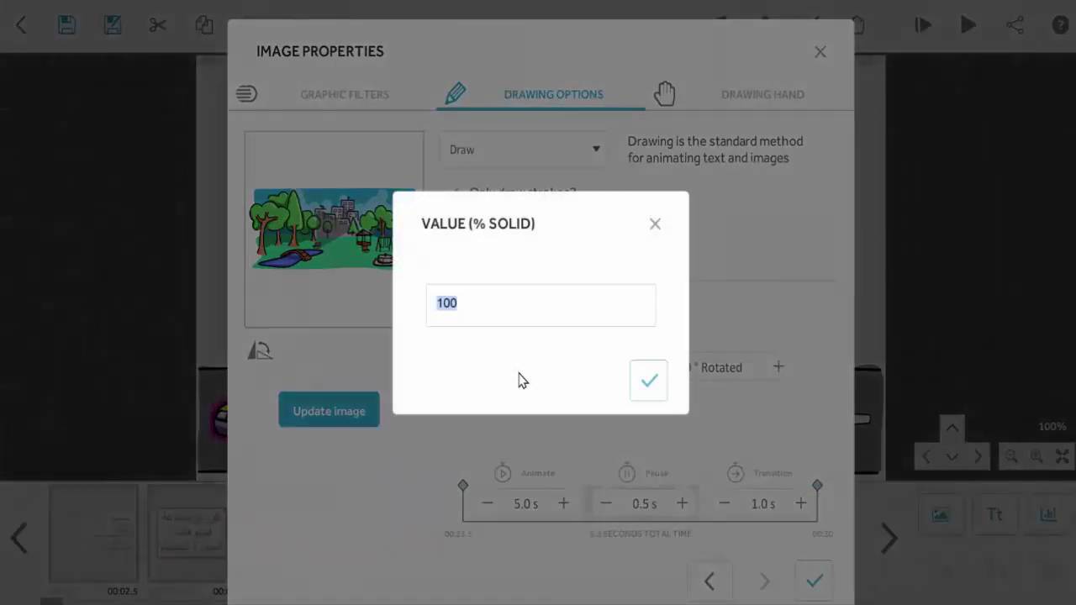
pyautogui.write('0')
pyautogui.click(649, 393)
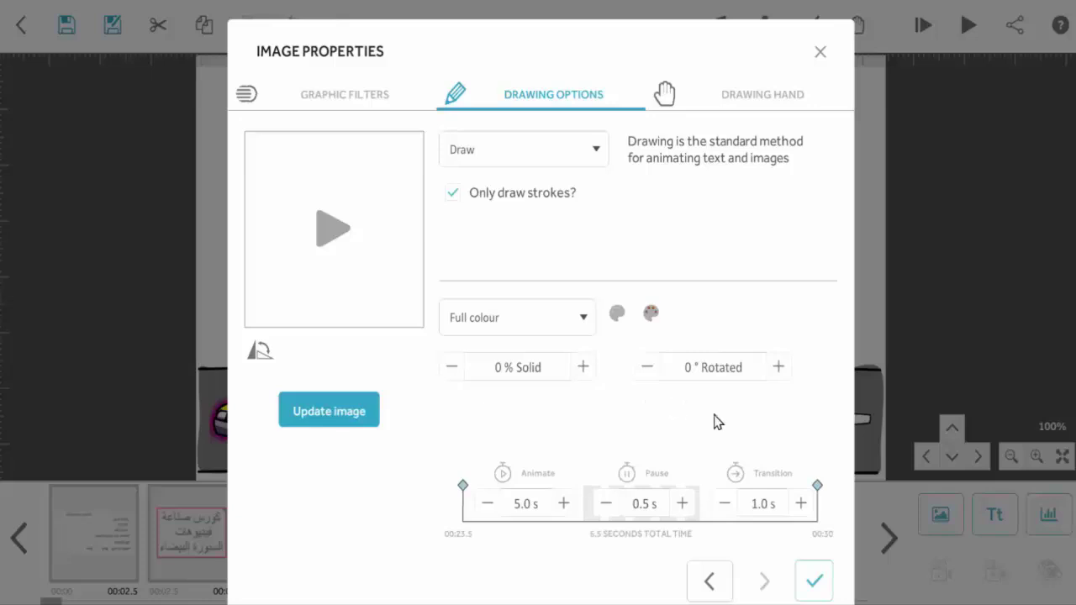
pyautogui.click(502, 376)
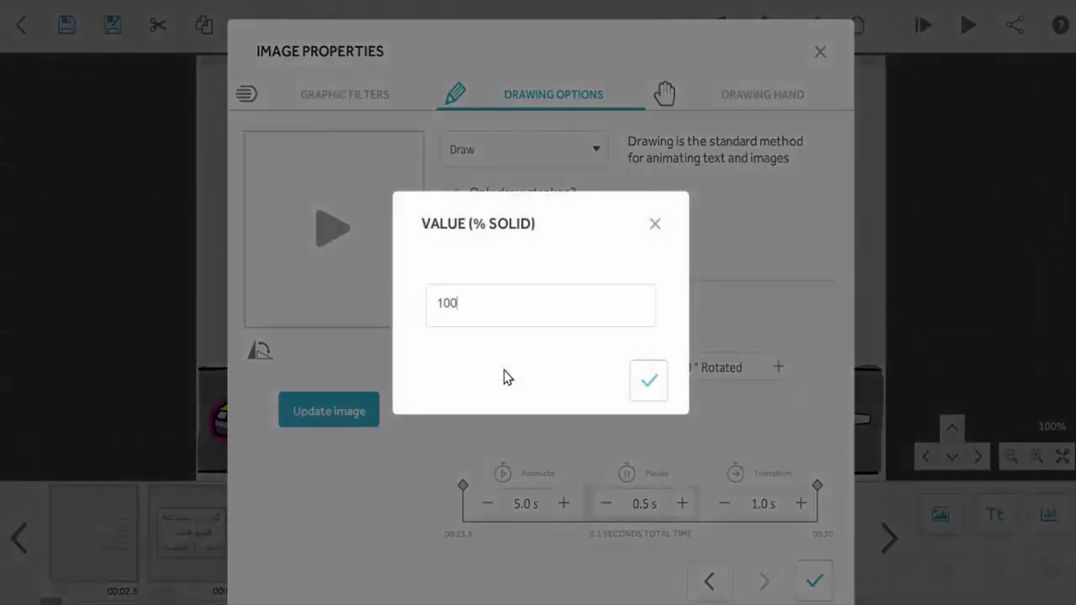
pyautogui.click(652, 384)
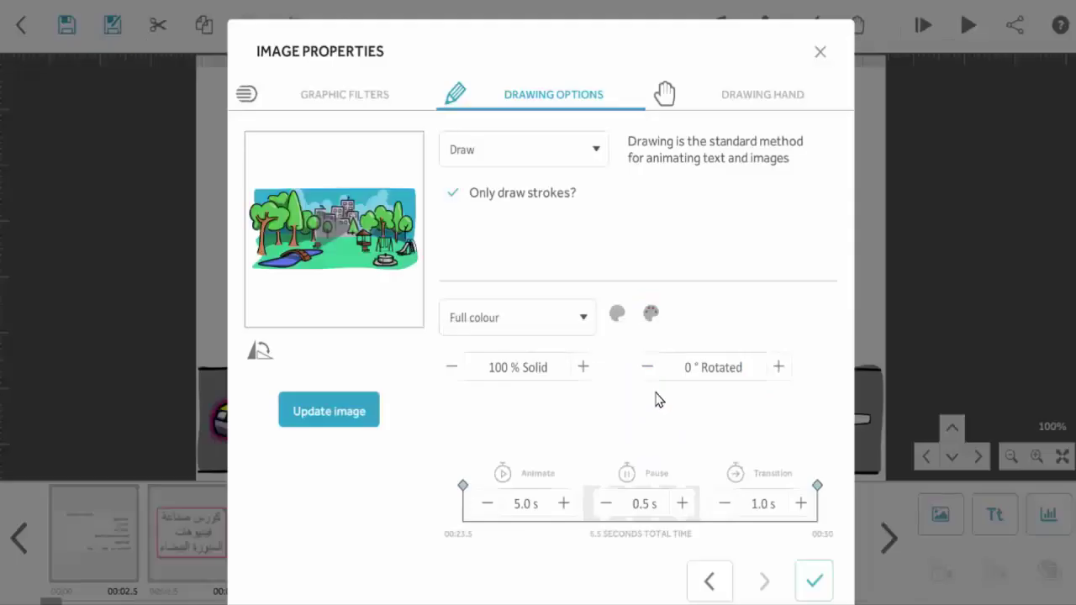
pyautogui.click(812, 580)
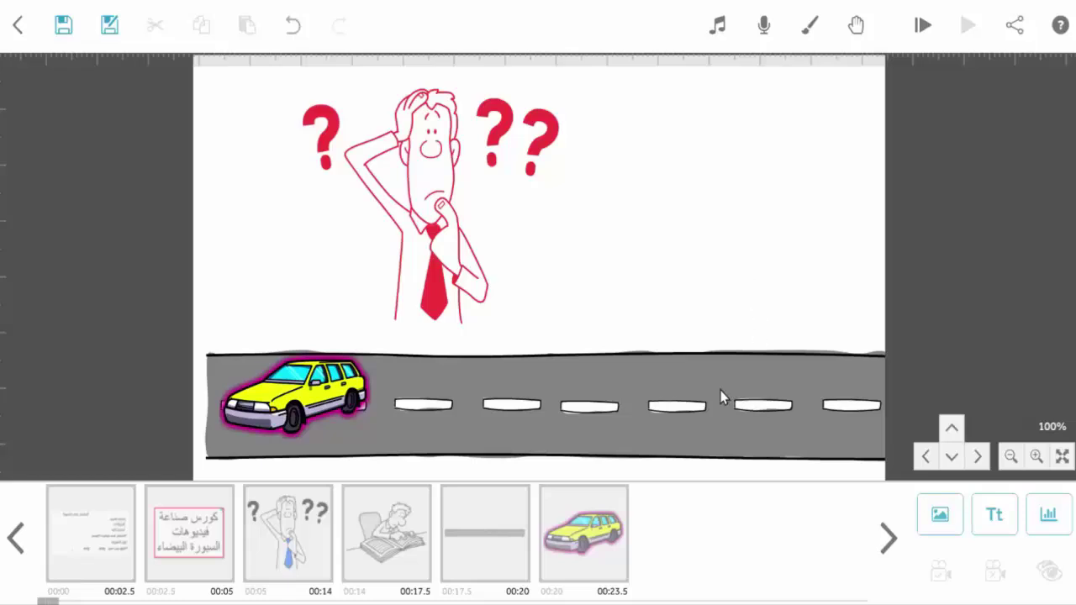
# - Expand the yellow car's timeline settings and set its animate time to 1 second
pyautogui.click(606, 504)
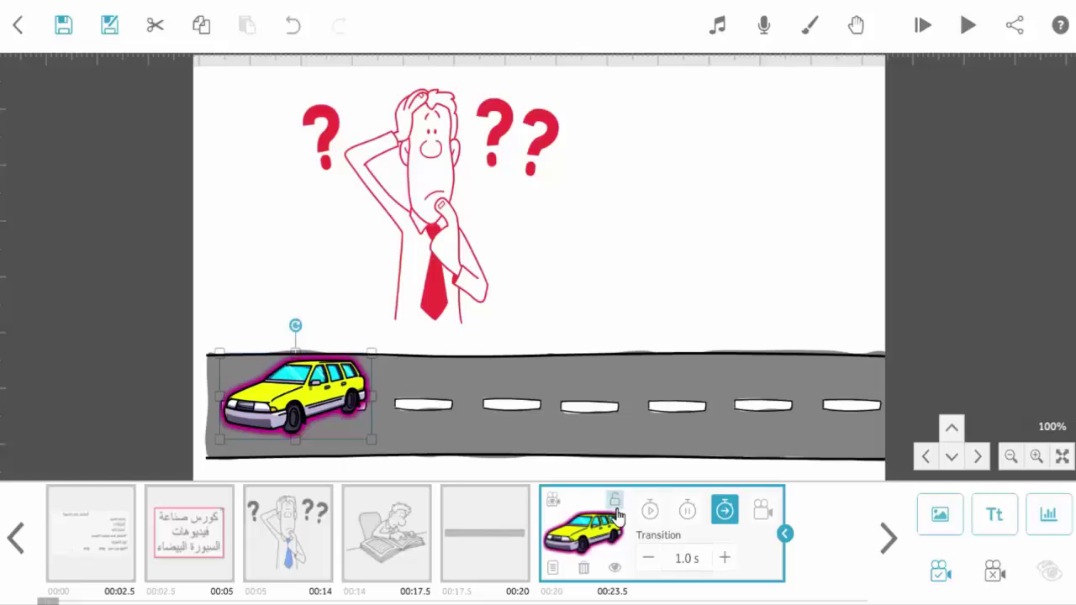
pyautogui.click(785, 538)
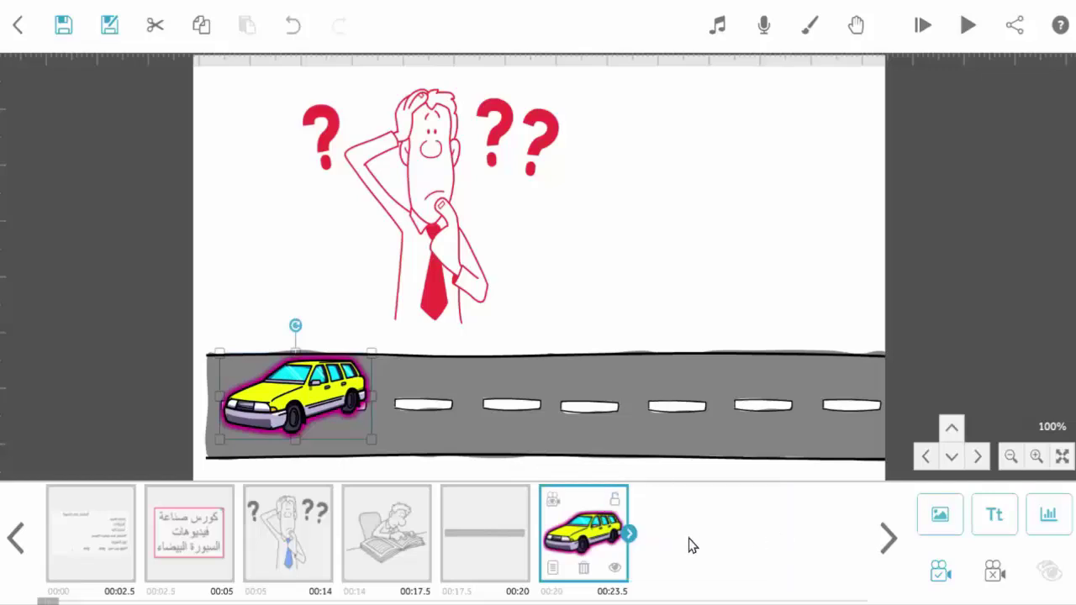
pyautogui.click(630, 538)
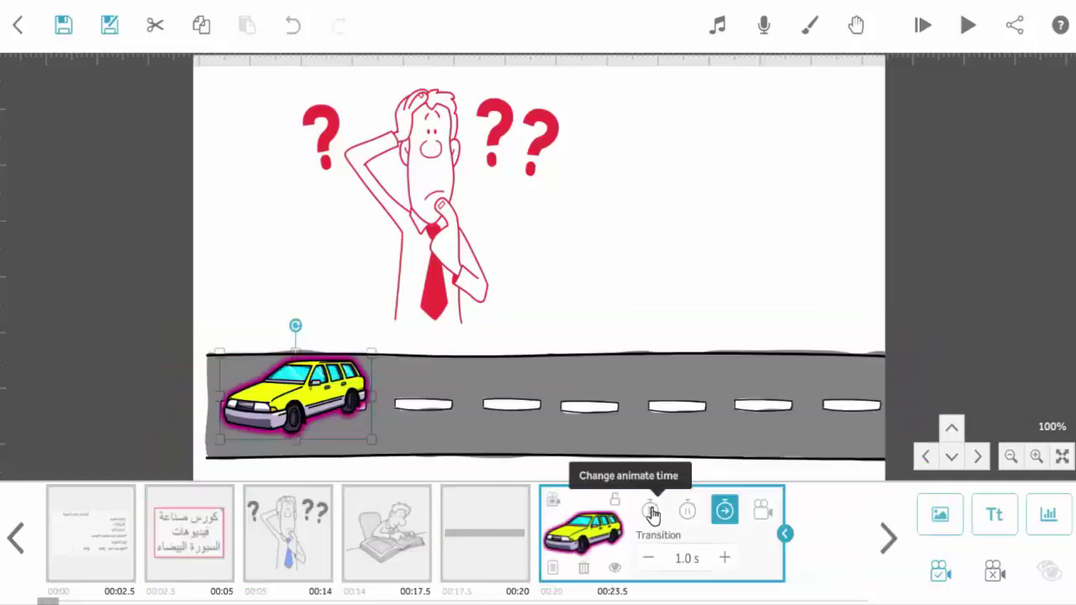
pyautogui.click(653, 514)
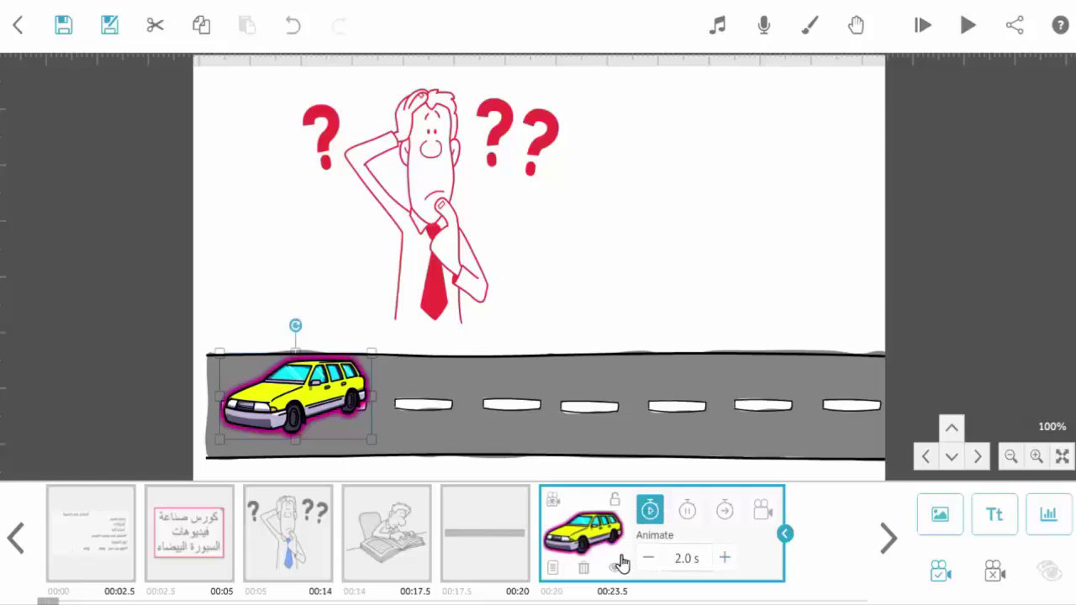
pyautogui.click(681, 559)
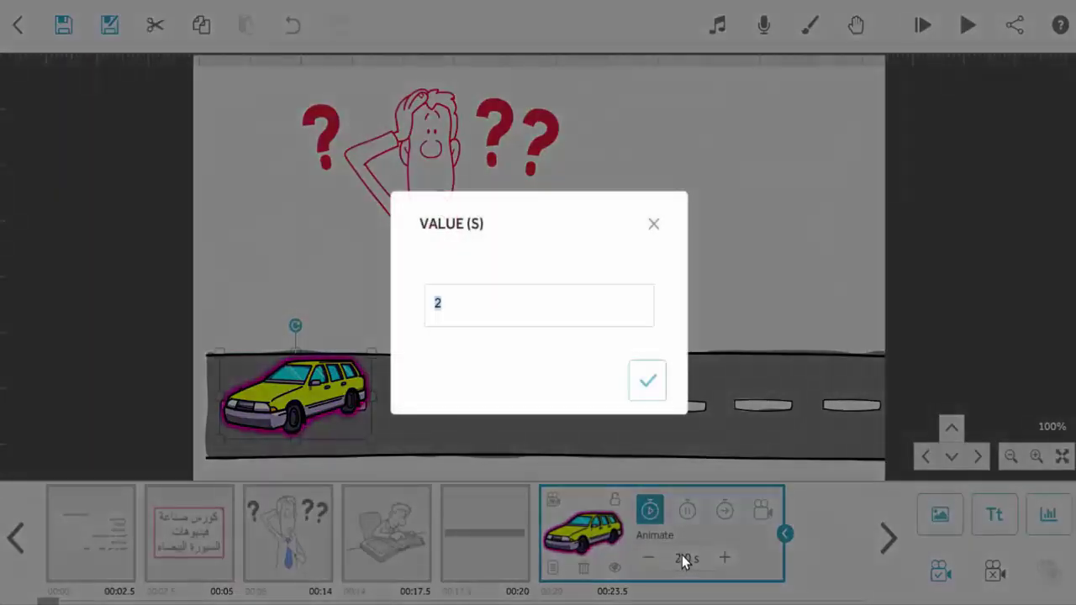
pyautogui.write('1')
pyautogui.click(656, 389)
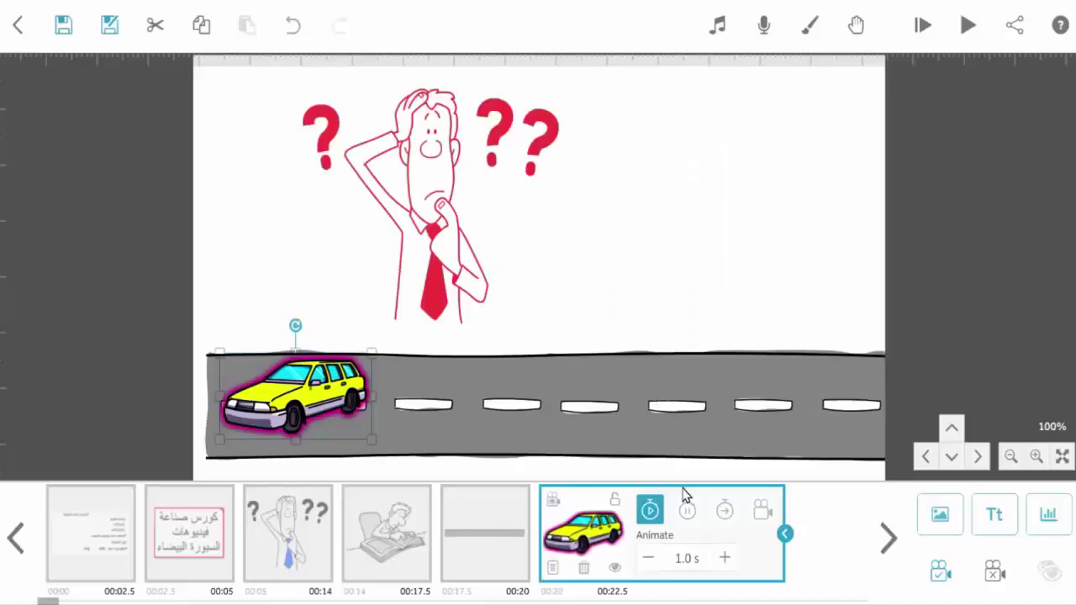
# - Show the car's pause time and camera settings, and collapse and reopen its timeline settings
pyautogui.click(688, 513)
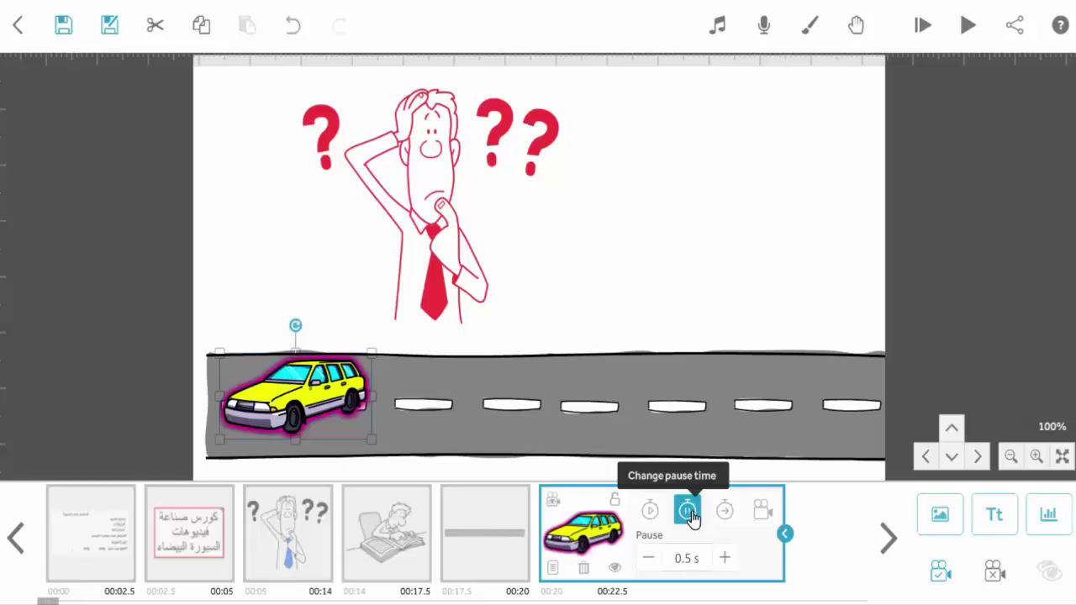
pyautogui.click(761, 513)
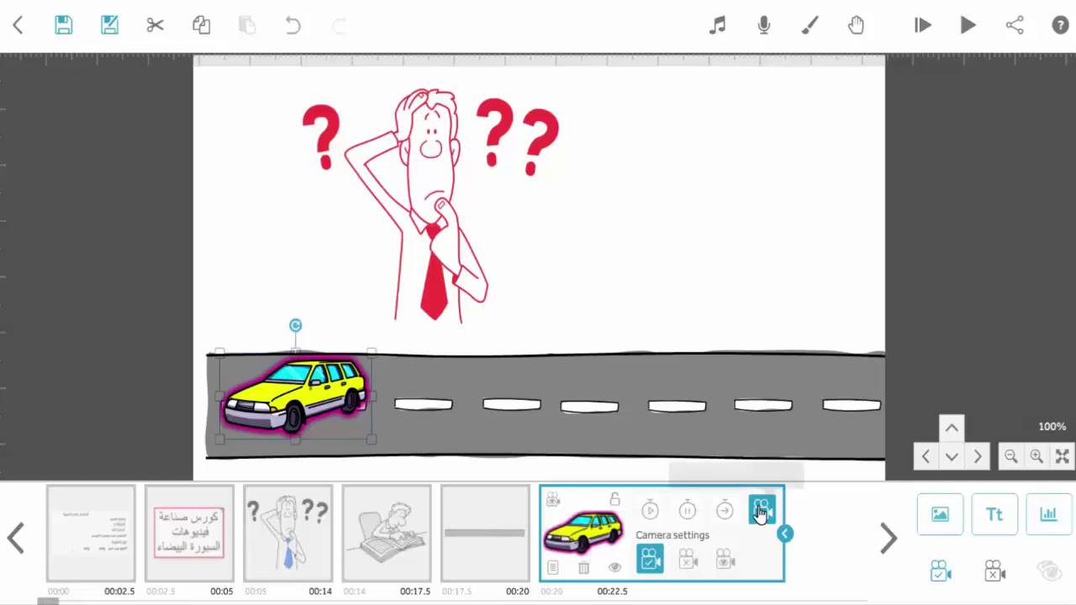
pyautogui.click(785, 534)
pyautogui.click(629, 534)
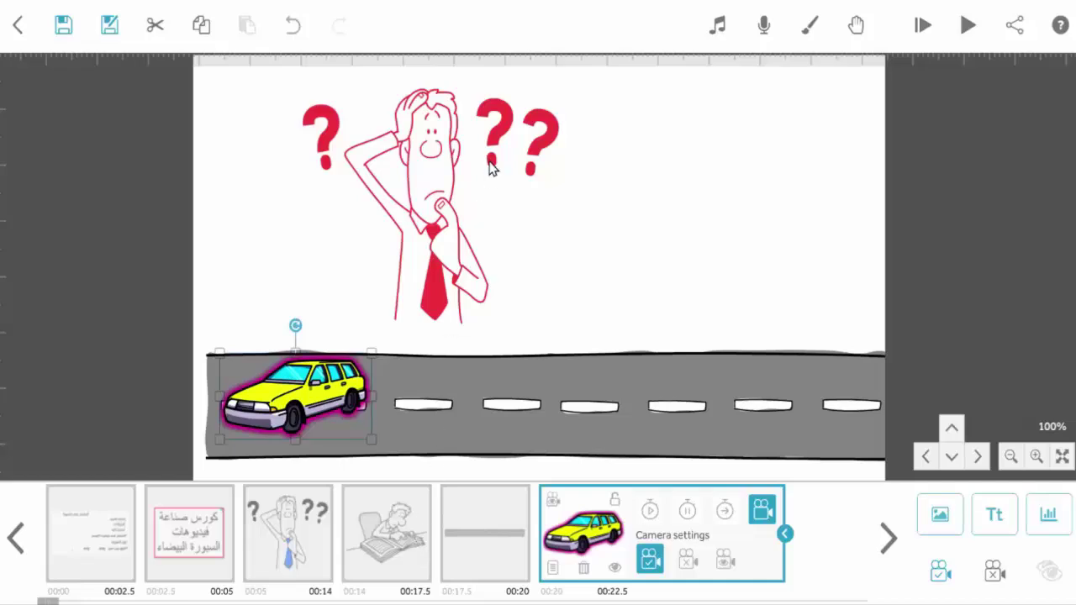
# - View the saved camera position of the reading man image and that of the yellow car
pyautogui.click(400, 547)
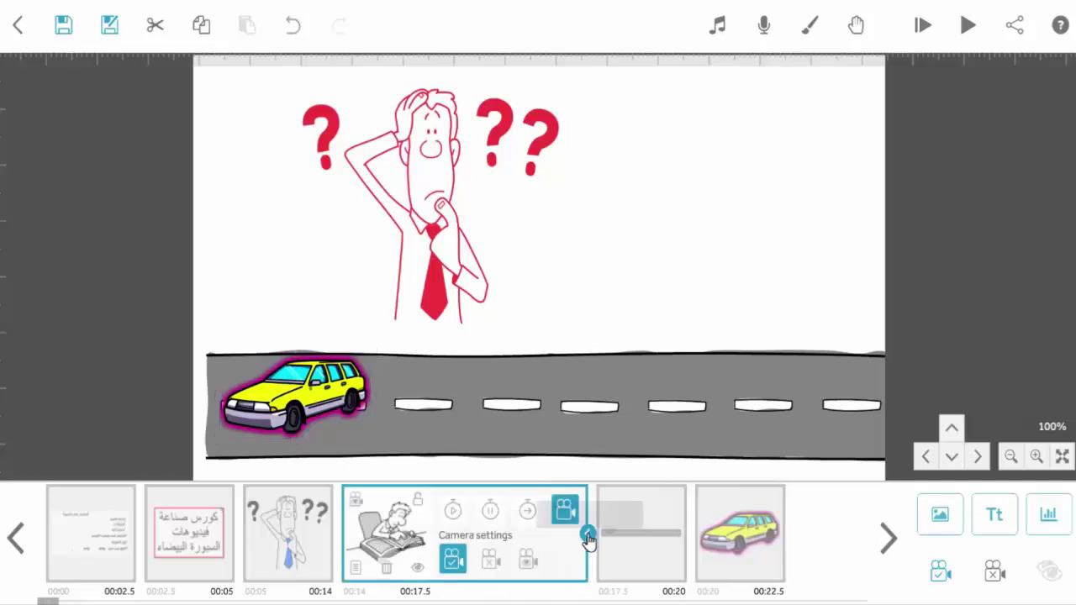
pyautogui.click(528, 569)
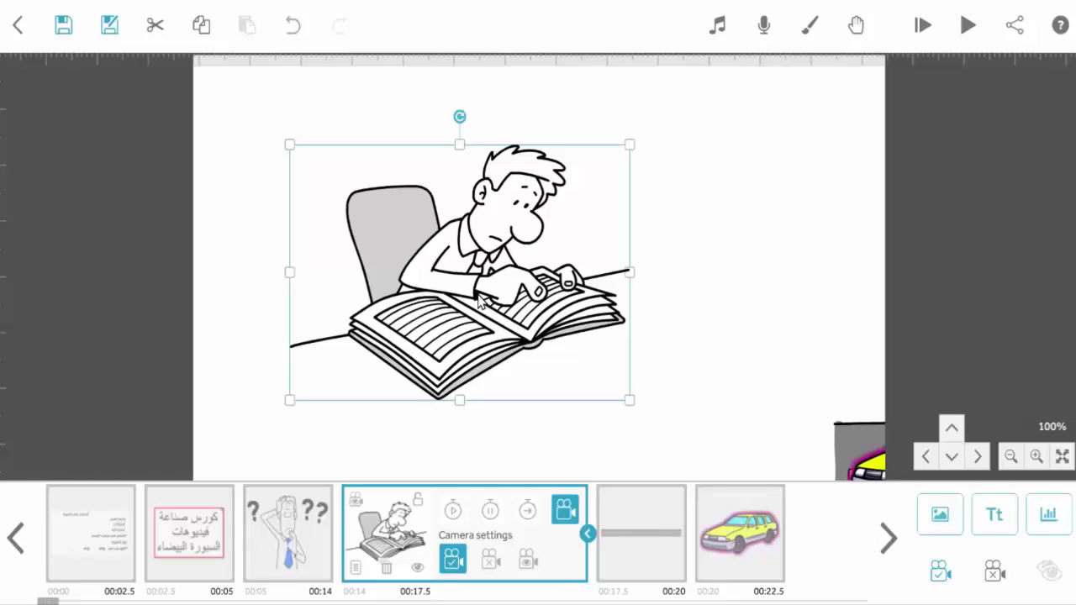
pyautogui.click(719, 544)
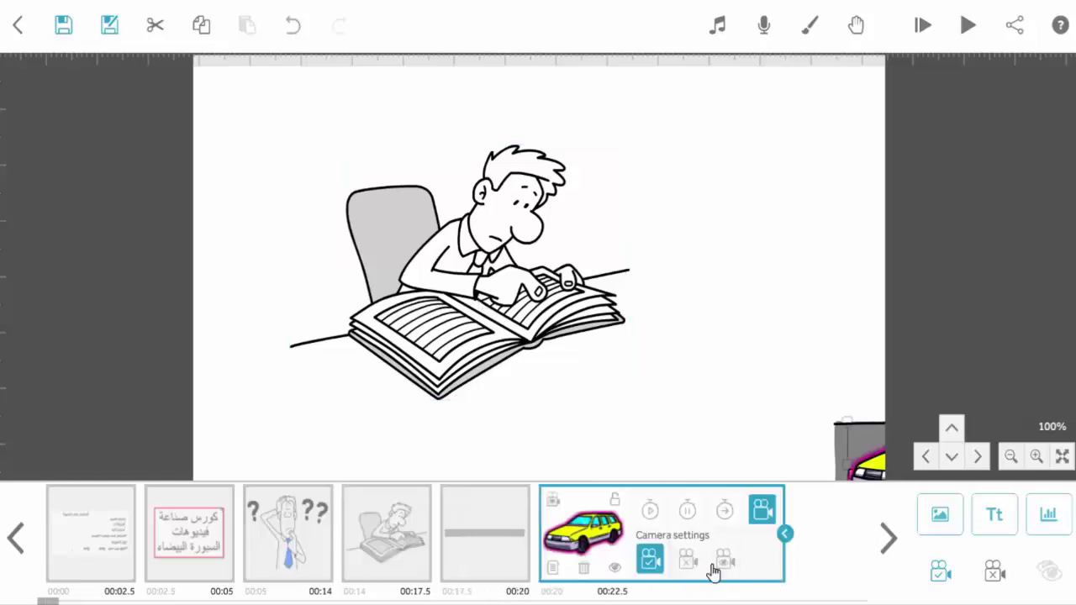
pyautogui.click(716, 570)
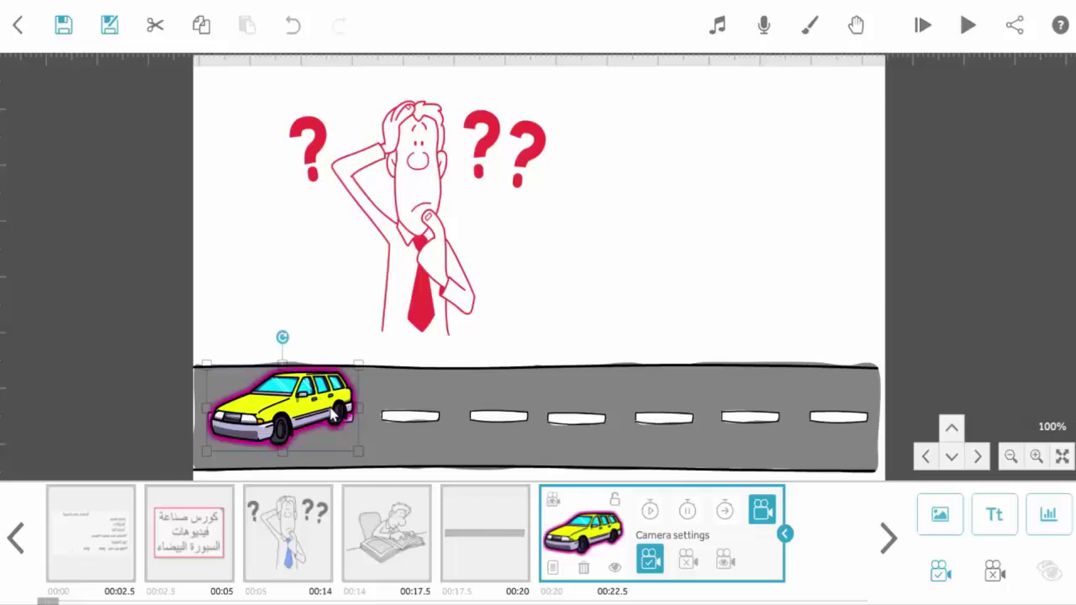
# - Lock the yellow car in place, shift the road image slightly beneath it, and select the car again
pyautogui.click(614, 505)
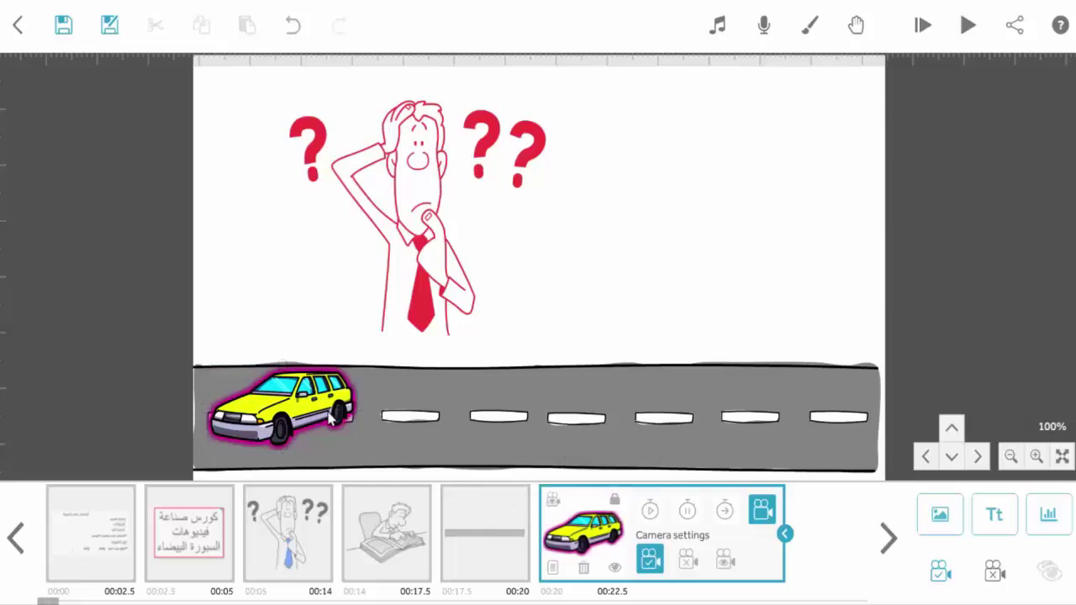
pyautogui.click(524, 404)
pyautogui.moveTo(524, 403)
pyautogui.mouseDown()
pyautogui.moveTo(538, 381)
pyautogui.moveTo(533, 308)
pyautogui.moveTo(507, 322)
pyautogui.moveTo(547, 372)
pyautogui.moveTo(507, 275)
pyautogui.moveTo(572, 292)
pyautogui.moveTo(525, 378)
pyautogui.moveTo(569, 406)
pyautogui.moveTo(534, 414)
pyautogui.mouseUp()
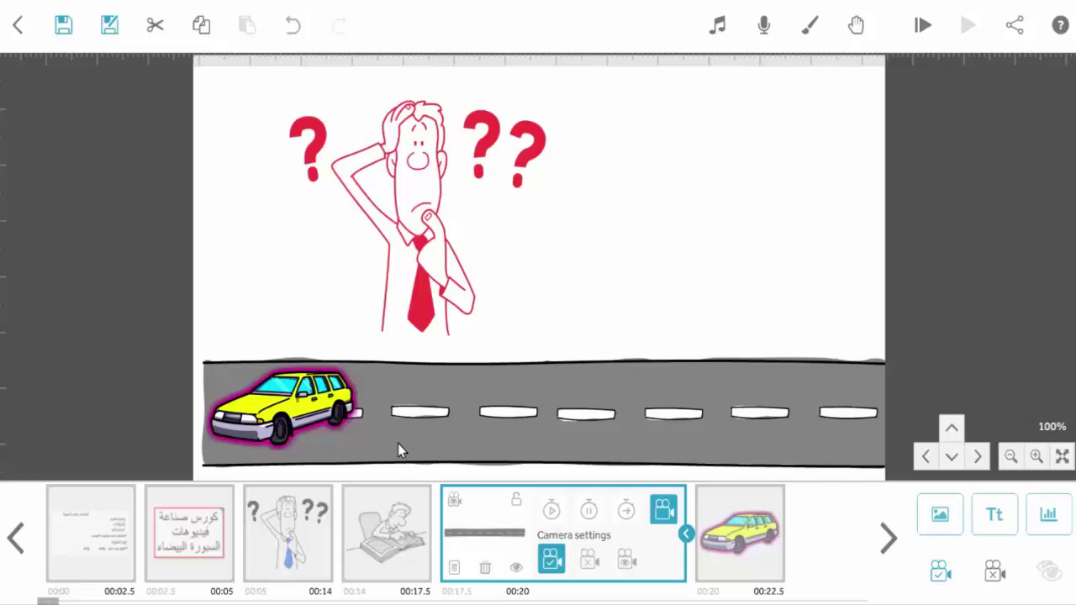
pyautogui.click(740, 543)
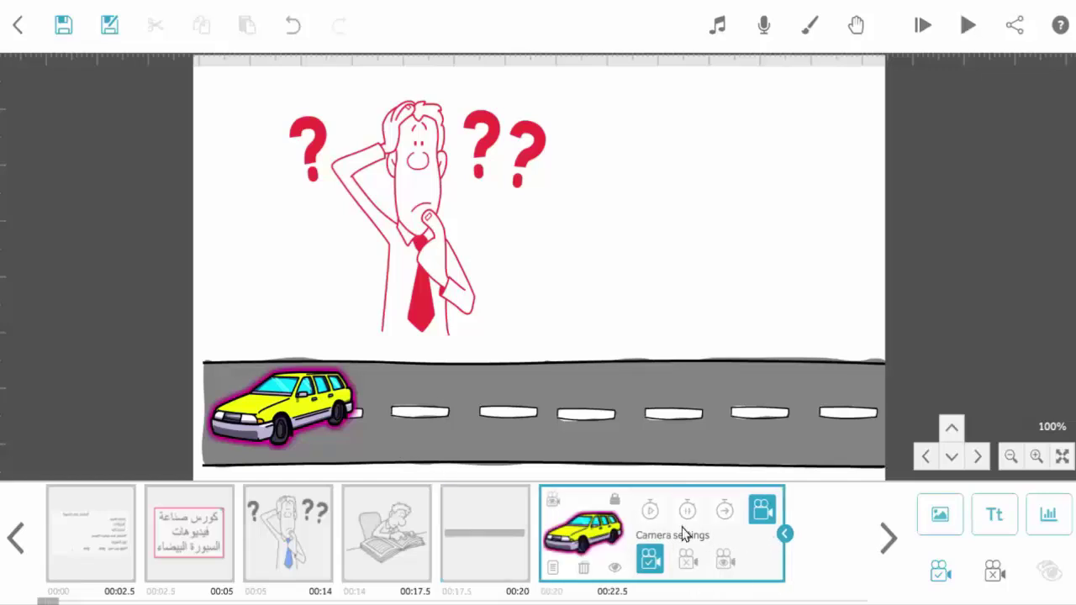
# - Hide the yellow car and stretch the road image slightly taller on the canvas
pyautogui.click(616, 572)
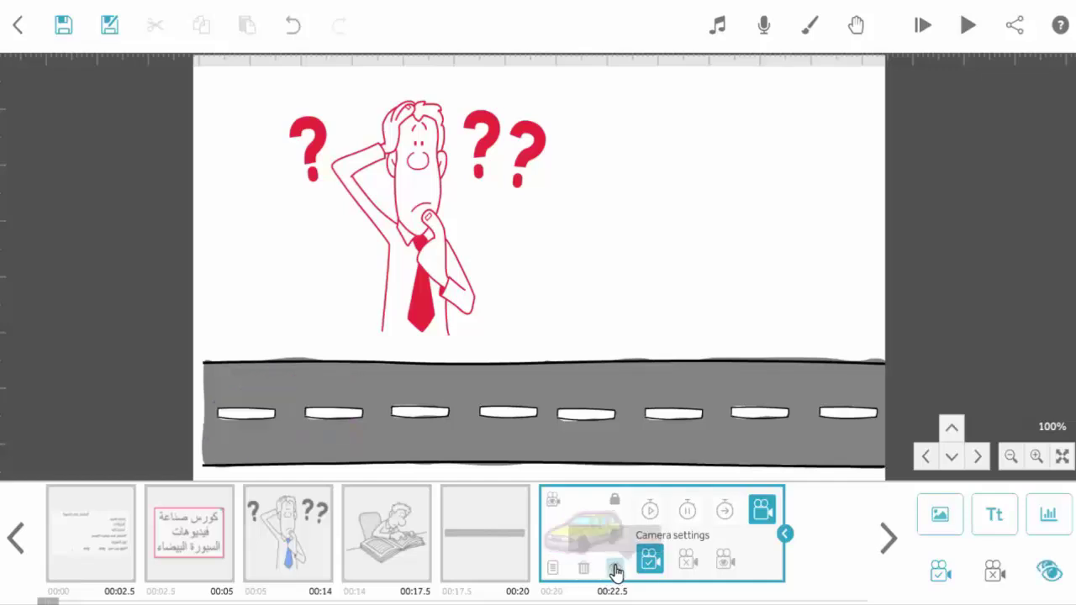
pyautogui.click(469, 407)
pyautogui.moveTo(545, 362); pyautogui.dragTo(547, 351)
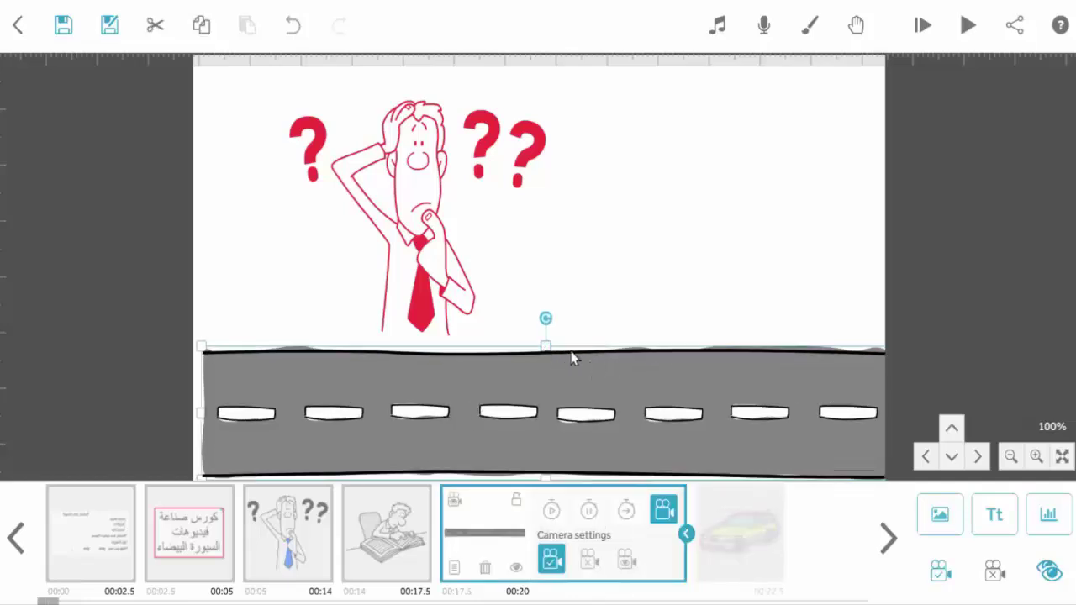
pyautogui.moveTo(543, 347); pyautogui.dragTo(544, 353)
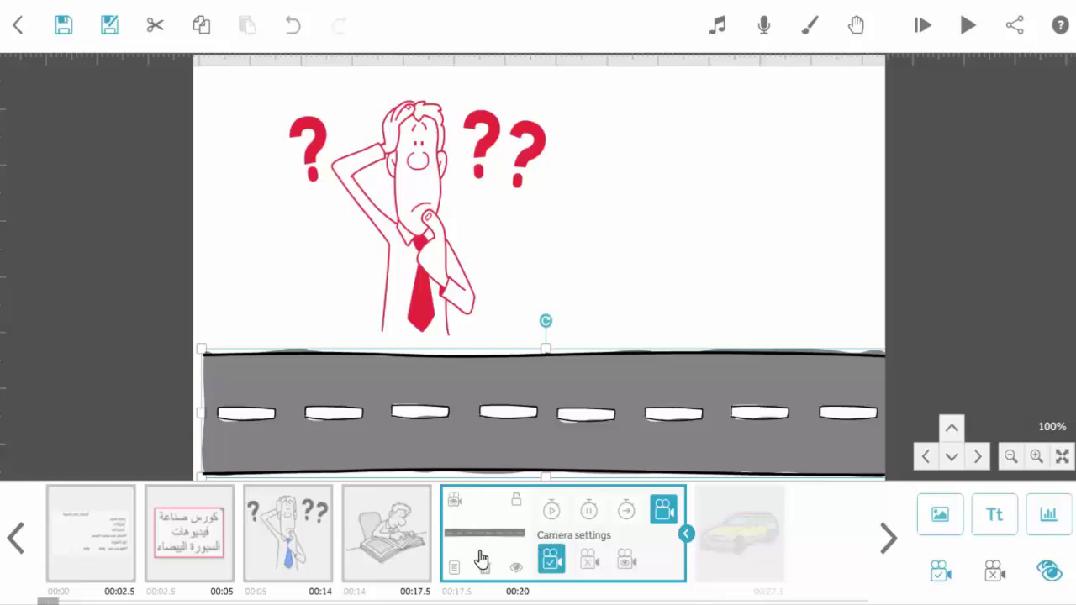
# - Preview the scribe from the road image, stop the playback, and select the hidden yellow car in the timeline
pyautogui.click(967, 25)
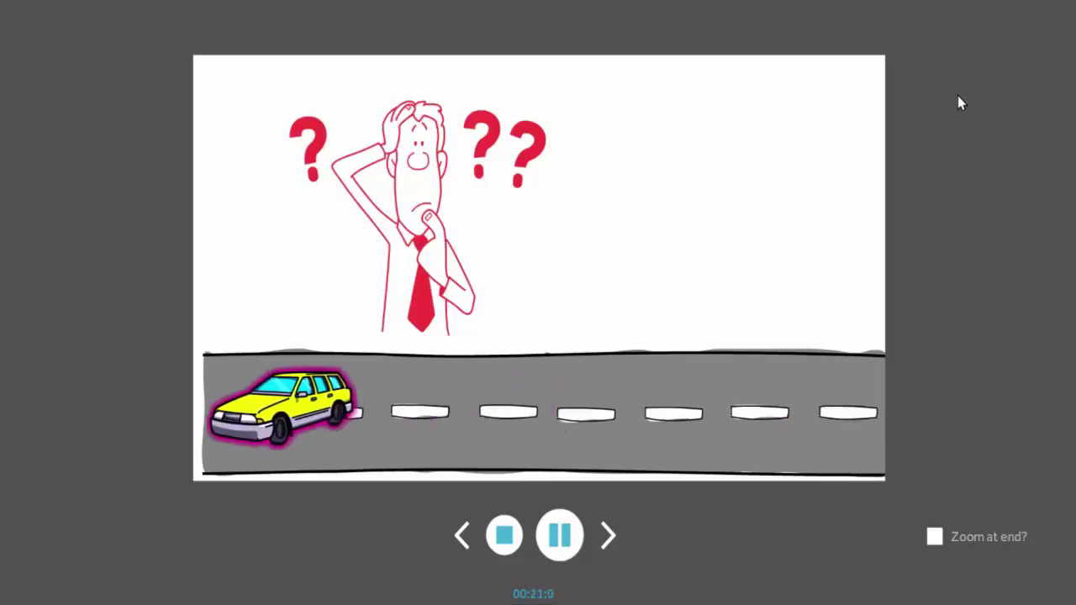
pyautogui.click(505, 538)
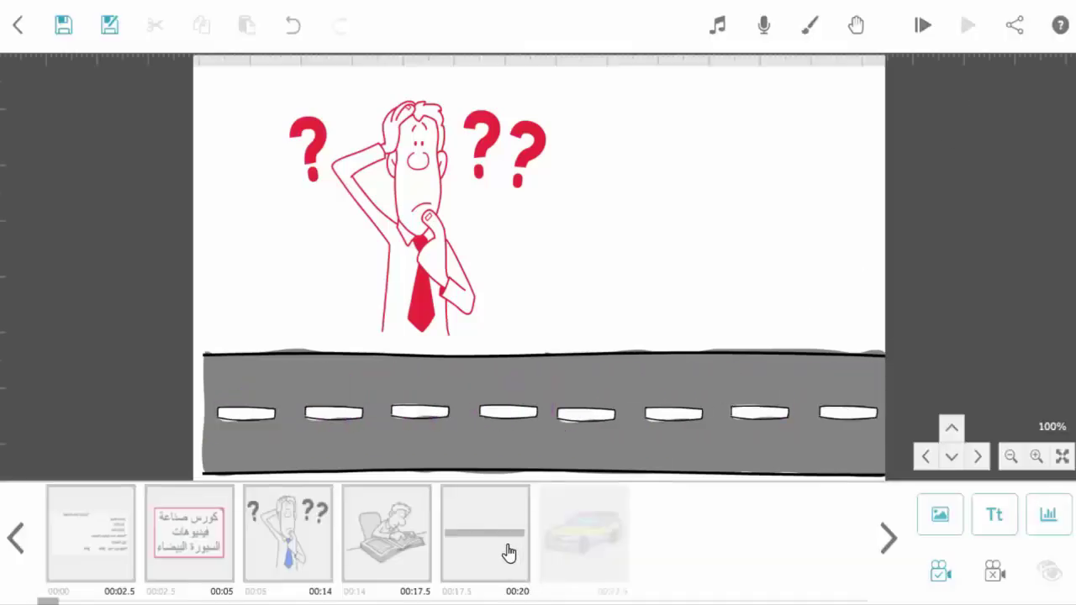
pyautogui.click(575, 551)
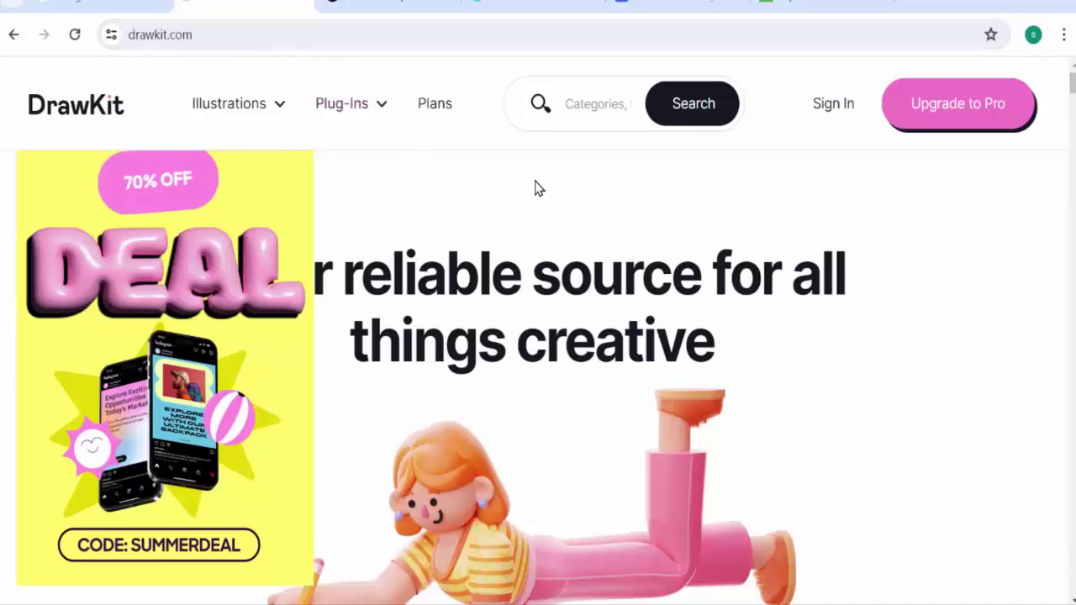
# - Look through the Pro and Free illustration packs on the DrawKit homepage
pyautogui.scroll(-1, 559, 252)
pyautogui.scroll(-5, 577, 308)
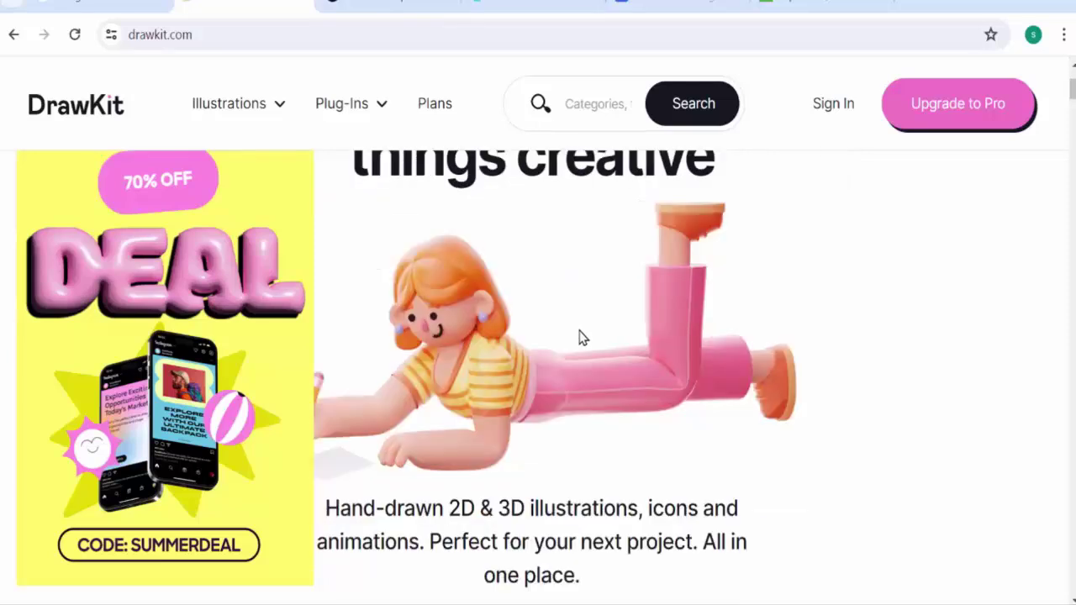
pyautogui.scroll(-10, 586, 387)
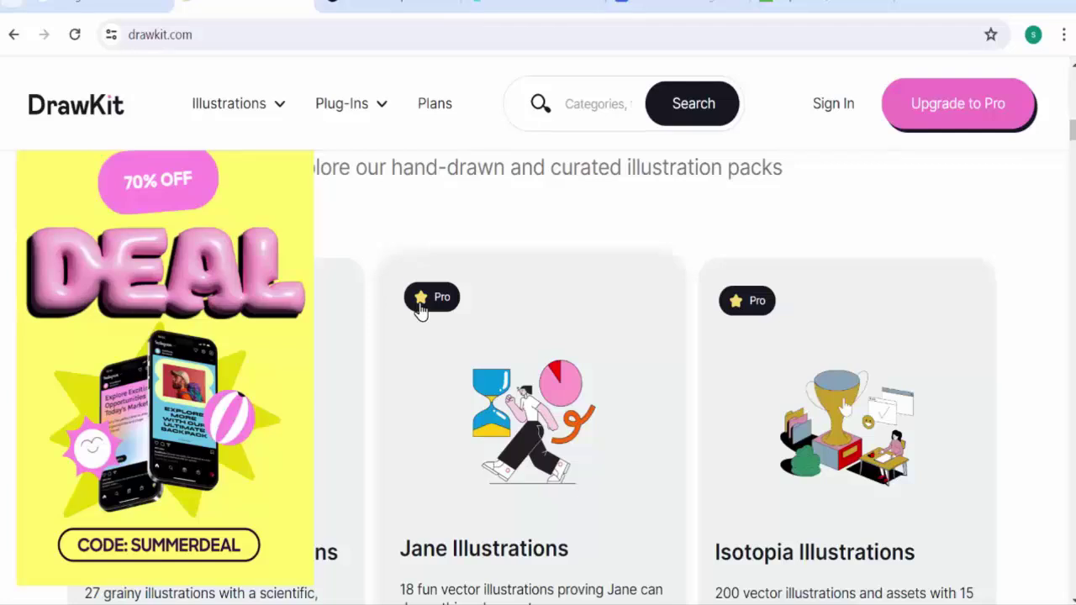
pyautogui.scroll(-7, 420, 311)
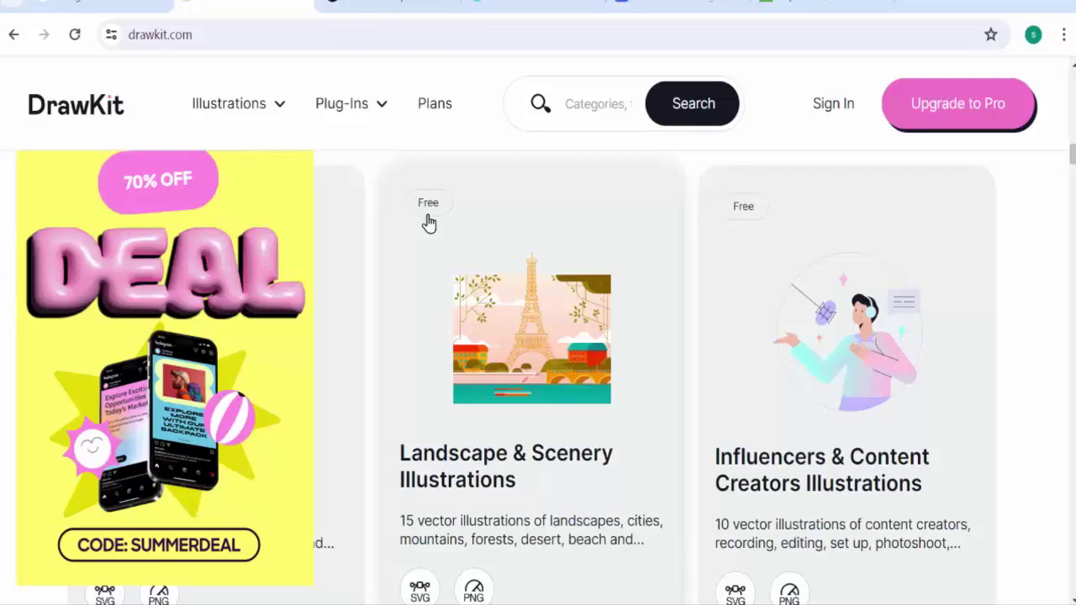
# - View the unDraw illustrations, the IconScout icon packs and the Freepik graduation background results
pyautogui.hotkey('ctrl', 'Tab')
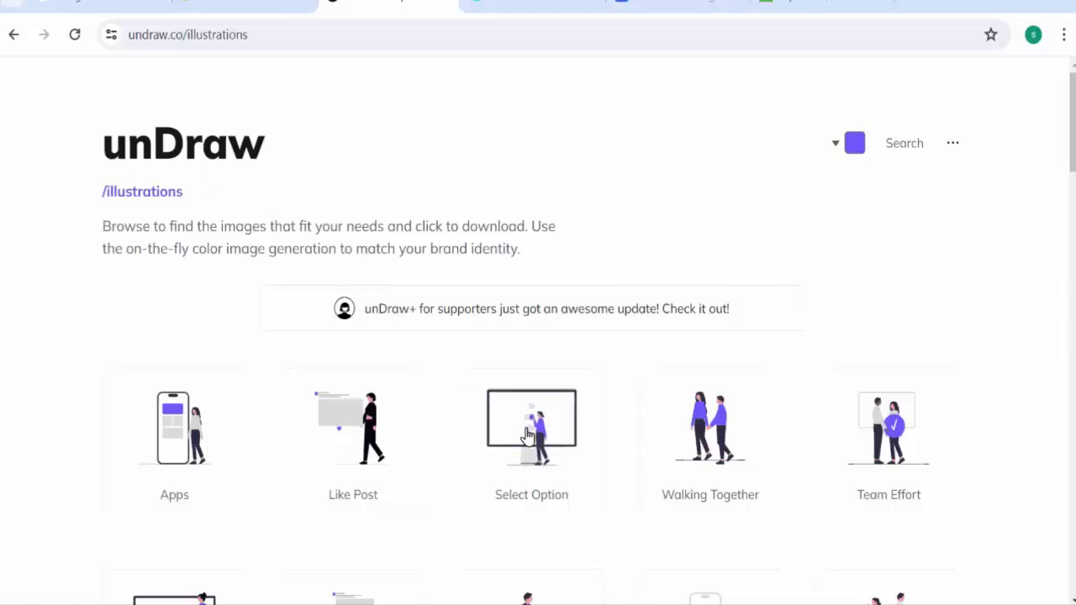
pyautogui.scroll(-5, 527, 434)
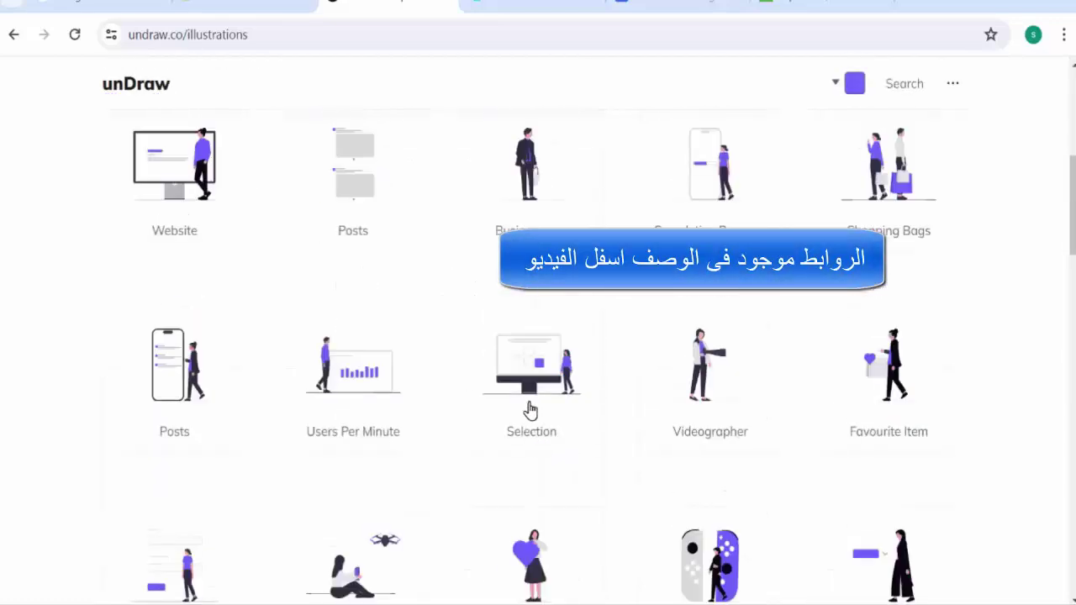
pyautogui.click(532, 7)
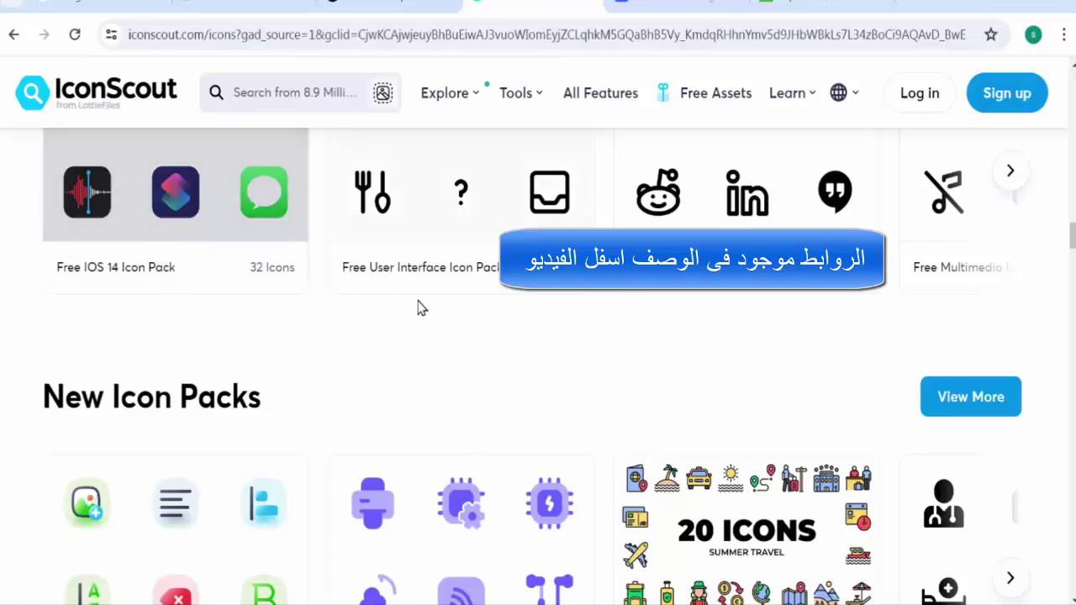
pyautogui.hotkey('ctrl', 'Tab')
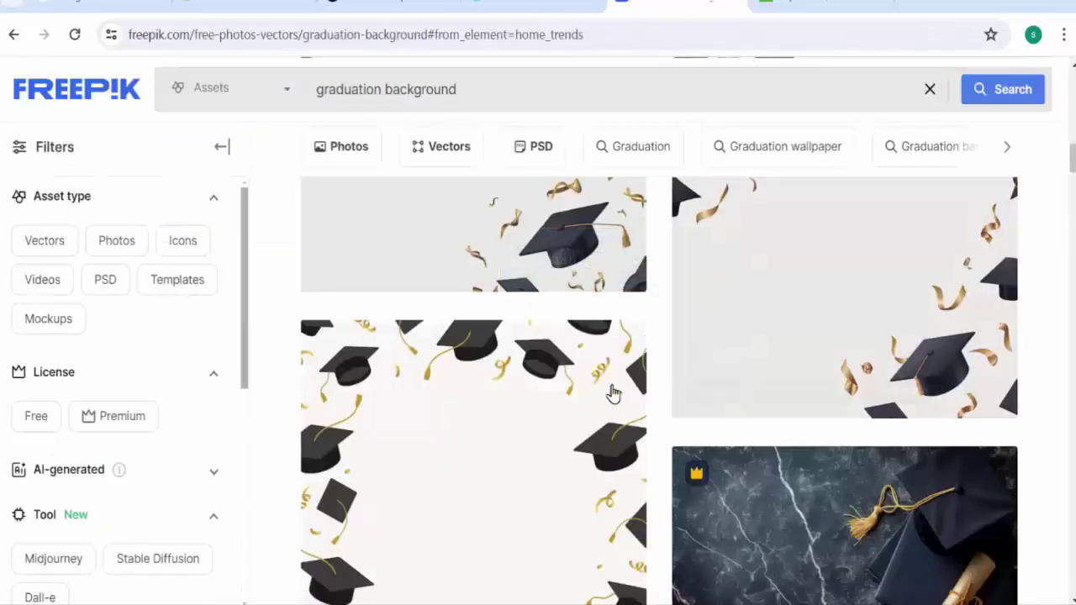
pyautogui.moveTo(457, 344)
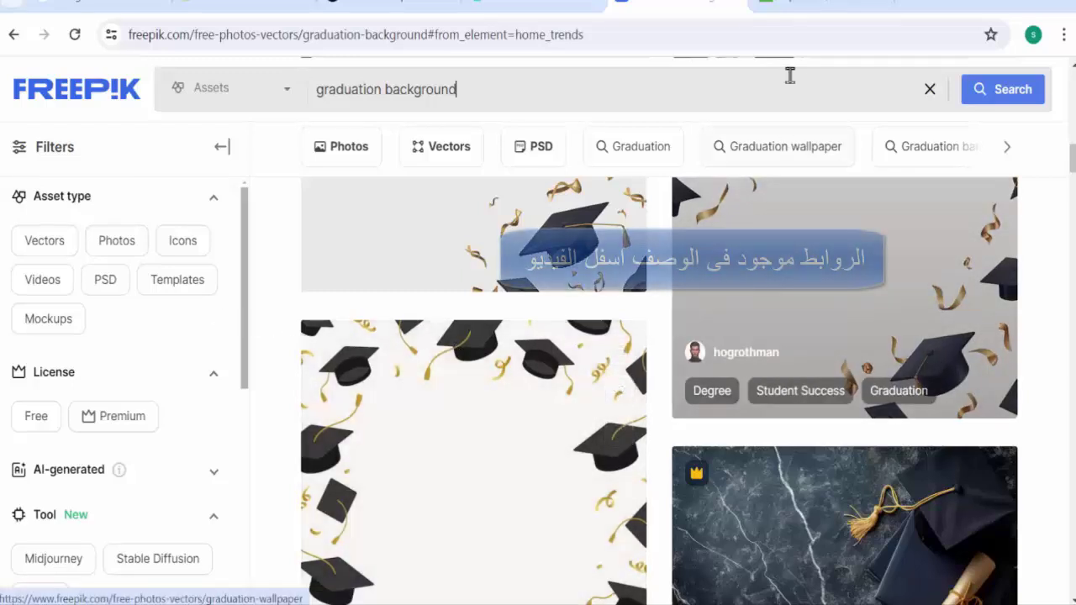
# - Browse the free tree illustrations on Pixabay
pyautogui.click(807, 8)
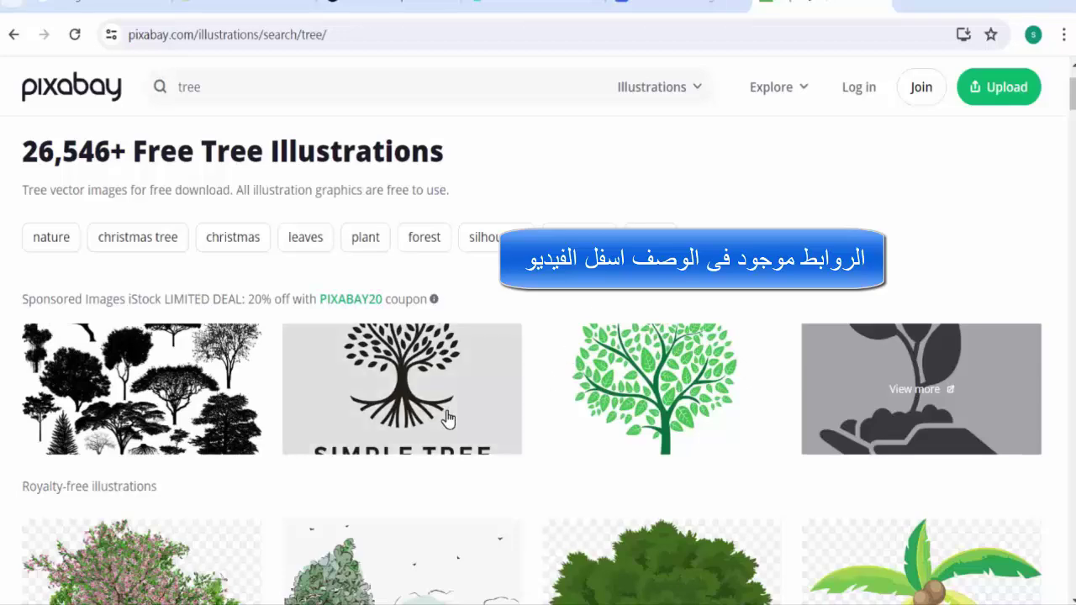
pyautogui.scroll(-5, 458, 420)
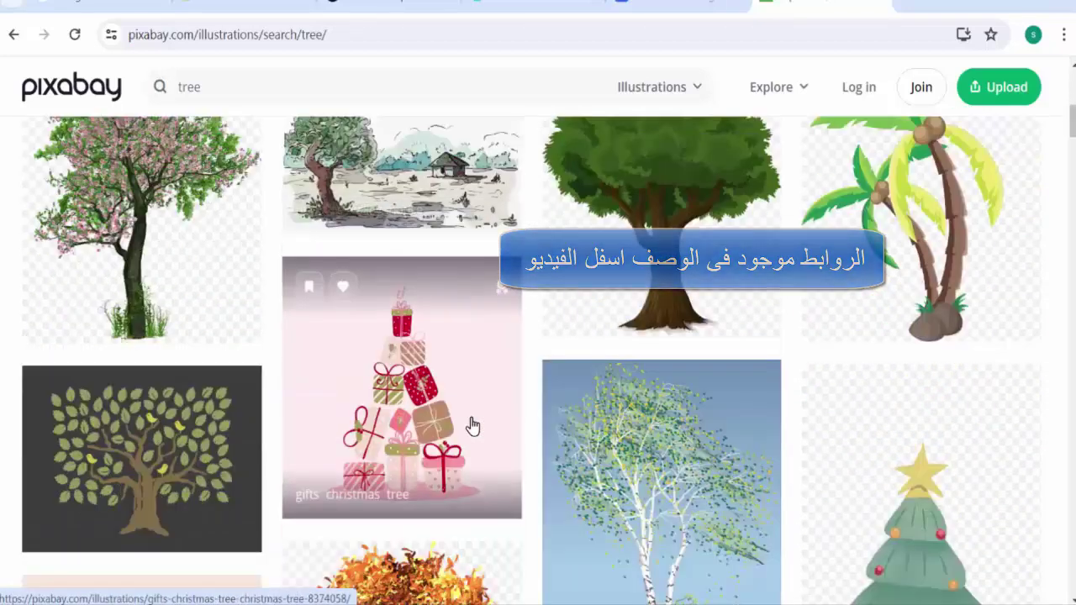
pyautogui.scroll(-2, 472, 426)
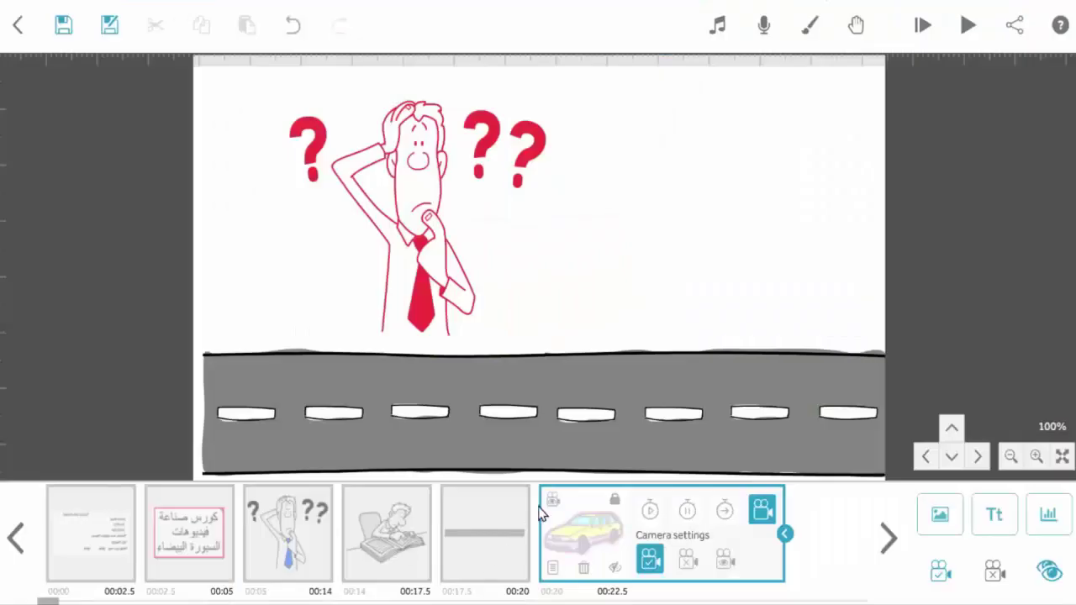
pyautogui.click(655, 317)
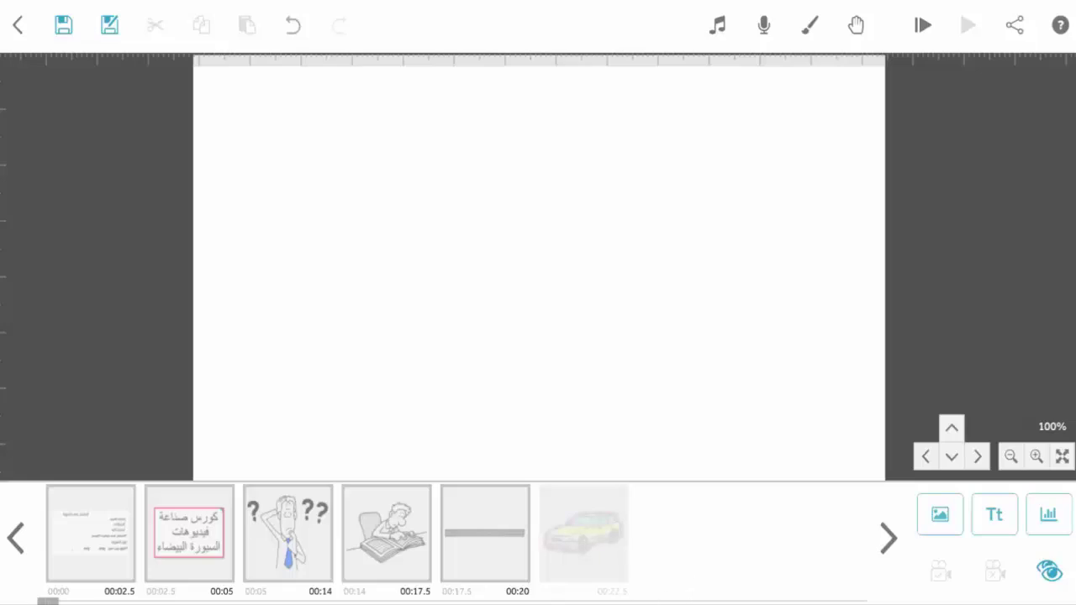
pyautogui.click(308, 546)
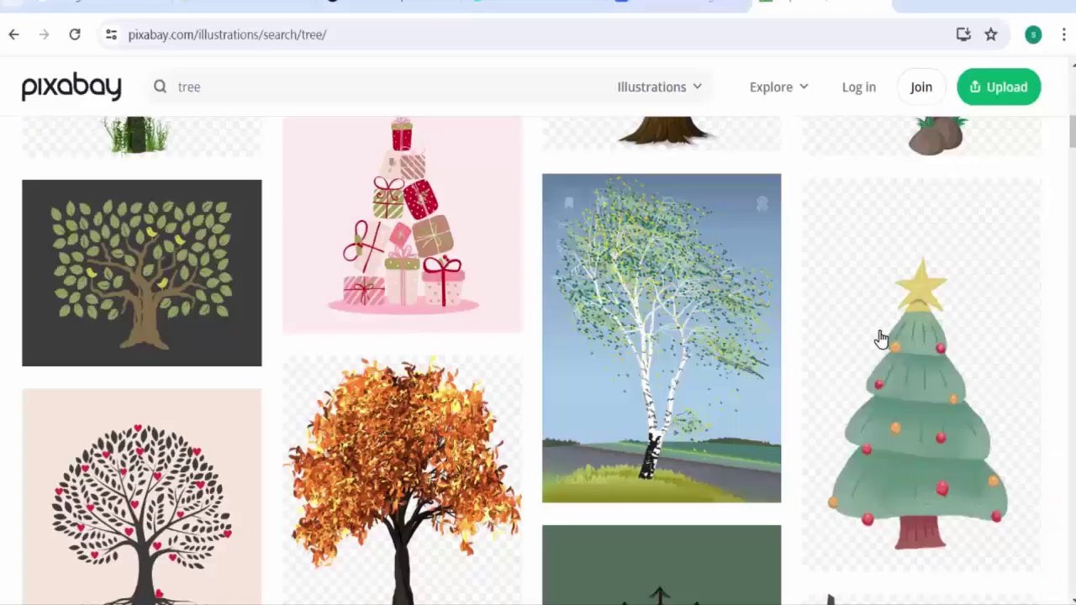
# - Go to the Google page in the browser and search for "car svg"
pyautogui.click(135, 8)
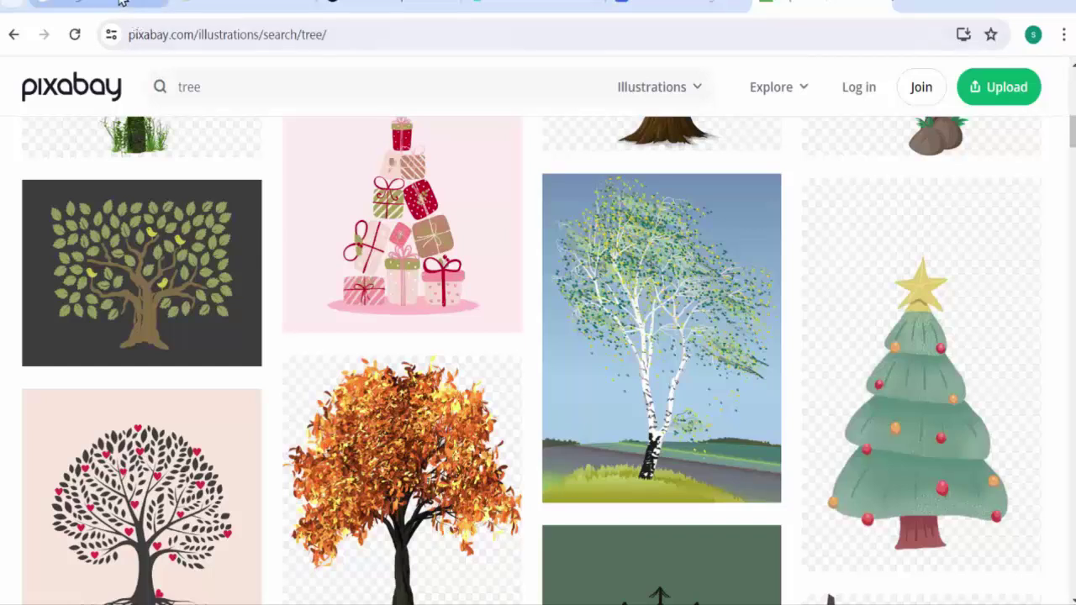
pyautogui.click(525, 244)
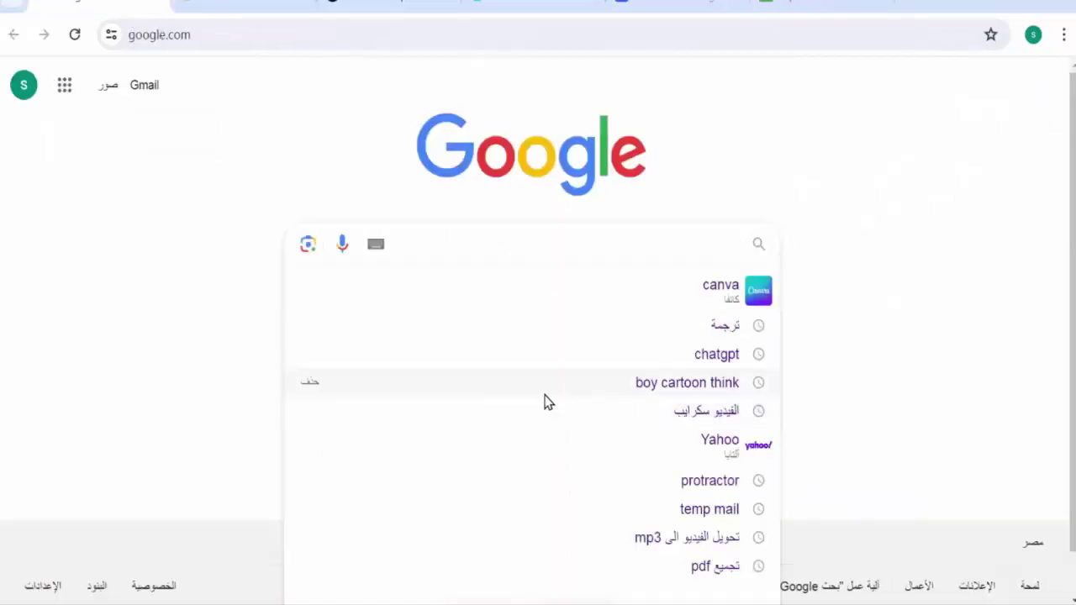
pyautogui.write('car')
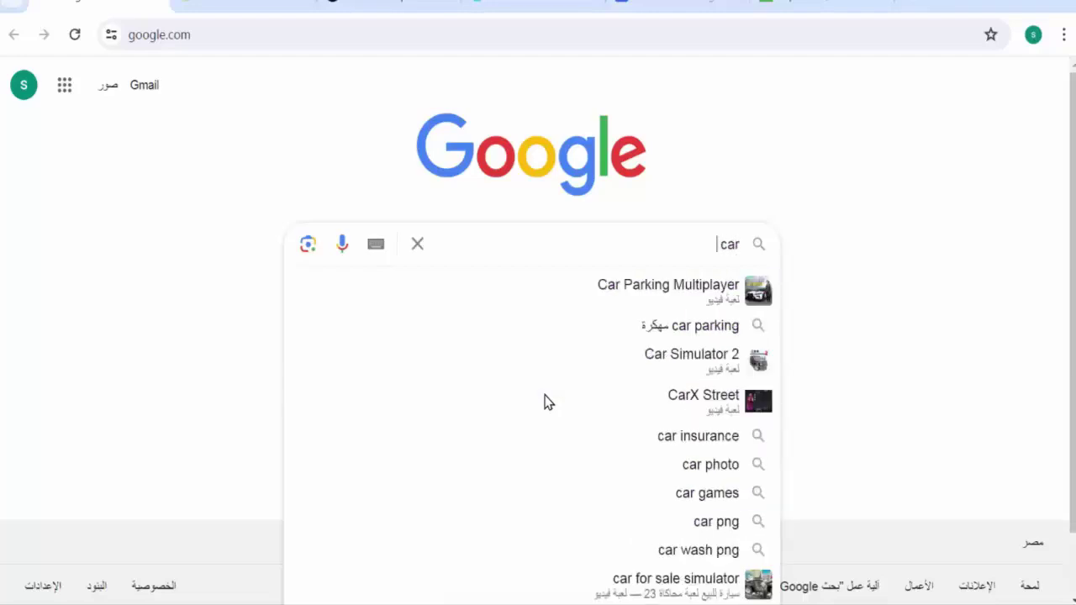
pyautogui.write(' svg')
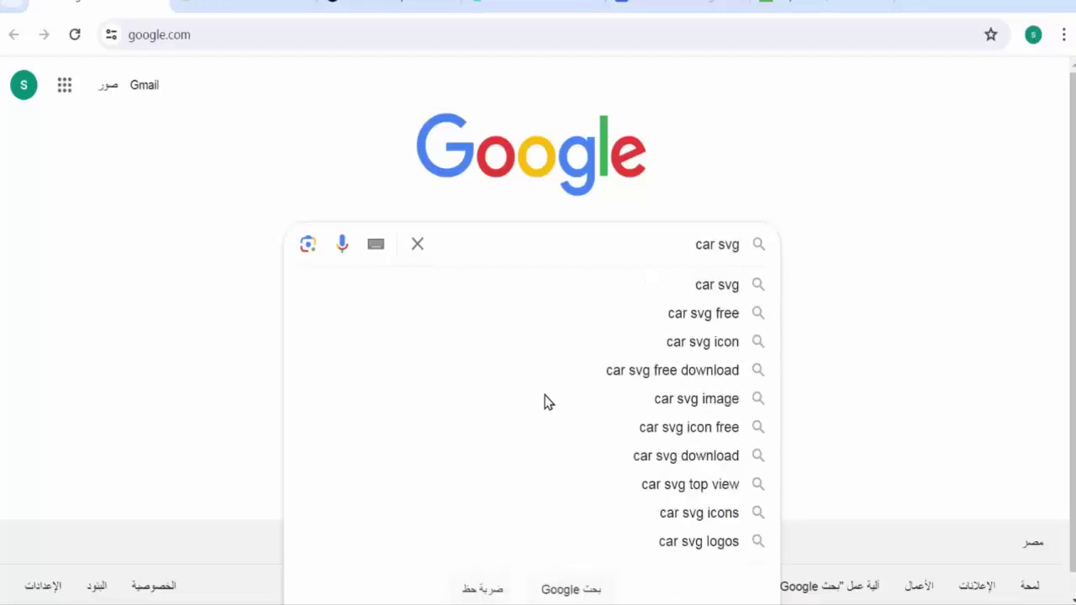
pyautogui.press('Return')
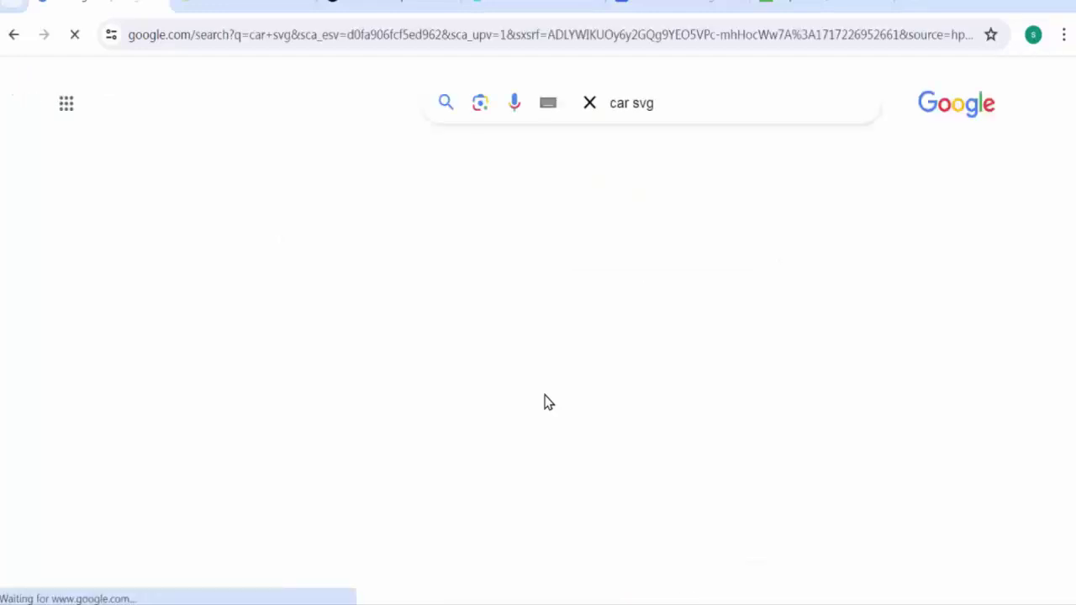
# - Look through the car image results and open the preview of the red Car Vector SVG Icon from SVG Repo
pyautogui.scroll(-5, 567, 385)
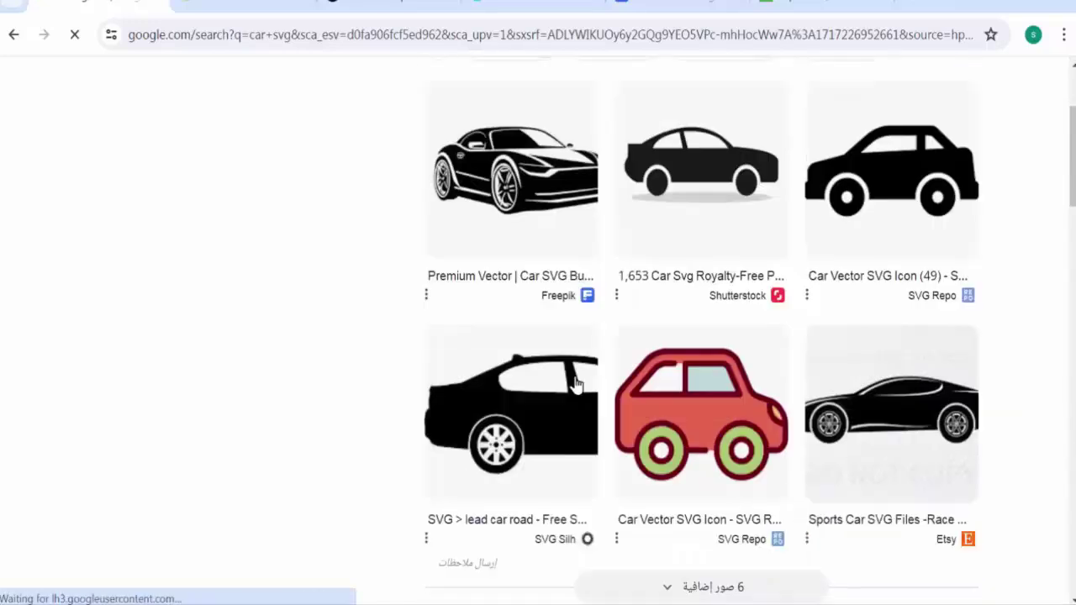
pyautogui.scroll(3, 576, 385)
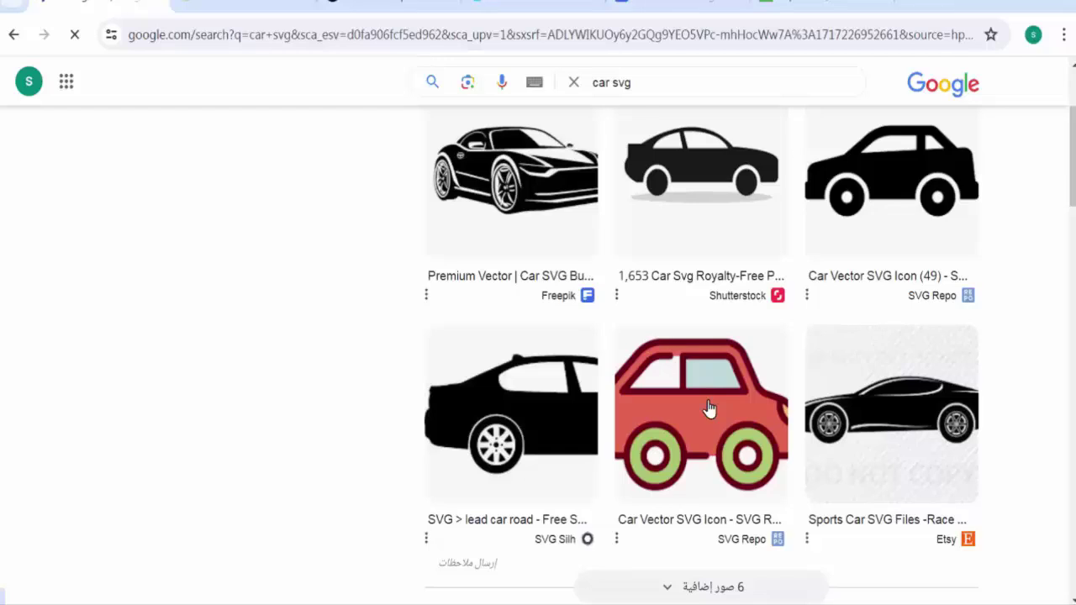
pyautogui.click(709, 409)
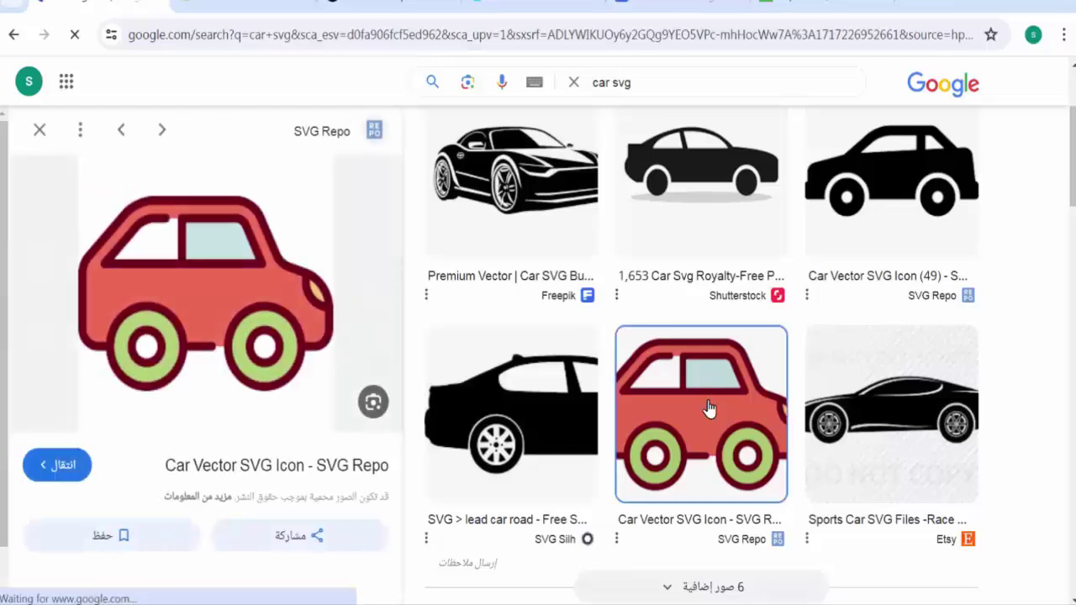
# - Save the red car image as "car svg" in Scalable Vector Graphics format in the الكورس folder on the Desktop
pyautogui.rightClick(207, 291)
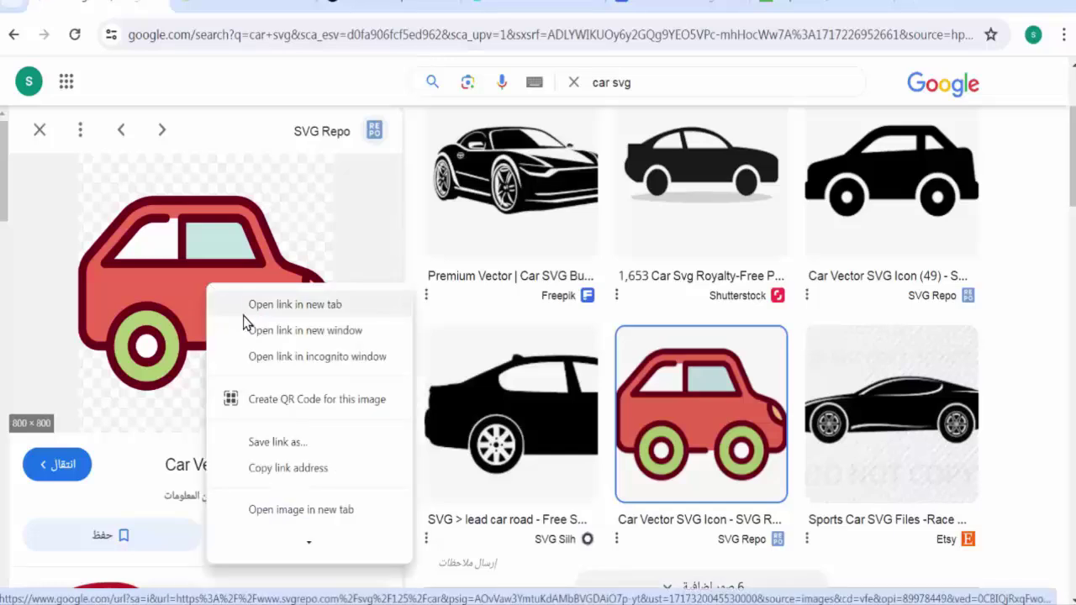
pyautogui.scroll(-1, 277, 410)
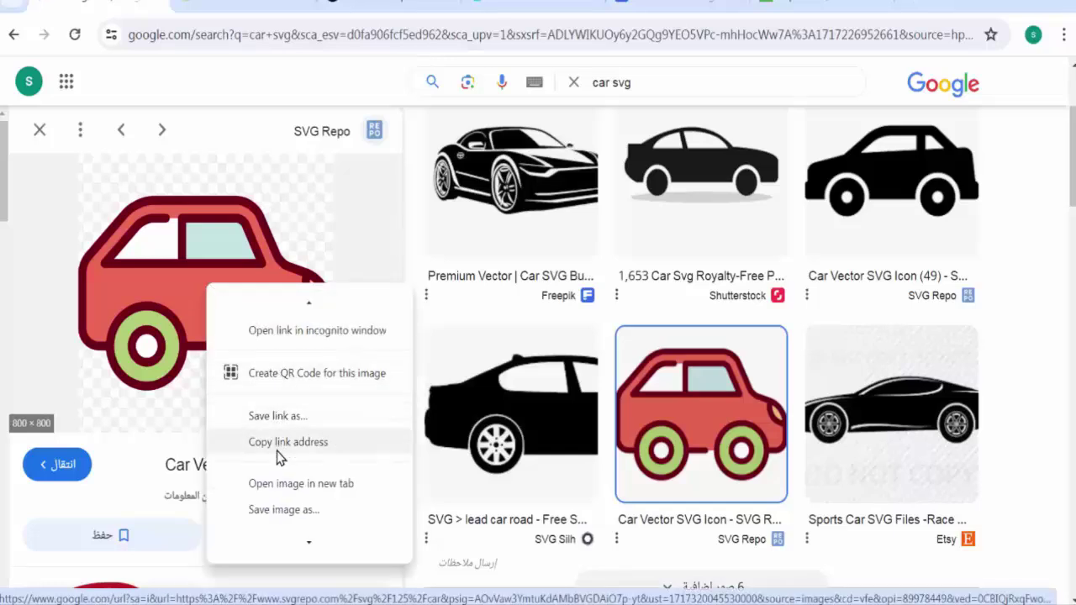
pyautogui.click(283, 511)
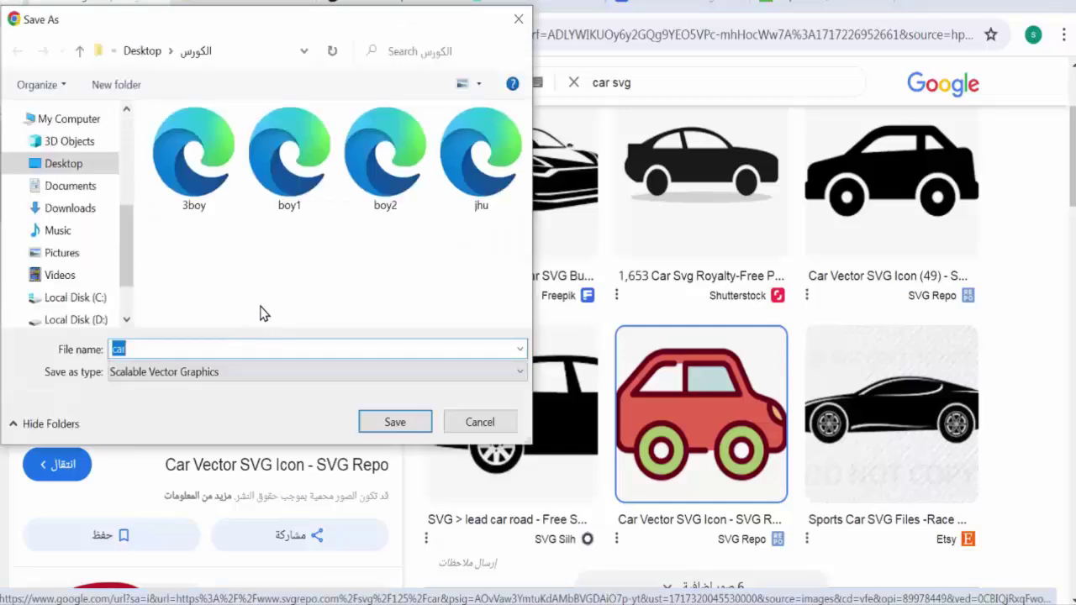
pyautogui.click(179, 351)
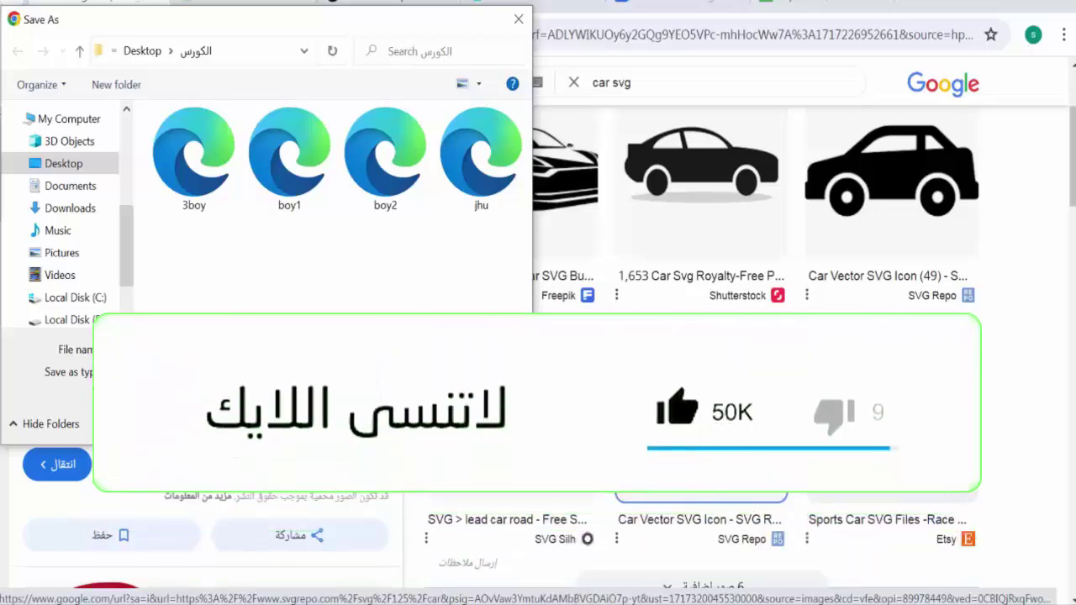
pyautogui.write('s')
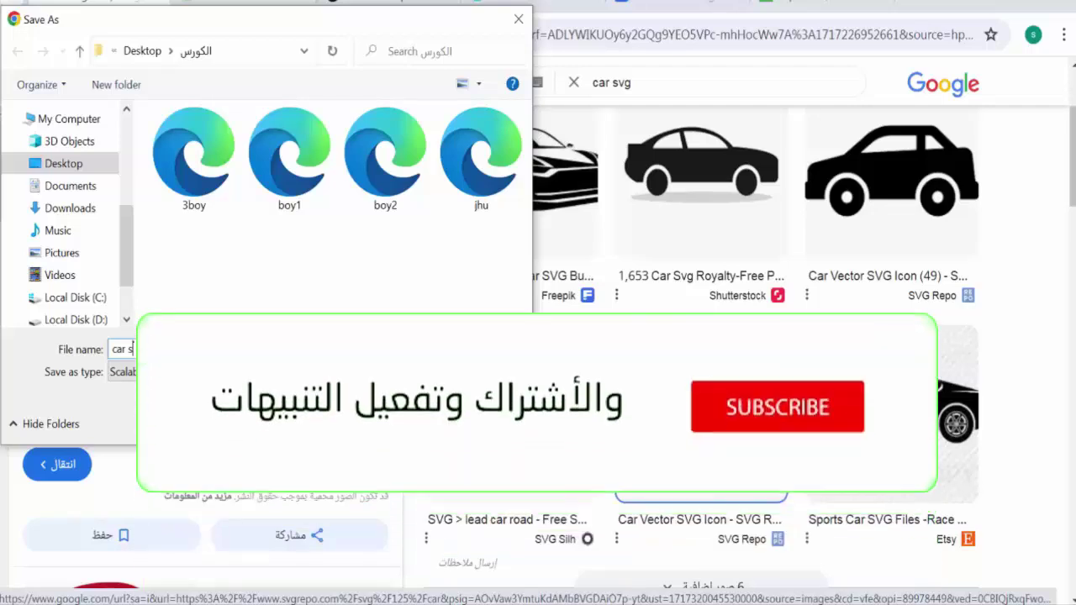
pyautogui.write('v')
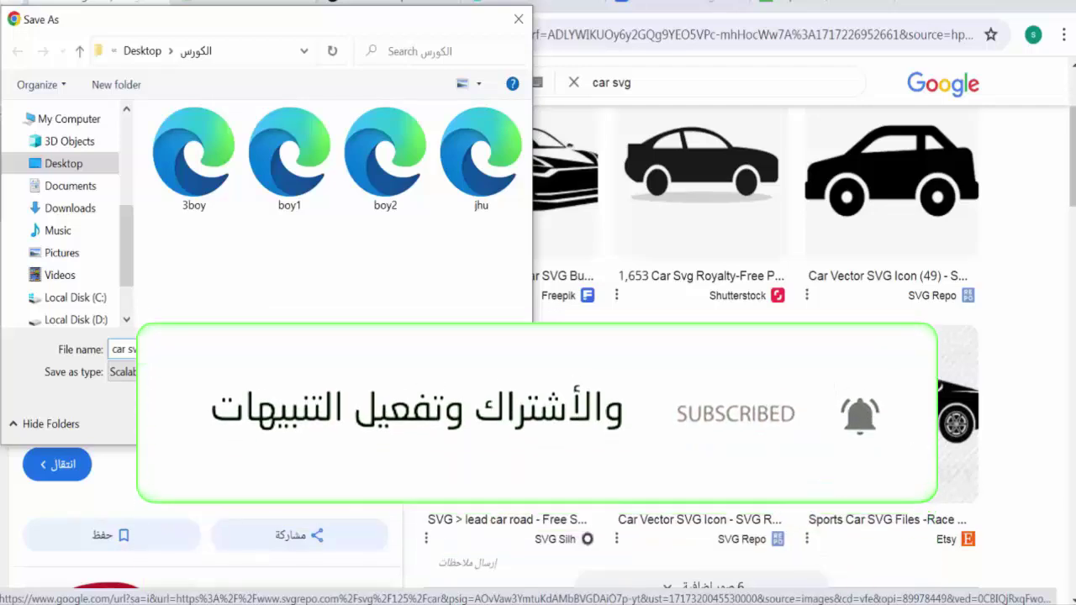
pyautogui.write('g')
pyautogui.click(425, 428)
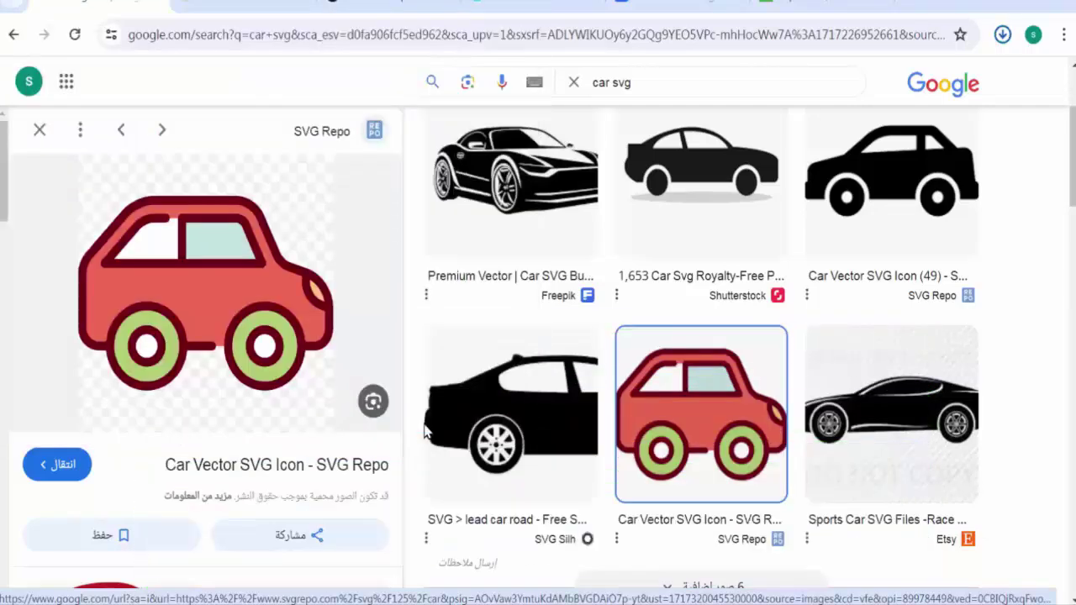
# - Search Google for "car png" and open the preview of the red convertible image from Pngtree
pyautogui.doubleClick(622, 82)
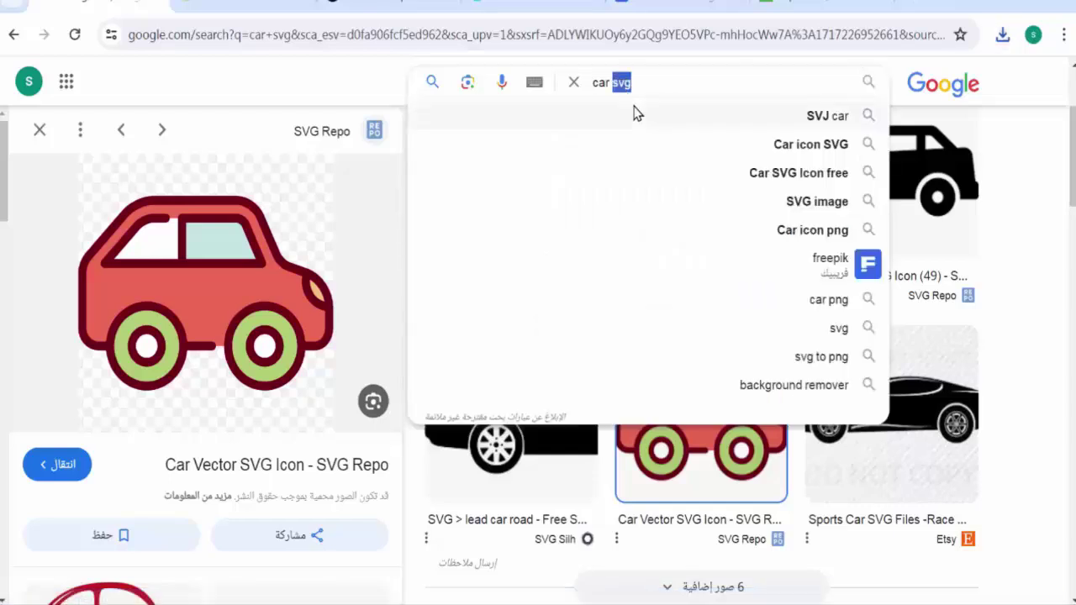
pyautogui.write('pn')
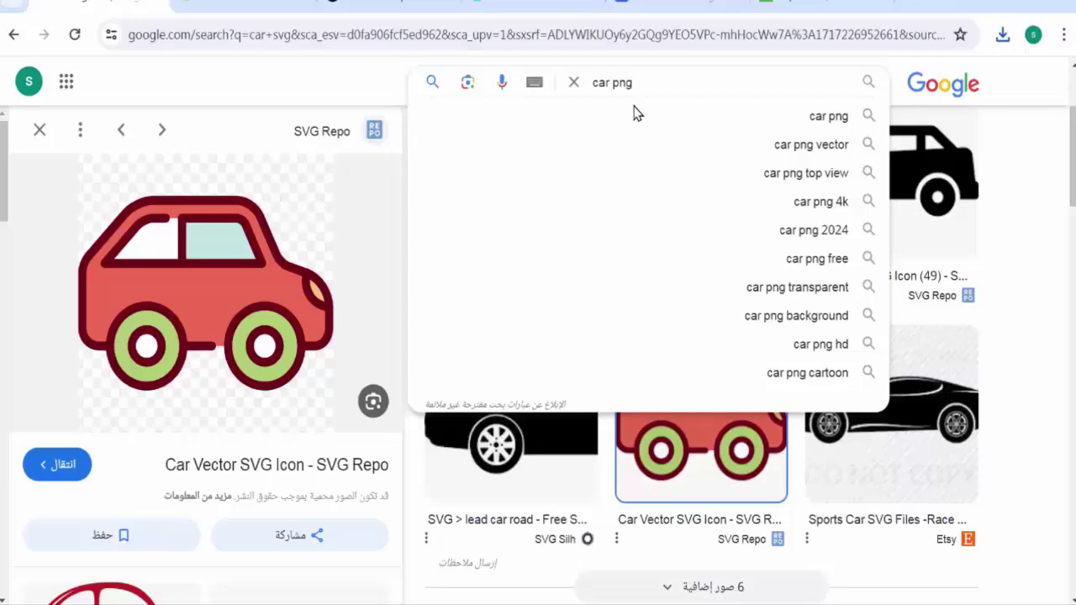
pyautogui.press('Return')
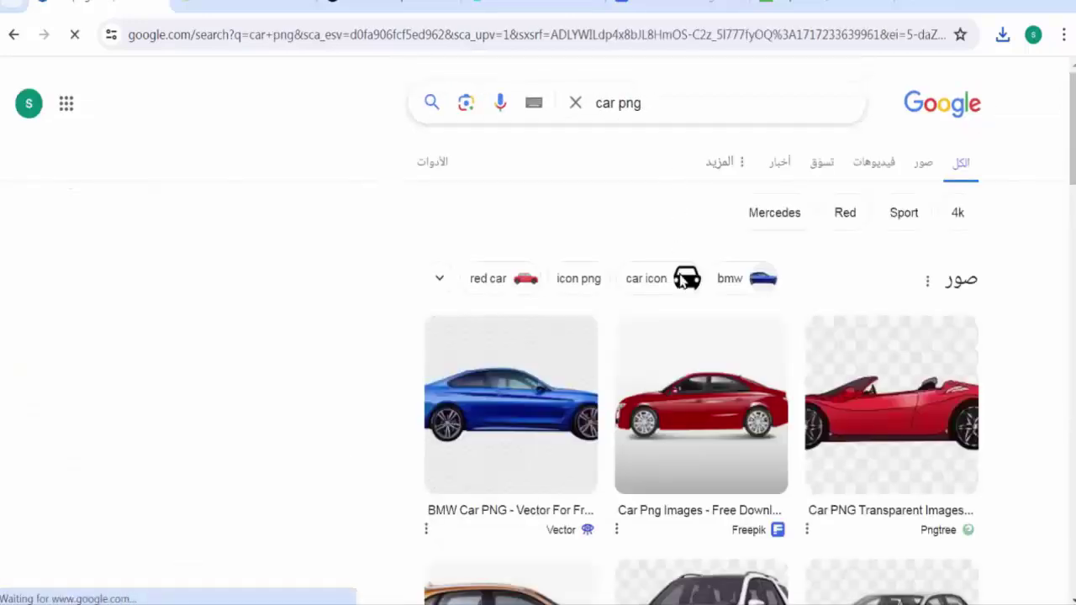
pyautogui.scroll(-3, 690, 334)
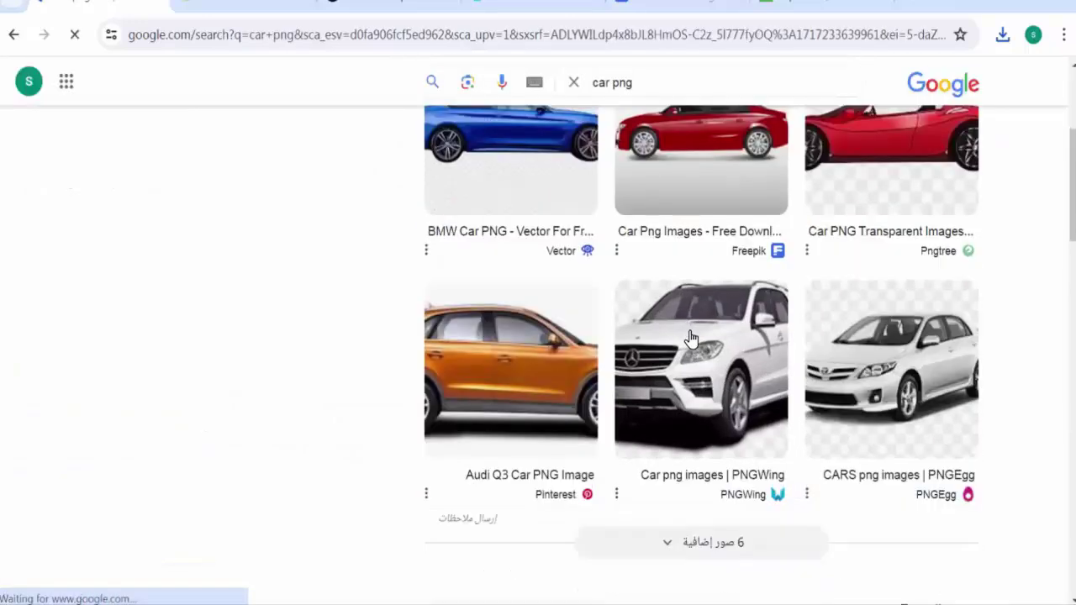
pyautogui.scroll(2, 689, 335)
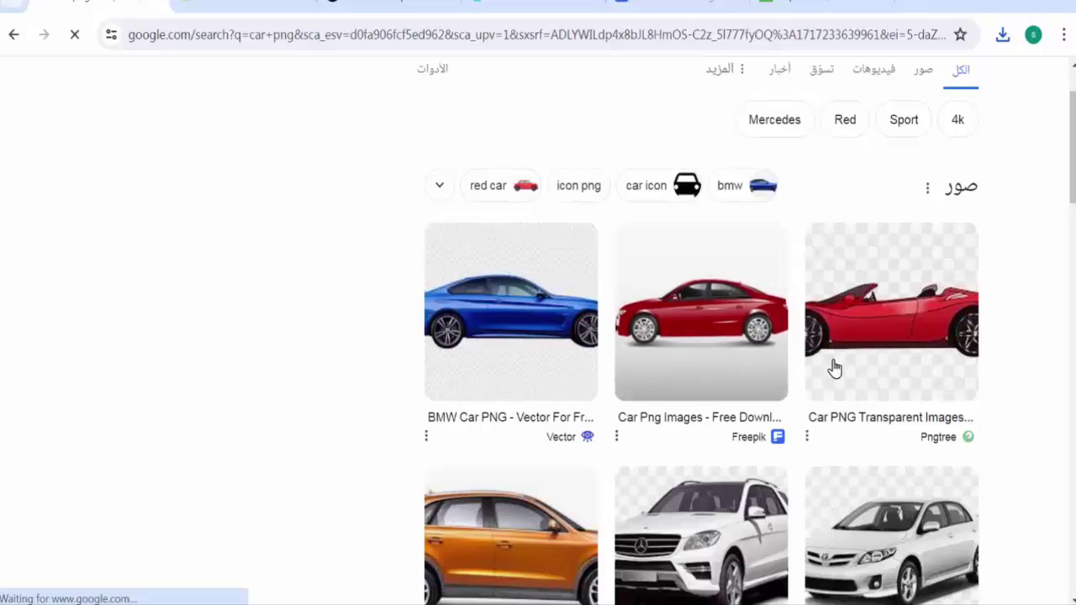
pyautogui.click(866, 312)
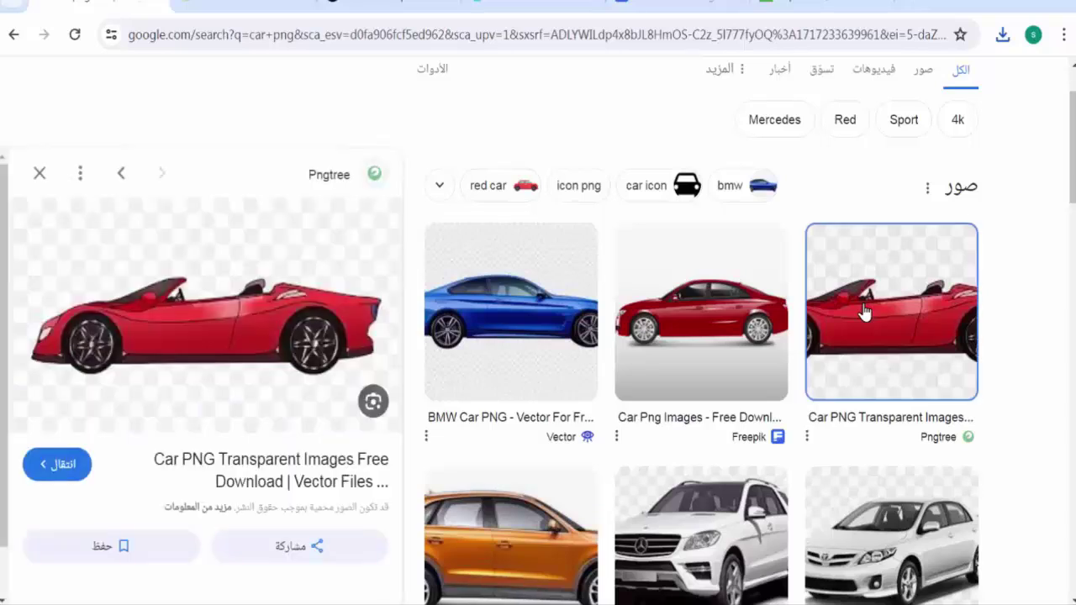
# - Save the red convertible image as "car png" in PNG format in the الكورس folder on the Desktop
pyautogui.rightClick(243, 316)
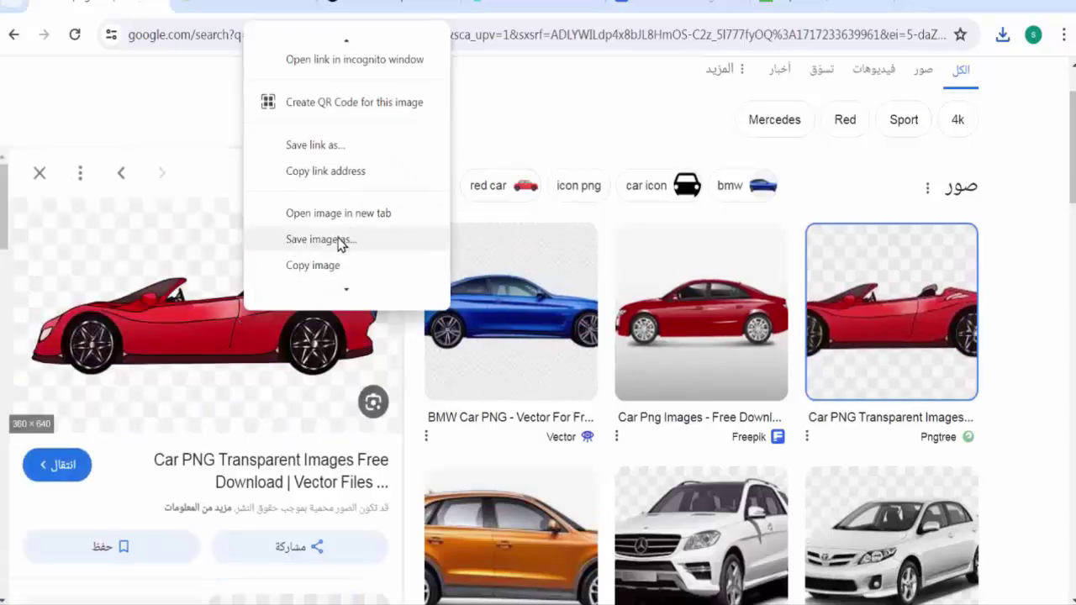
pyautogui.click(341, 240)
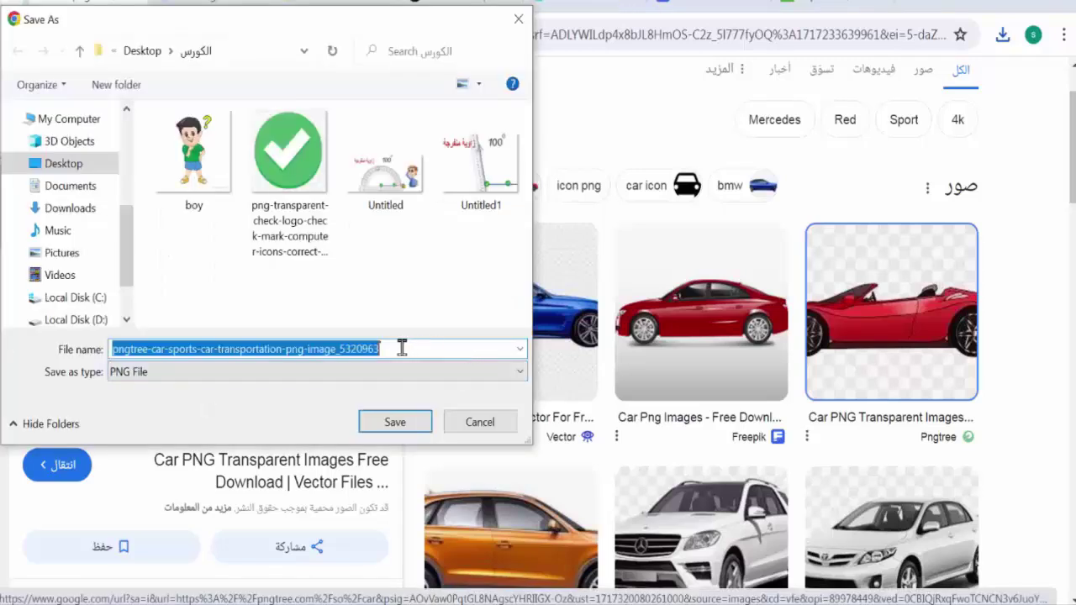
pyautogui.write('car')
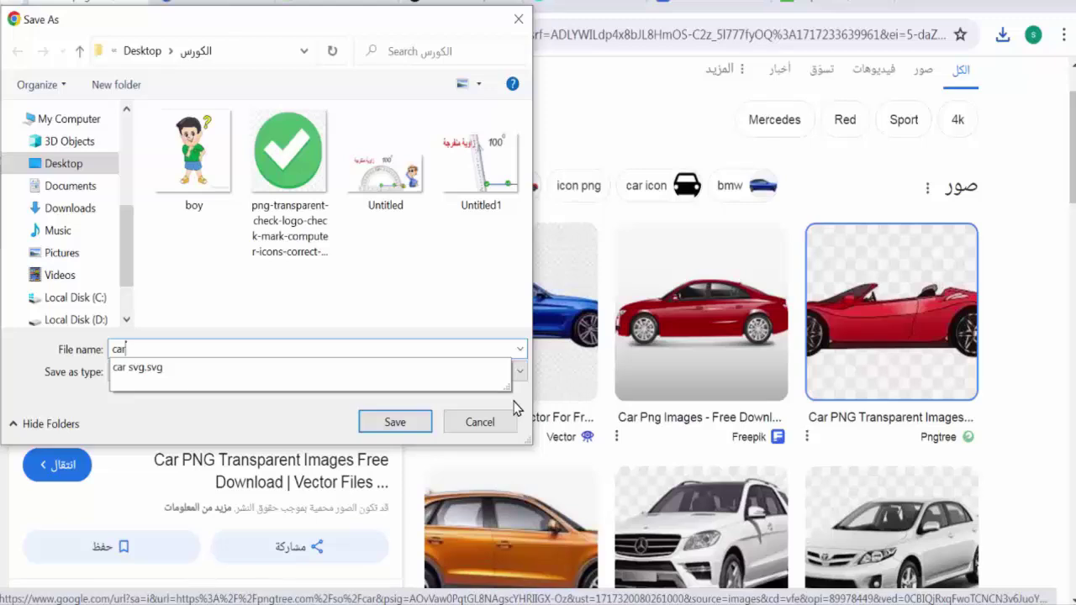
pyautogui.write(' png')
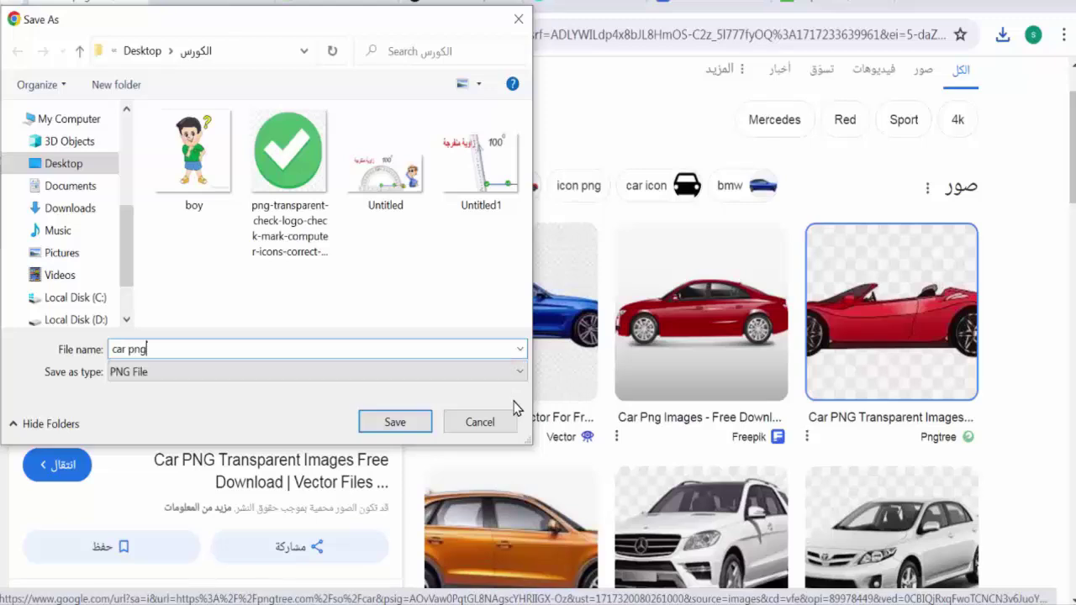
pyautogui.click(408, 427)
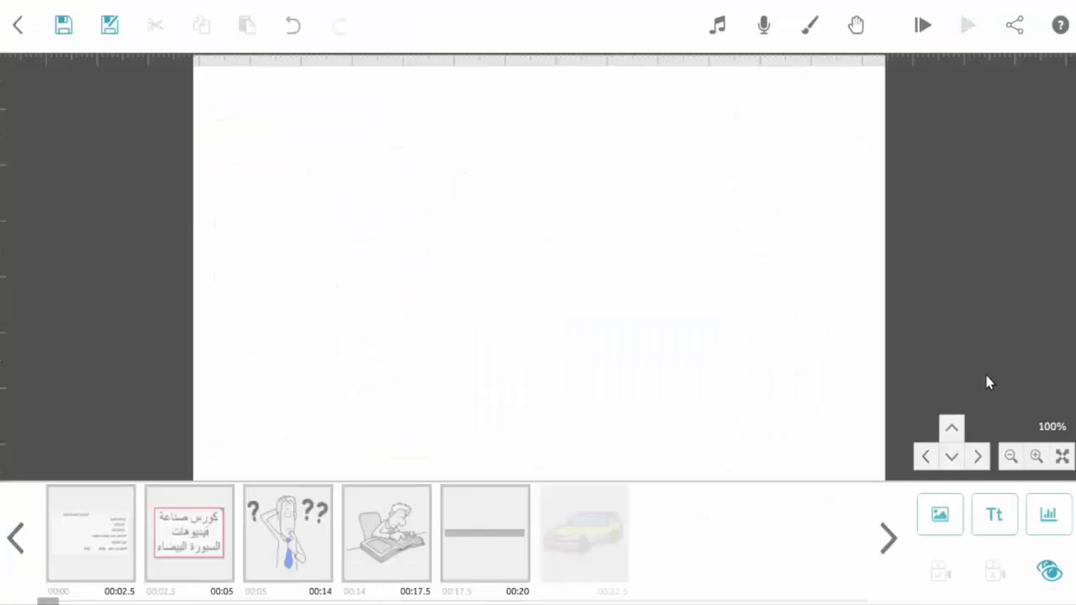
# - In VideoScribe, import "car png" from the الكورس folder on the Desktop and place it on the left half of the canvas
pyautogui.click(942, 517)
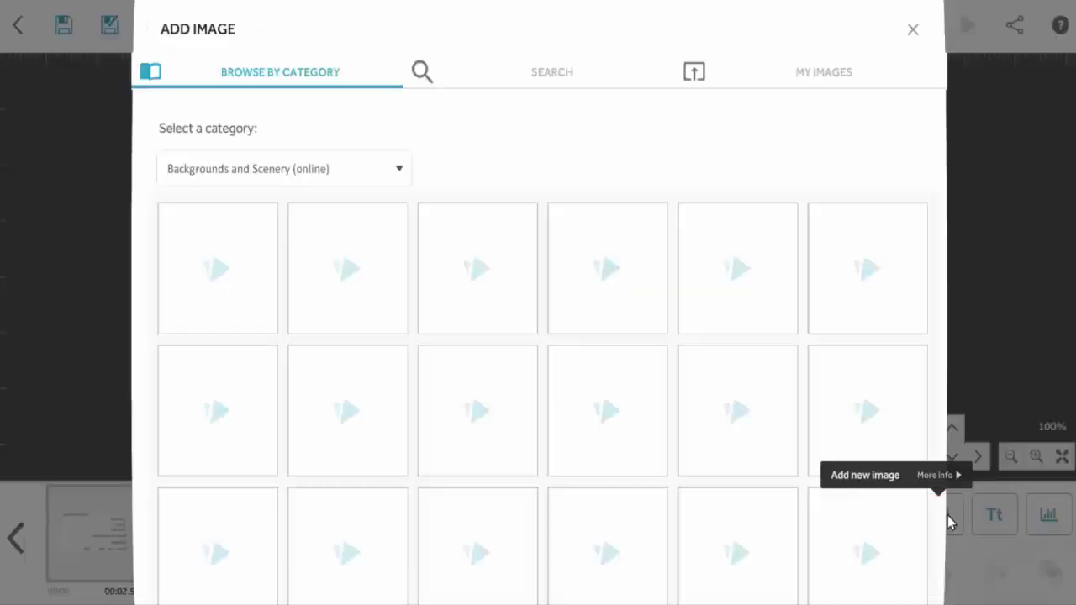
pyautogui.click(824, 75)
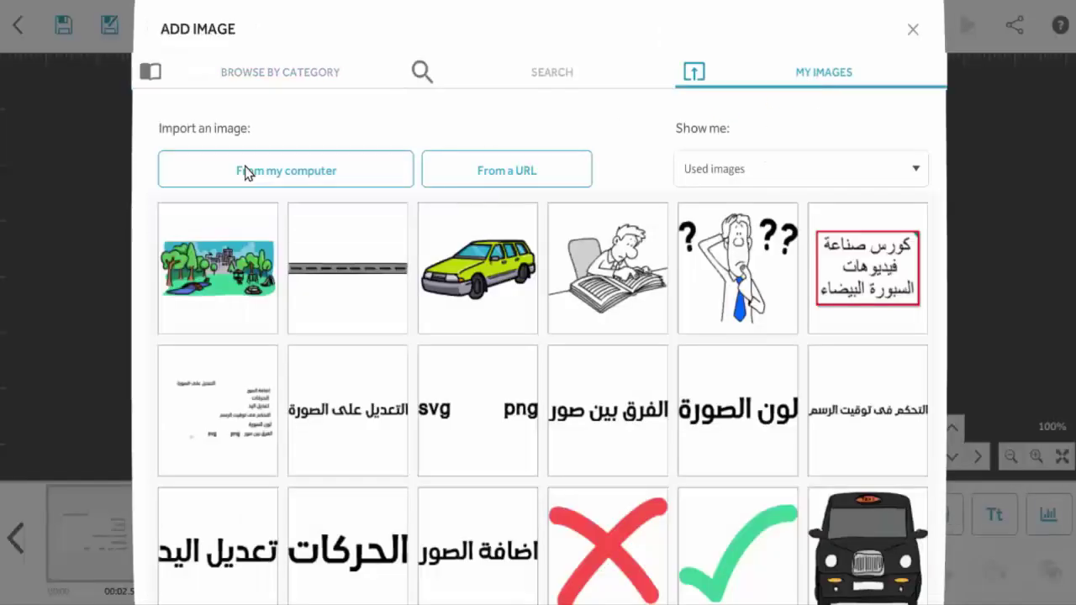
pyautogui.click(248, 173)
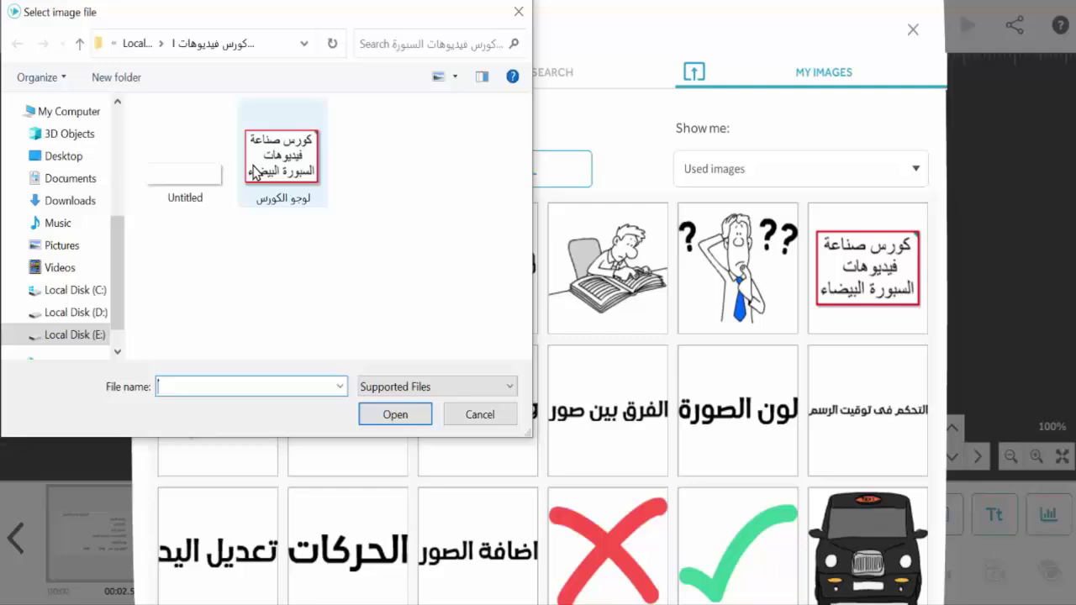
pyautogui.click(76, 156)
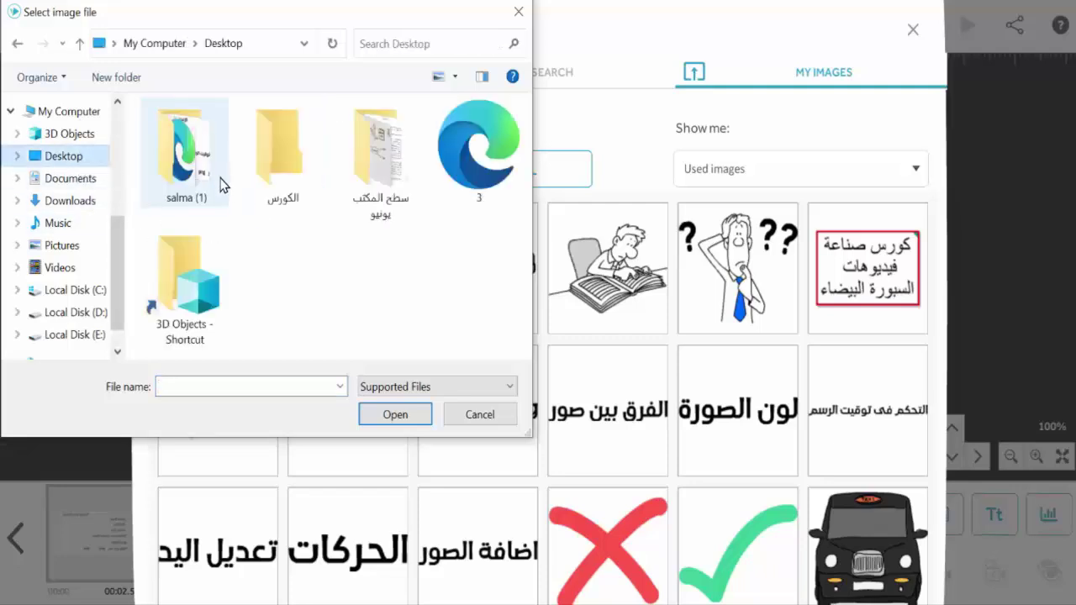
pyautogui.doubleClick(283, 166)
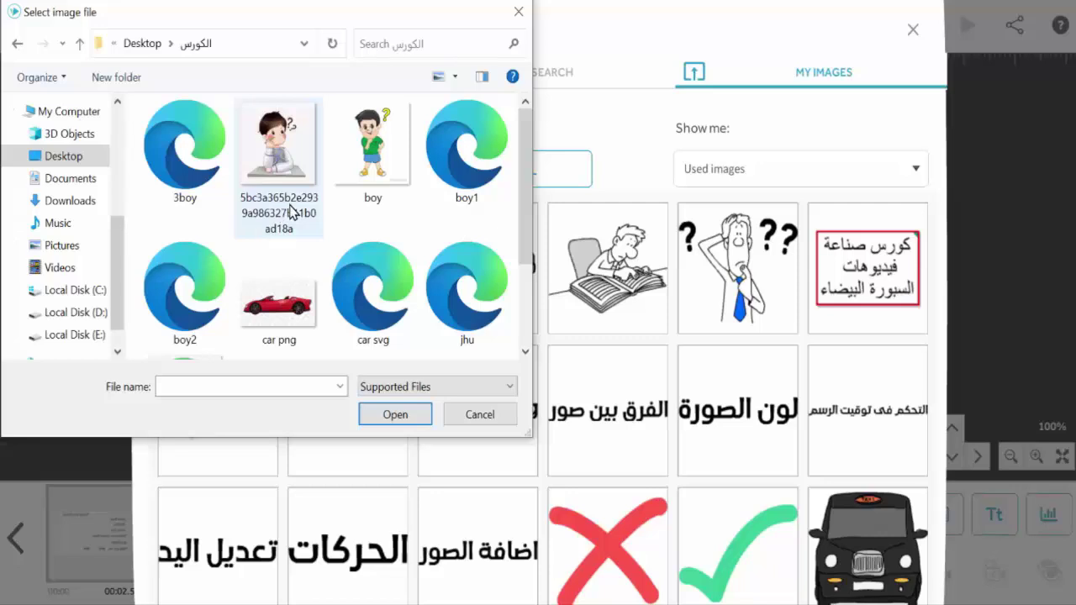
pyautogui.scroll(-2, 292, 212)
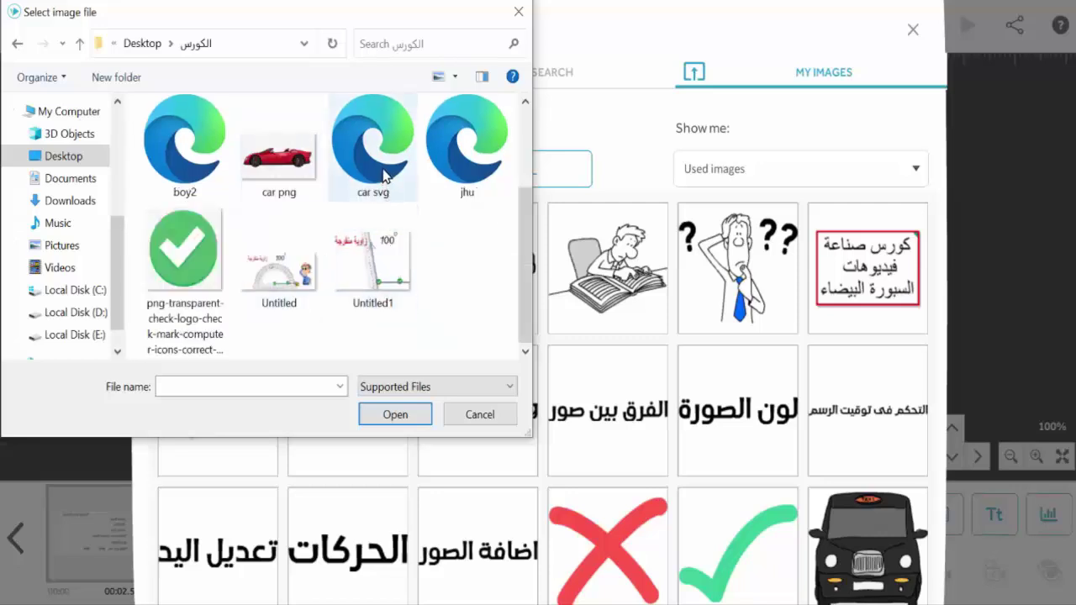
pyautogui.click(288, 171)
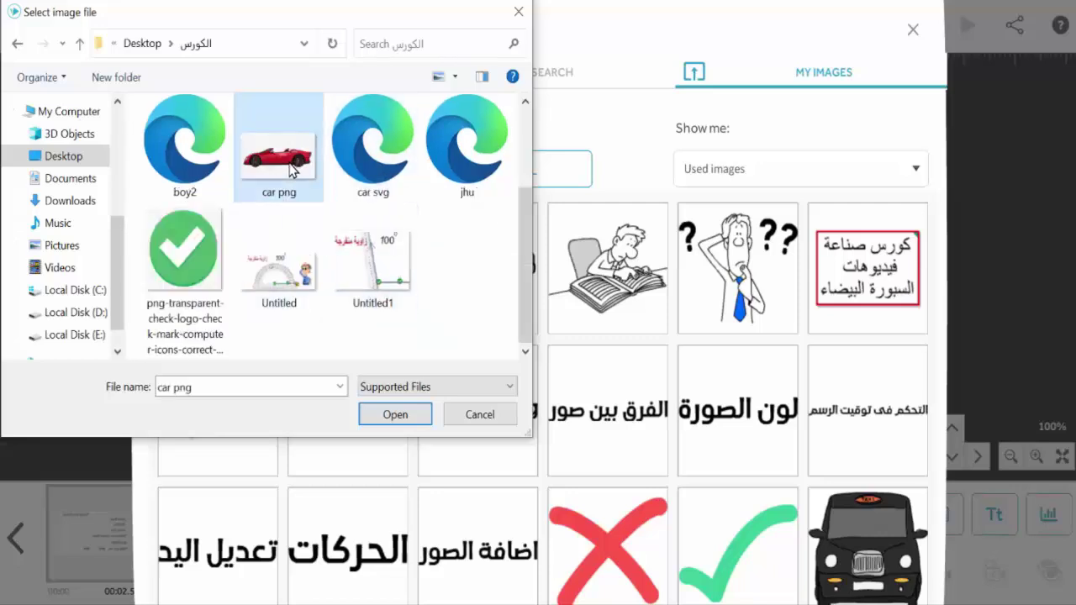
pyautogui.click(395, 415)
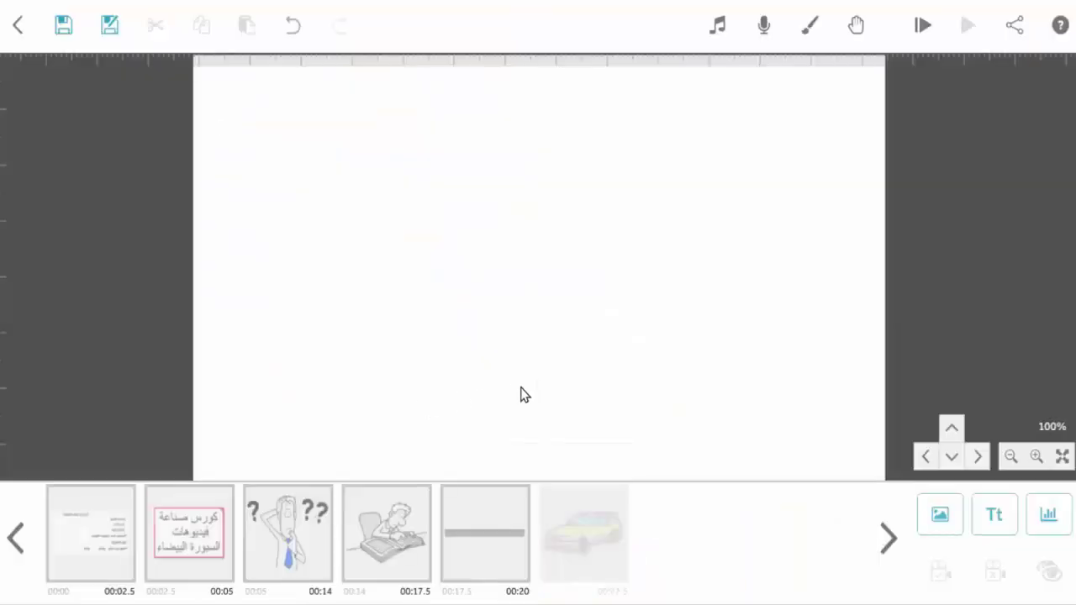
pyautogui.press('Return')
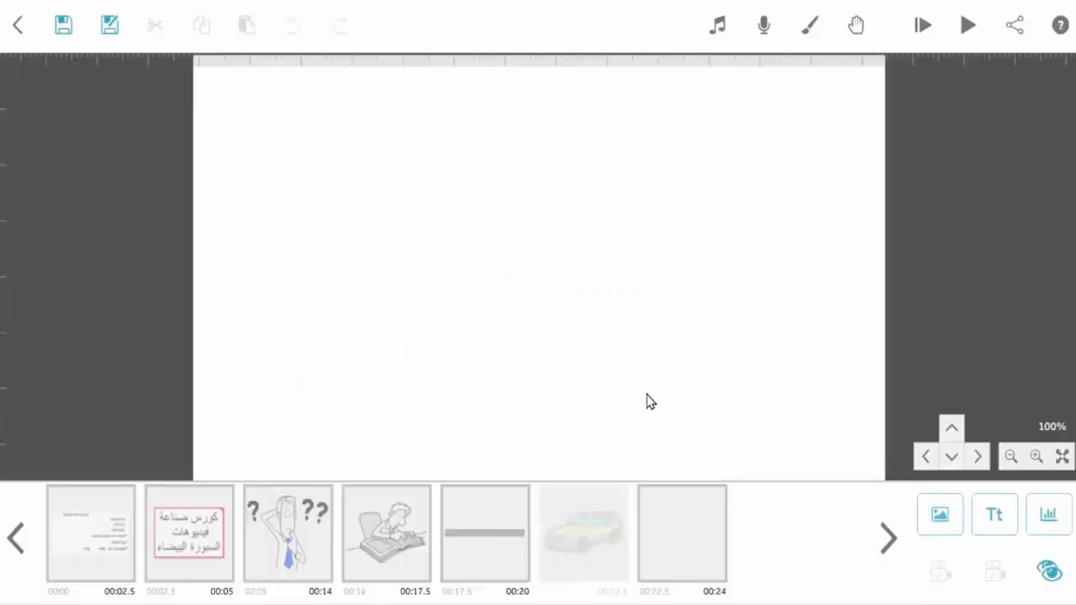
pyautogui.moveTo(574, 310); pyautogui.dragTo(431, 288)
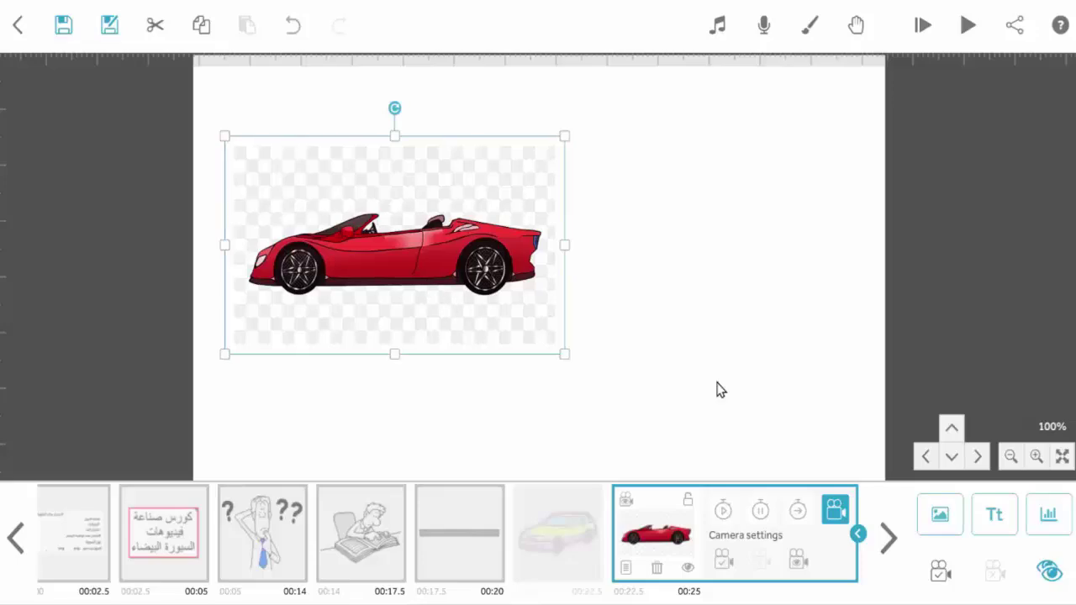
# - Import "car svg" from the الكورس folder and move it to the right of the convertible on the canvas
pyautogui.click(934, 513)
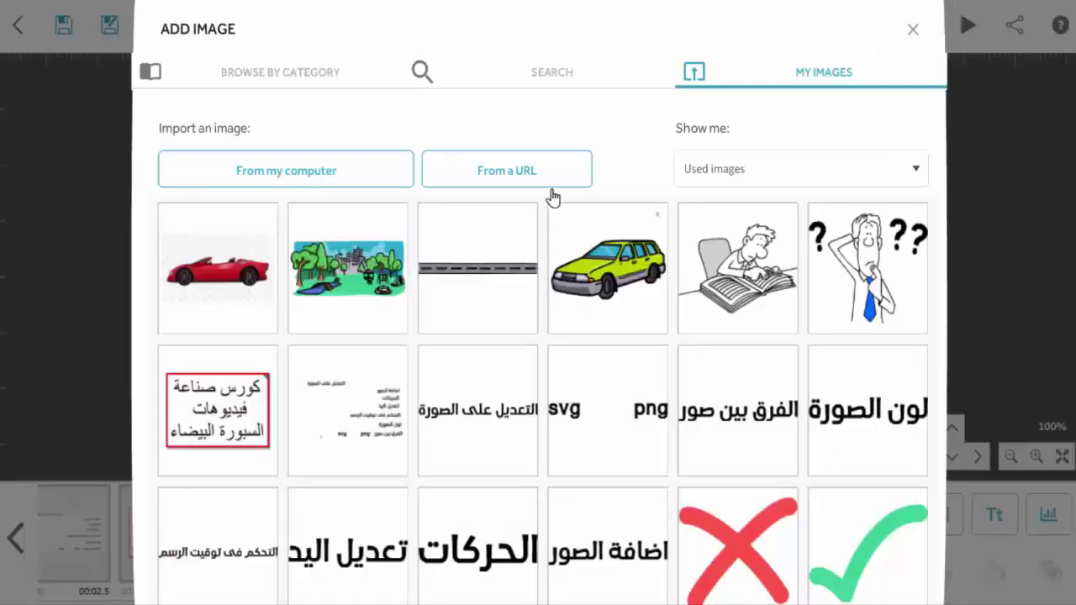
pyautogui.click(372, 174)
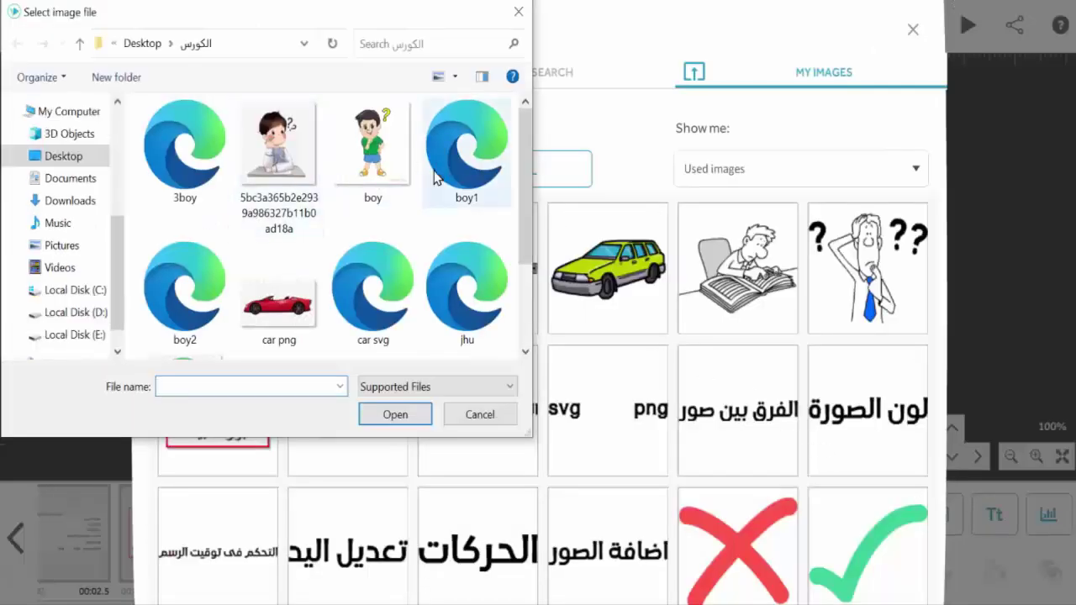
pyautogui.click(378, 301)
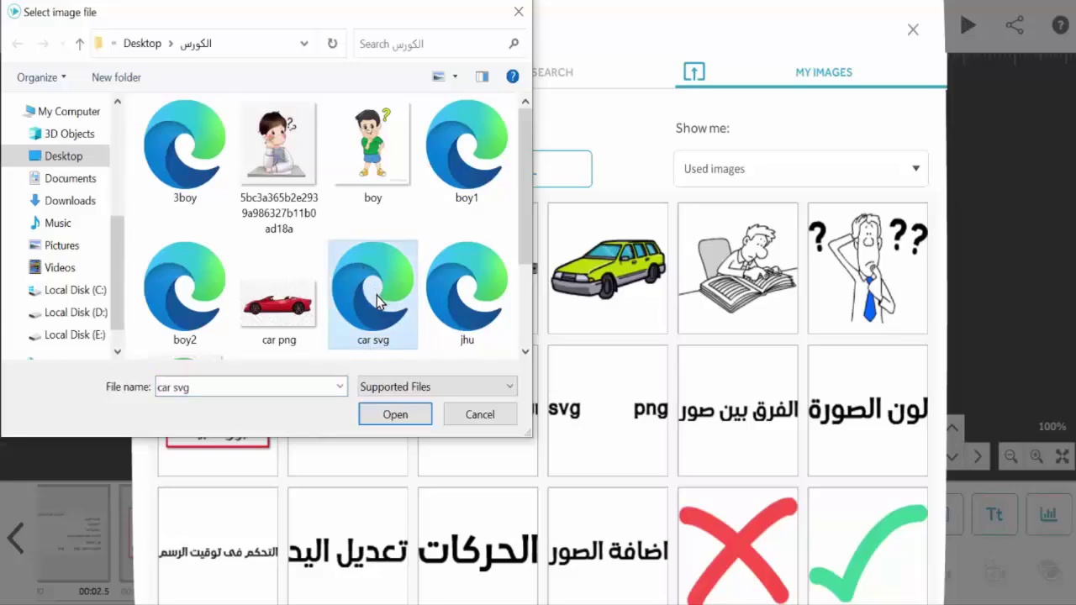
pyautogui.click(395, 413)
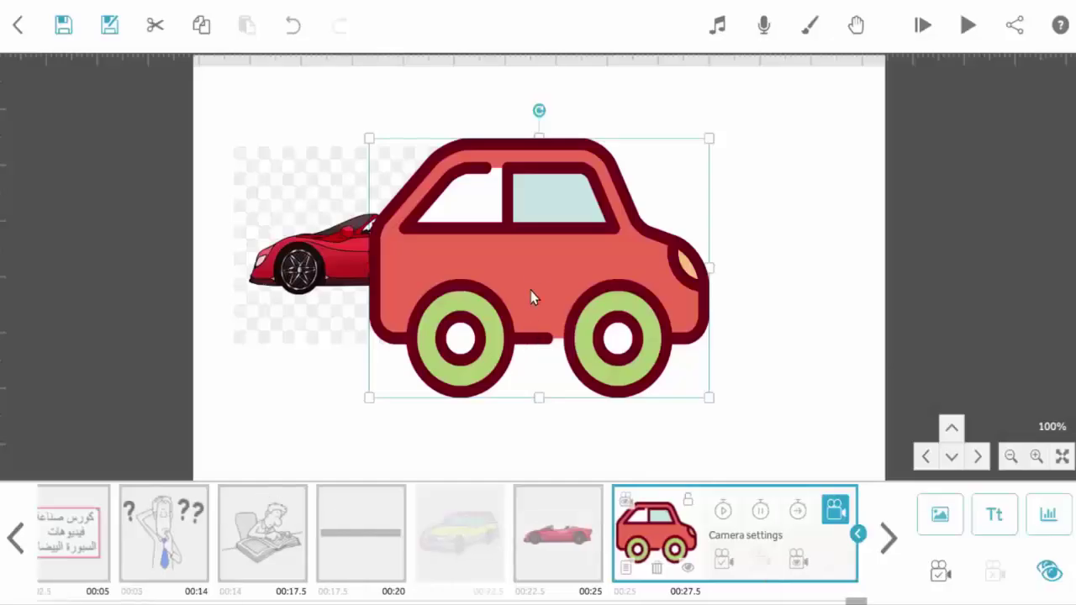
pyautogui.moveTo(531, 296); pyautogui.dragTo(685, 320)
# - Shrink both car images and arrange them side by side with a clear gap between them
pyautogui.click(342, 213)
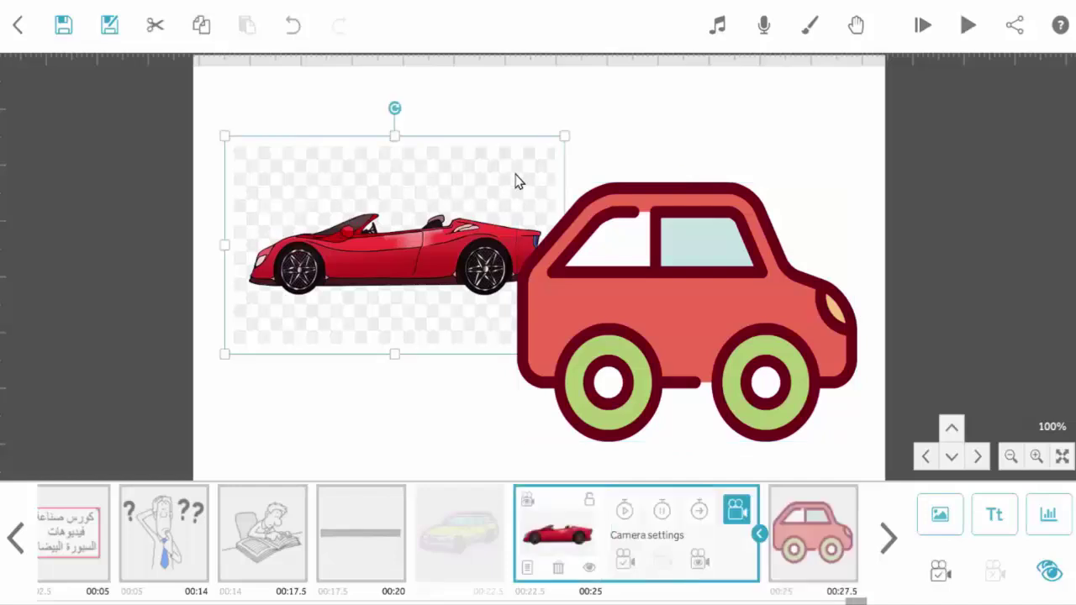
pyautogui.click(533, 147)
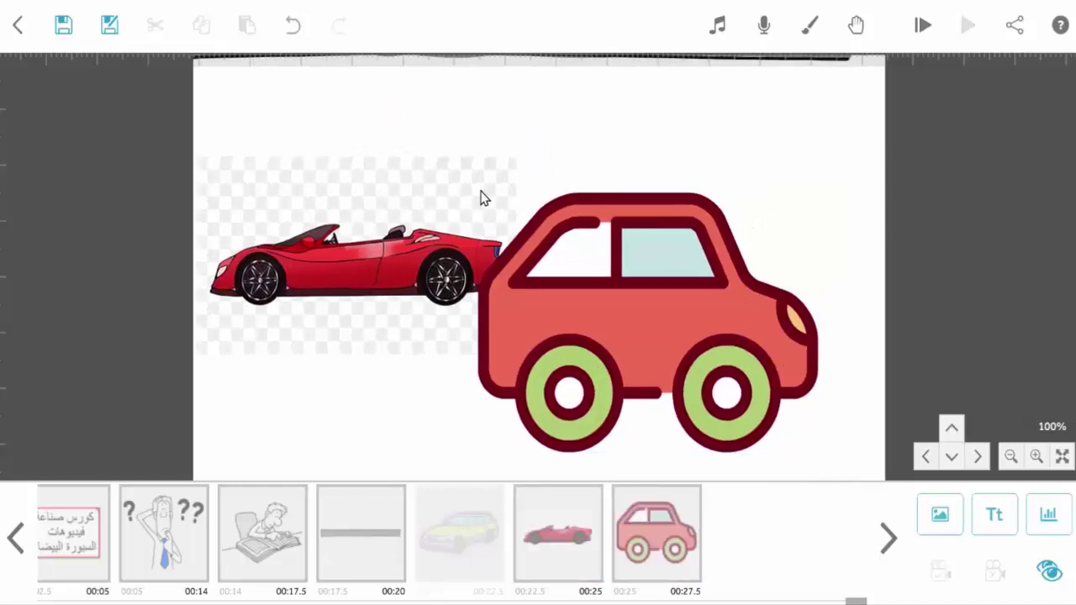
pyautogui.click(504, 177)
pyautogui.moveTo(527, 156); pyautogui.dragTo(448, 195)
pyautogui.click(615, 303)
pyautogui.moveTo(617, 299); pyautogui.dragTo(635, 239)
pyautogui.moveTo(834, 143); pyautogui.dragTo(741, 222)
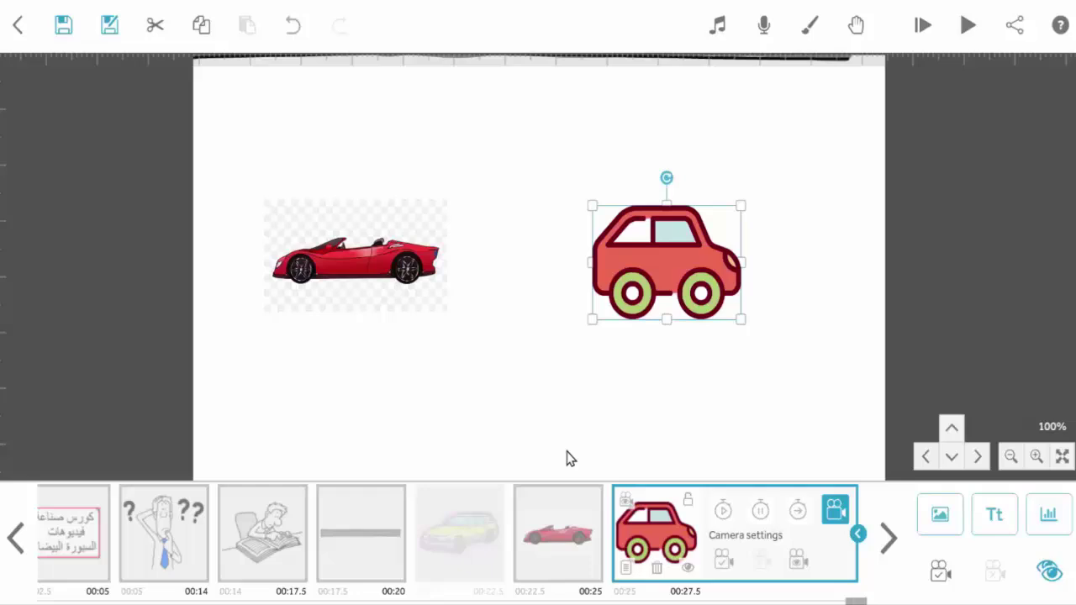
# - Set the animate time of the PNG convertible to 3.0 s in its image properties
pyautogui.click(560, 548)
pyautogui.click(527, 570)
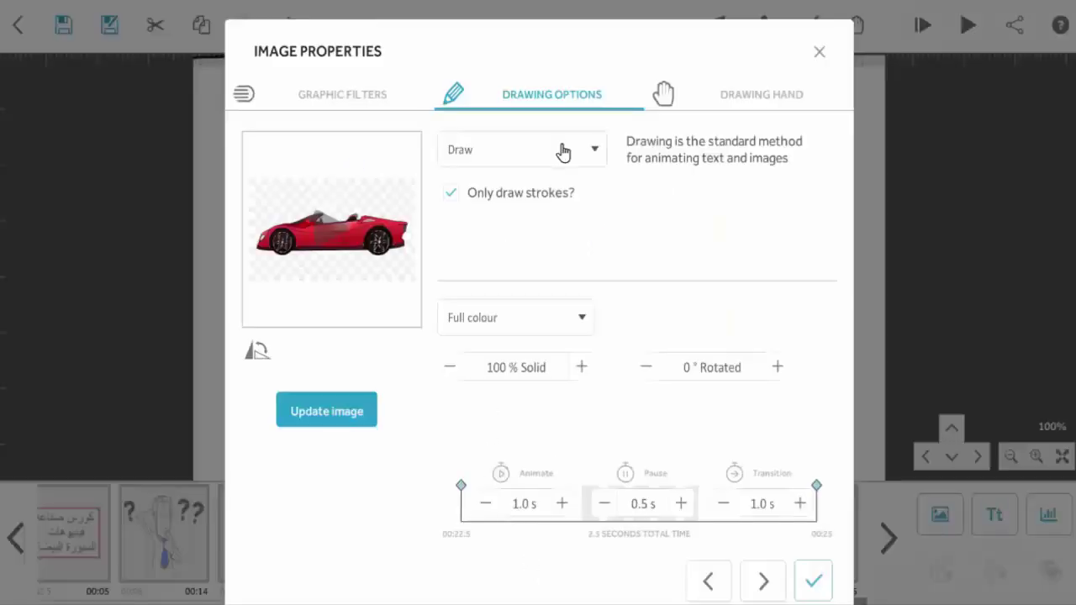
pyautogui.click(561, 505)
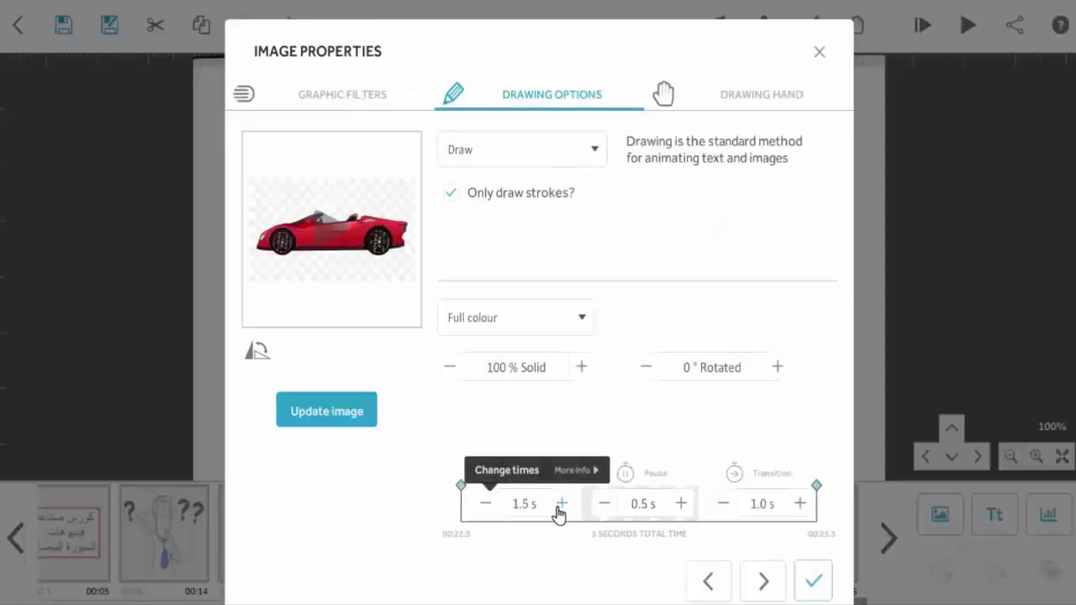
pyautogui.click(561, 505)
pyautogui.click(563, 504)
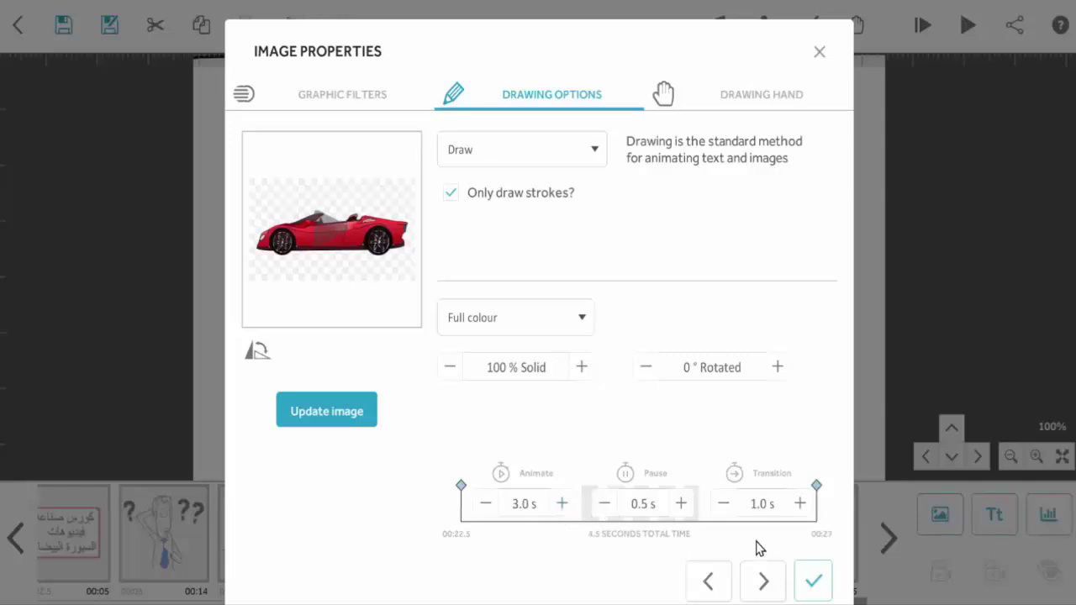
pyautogui.click(813, 582)
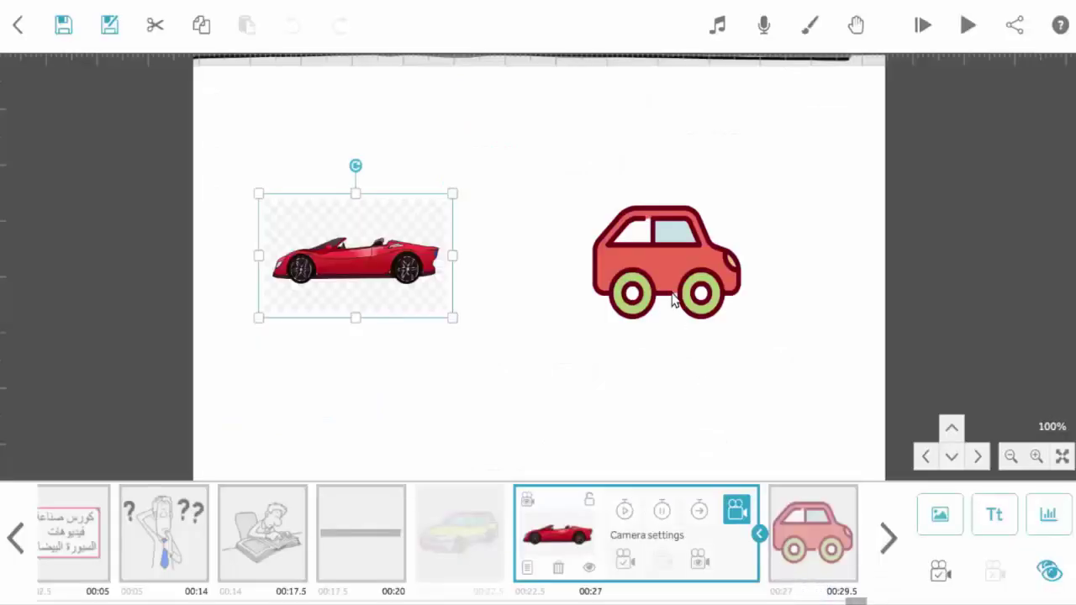
# - Set the animate time of the SVG car to 2.0 s in its image properties
pyautogui.click(805, 534)
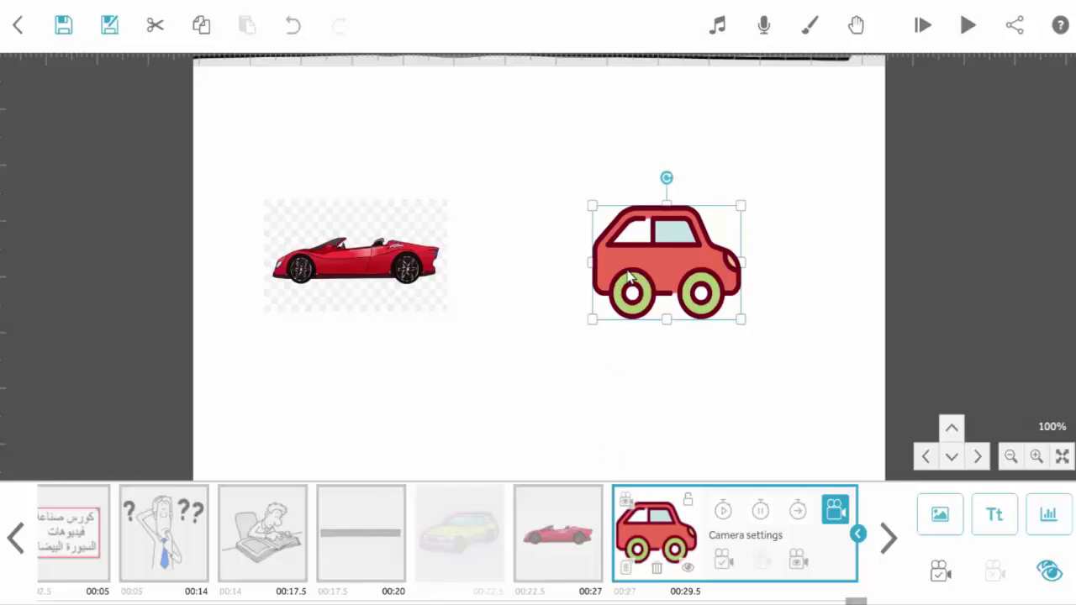
pyautogui.click(627, 570)
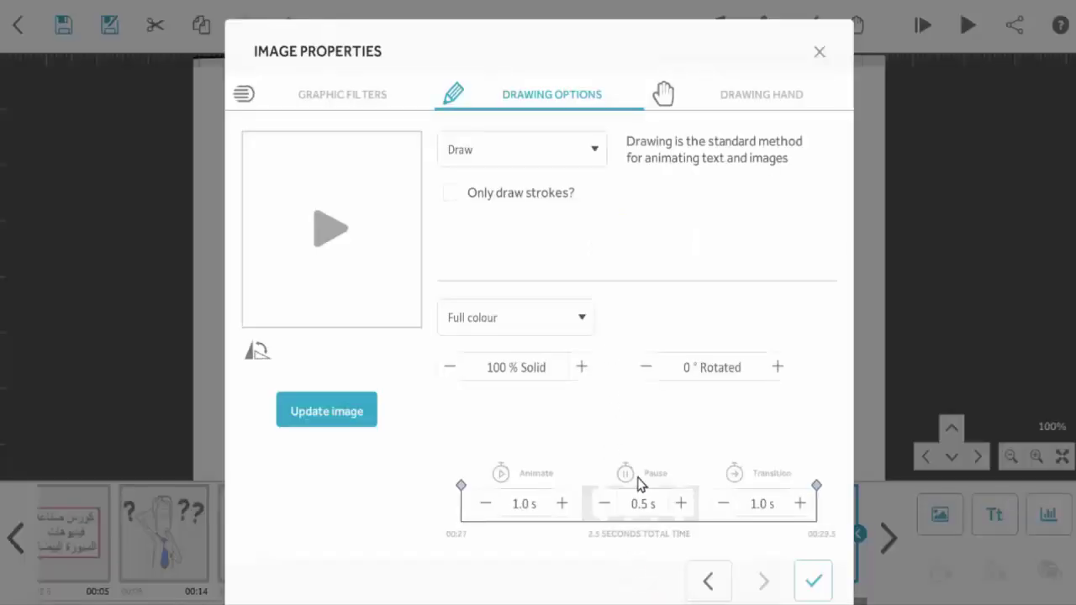
pyautogui.click(562, 503)
pyautogui.click(562, 504)
pyautogui.click(563, 504)
pyautogui.click(562, 504)
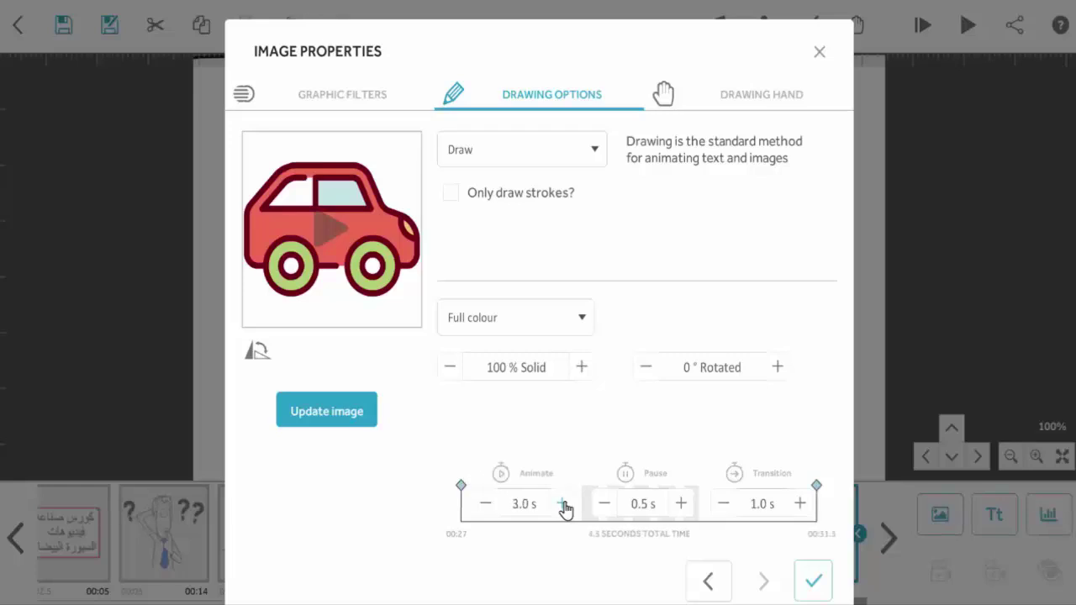
pyautogui.click(481, 505)
pyautogui.click(481, 504)
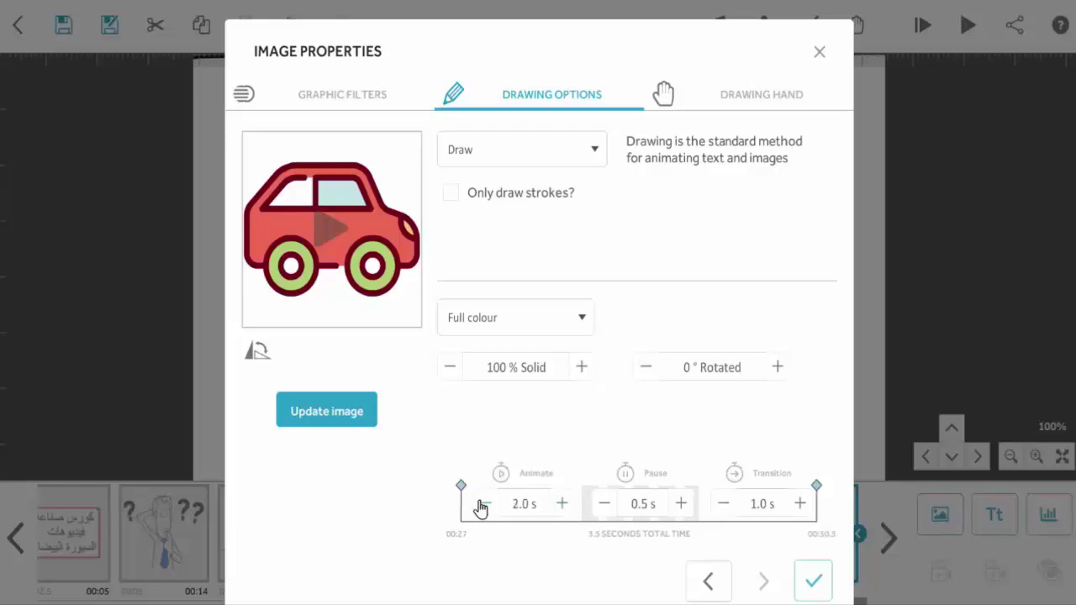
pyautogui.click(812, 579)
# - Set the camera position of both car images to the current view and preview the scribe from the PNG convertible
pyautogui.click(553, 547)
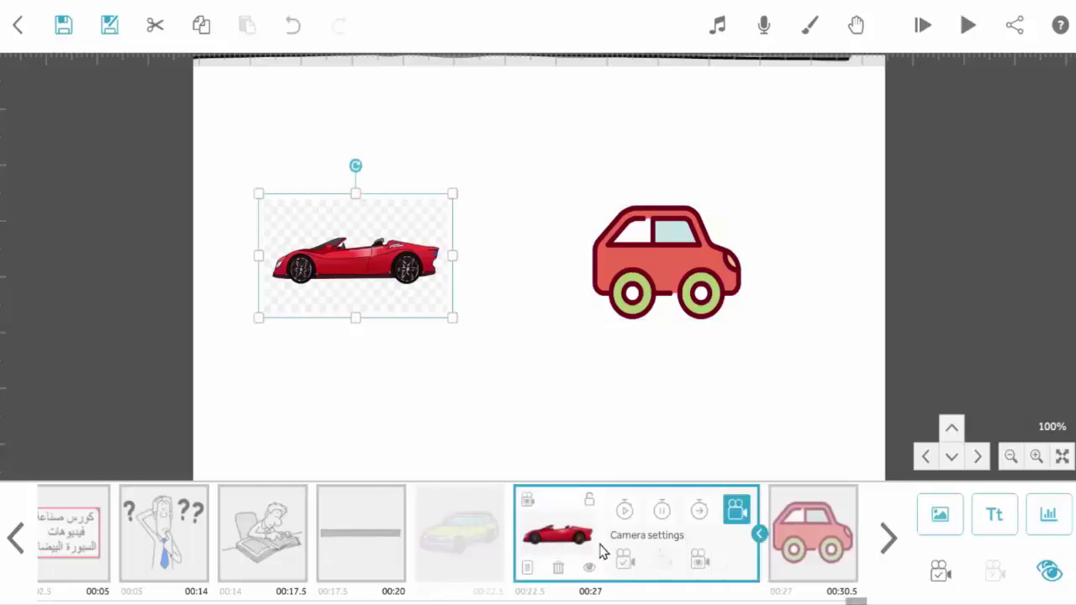
pyautogui.click(830, 546)
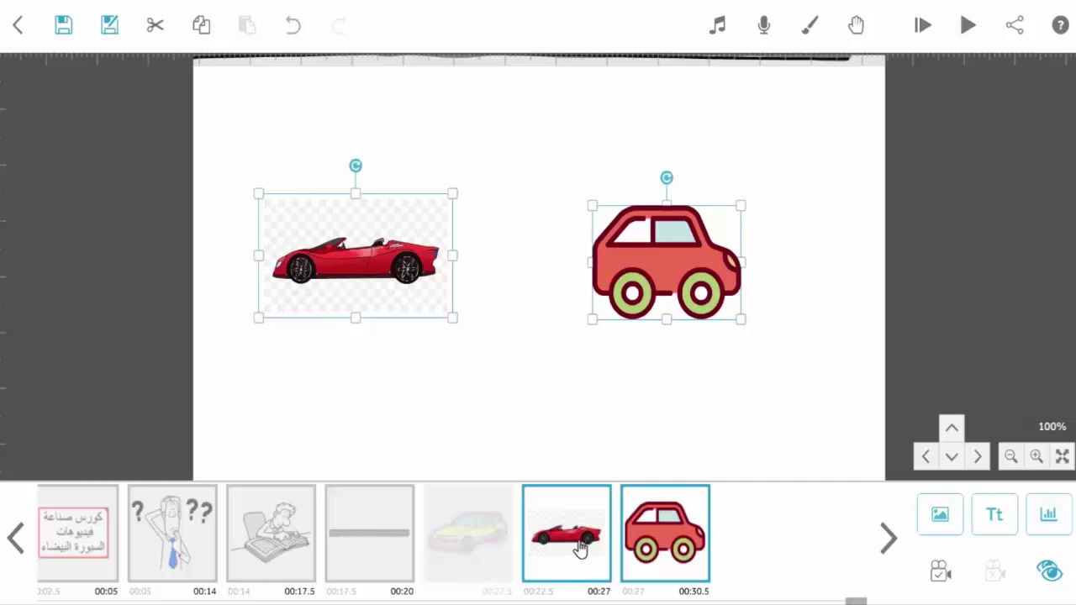
pyautogui.click(939, 574)
pyautogui.click(577, 546)
pyautogui.click(964, 27)
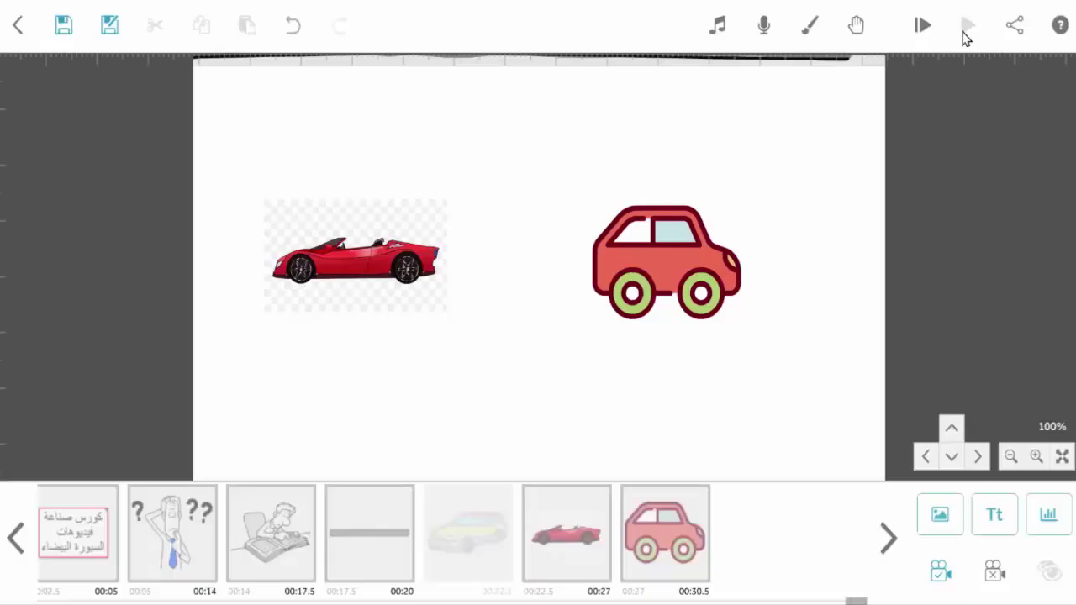
# - Enlarge the PNG convertible on the canvas to about one and a half times its size
pyautogui.click(434, 254)
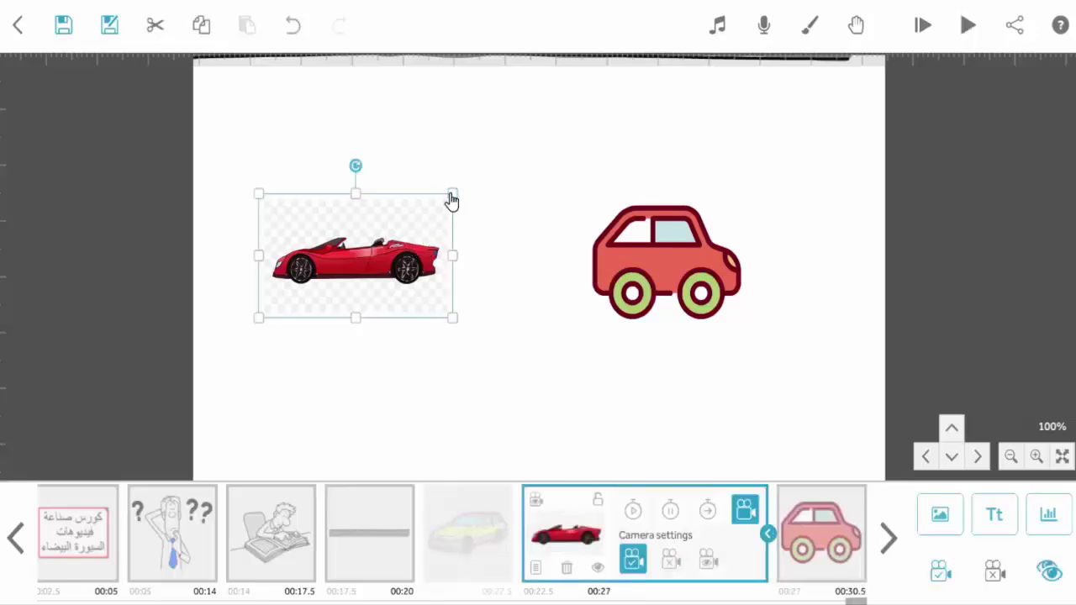
pyautogui.moveTo(451, 200); pyautogui.dragTo(462, 182)
pyautogui.moveTo(480, 173); pyautogui.dragTo(518, 150)
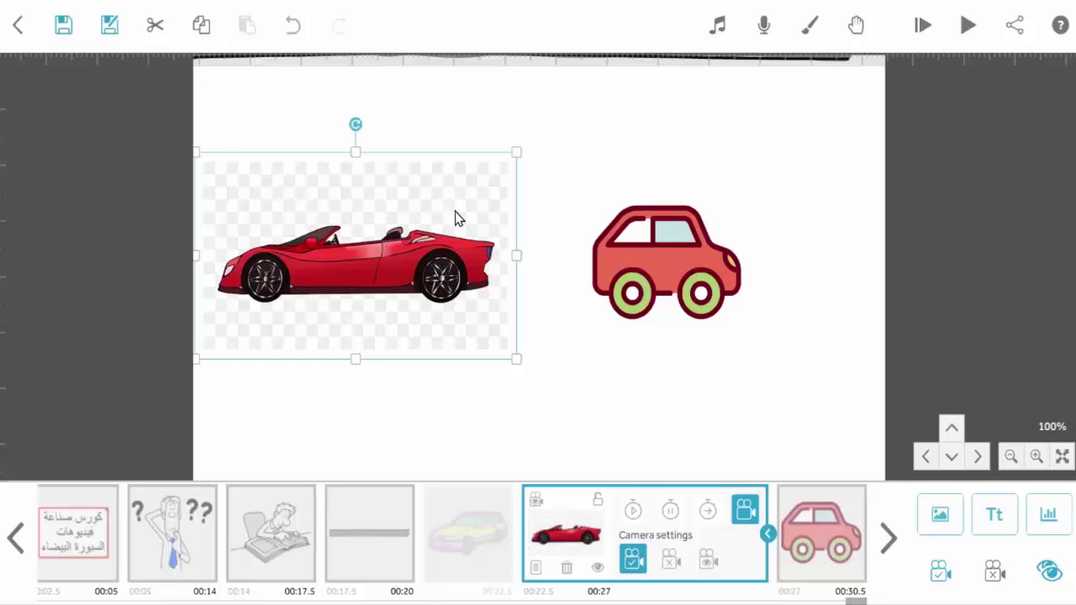
# - Enlarge the SVG car on the canvas until it nearly matches the PNG convertible in size
pyautogui.click(657, 255)
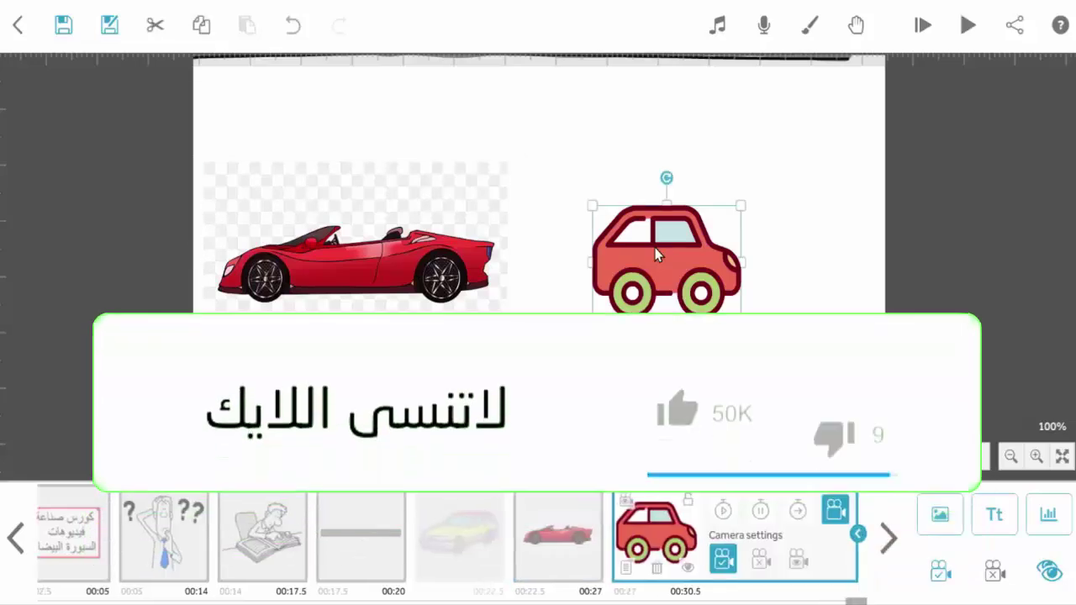
pyautogui.moveTo(740, 208); pyautogui.dragTo(779, 176)
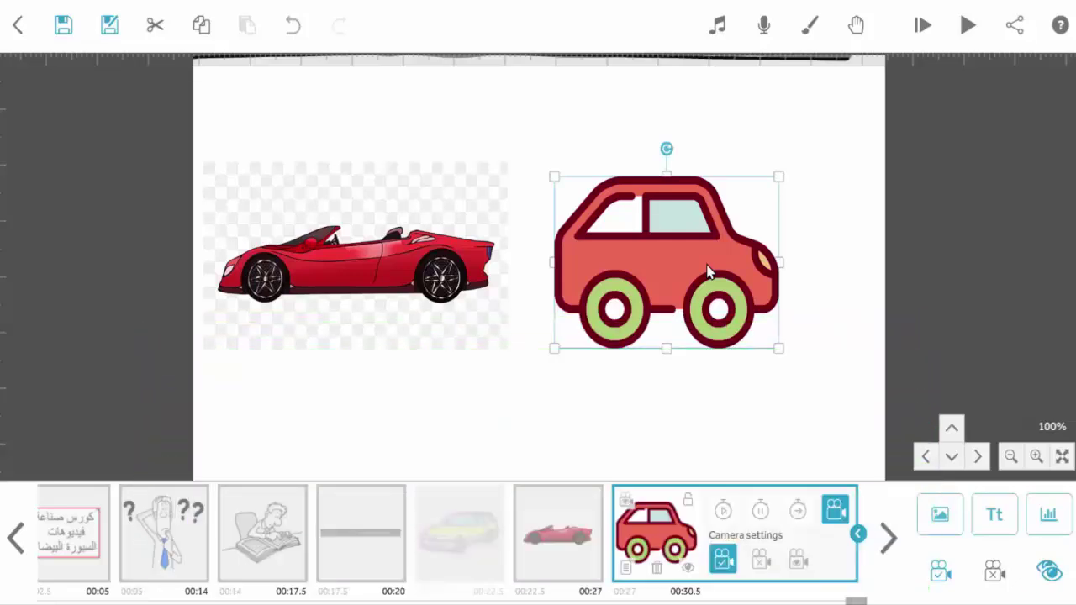
pyautogui.moveTo(781, 179); pyautogui.dragTo(807, 159)
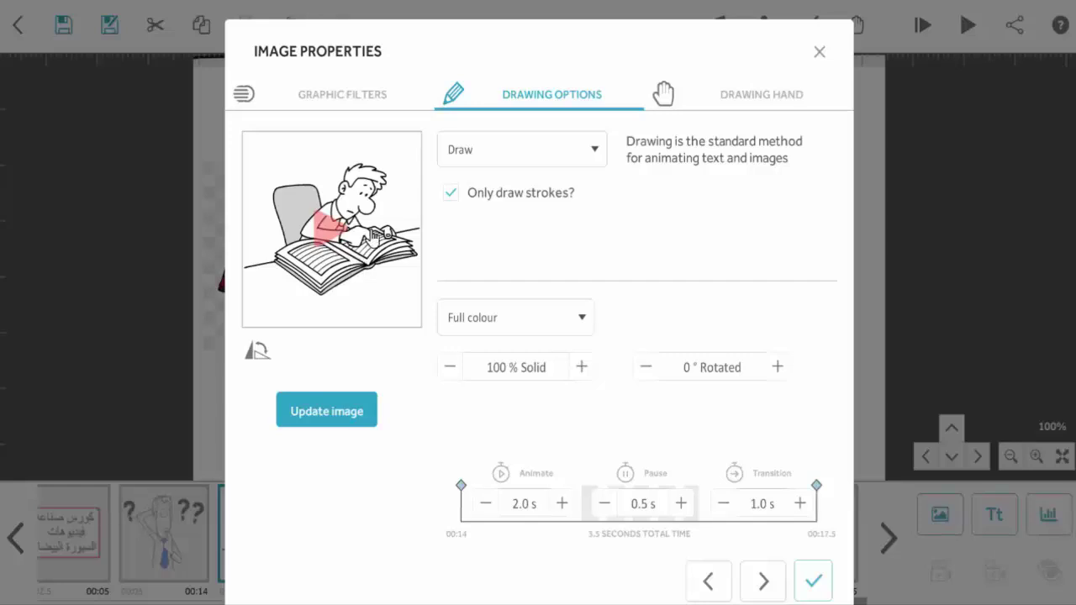
# - Change the image of the man reading a book to a blue Silhouette and bring it into view on the canvas
pyautogui.click(573, 320)
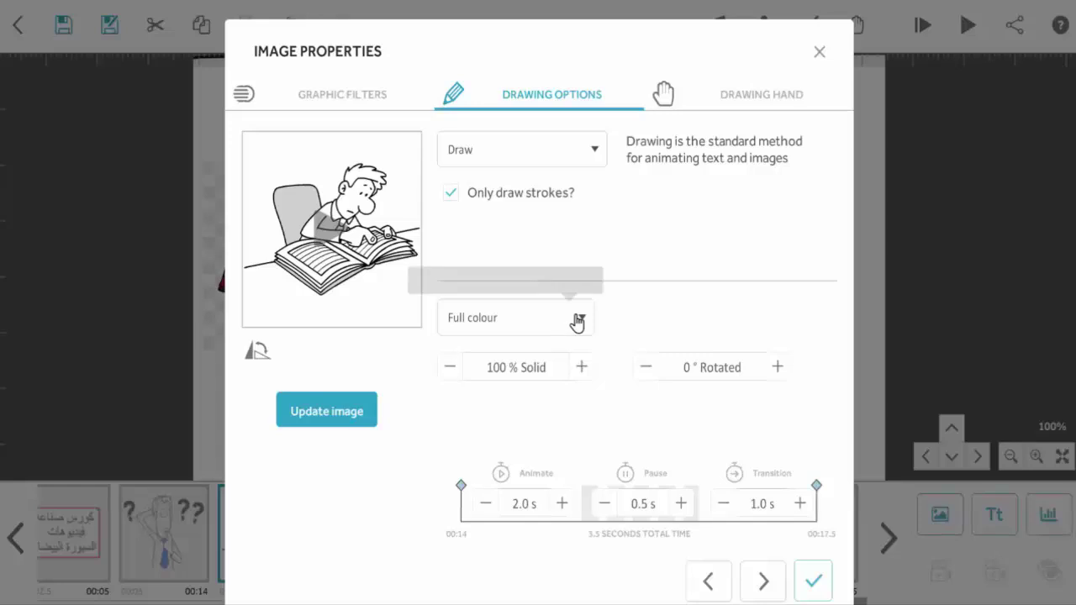
pyautogui.click(502, 356)
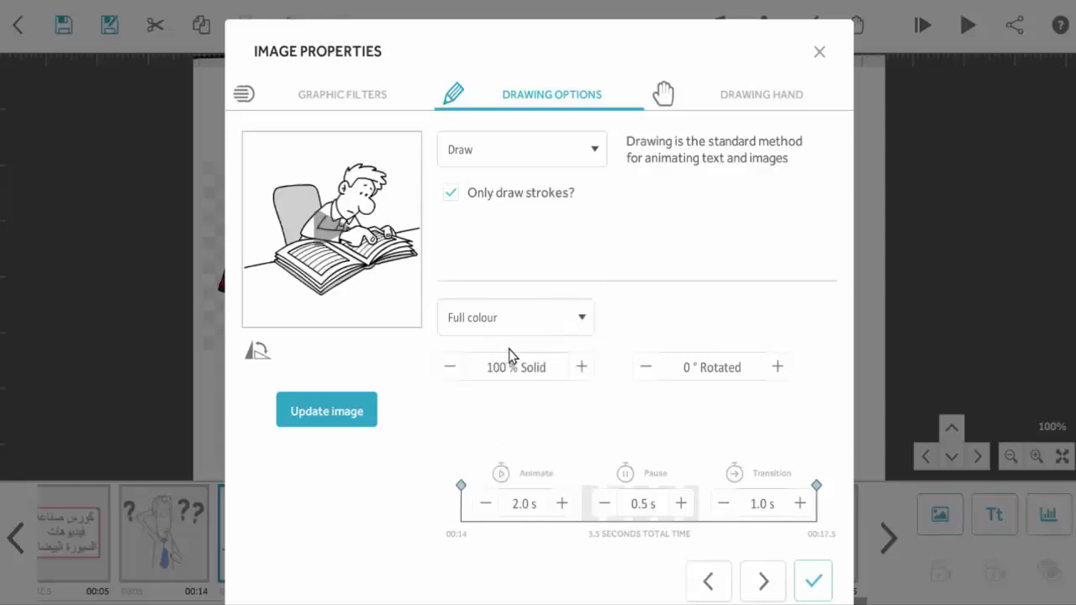
pyautogui.click(579, 323)
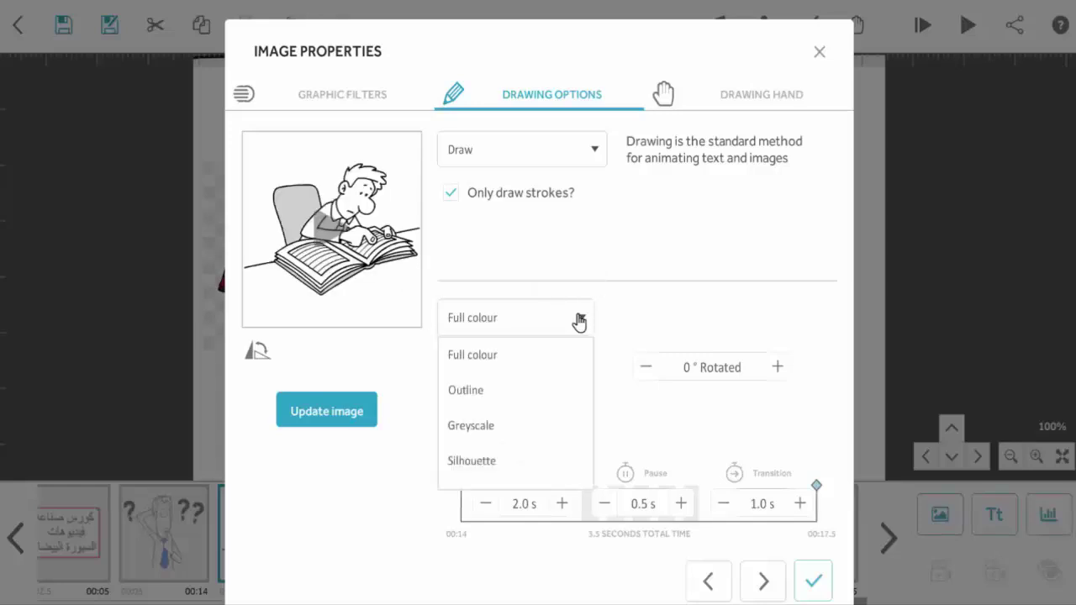
pyautogui.click(483, 464)
pyautogui.click(614, 318)
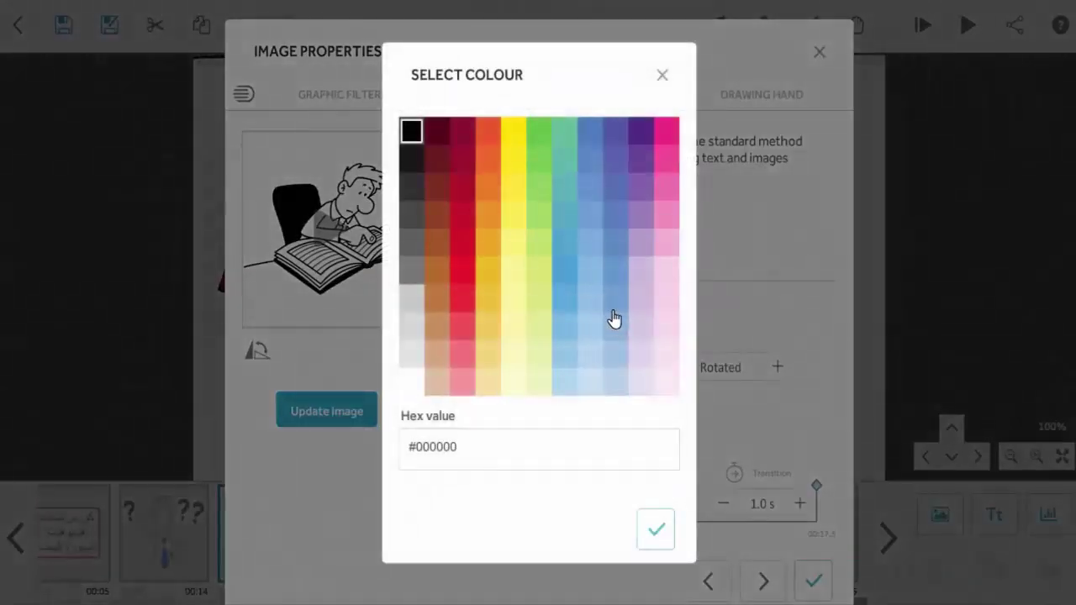
pyautogui.click(591, 189)
pyautogui.click(661, 538)
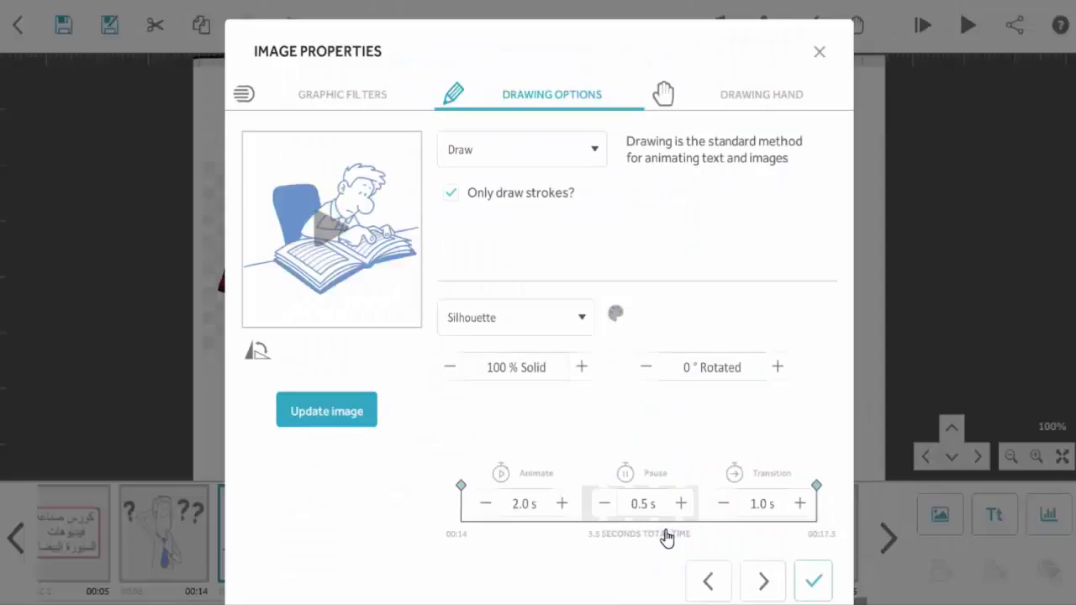
pyautogui.click(814, 581)
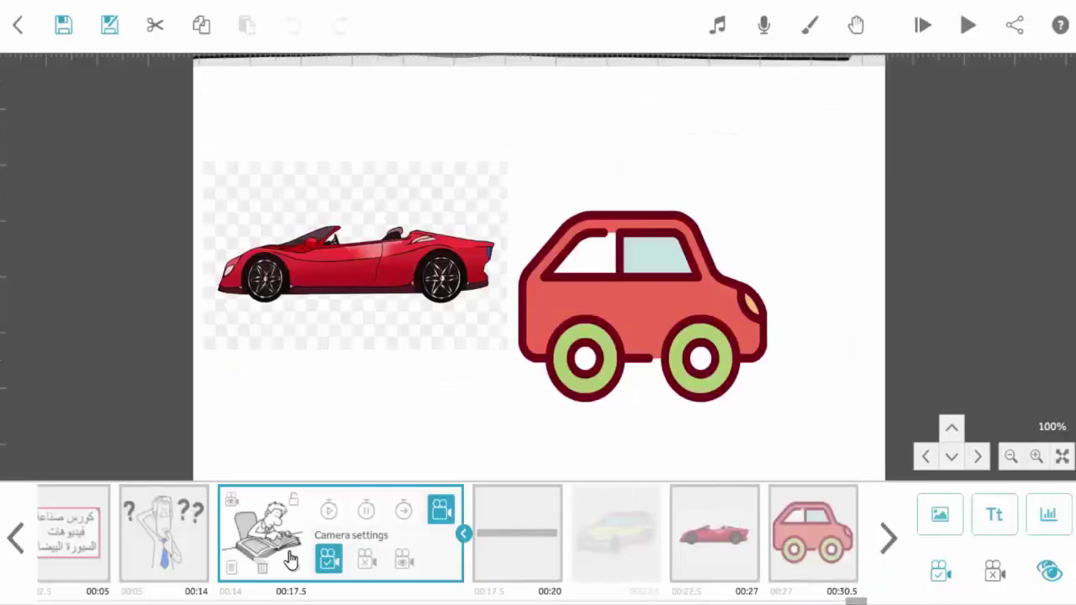
pyautogui.click(231, 499)
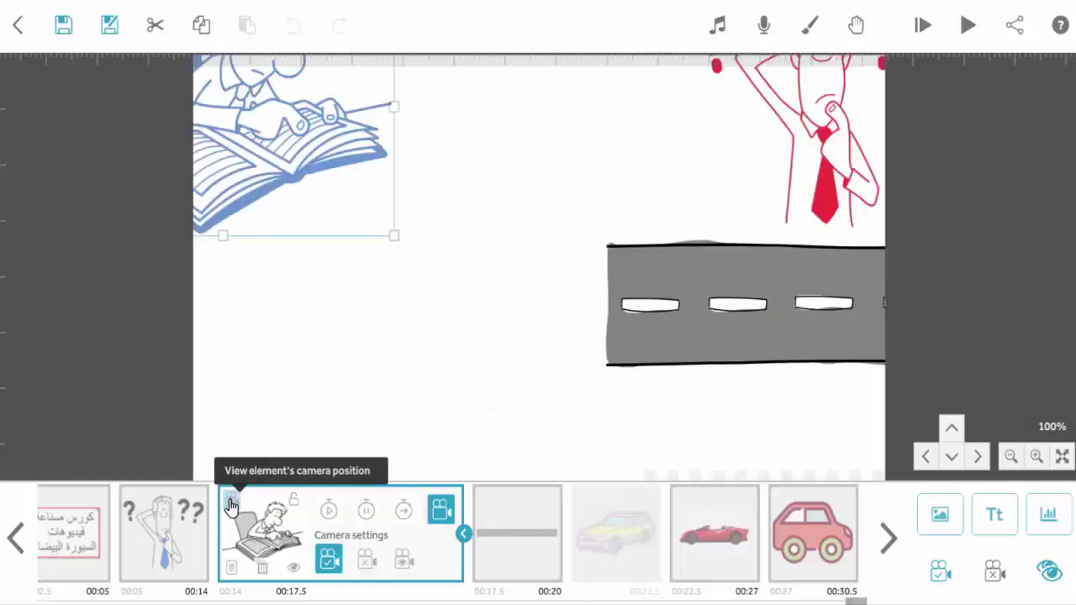
pyautogui.moveTo(523, 299); pyautogui.dragTo(545, 298)
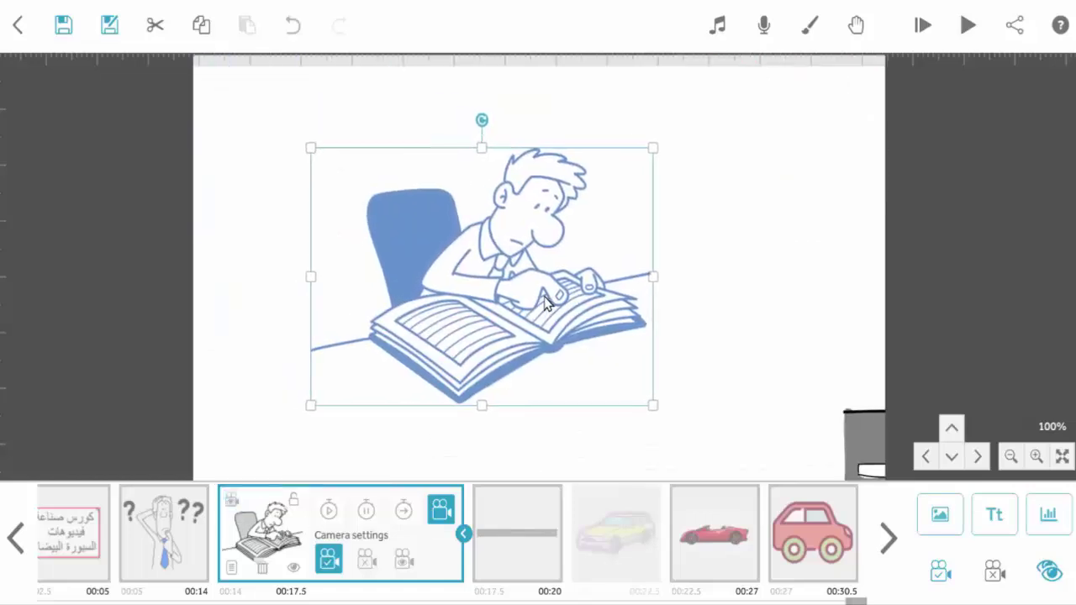